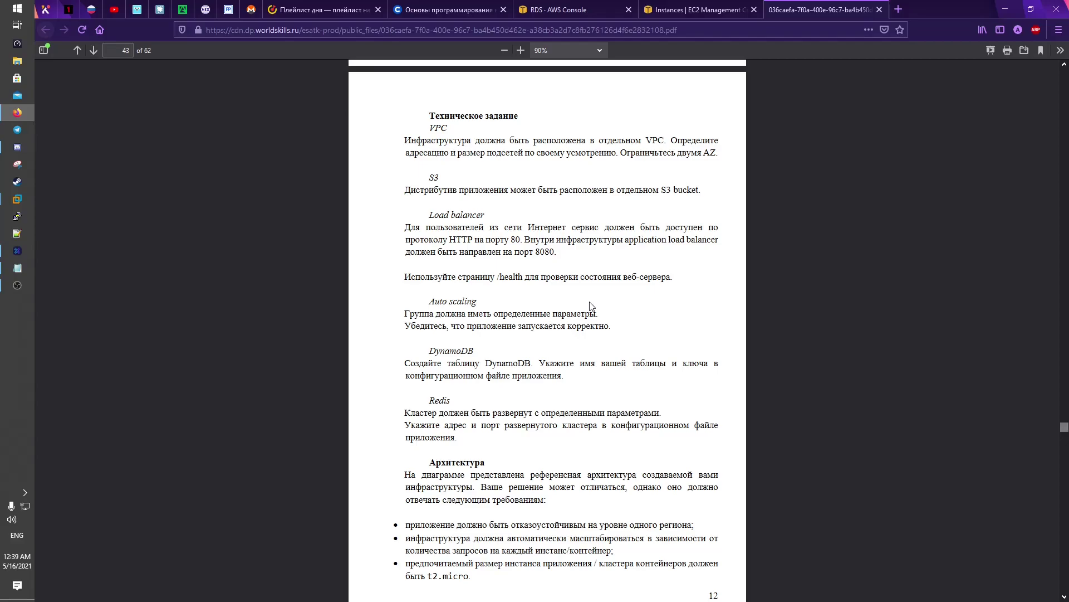
- Glance at the EC2 tab, return to the task PDF, and open amazon moodle script.txt in Notepad
left_click(702, 9)
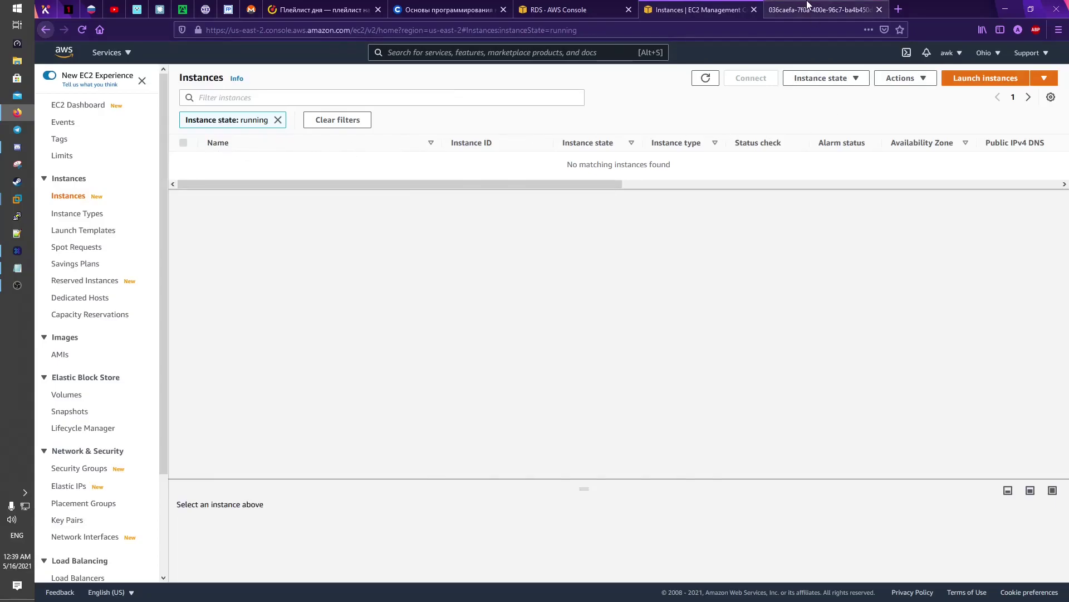
left_click(808, 9)
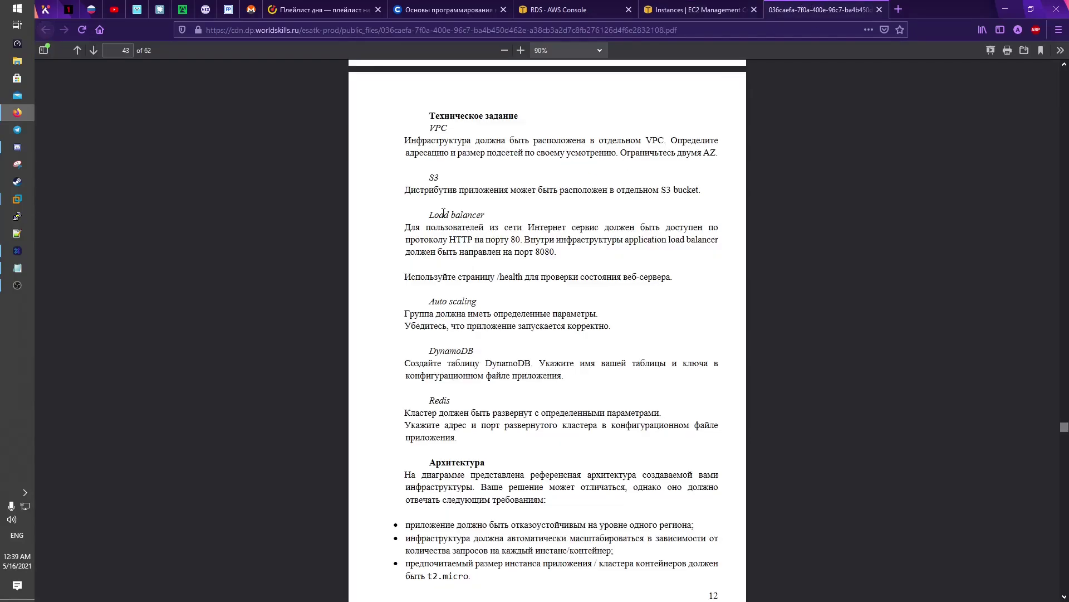
left_click(17, 268)
- Change the script's virtual host from '*:80' to '*:8080' and save the file
left_click_drag(518, 192, 477, 77)
left_click(595, 340)
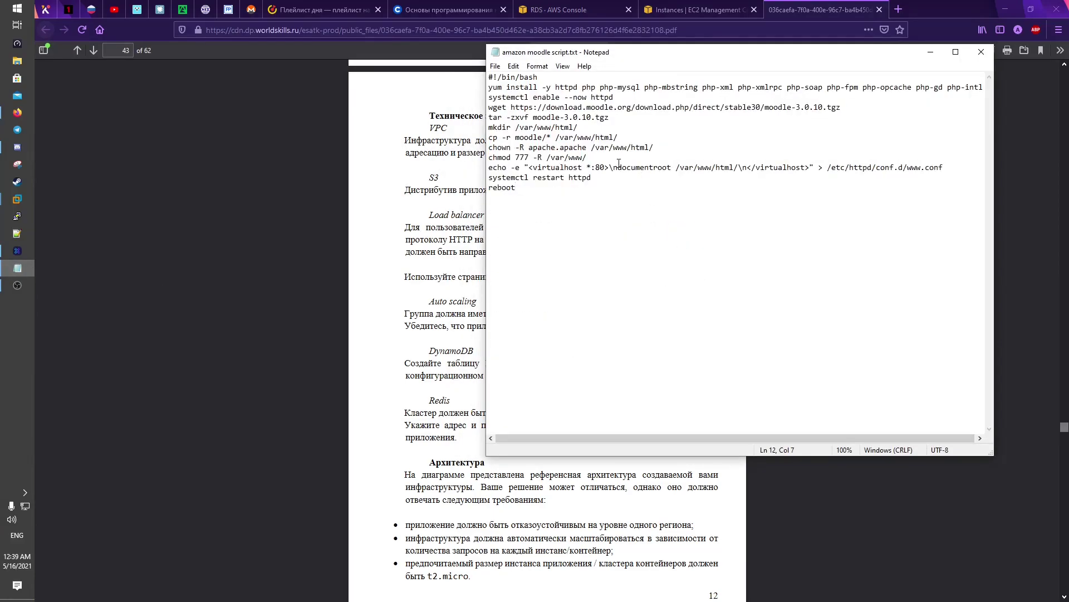
type("80")
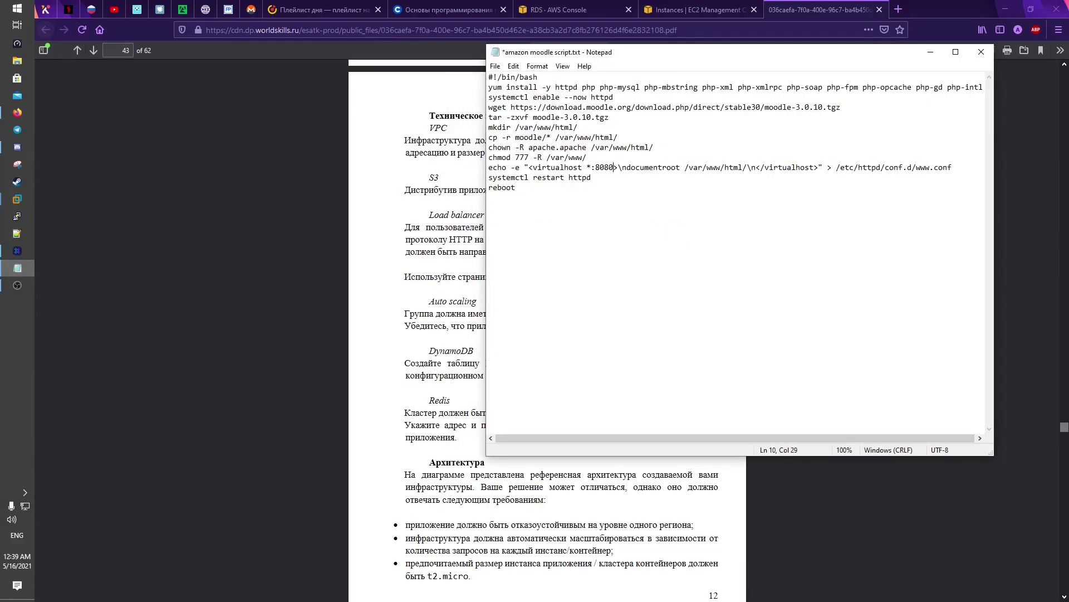
key("ctrl+s")
- Move the script window aside and review the VPC and task requirements in the PDF
left_click_drag(639, 64, 620, 321)
left_click(570, 264)
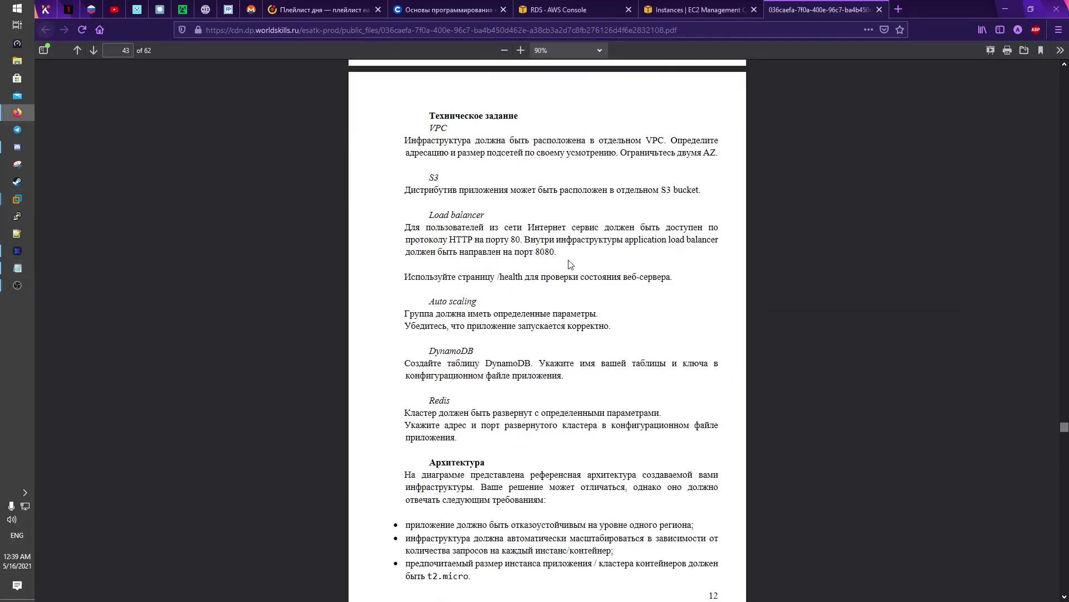
left_click_drag(661, 152, 723, 160)
left_click(728, 156)
triple_click(432, 362)
left_click(498, 359)
triple_click(430, 356)
left_click(473, 352)
- Select and copy the entire Moodle script, then hide Notepad behind the browser
left_click(17, 268)
left_click_drag(465, 476, 435, 345)
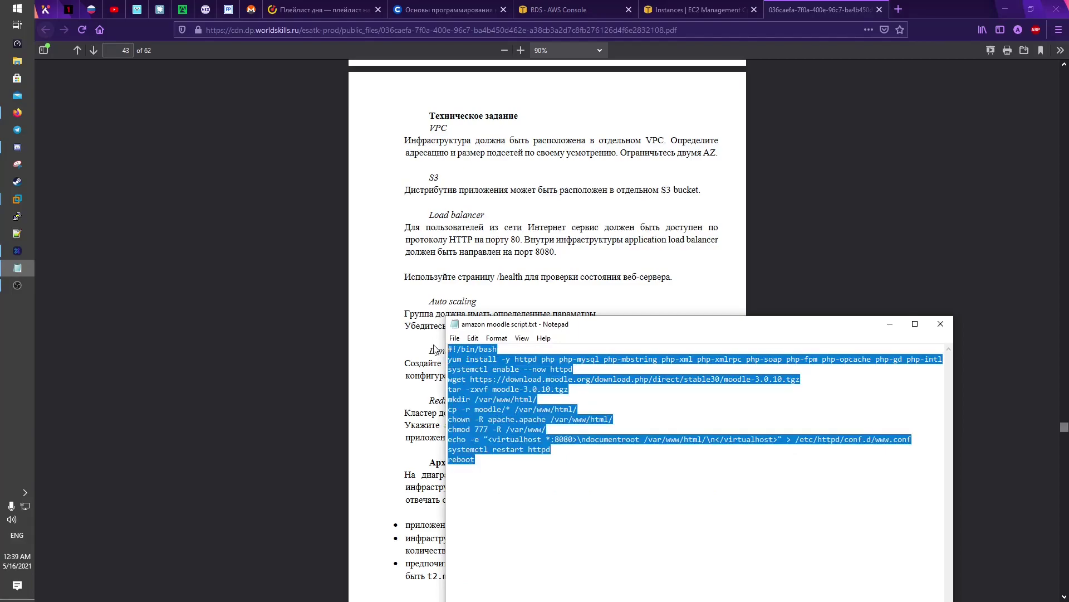
left_click(619, 192)
- Start a new instance launch using the Amazon Linux 2 image on t2.micro
left_click(696, 9)
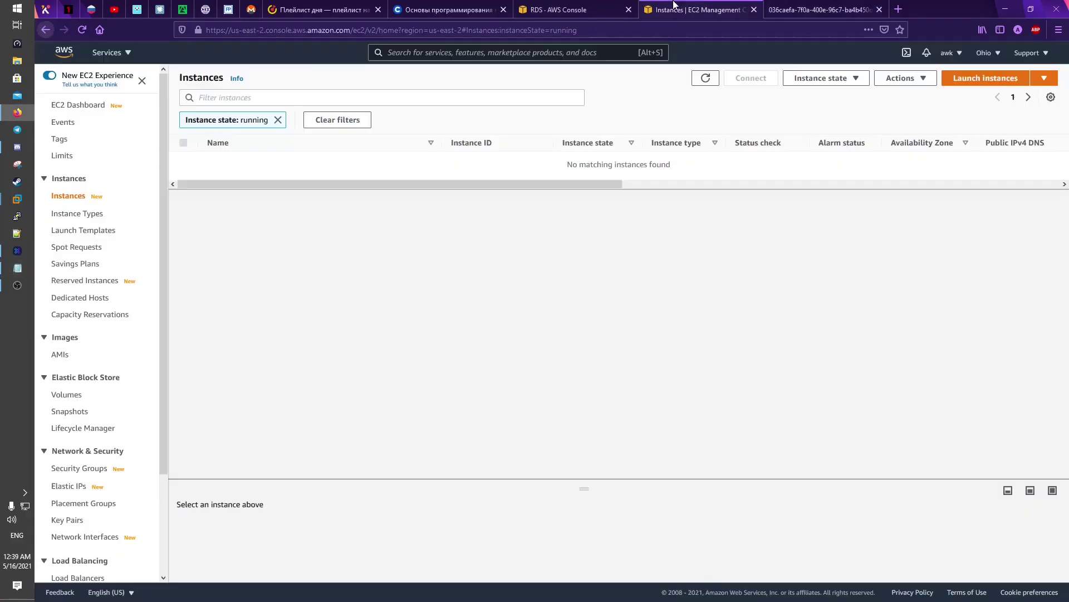
left_click(980, 76)
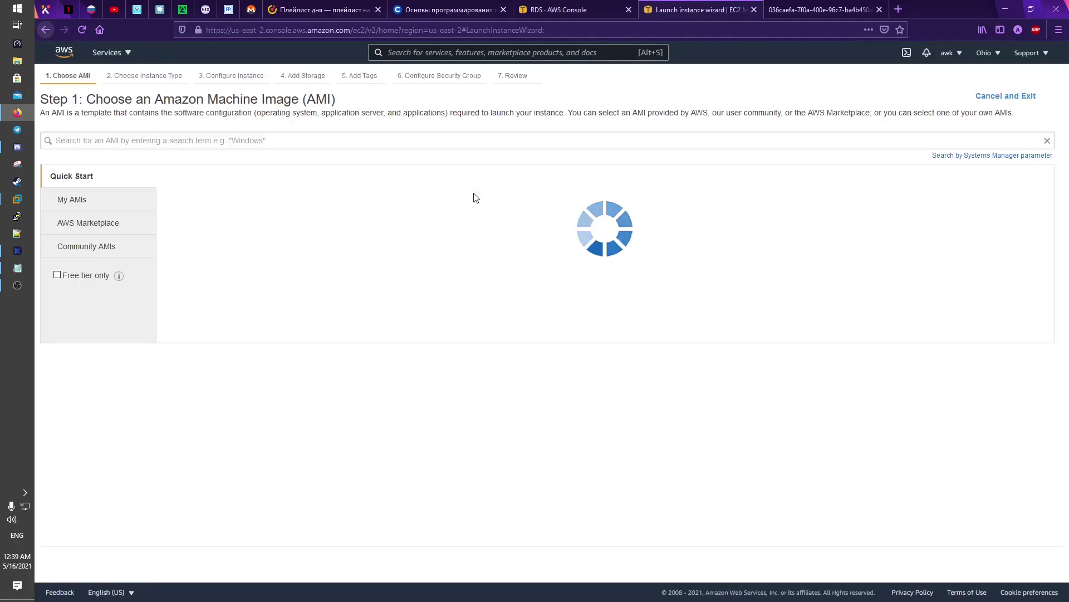
left_click(991, 203)
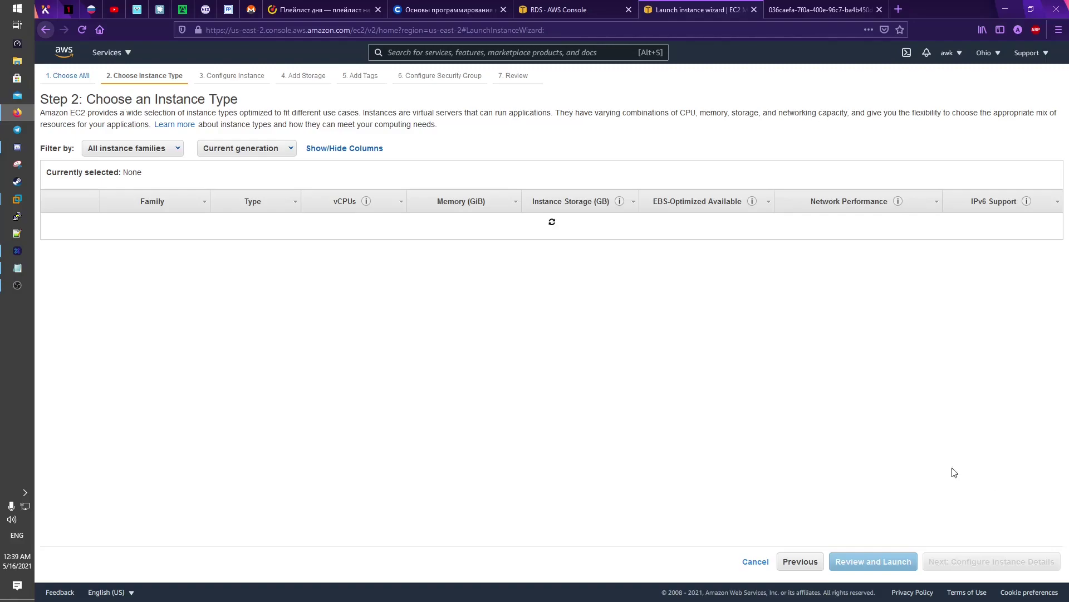
left_click(993, 561)
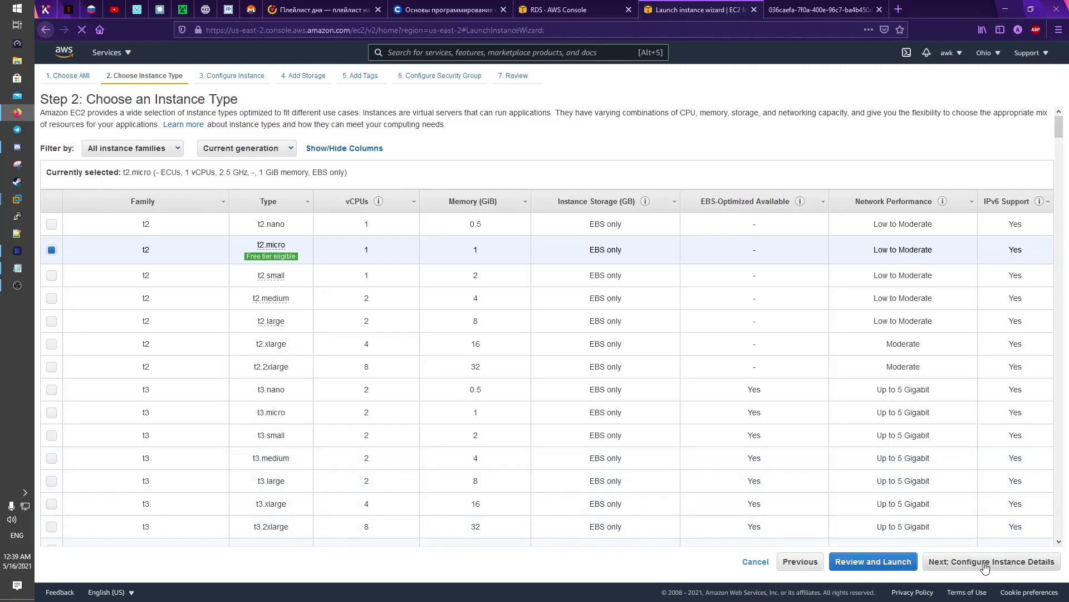
- Paste the Moodle script into the instance's User data field
scroll(484, 263, "down", 4)
left_click(337, 501)
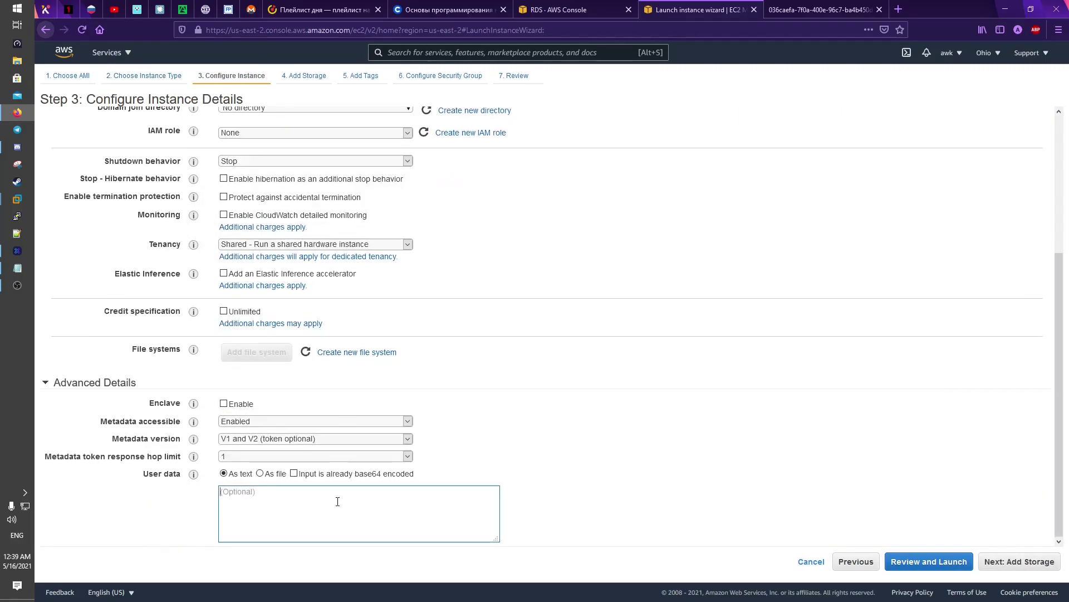
key("ctrl+v")
scroll(471, 528, "up", 6)
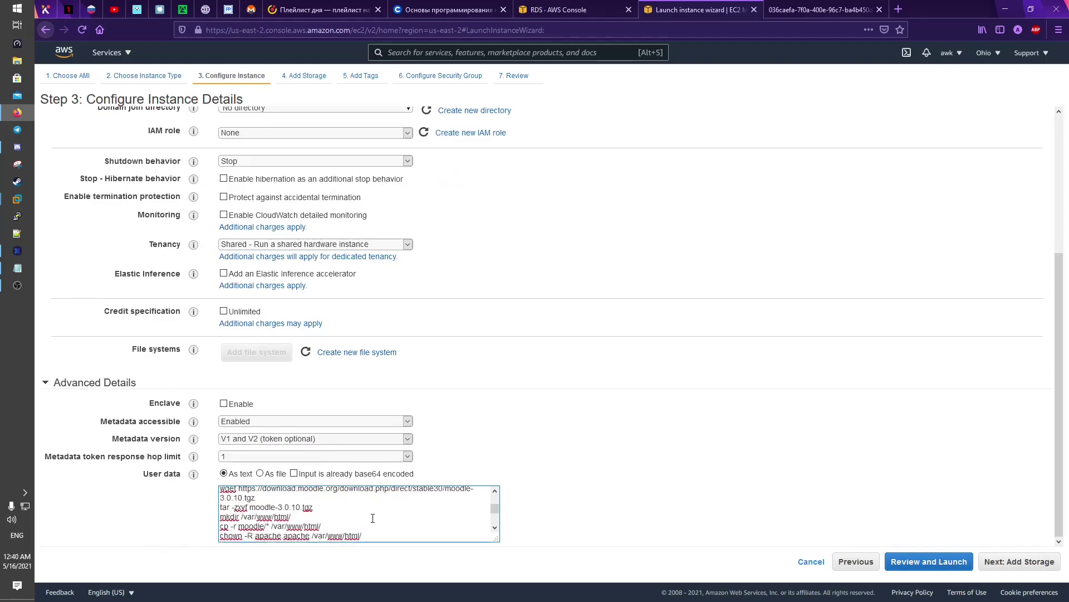
scroll(776, 491, "down", 3)
left_click(1019, 562)
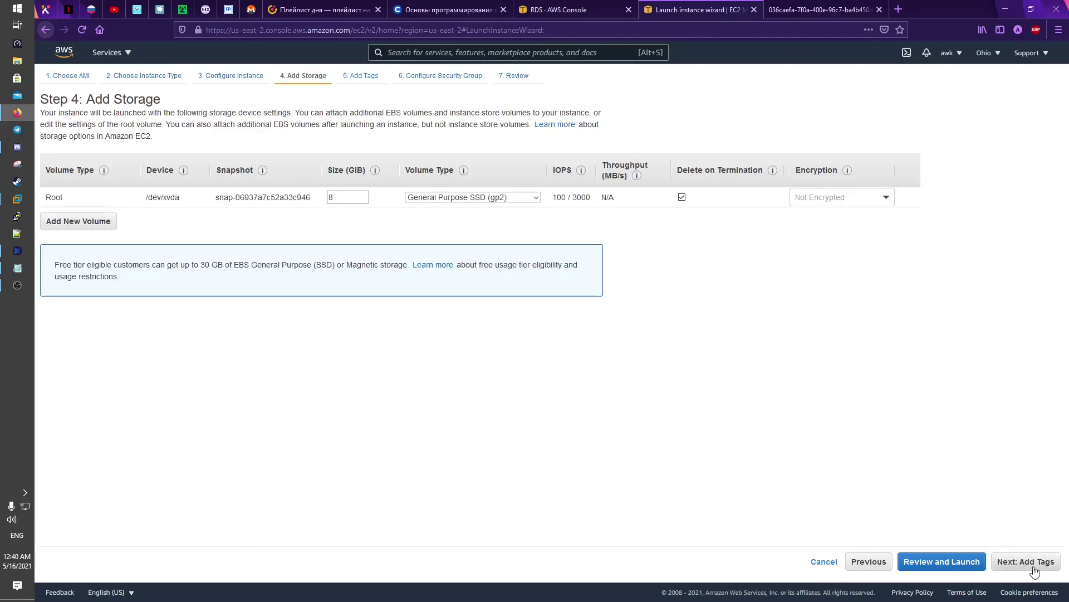
- Keep default storage and add a Name tag for the instance (moodle_AMI)
left_click(1030, 565)
left_click(76, 267)
type("Name")
key("Tab")
type("moodle")
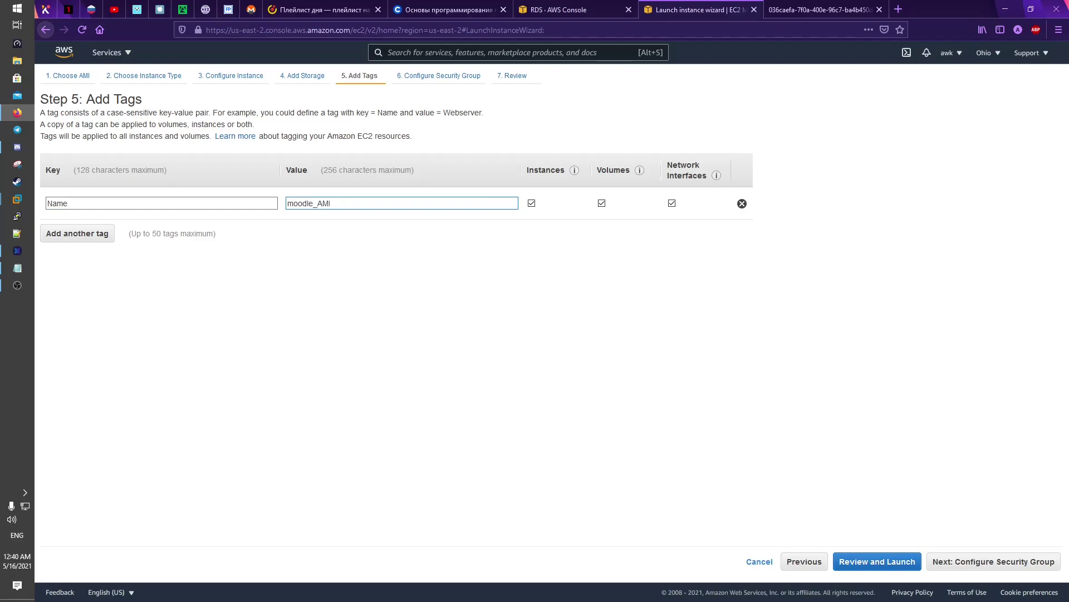
- Assign the existing web-servers security group and go to the launch review
left_click(1022, 562)
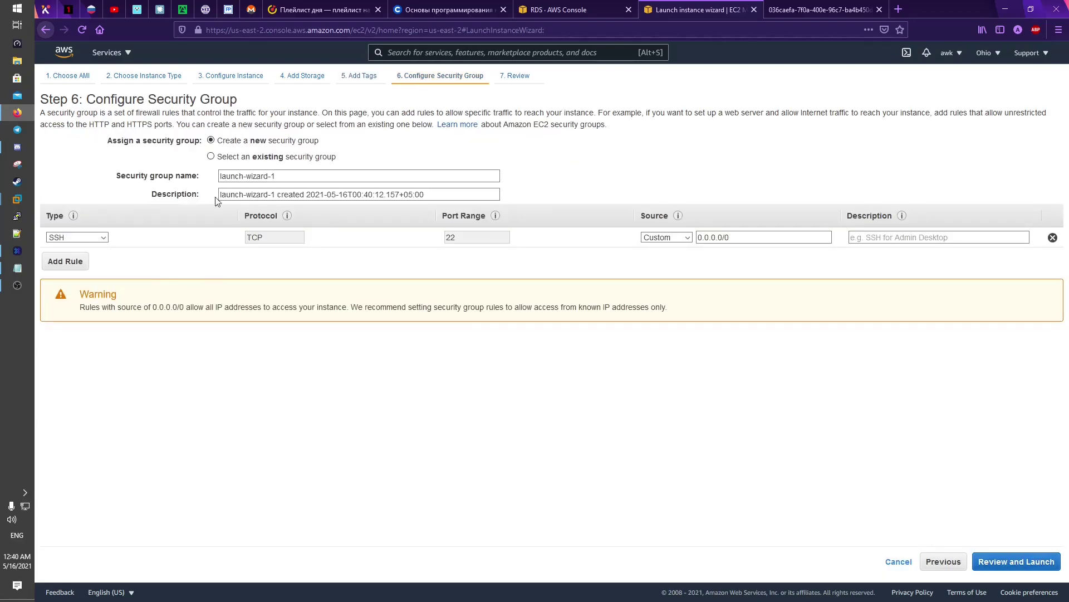
left_click(256, 157)
left_click(52, 266)
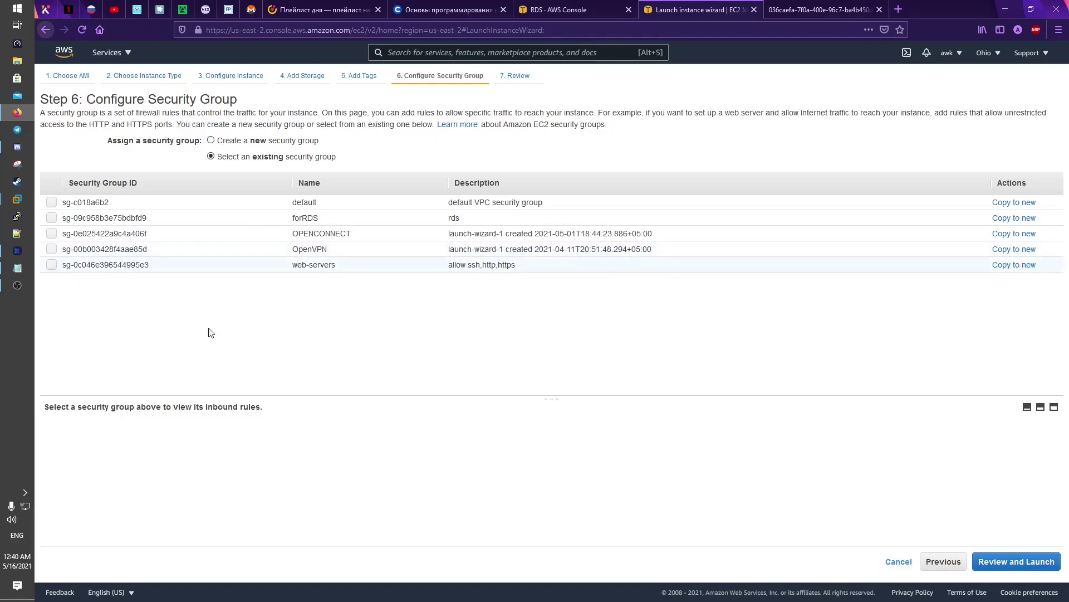
left_click(1017, 563)
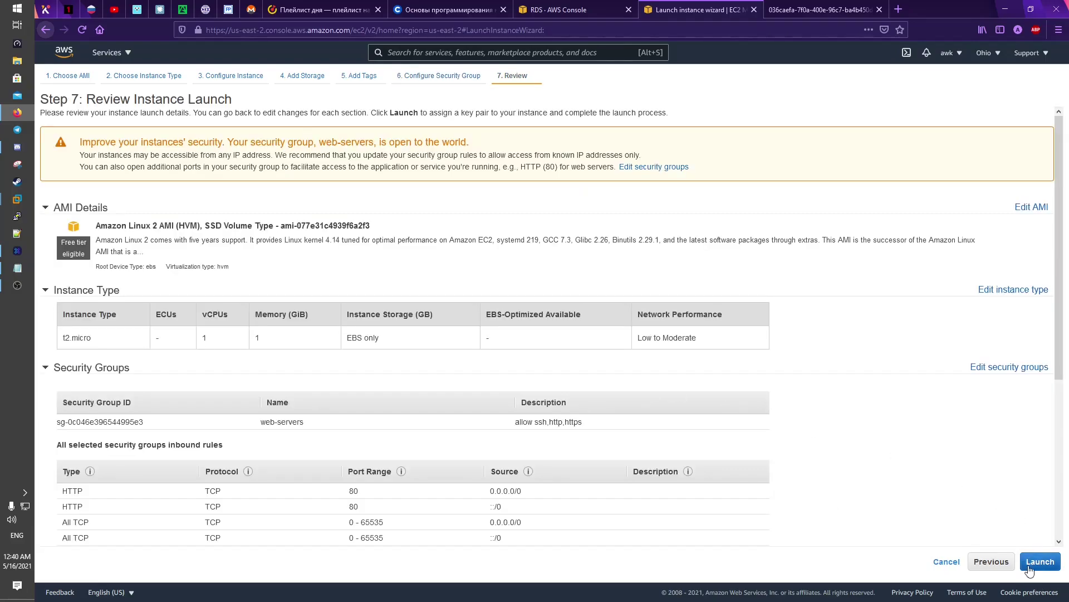
- Launch the instance with existing key pair computer_keypair, acknowledging the private key
left_click(1049, 565)
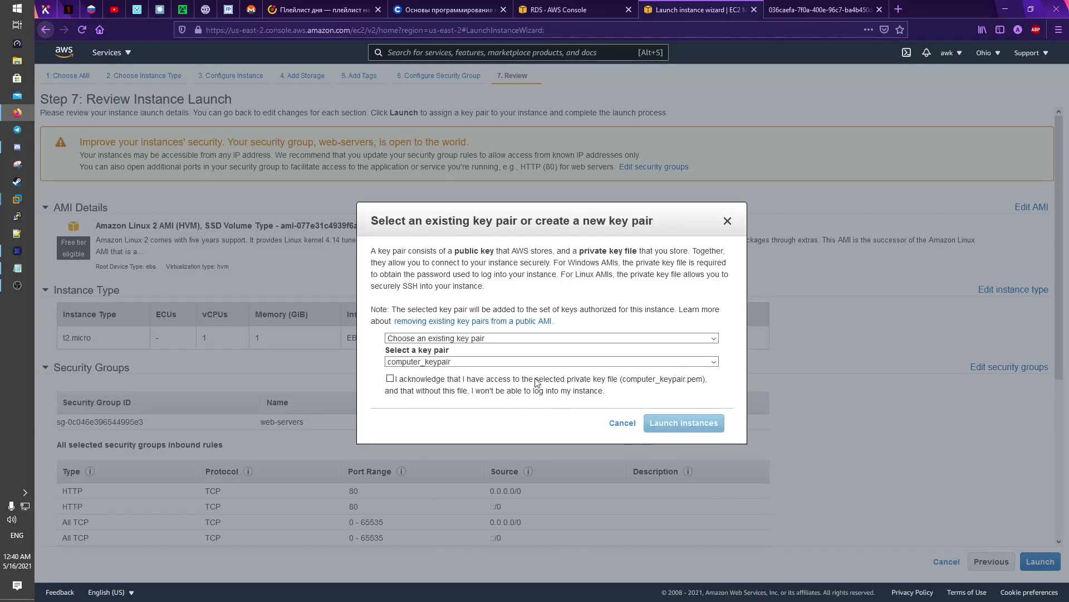
left_click_drag(465, 380, 550, 392)
left_click(471, 378)
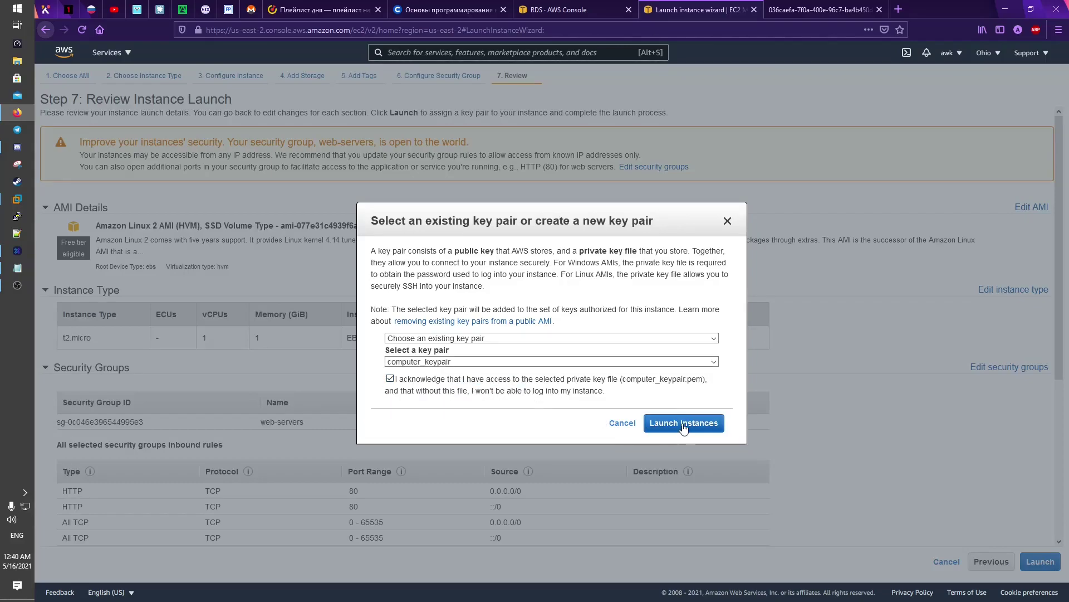
left_click(683, 423)
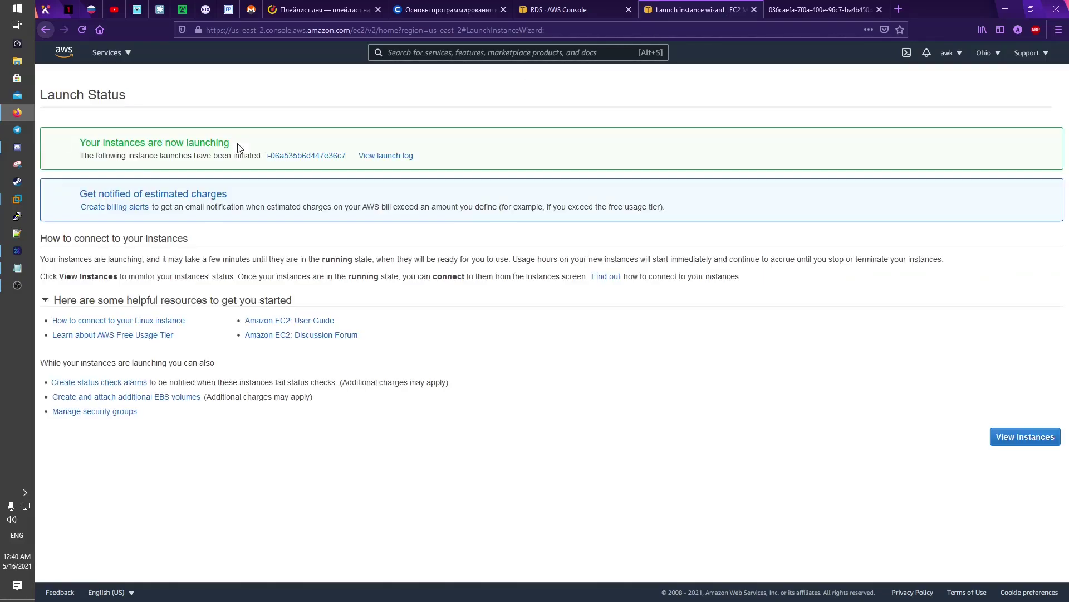
- Confirm the new moodle_AMI instance is pending, then go to the Security Groups list
left_click(311, 157)
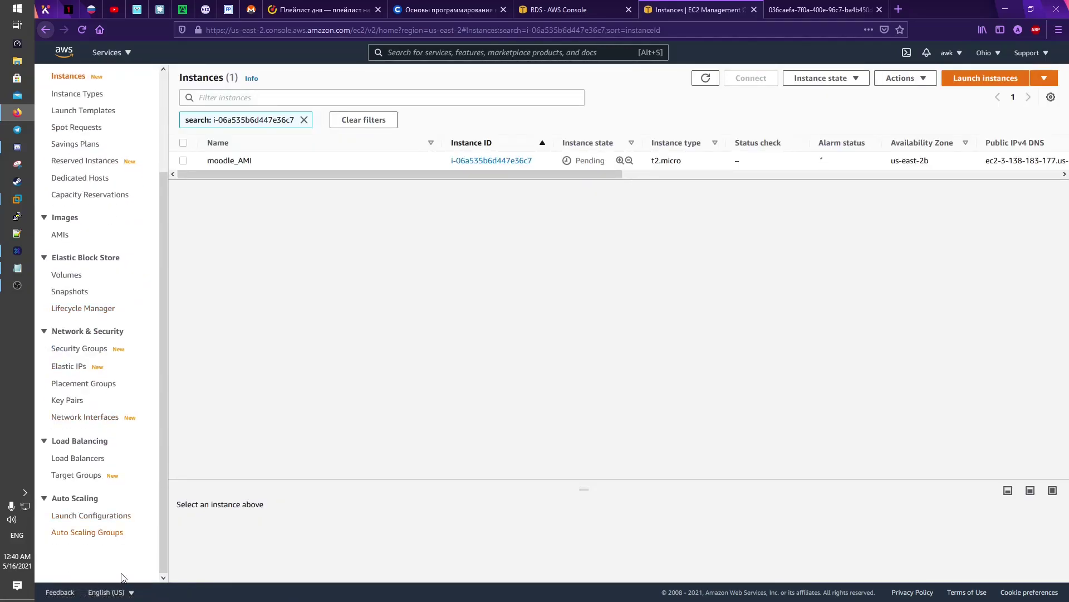
scroll(114, 490, "up", 3)
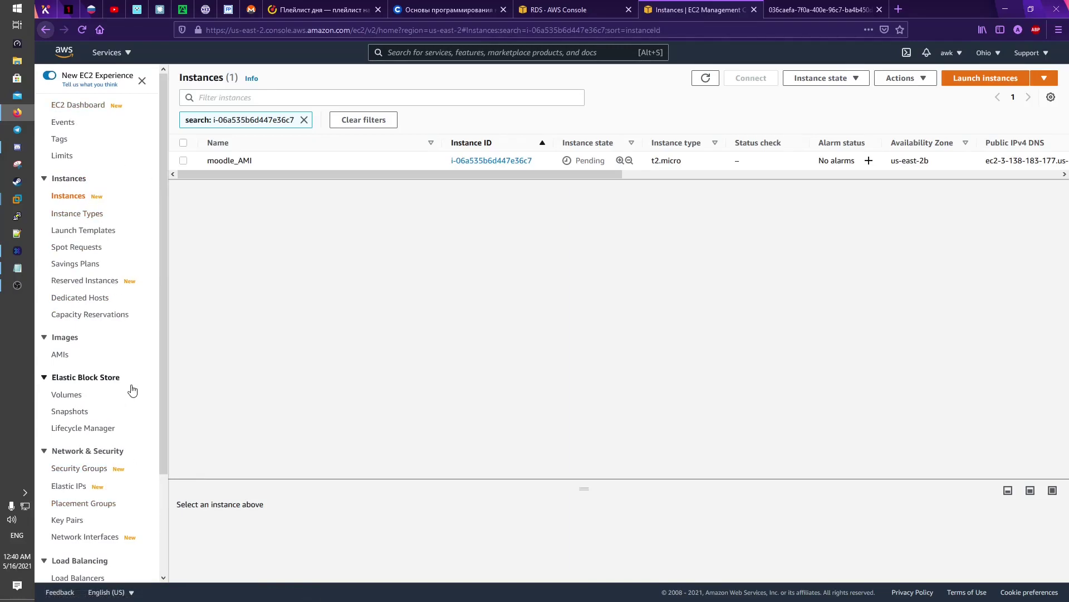
left_click(89, 469)
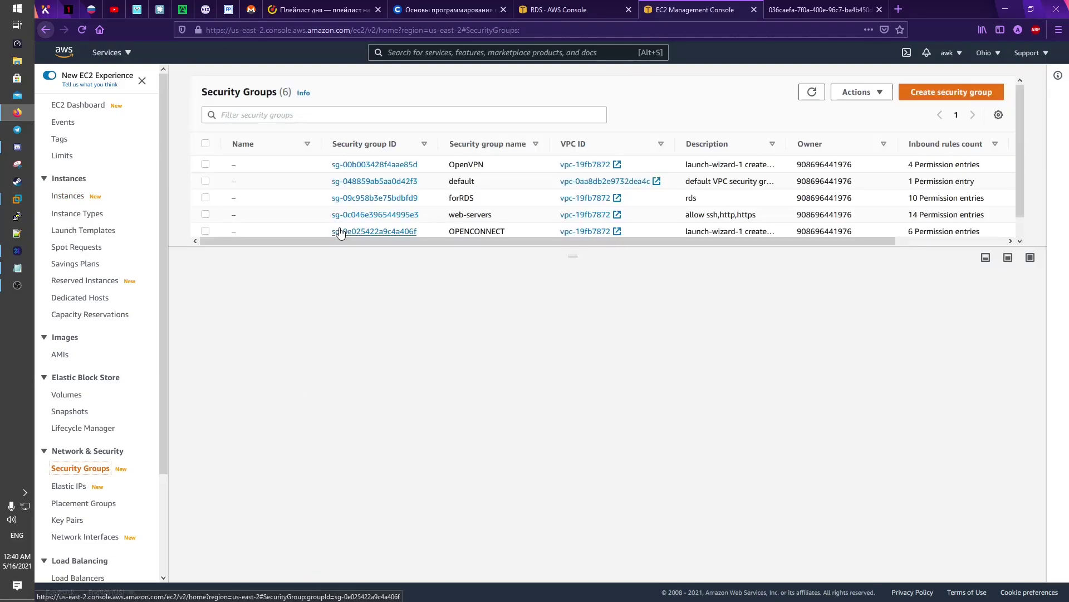
- Add a Custom TCP inbound rule for port 8080 from Anywhere to web-servers and save
left_click(280, 216)
left_click(277, 302)
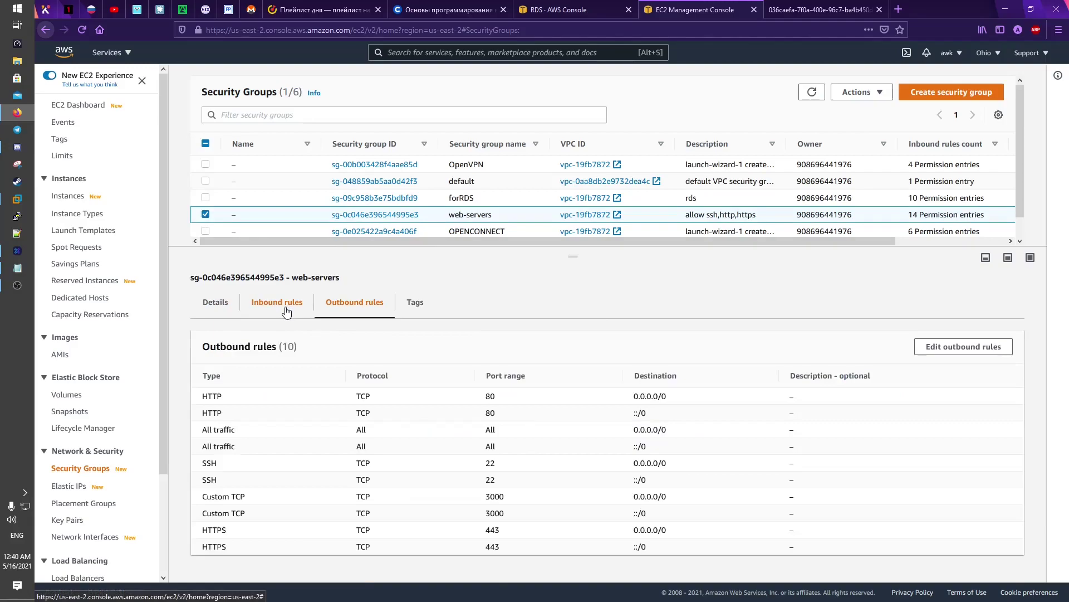
left_click(936, 362)
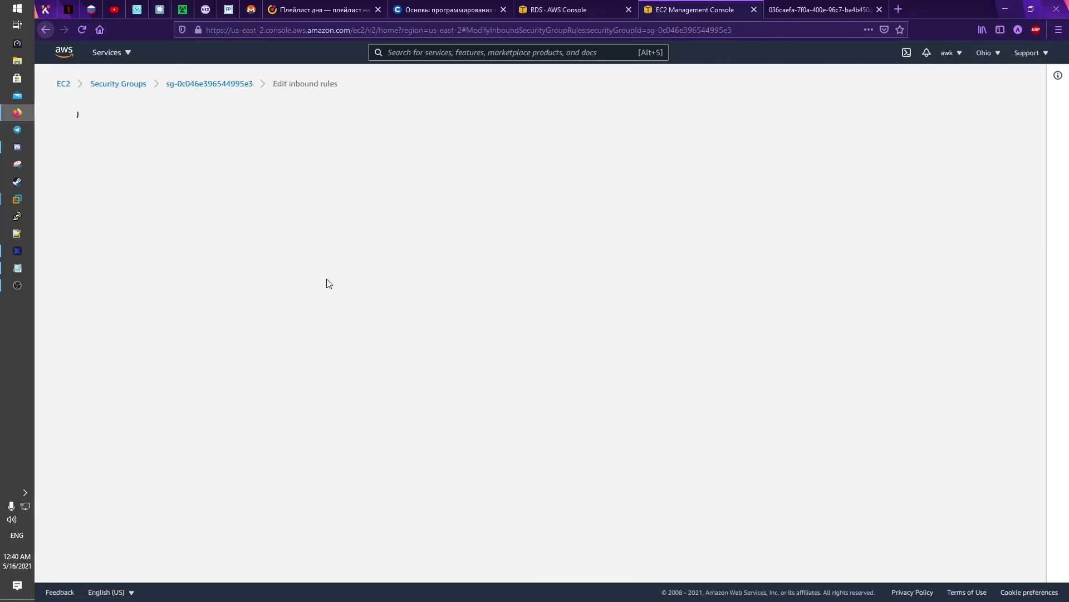
scroll(157, 246, "down", 4)
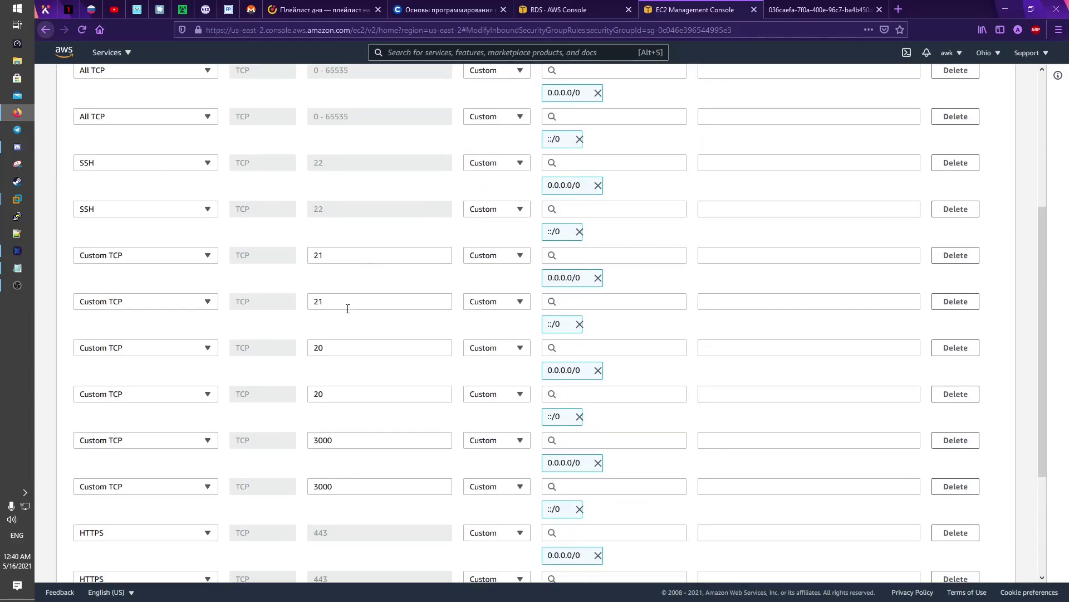
scroll(334, 334, "down", 3)
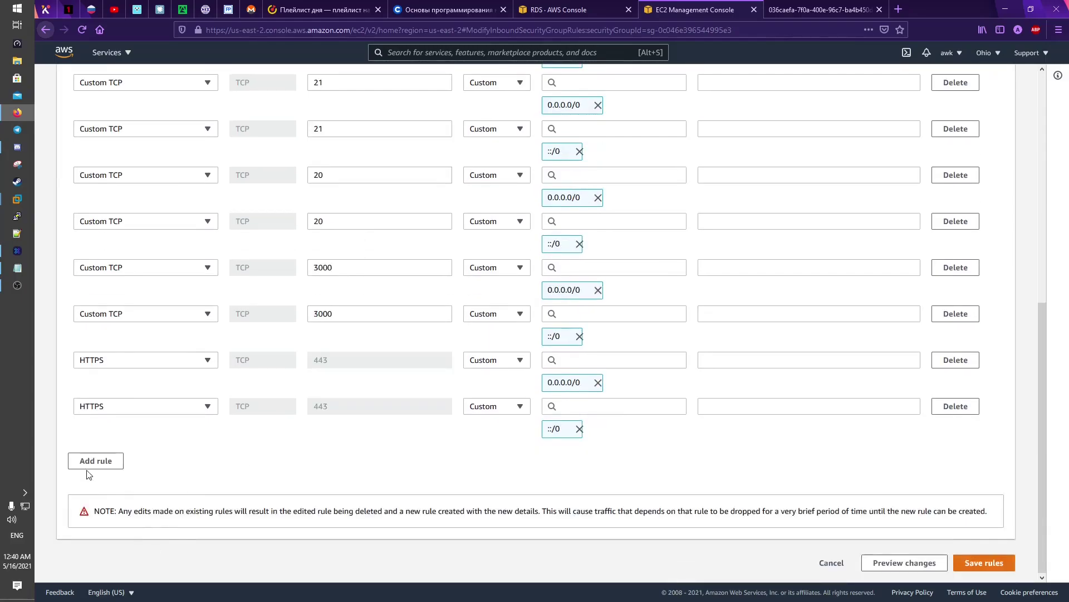
left_click(103, 459)
left_click(143, 453)
key("Tab")
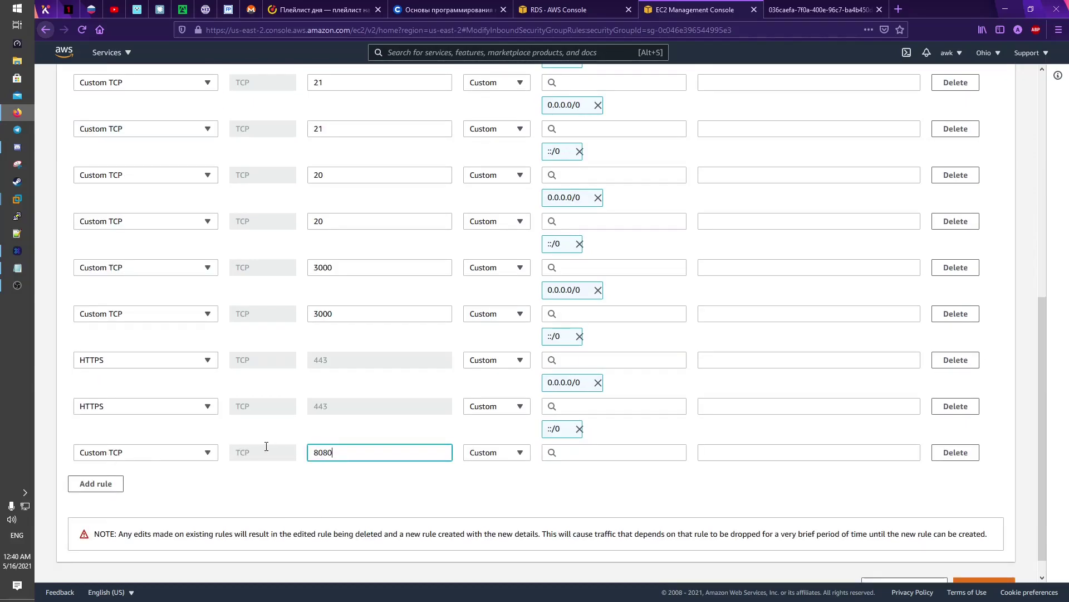
left_click(492, 453)
left_click(491, 484)
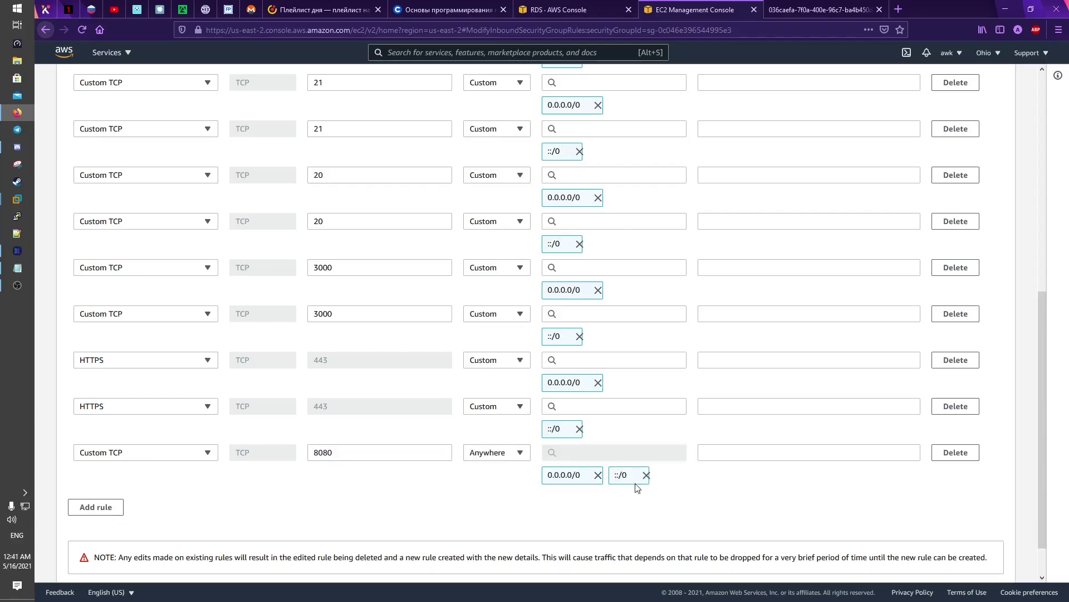
scroll(772, 505, "down", 2)
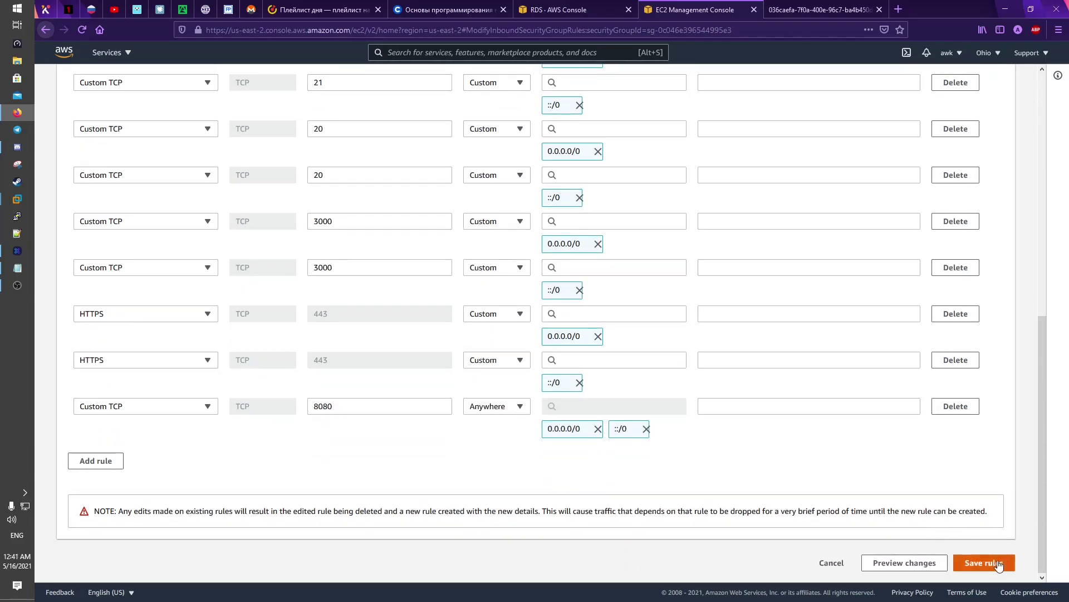
left_click(983, 563)
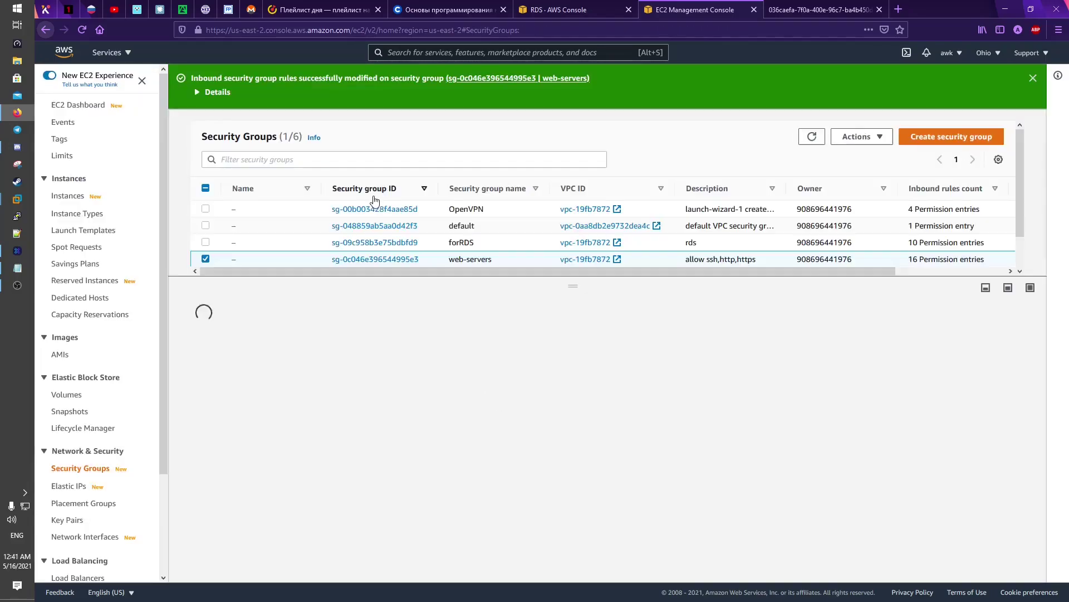
- Add a Custom TCP outbound rule for port 8080 to Anywhere, save it, and close the EC2 tab
left_click(341, 333)
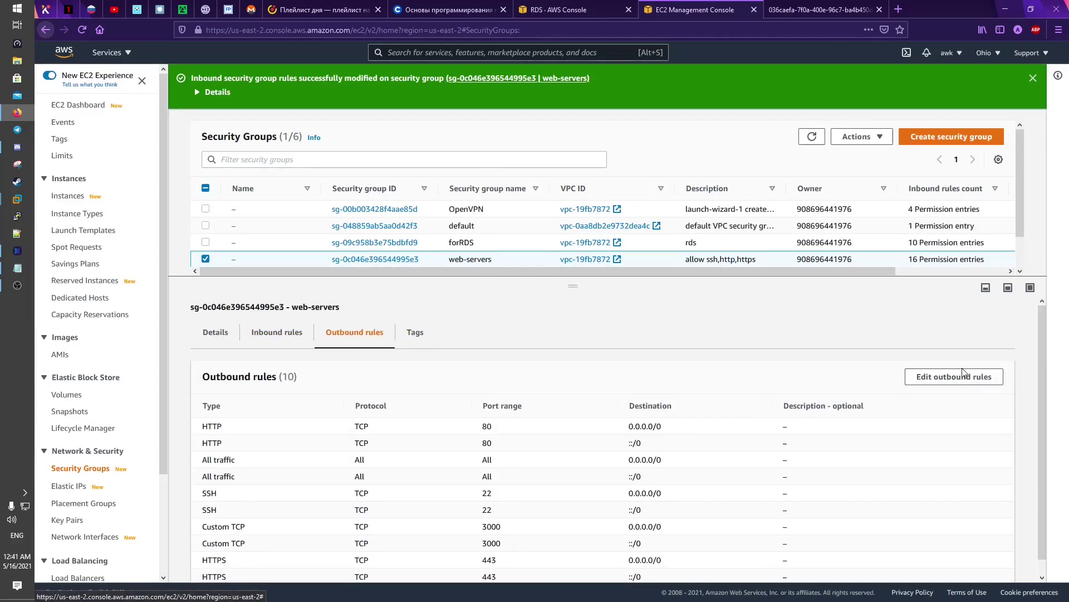
left_click(964, 377)
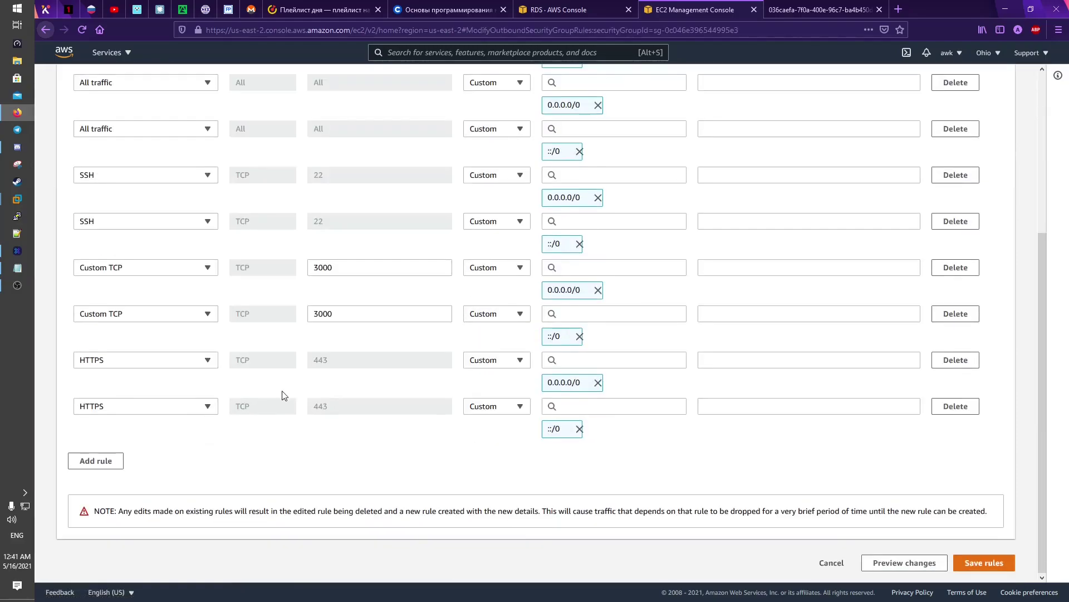
left_click(95, 460)
double_click(346, 456)
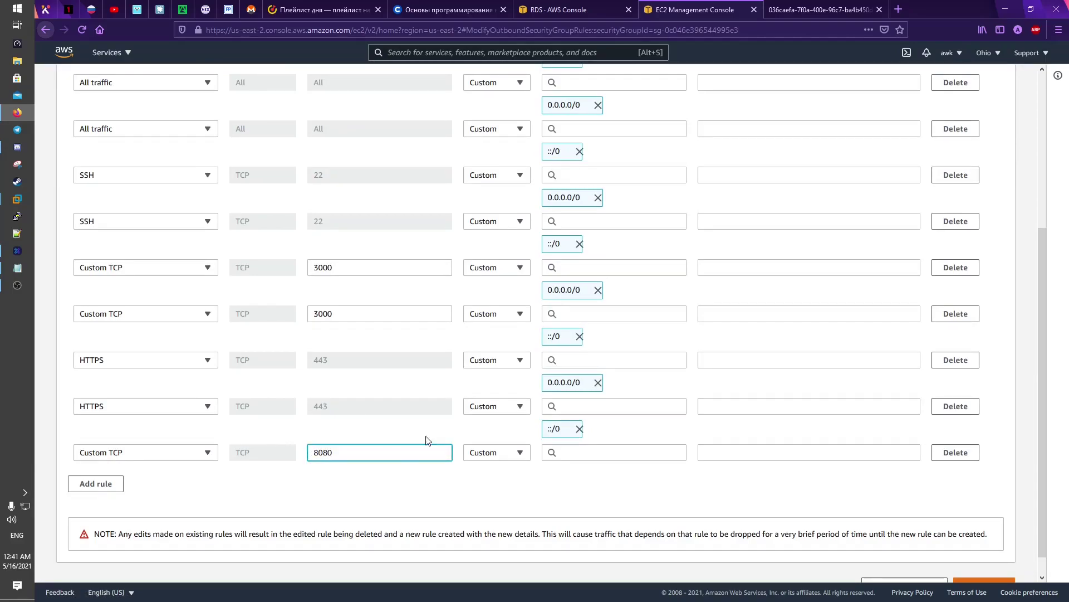
left_click(509, 453)
left_click(493, 485)
scroll(861, 581, "down", 2)
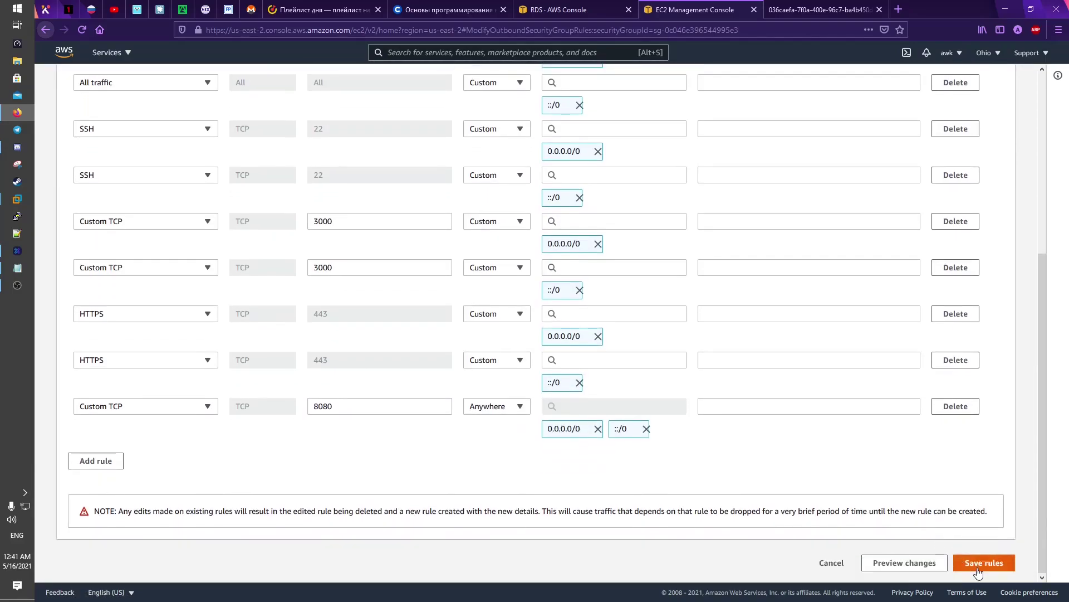
left_click(977, 564)
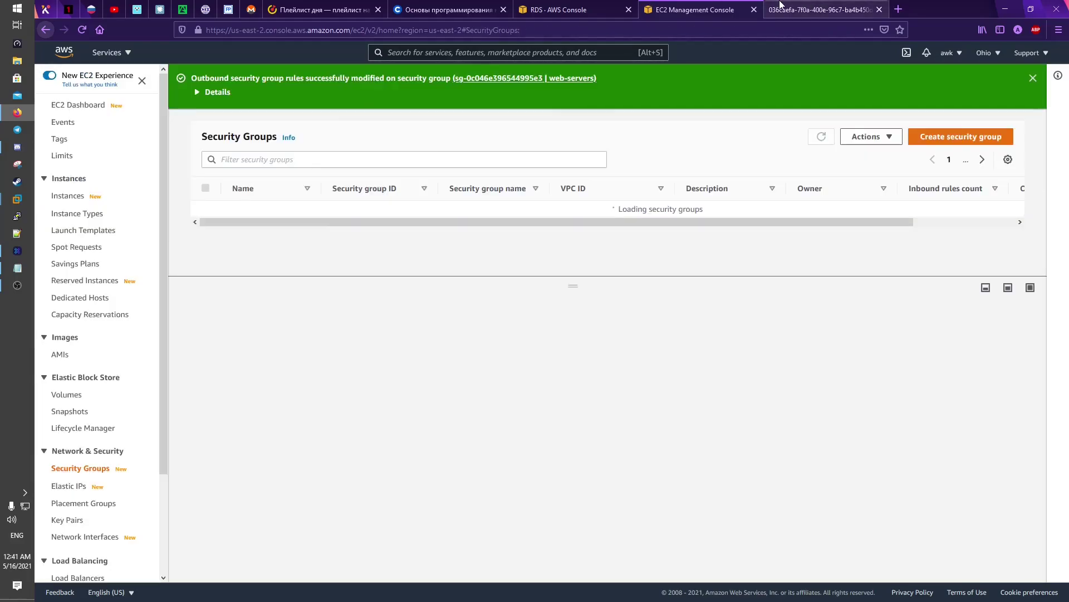
left_click(754, 10)
- Open EC2 in a new tab from the RDS console, refresh database-1's status, then switch to EC2
left_click(588, 7)
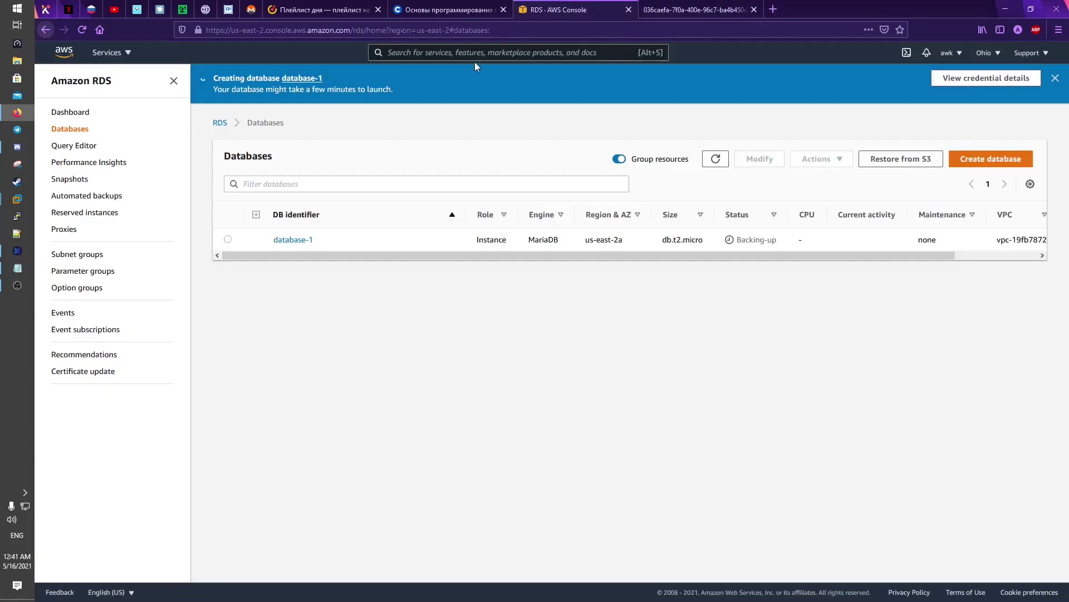
left_click(108, 52)
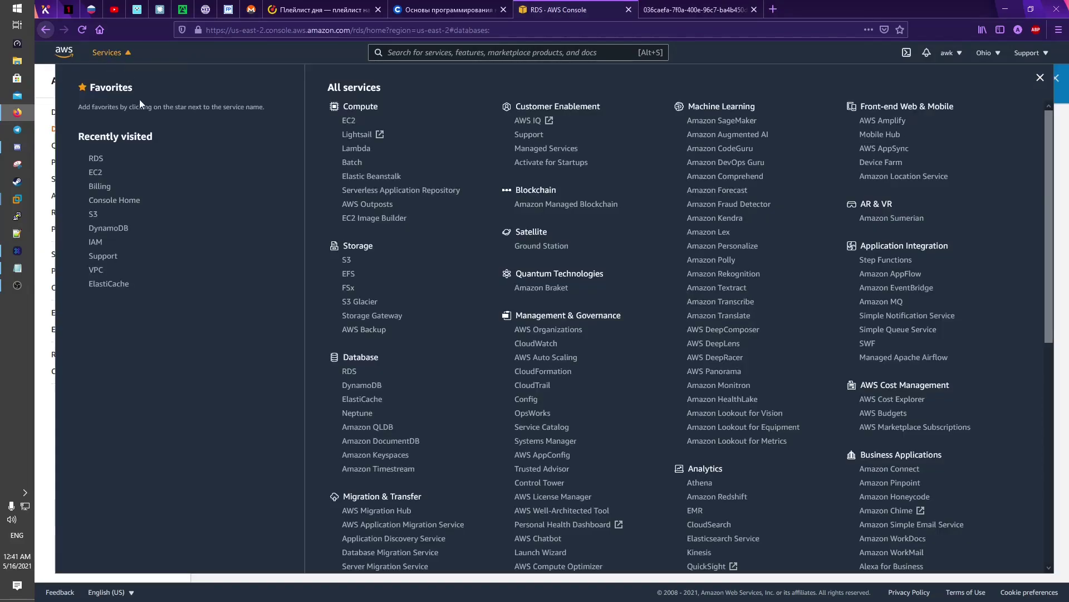
middle_click(97, 170)
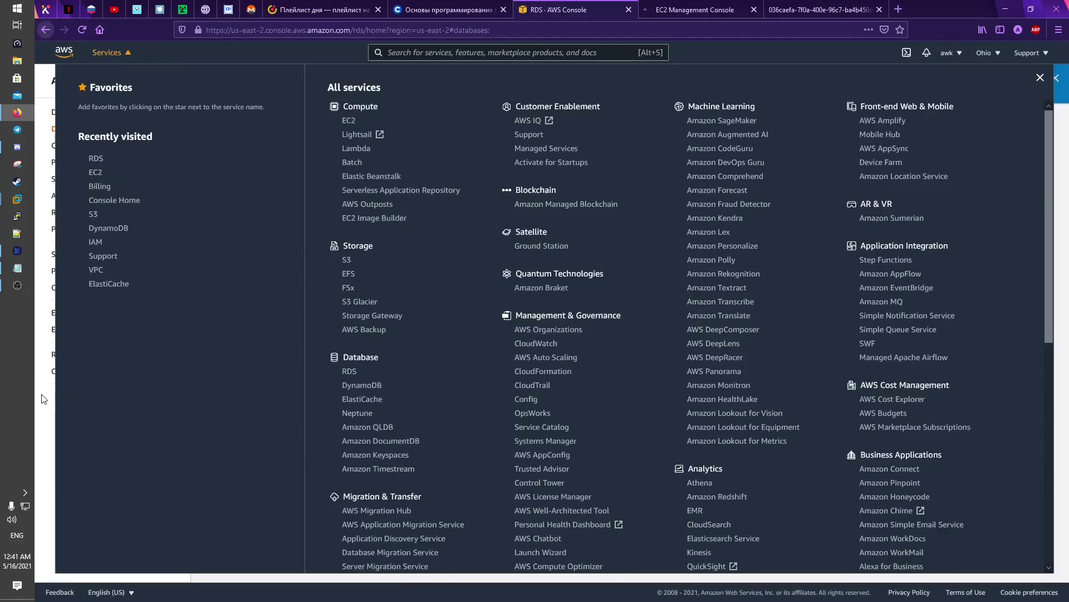
left_click(49, 400)
left_click(715, 159)
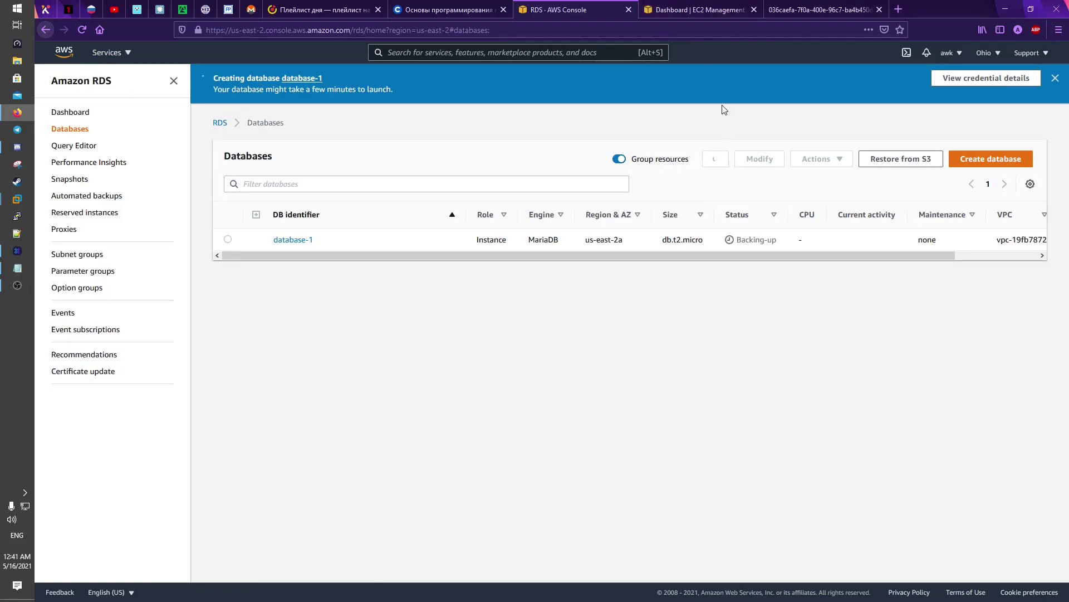
left_click(701, 6)
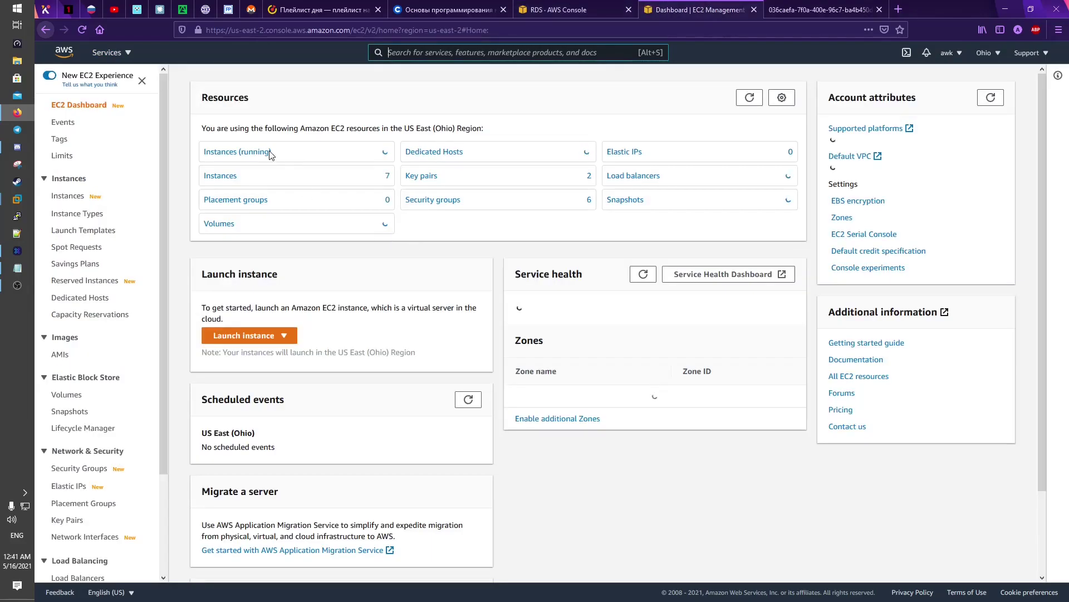
- Open the running moodle_AMI instance and copy its public IPv4 address 3.138.183.177
left_click(264, 152)
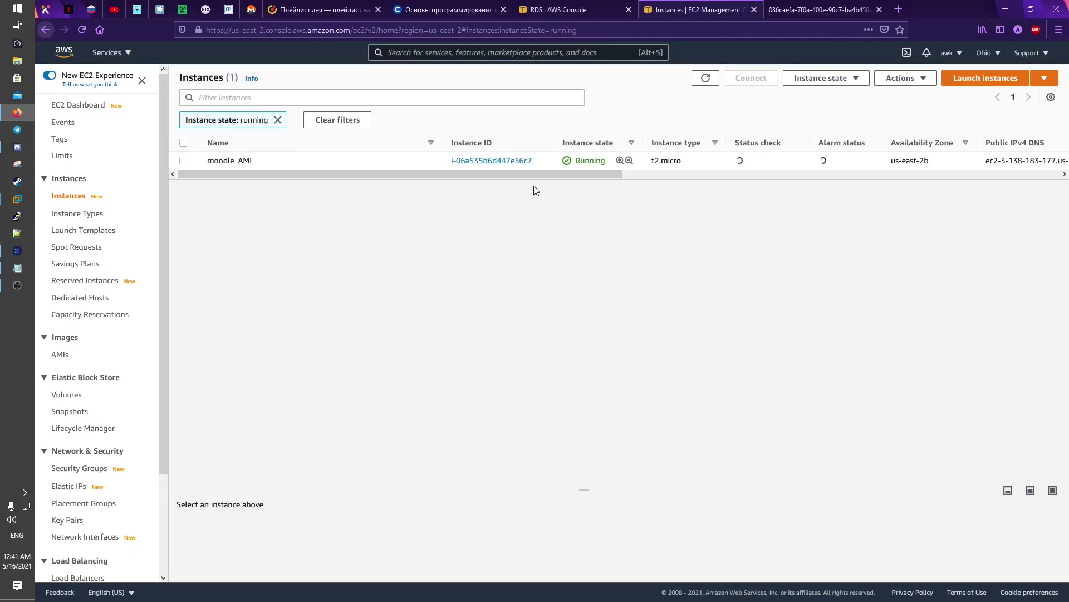
left_click(492, 161)
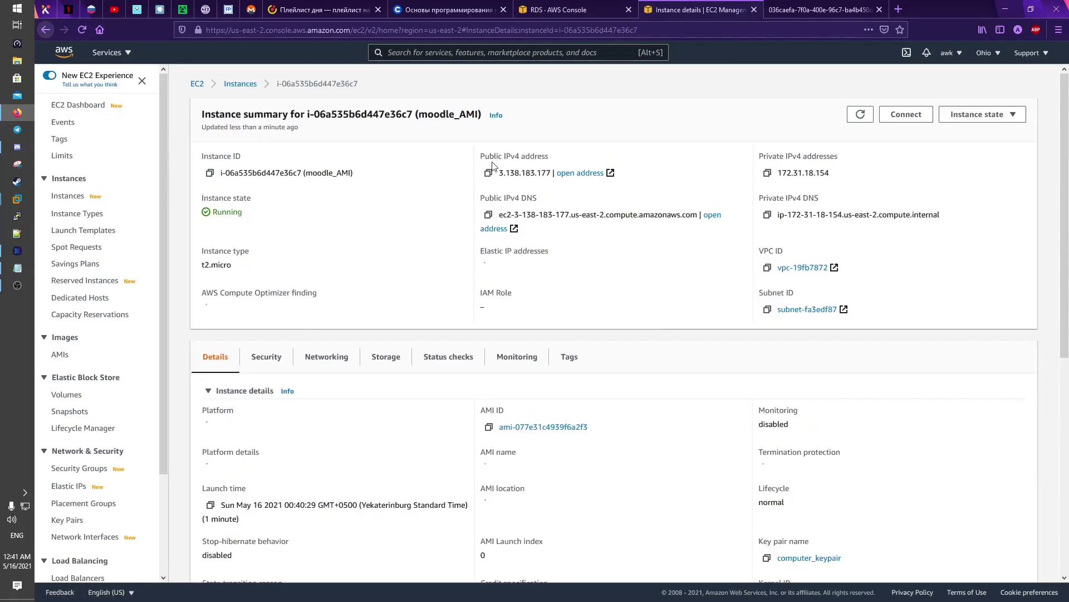
left_click(490, 176)
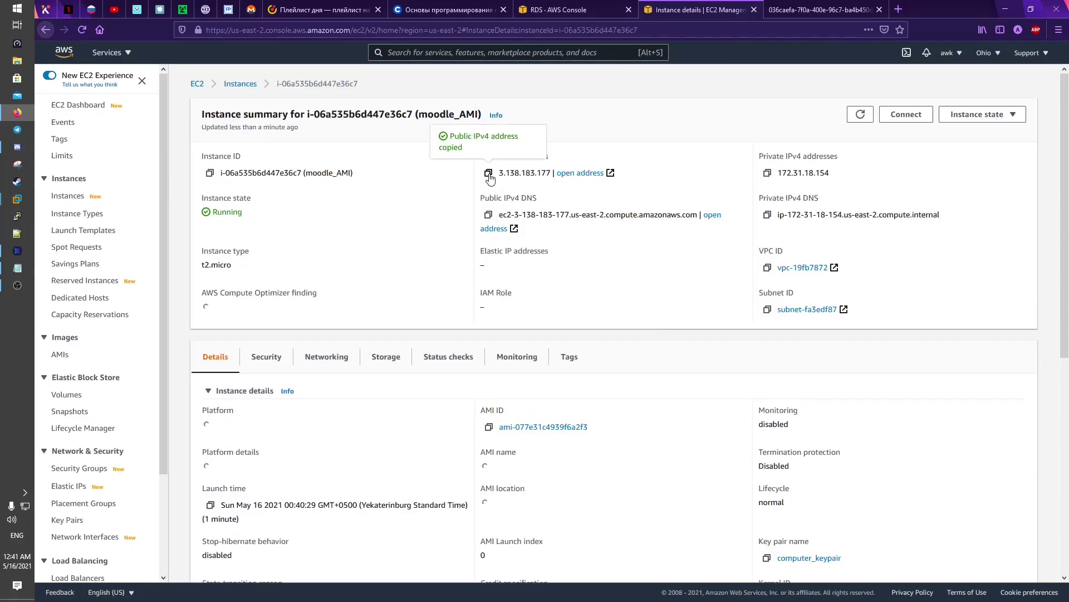
key("super")
- Launch MobaXterm and create an SSH session to 3.138.183.177 with username ec2-user
type("moba")
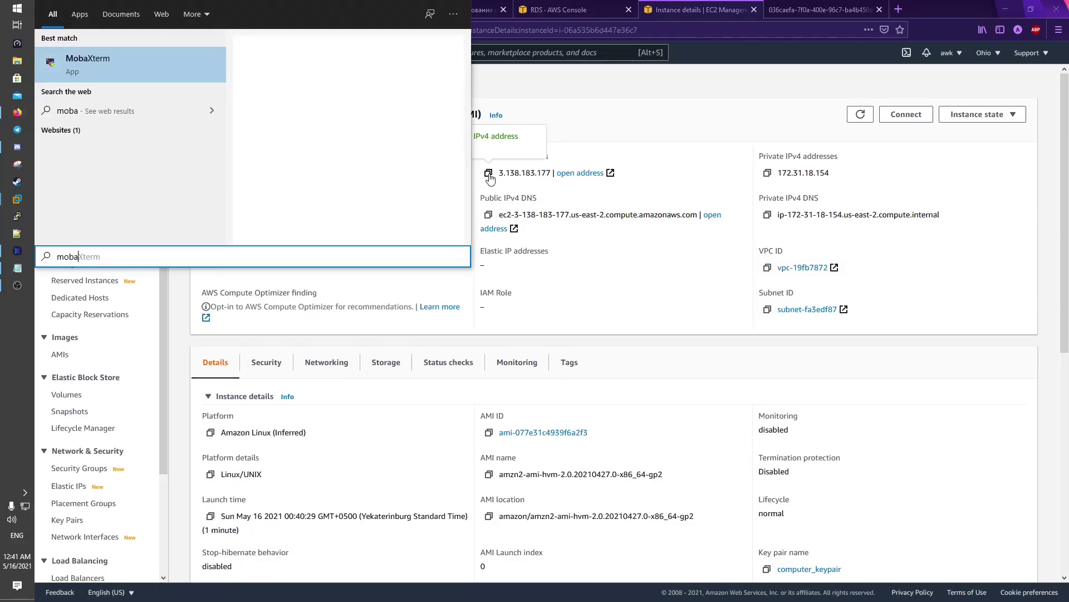
key("Return")
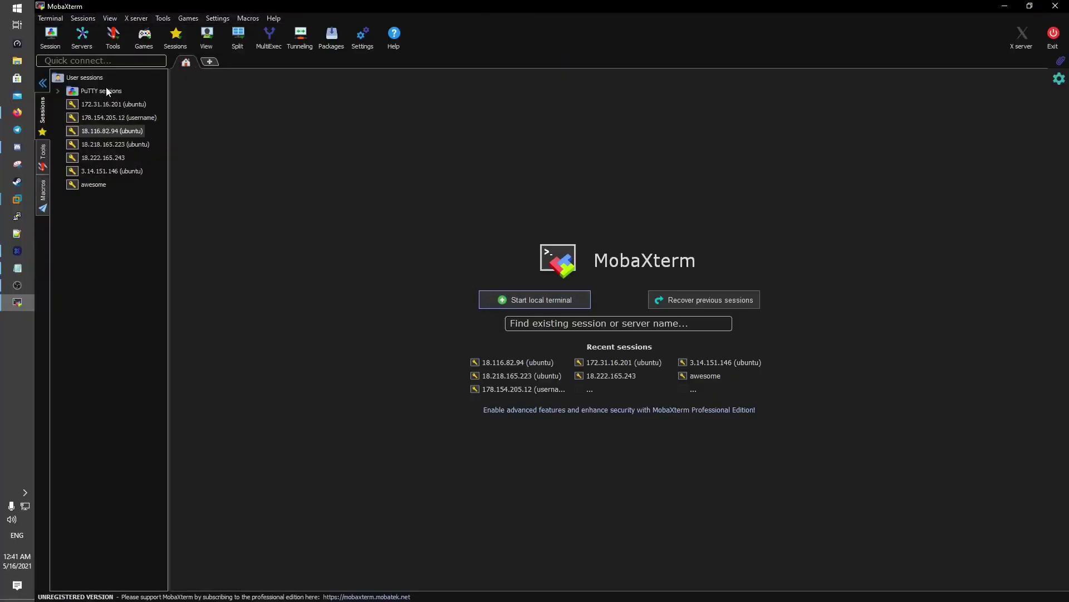
left_click(55, 39)
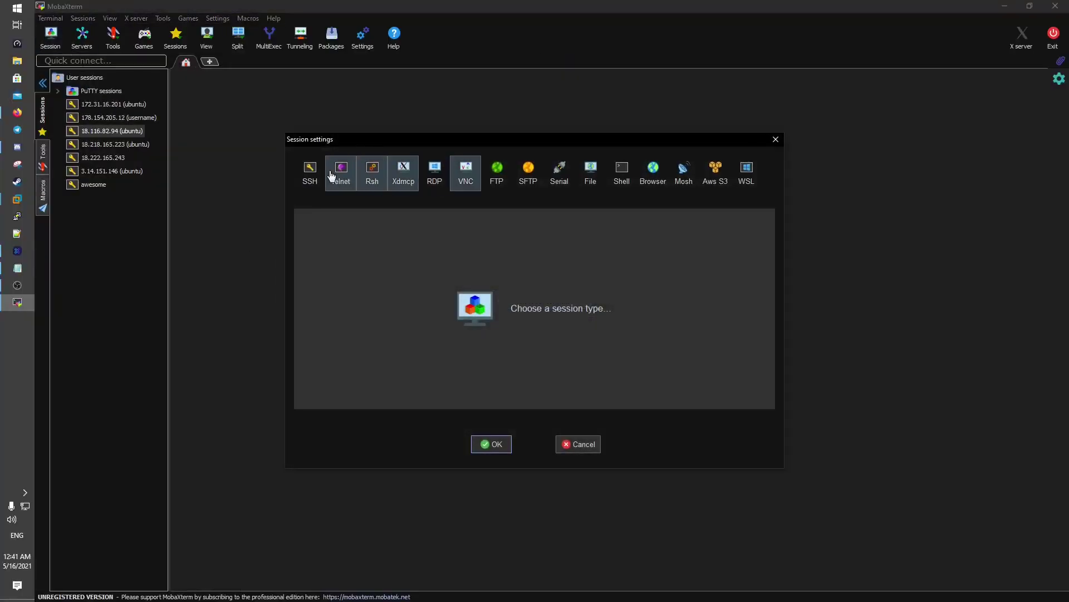
left_click(310, 172)
key("ctrl+v")
left_click(463, 238)
type("e")
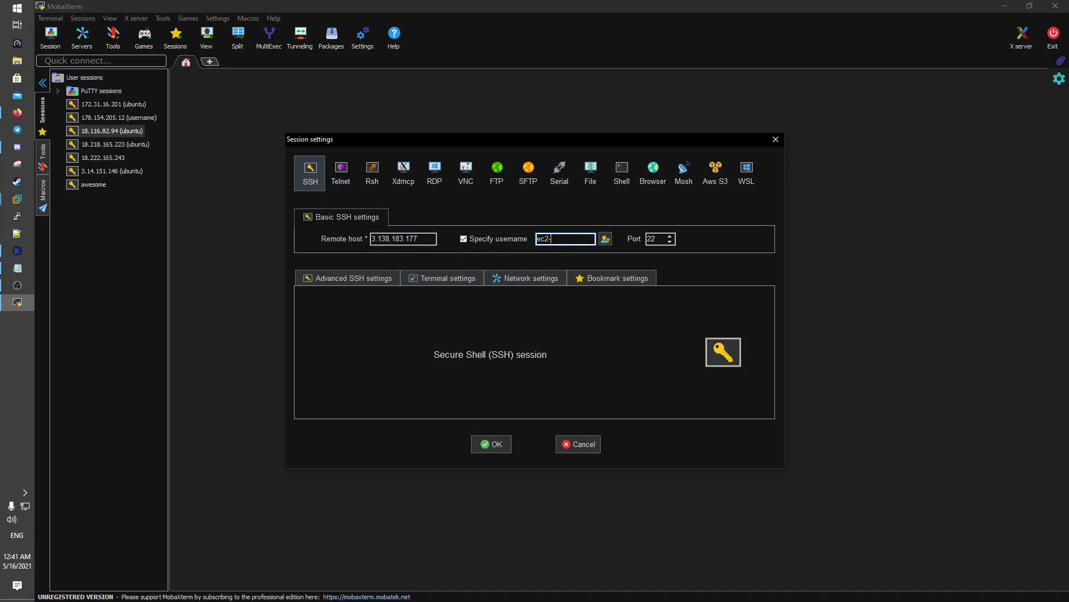
- Set the session's private key to D:\downloads\computer_keypair.pem in the advanced SSH settings
left_click(339, 277)
left_click(340, 378)
left_click(522, 378)
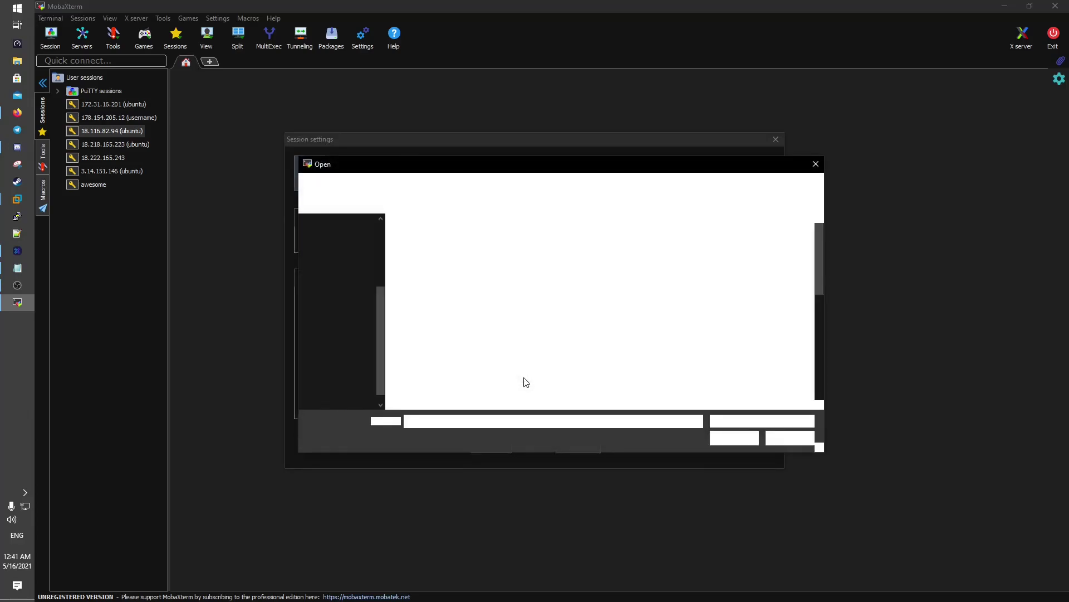
scroll(557, 332, "down", 5)
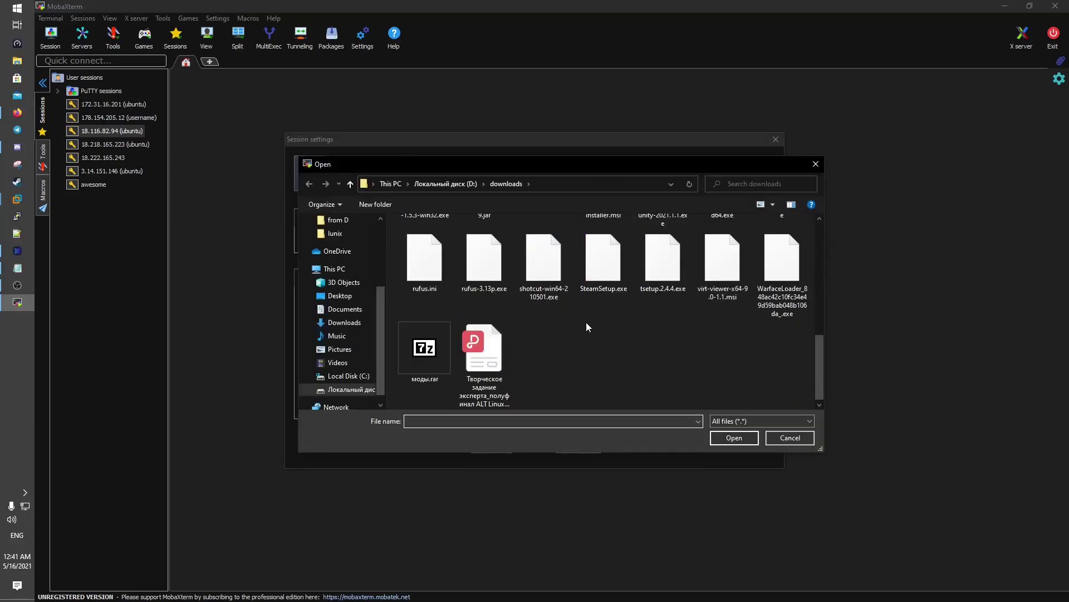
scroll(583, 324, "up", 5)
scroll(646, 324, "down", 1)
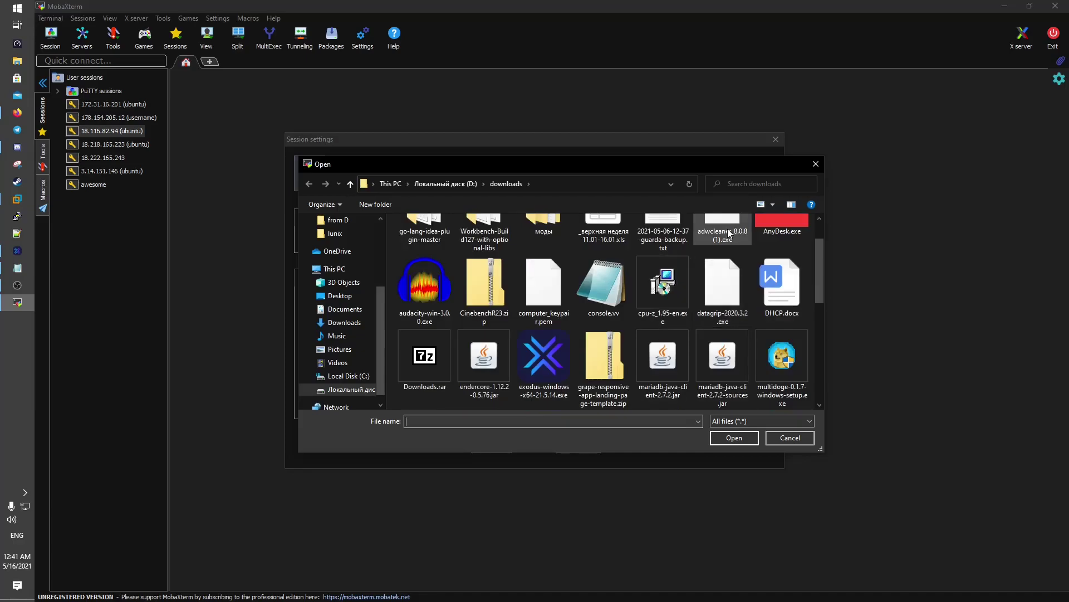
scroll(485, 359, "down", 1)
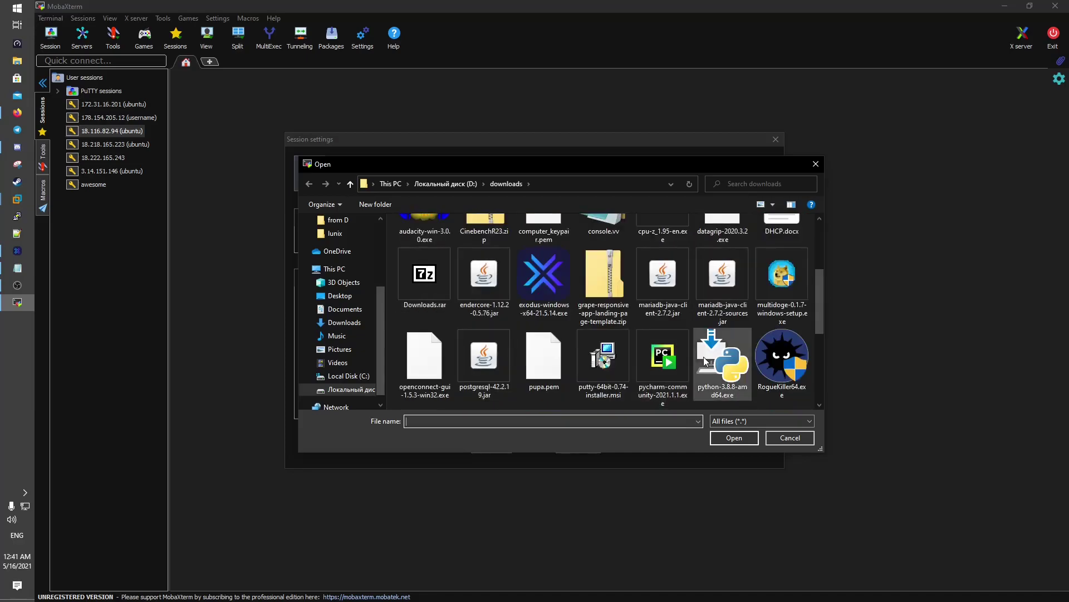
scroll(576, 339, "down", 2)
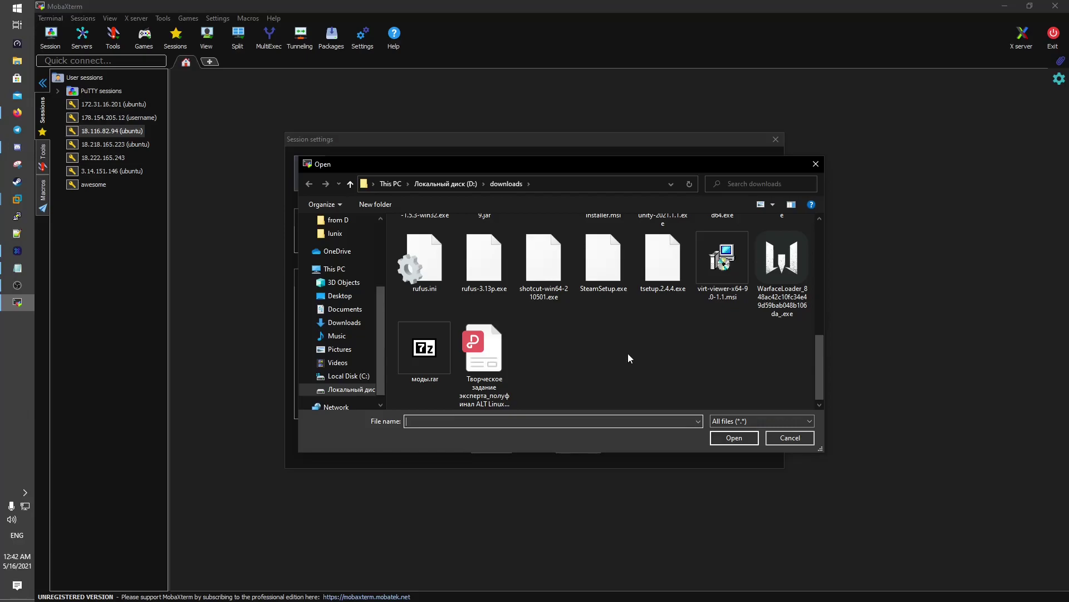
scroll(632, 356, "up", 4)
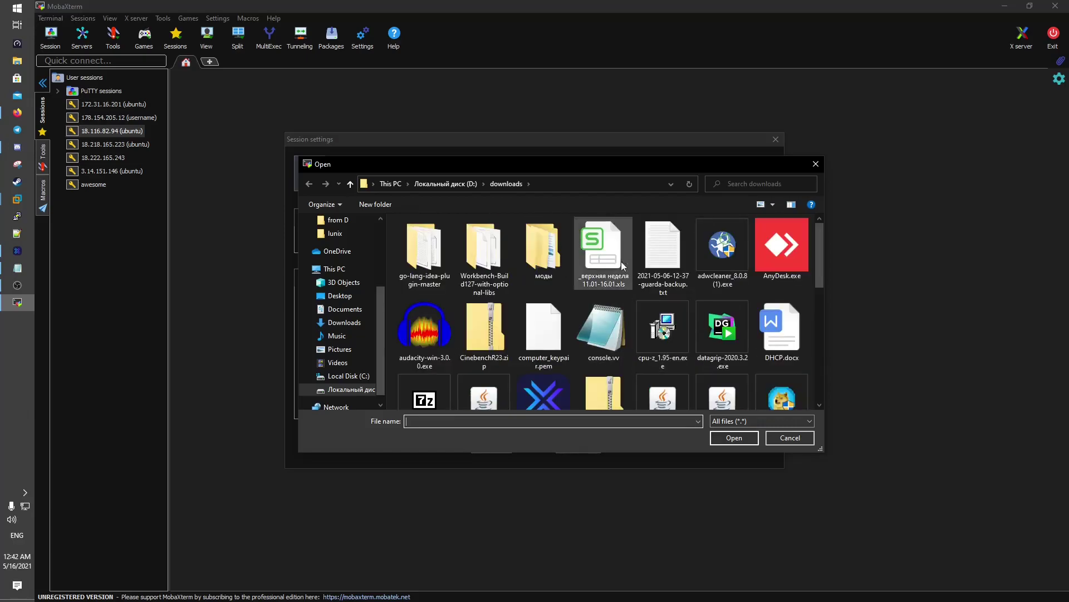
double_click(530, 326)
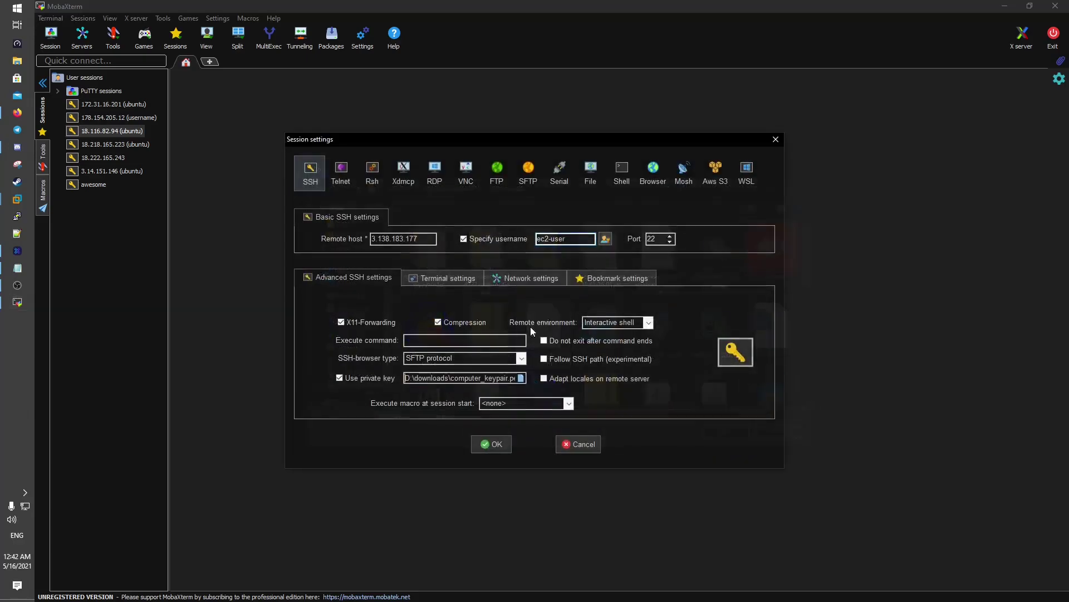
- Connect to the server, become root with 'sudo su -', and clear the screen
left_click(497, 444)
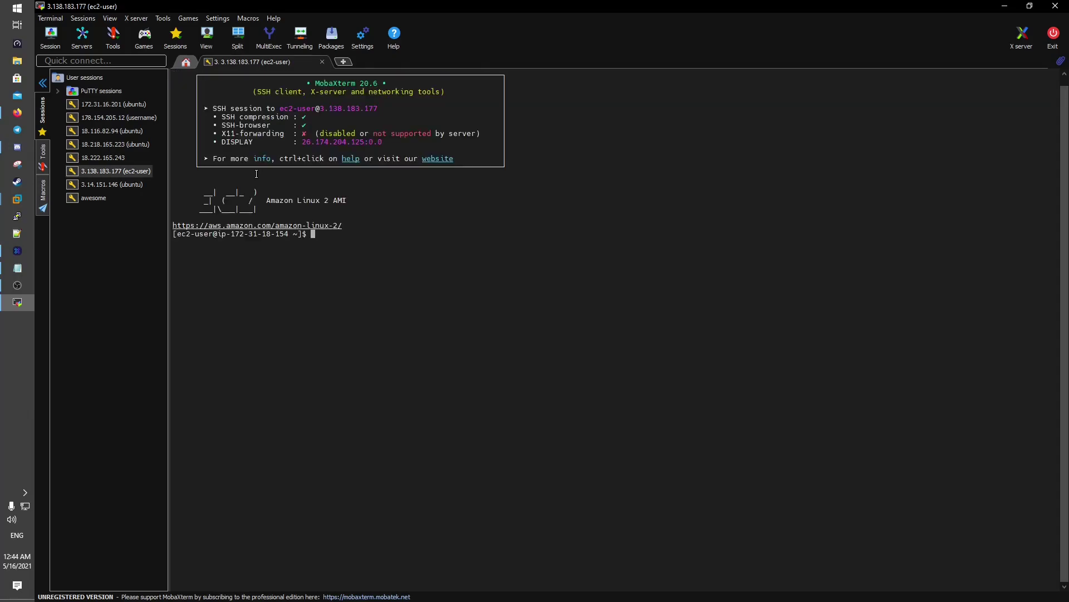
type("sudo su")
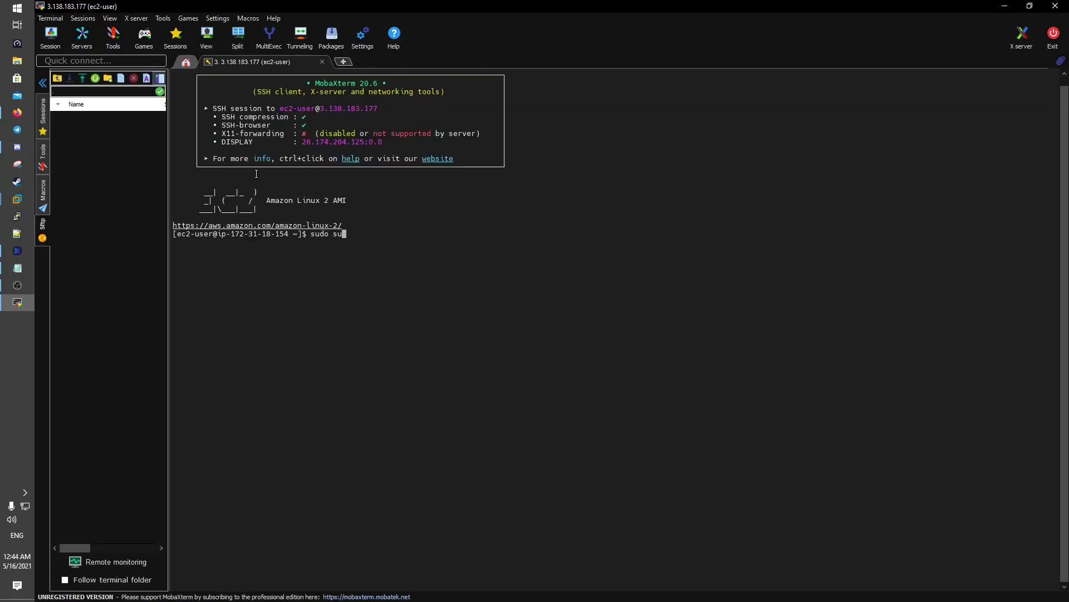
type(" -")
key("Return")
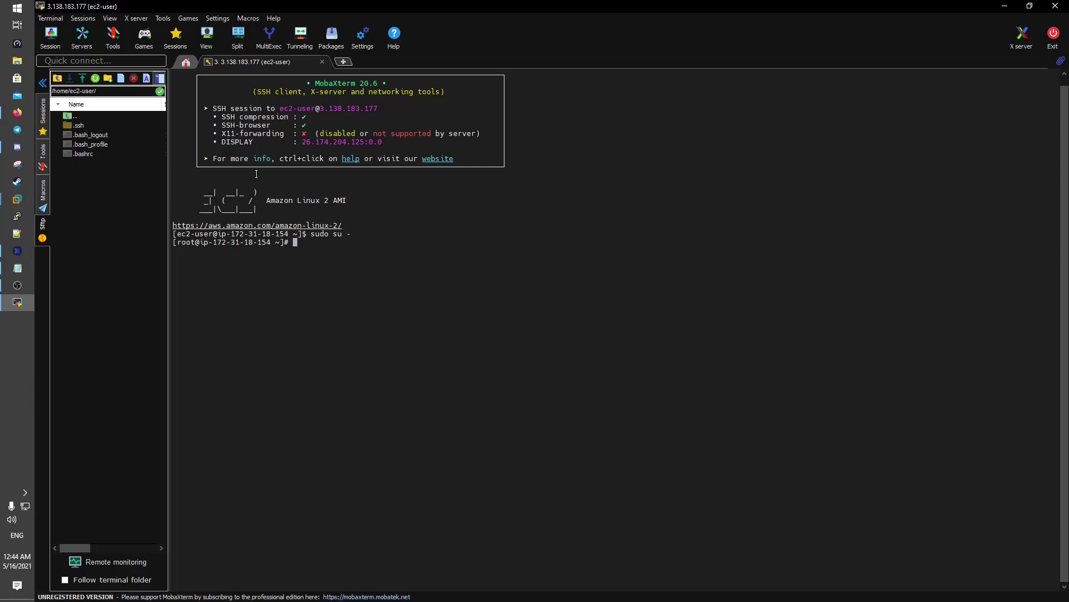
key("ctrl+l")
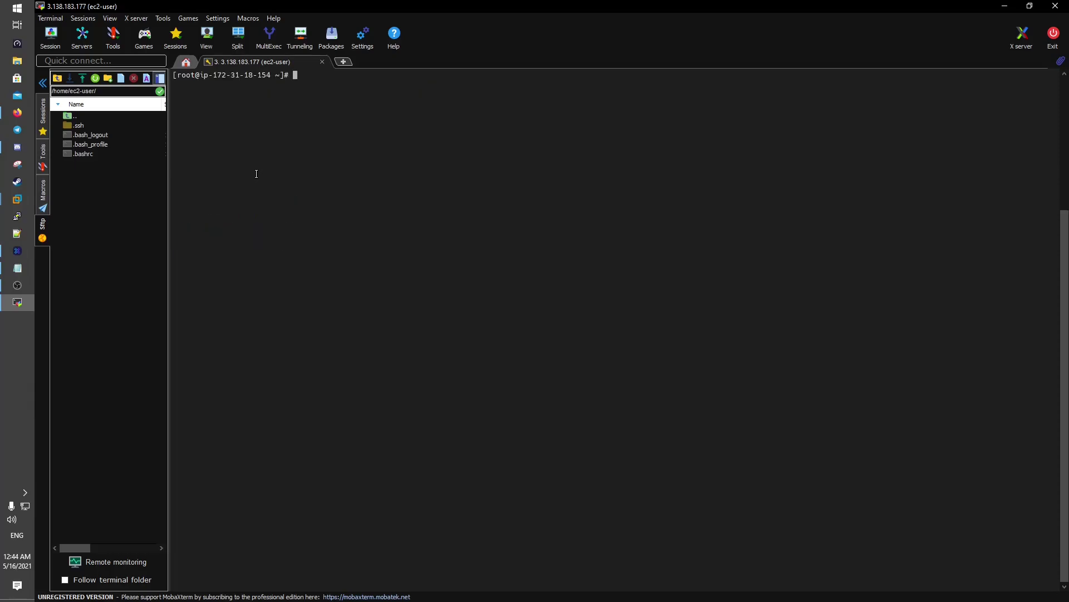
type("vim /etc/htt")
key("Tab")
type("c")
key("Tab")
key("Tab")
type(".d")
key("Tab")
key("Tab")
key("Tab")
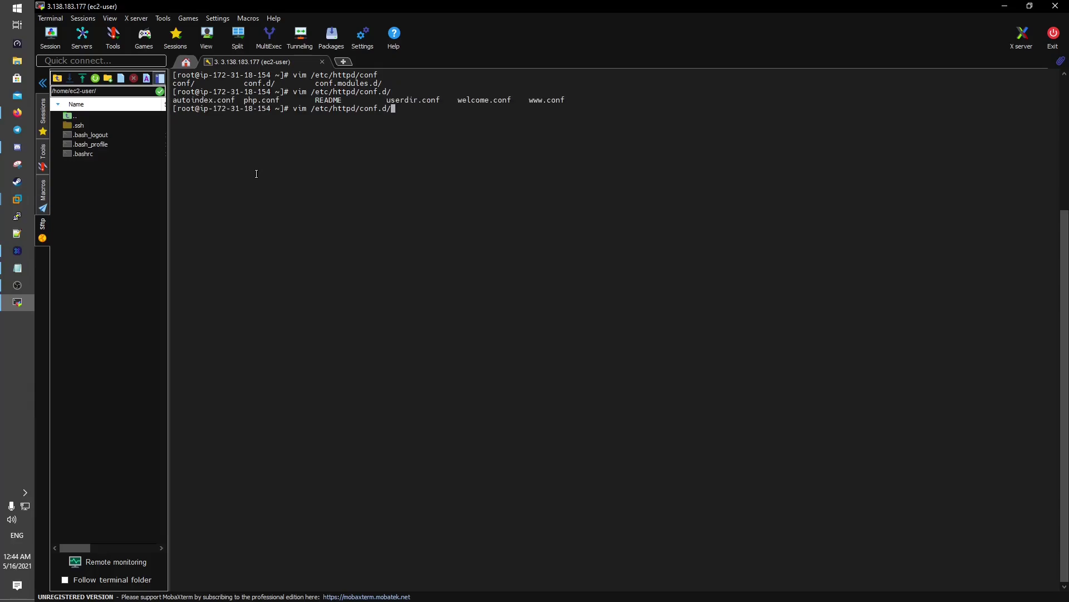
type("ww")
key("Tab")
key("Return")
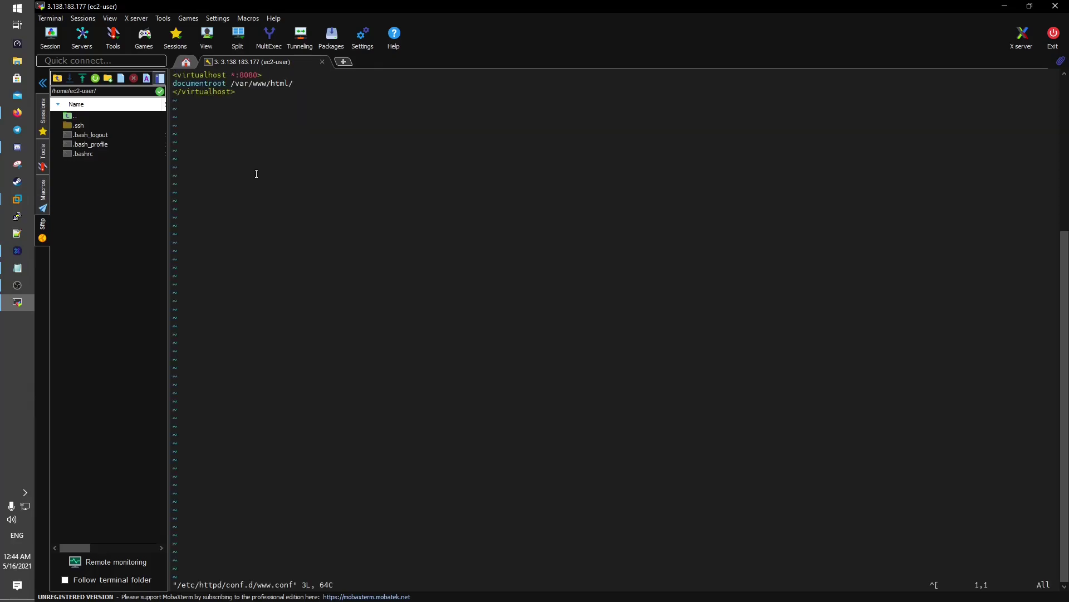
type(":wq")
key("Return")
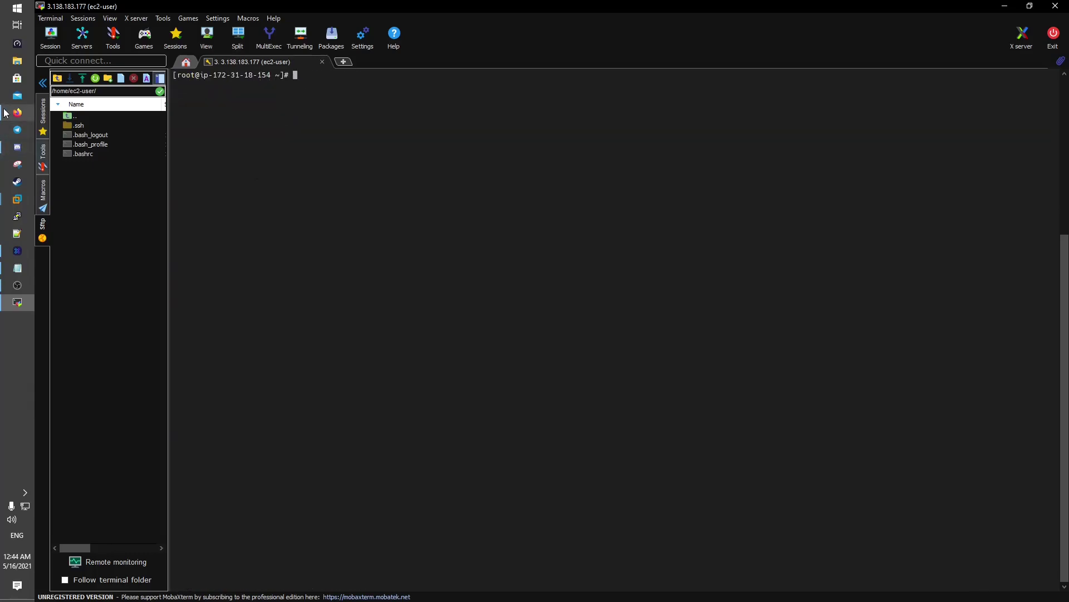
- Load 3.138.183.177:8080 in Firefox's Moodle Installation tab, then minimise the browser
left_click(17, 113)
left_click(769, 10)
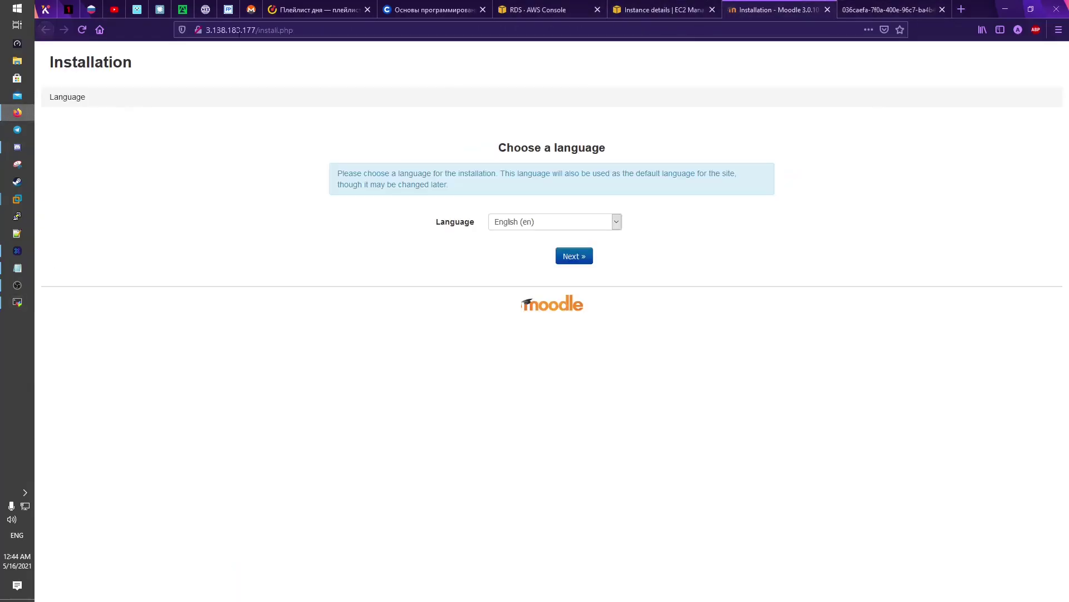
left_click(201, 29)
type("3.138.183.177:8080")
key("Return")
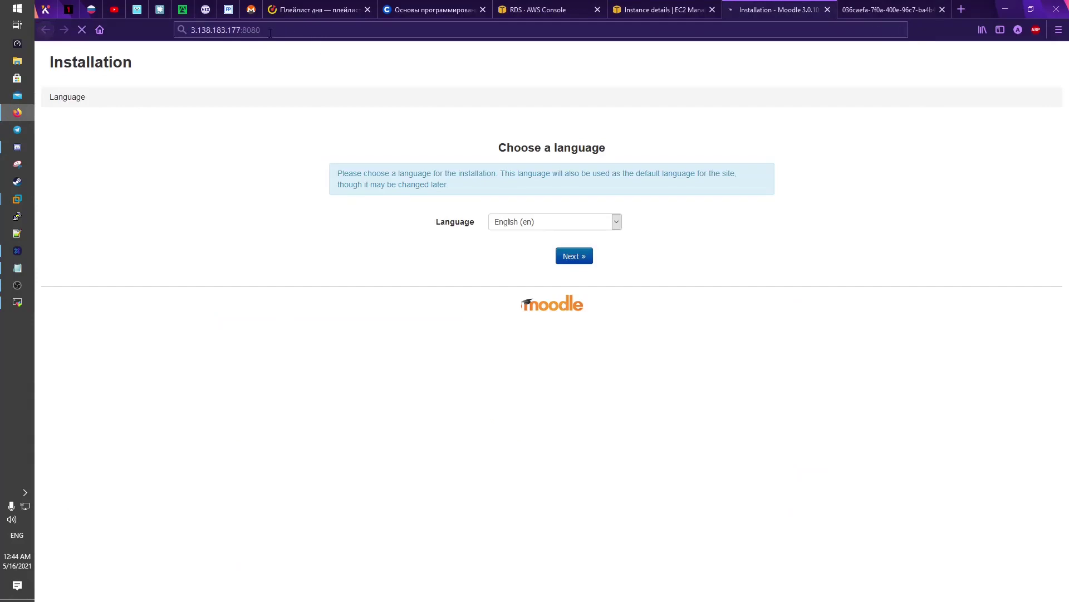
left_click(1004, 12)
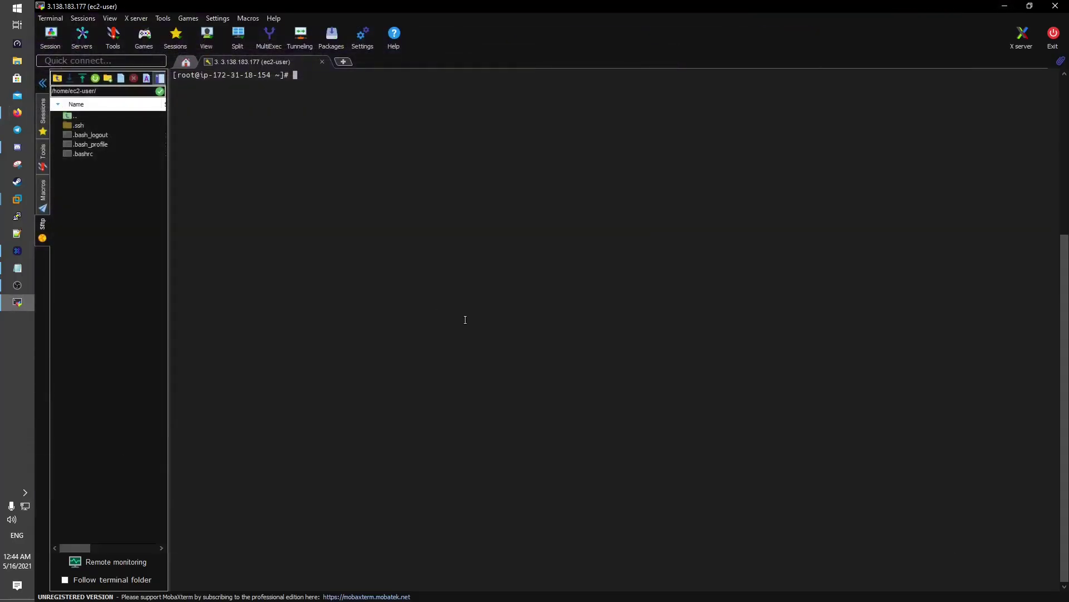
- In vim, append 8 to the 'Listen 80' line of /etc/httpd/conf/httpd.conf and save
type("vim /etc/httpd/")
key("Tab")
key("Tab")
type("ht")
key("BackSpace")
key("BackSpace")
type("conf/ht")
key("Tab")
key("Return")
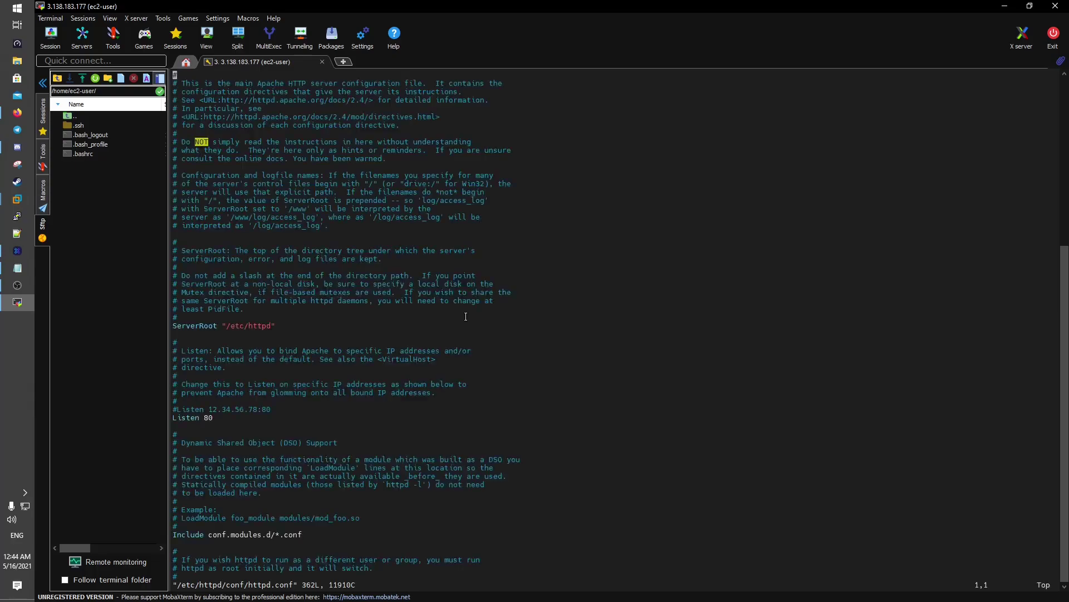
key("Down")
key("Down")
key("Down")
key("Down")
key("Down")
key("Down")
key("Down")
key("Down")
key("Down")
key("Down")
key("Down")
key("Down")
key("Down")
key("Down")
key("Down")
key("Down")
key("Down")
key("Down")
key("Down")
key("Down")
key("End")
type("a8")
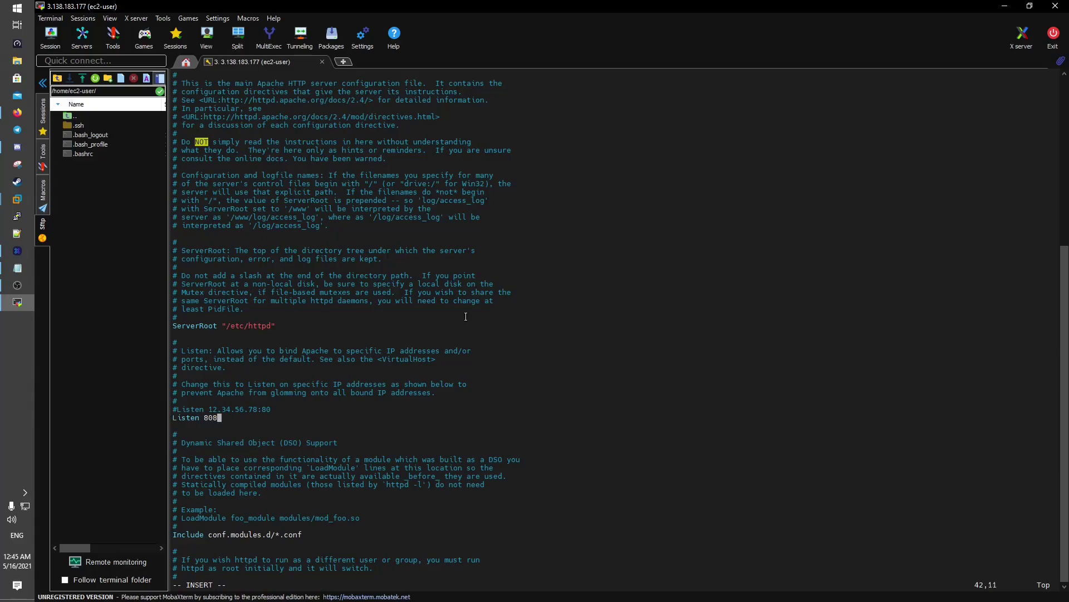
key("Escape")
type(":wq")
key("Return")
key("ctrl+l")
- Restart Apache with systemctl restart httpd and reload the Moodle page on port 8080
type("s")
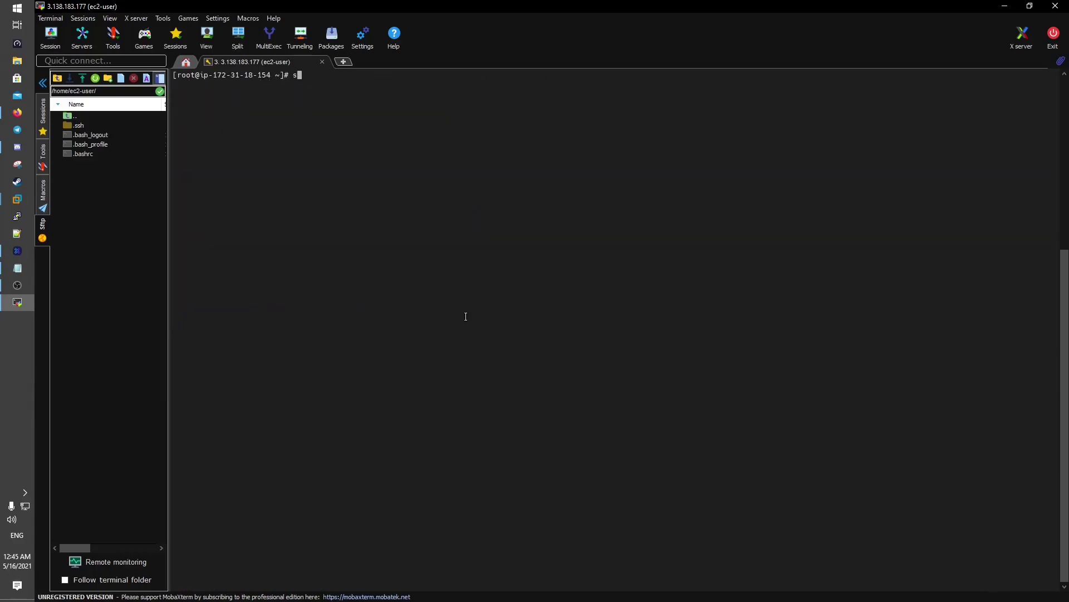
type("ystemctl restart httpd")
key("Return")
key("alt+Tab")
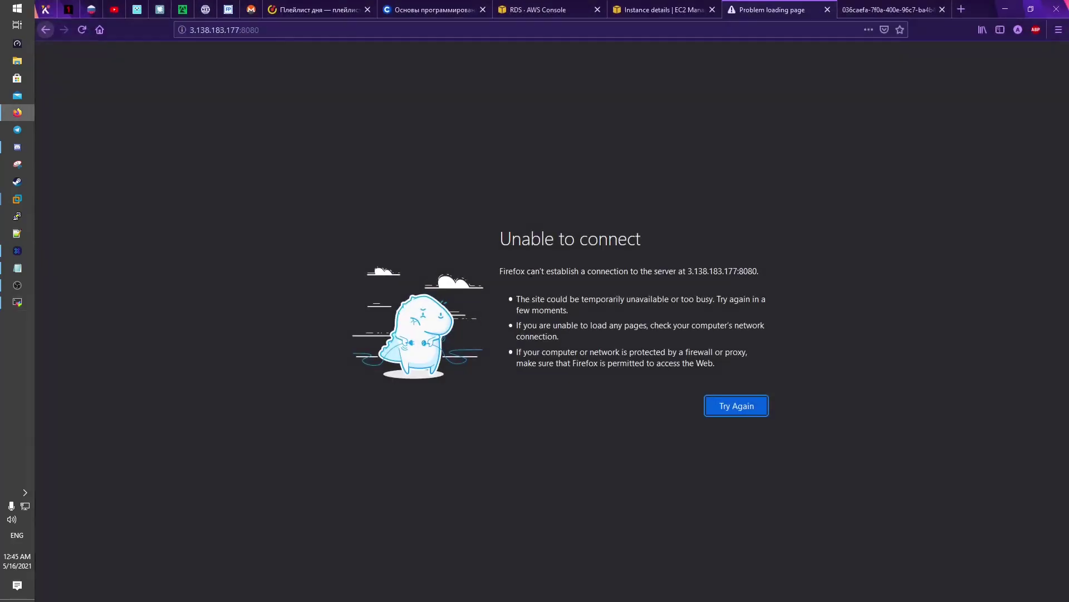
key("F5")
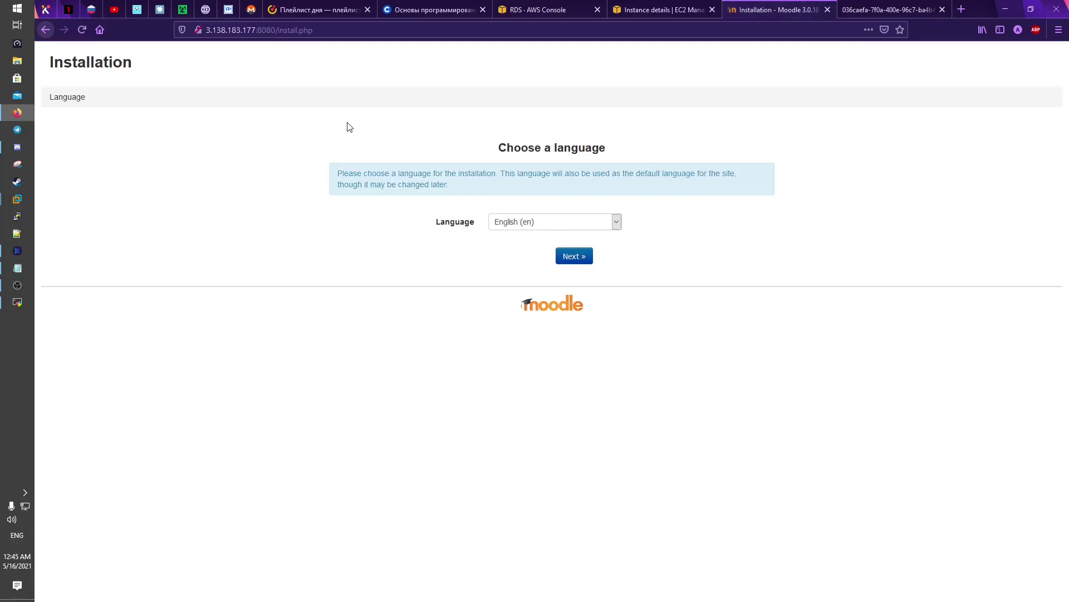
- Leave the installation language on English (en) and go on to the Confirm paths page
left_click(545, 222)
scroll(552, 381, "down", 10)
scroll(561, 381, "down", 5)
scroll(556, 380, "up", 8)
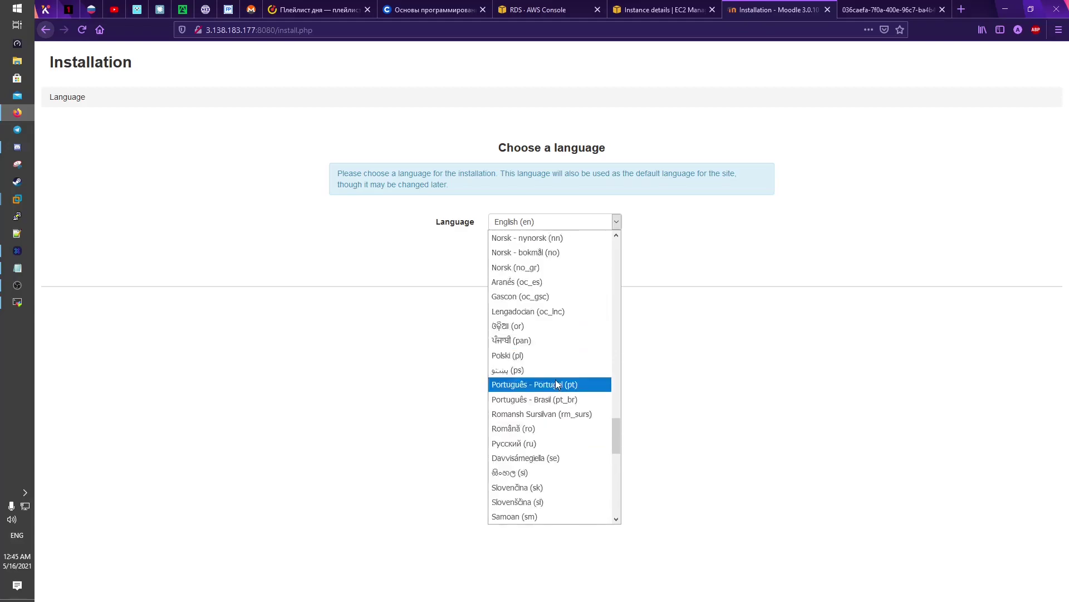
key("Escape")
left_click(572, 255)
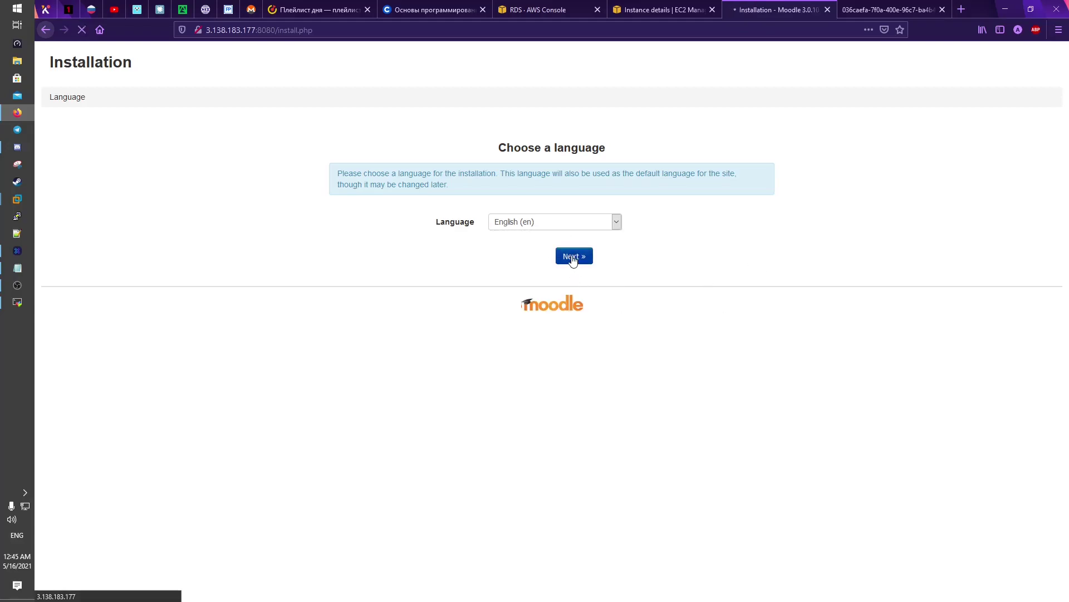
scroll(535, 306, "down", 2)
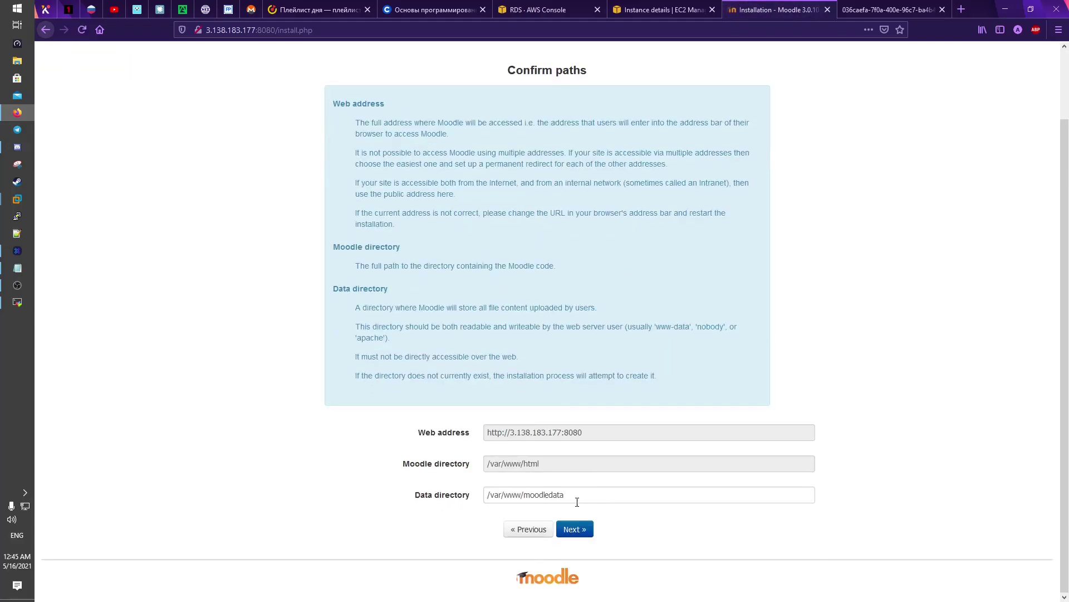
- List the contents of /var/www/html and /var/www in the server terminal
left_click(18, 302)
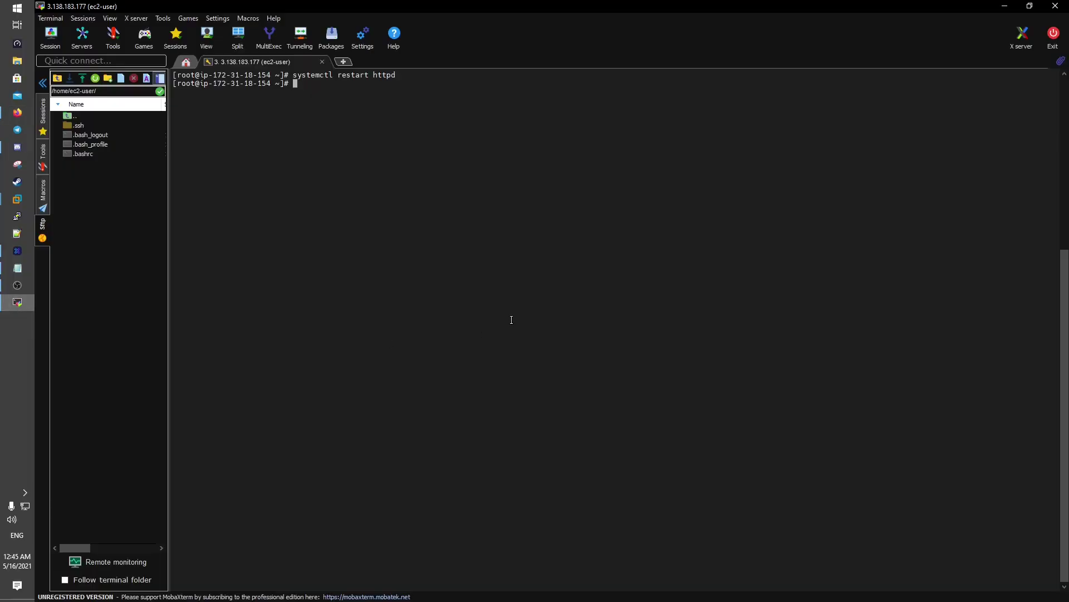
type("ls -la /var/www/html")
key("Return")
key("alt+Tab")
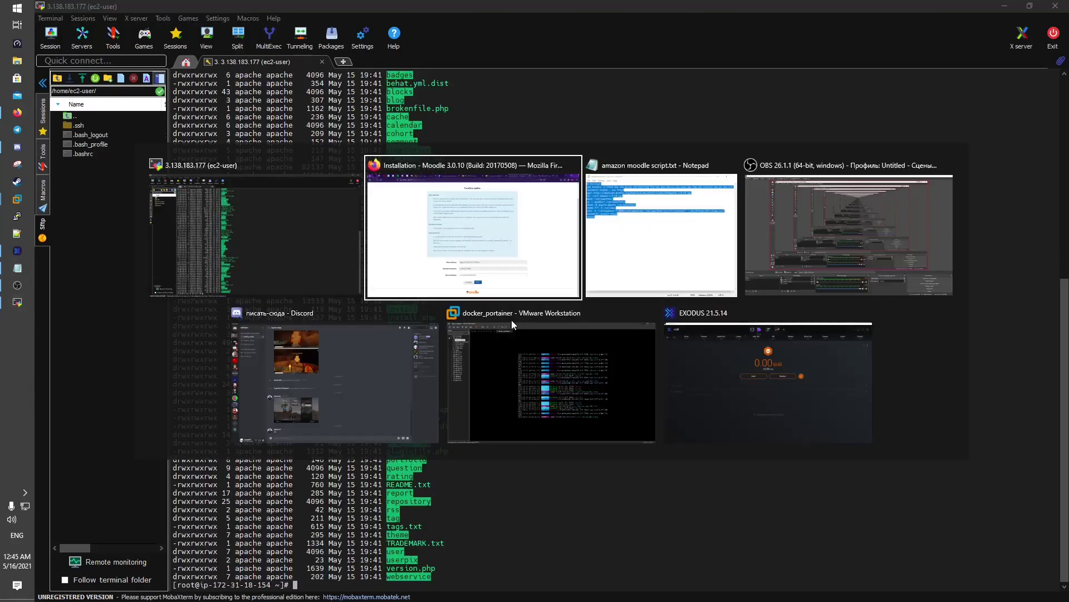
key("alt+Tab")
key("Up")
key("BackSpace")
key("BackSpace")
key("BackSpace")
key("BackSpace")
key("Return")
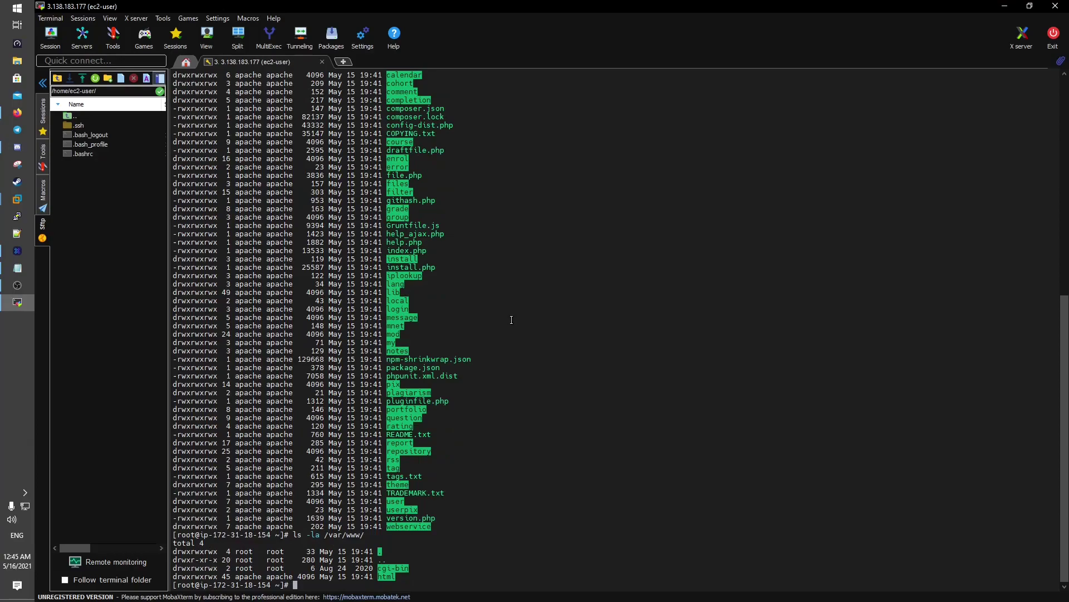
- Run chown -R apache.apache /var/www/, then accept Moodle's Confirm paths page
type("mkdir /var/www")
key("BackSpace")
key("BackSpace")
key("BackSpace")
key("BackSpace")
key("BackSpace")
key("BackSpace")
key("BackSpace")
key("BackSpace")
key("BackSpace")
key("BackSpace")
key("BackSpace")
key("BackSpace")
key("BackSpace")
key("BackSpace")
key("ctrl+l")
type("chown -R")
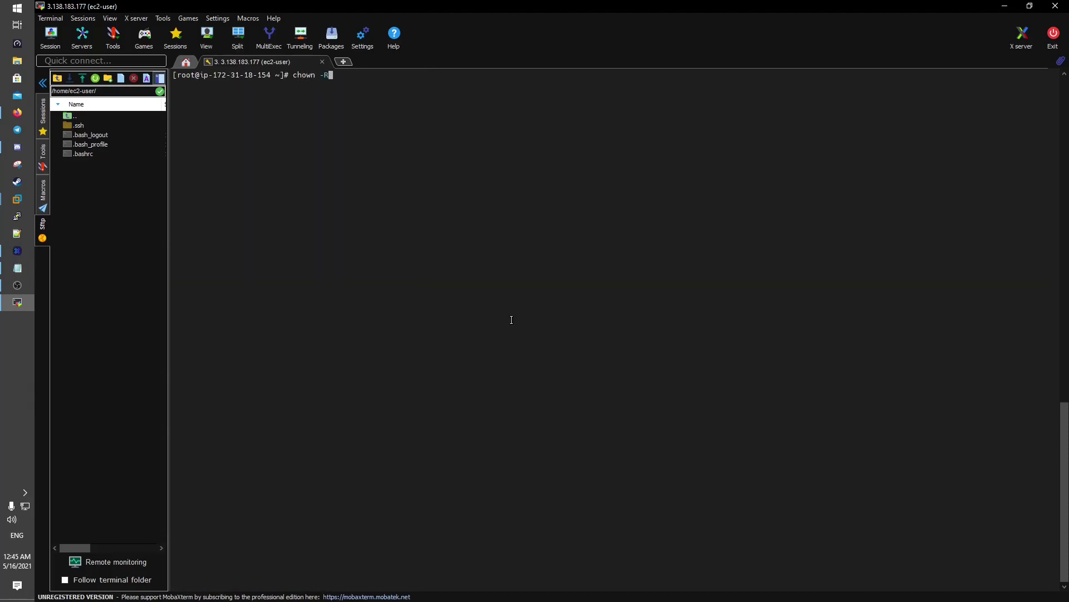
type(" apache.a[pac")
key("BackSpace")
key("BackSpace")
key("BackSpace")
type("pache /var/www/")
key("Return")
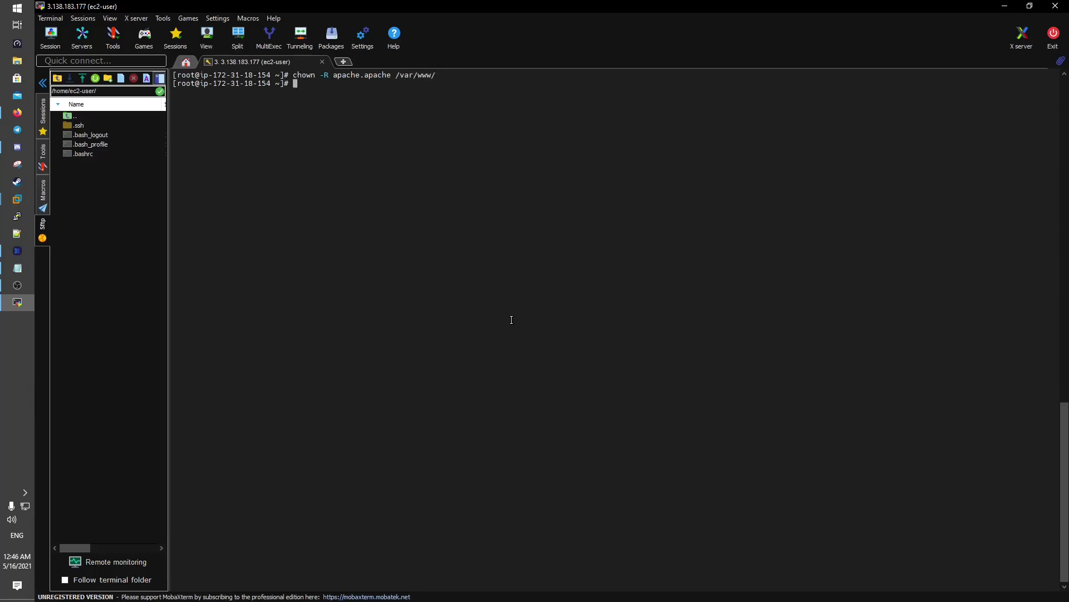
key("alt+Tab")
left_click(584, 529)
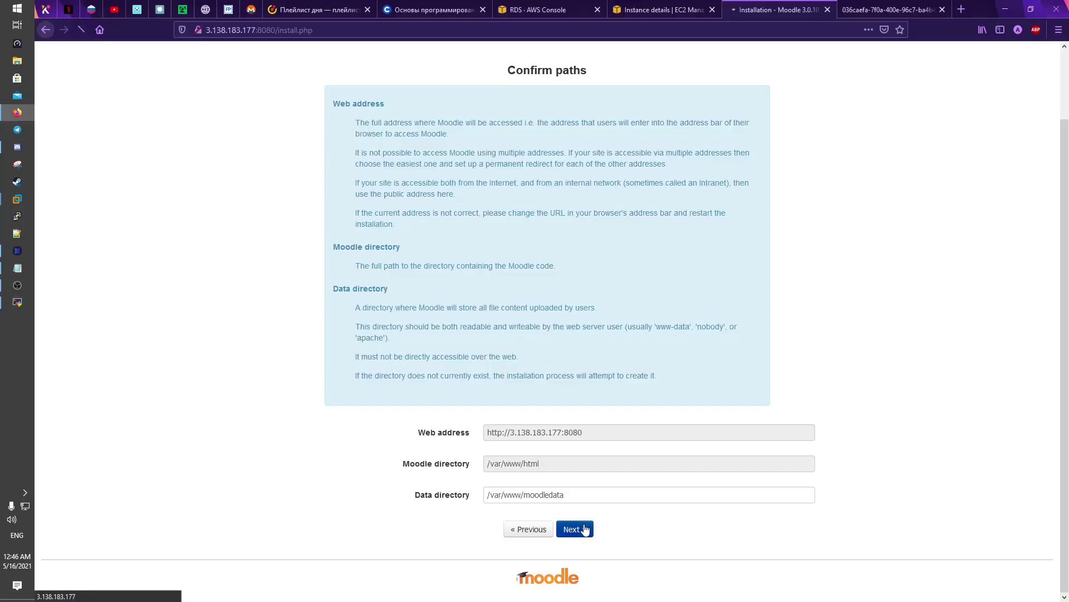
- Choose the MariaDB database driver and continue to the database settings
left_click(596, 223)
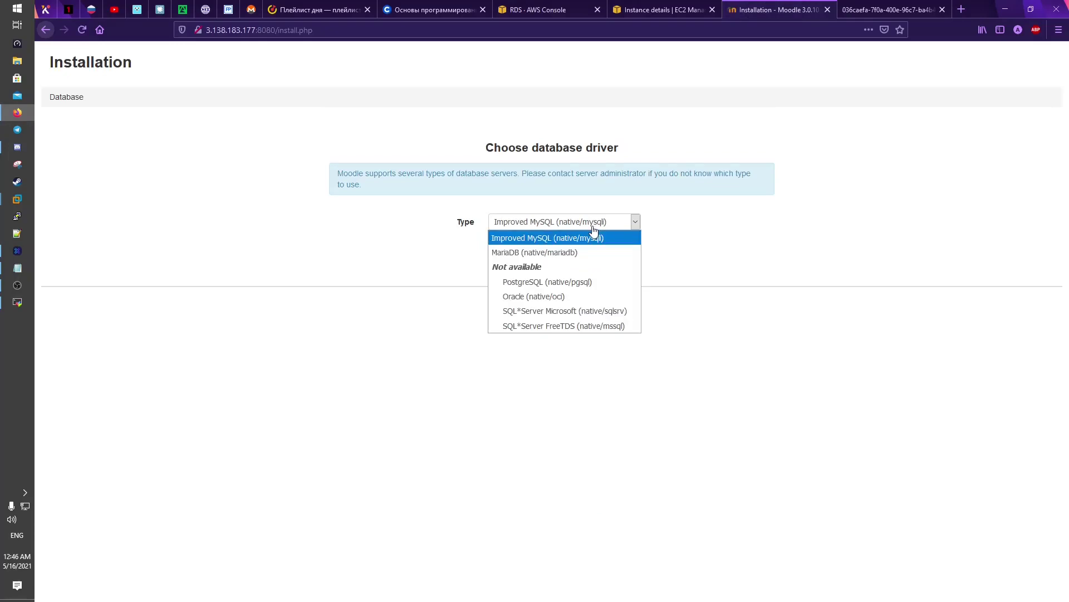
left_click(592, 252)
left_click(590, 260)
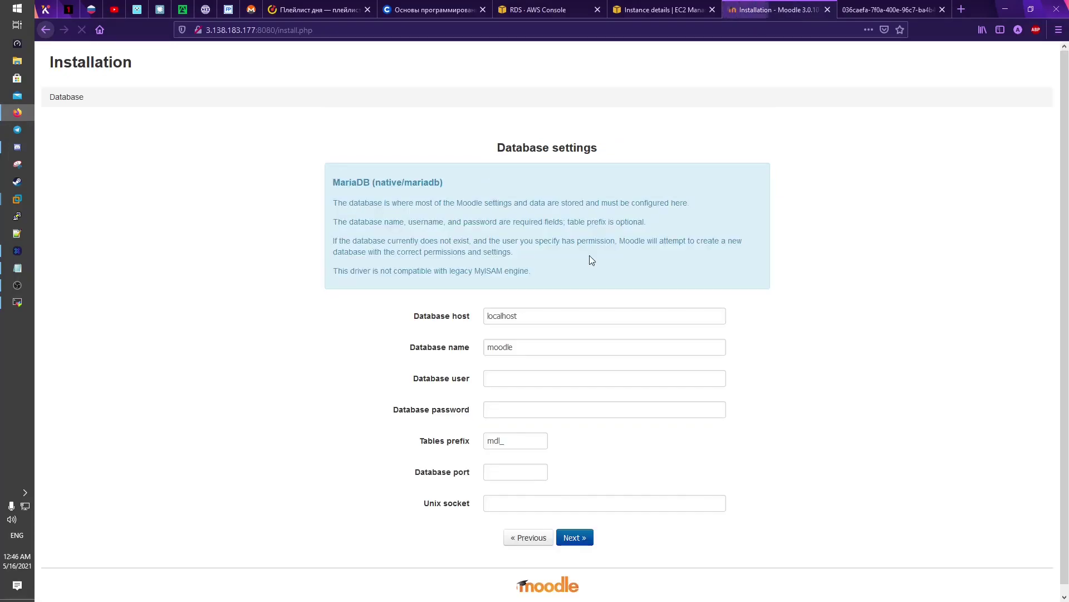
- Copy the database-1 RDS endpoint and paste it as the Database host, replacing localhost
left_click(542, 7)
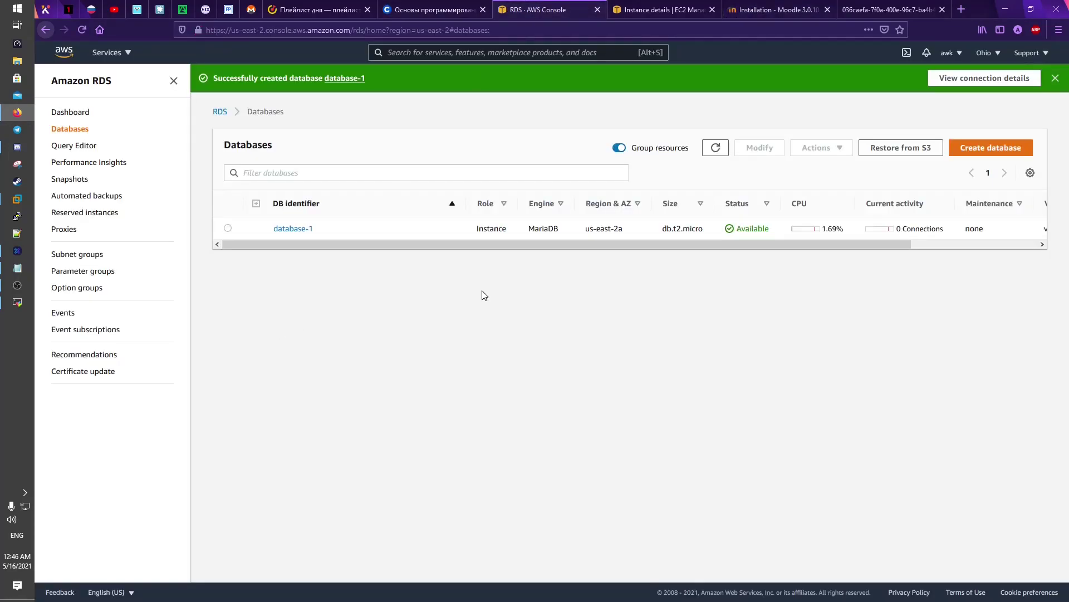
left_click(305, 232)
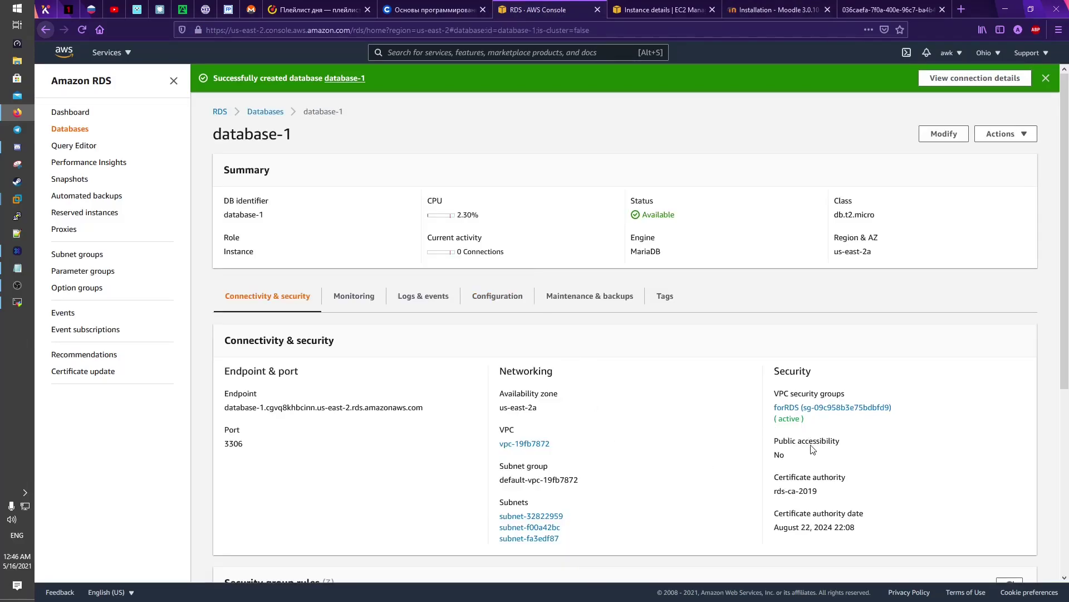
left_click_drag(424, 407, 221, 420)
key("ctrl+c")
left_click(779, 10)
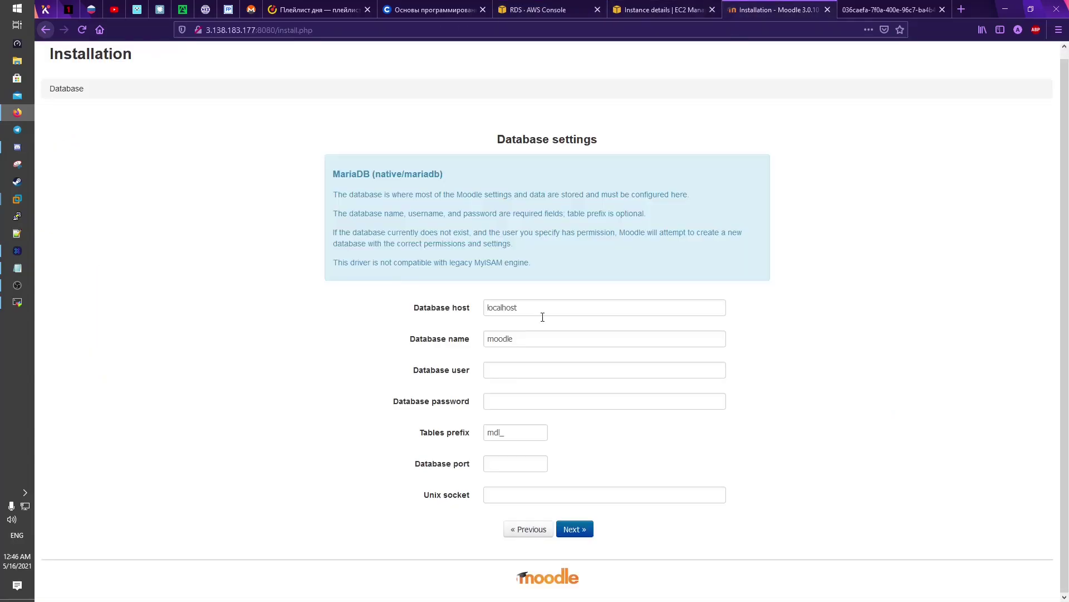
double_click(534, 316)
key("ctrl+v")
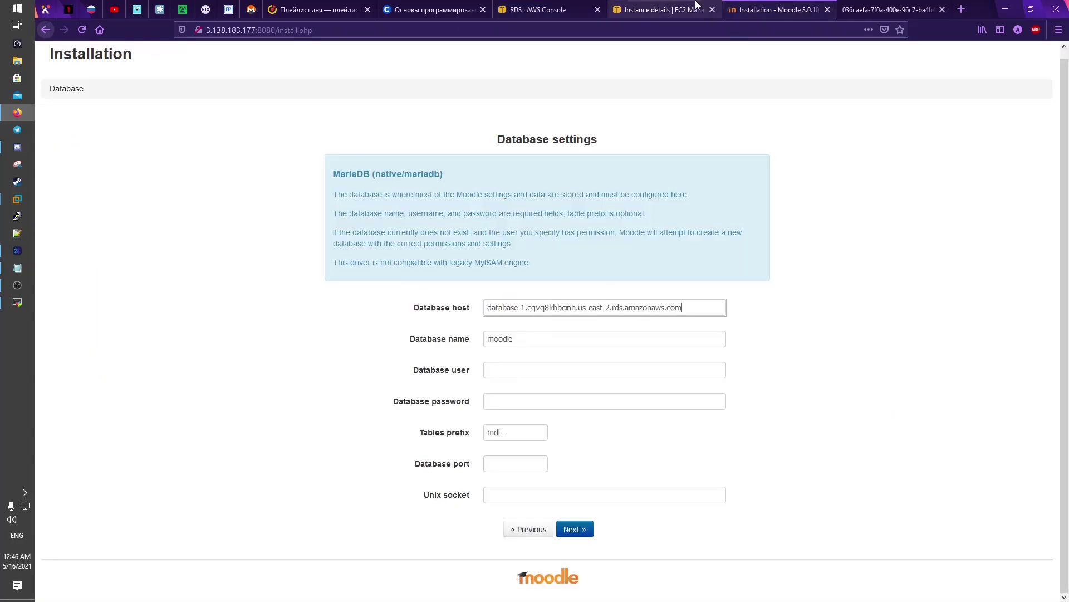
- Enter database user admin, the database password and port 3306, then submit the settings
left_click(538, 9)
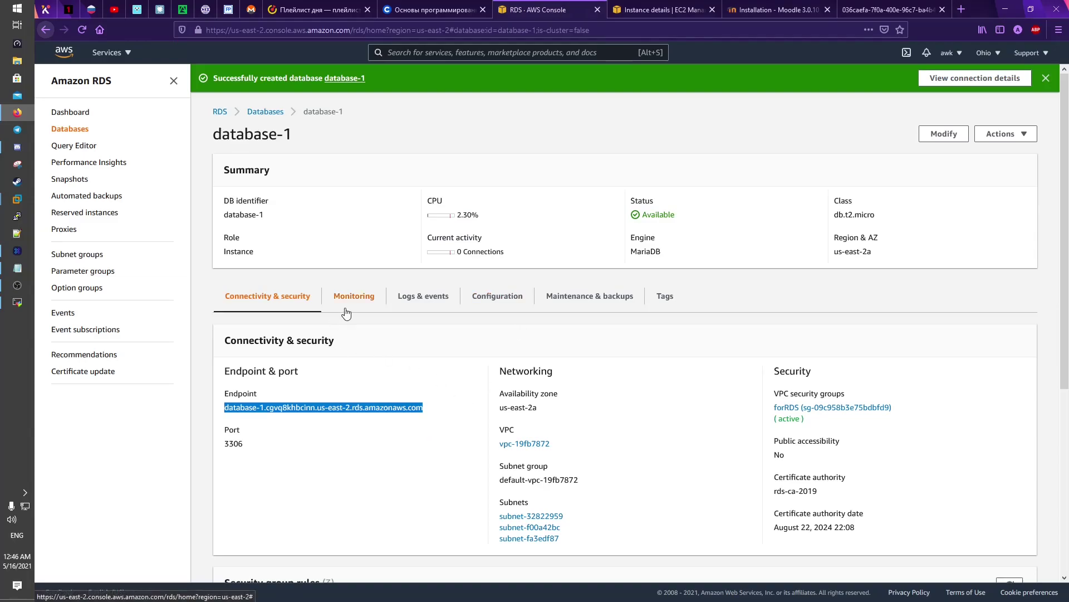
left_click(777, 10)
left_click(524, 371)
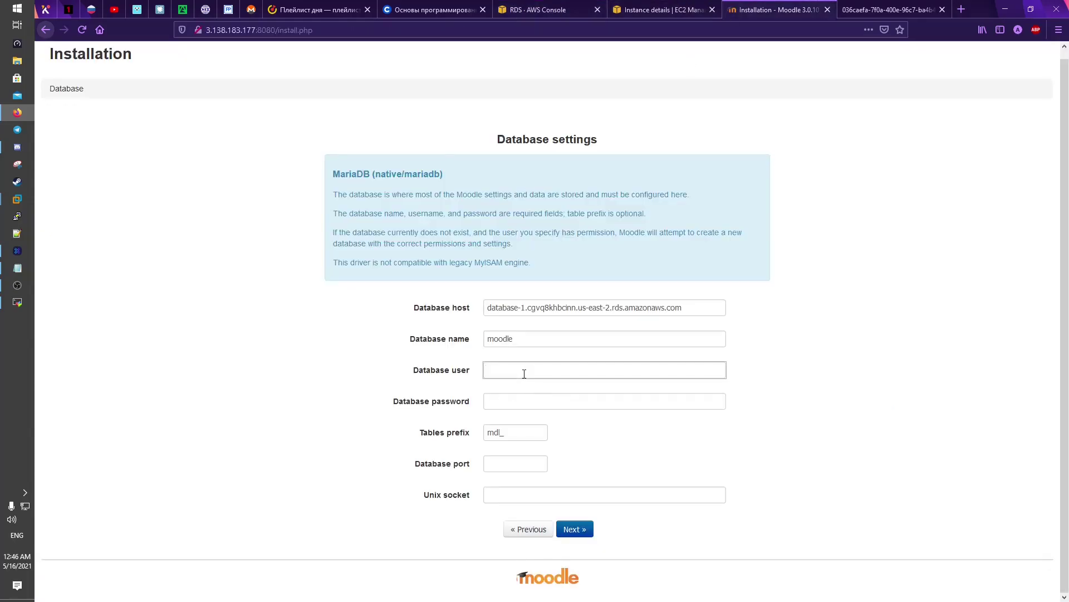
key("Tab")
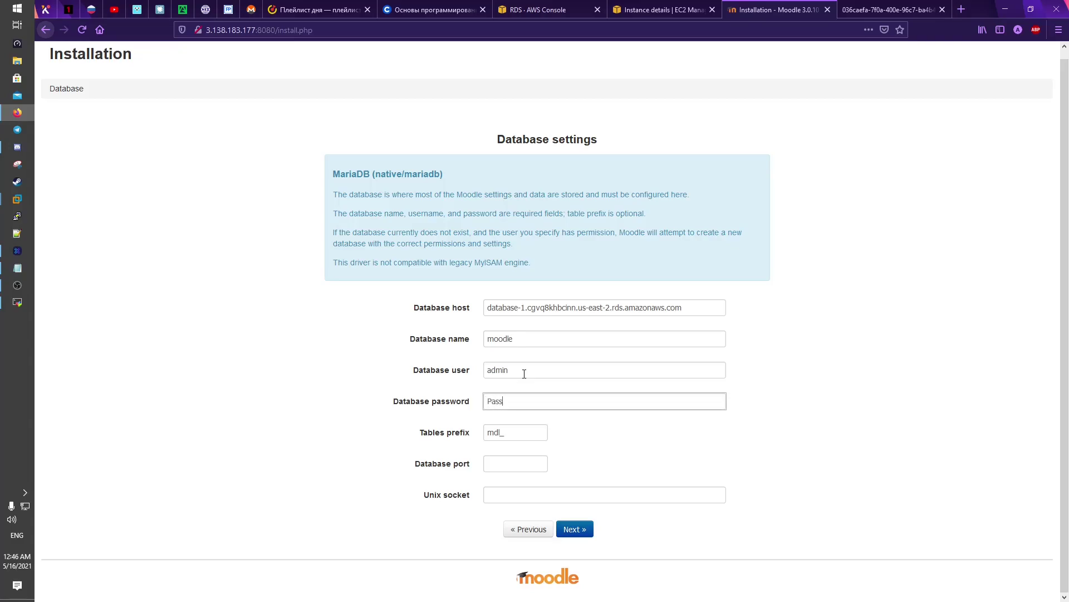
key("Tab")
key("Tab")
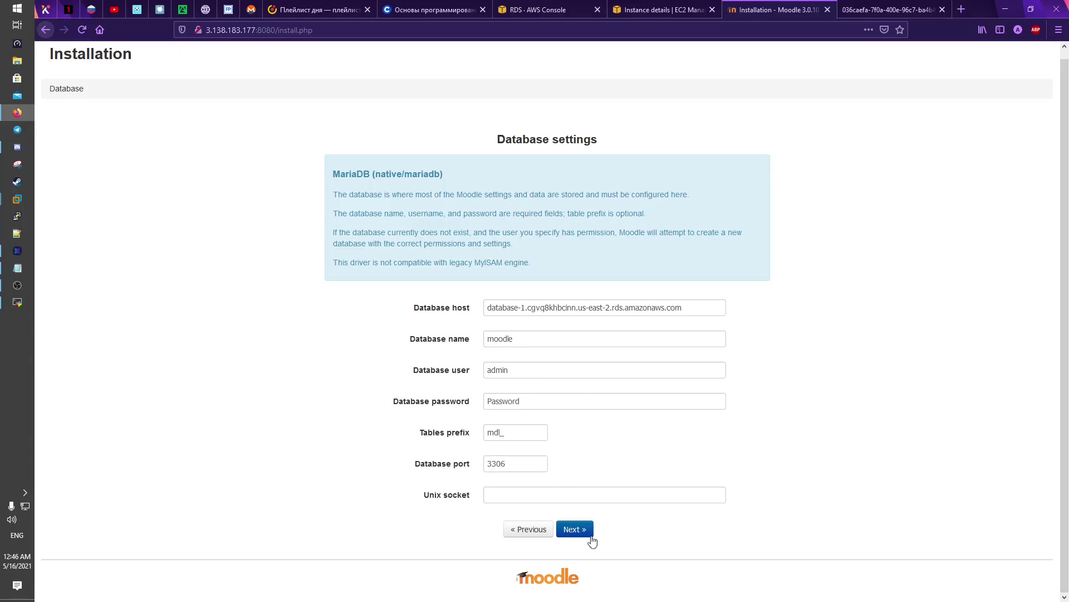
left_click(586, 532)
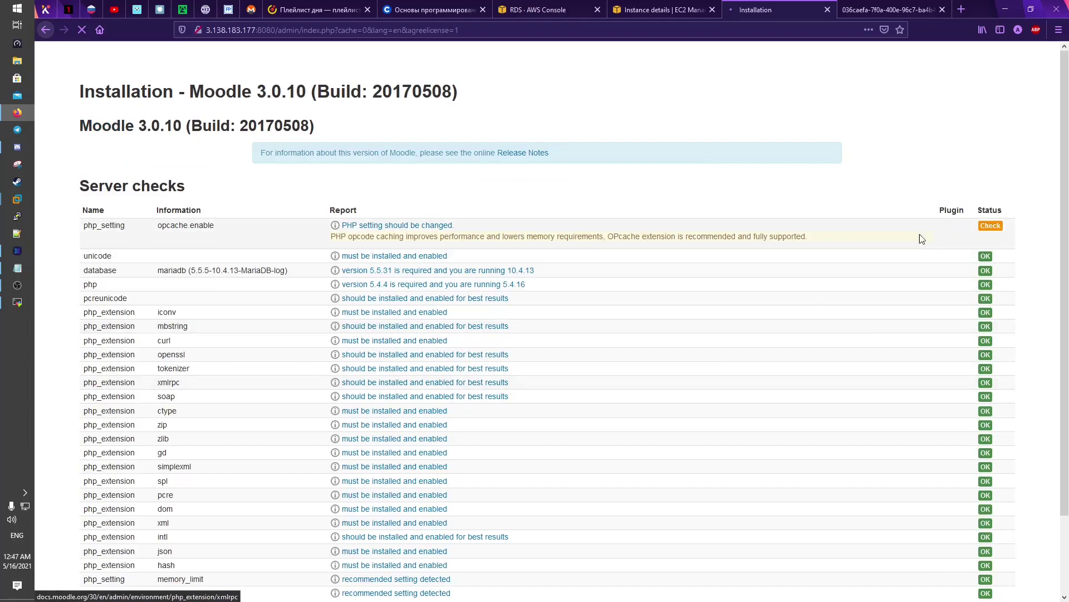
- Continue past the server checks and the successful plugin installation to the administrator account form
scroll(557, 312, "down", 3)
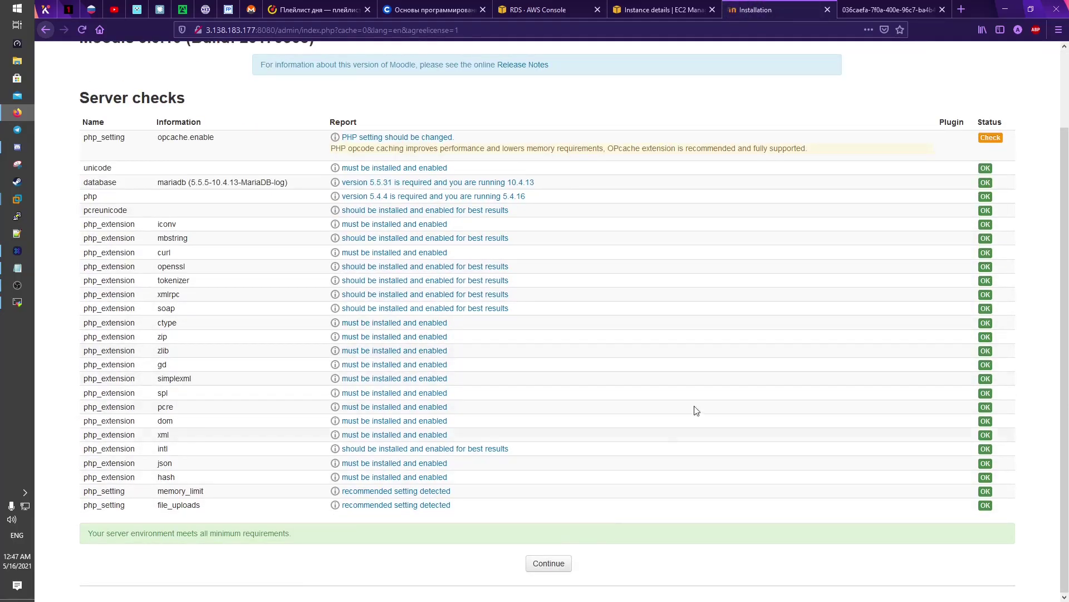
left_click_drag(331, 148, 788, 150)
left_click(663, 396)
left_click(561, 570)
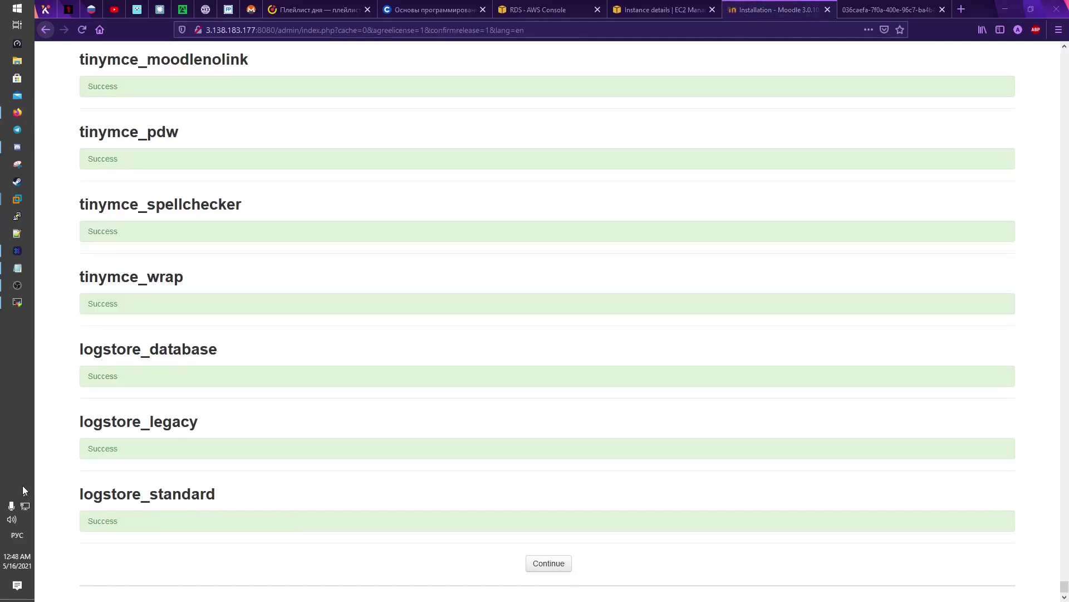
left_click(24, 492)
left_click(25, 489)
left_click(557, 563)
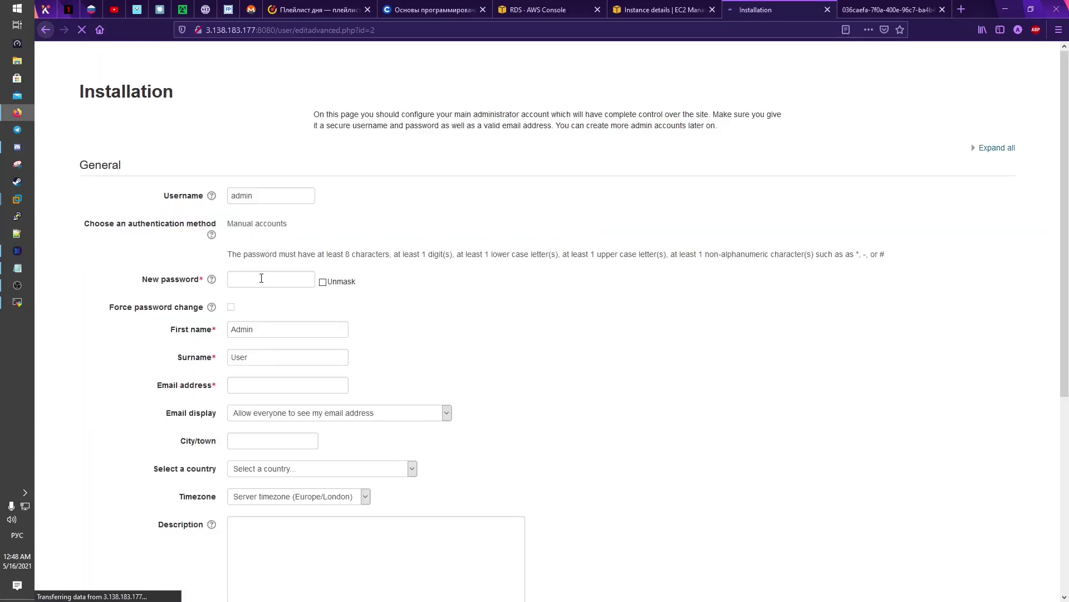
- Enter a new admin password and an e-mail address, submit the profile, and decline saving the login
left_click(261, 278)
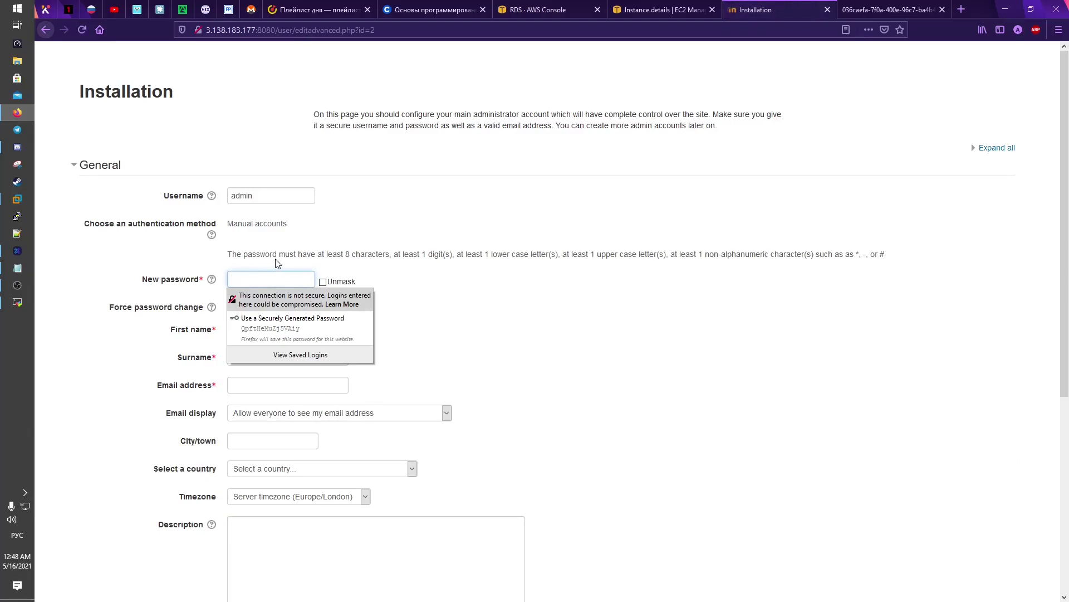
left_click(287, 278)
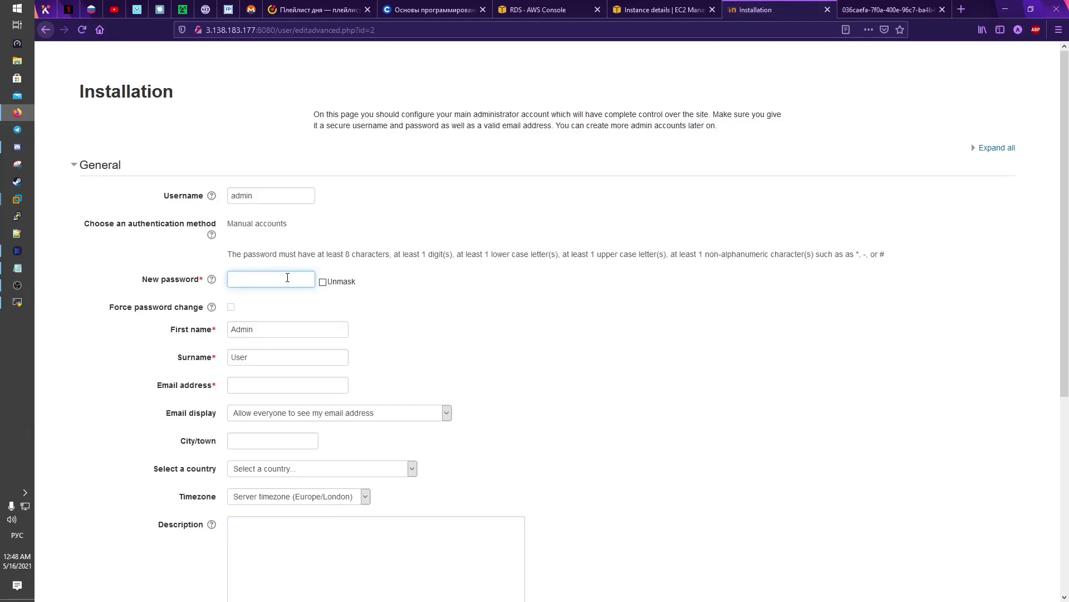
type("••")
key("Tab")
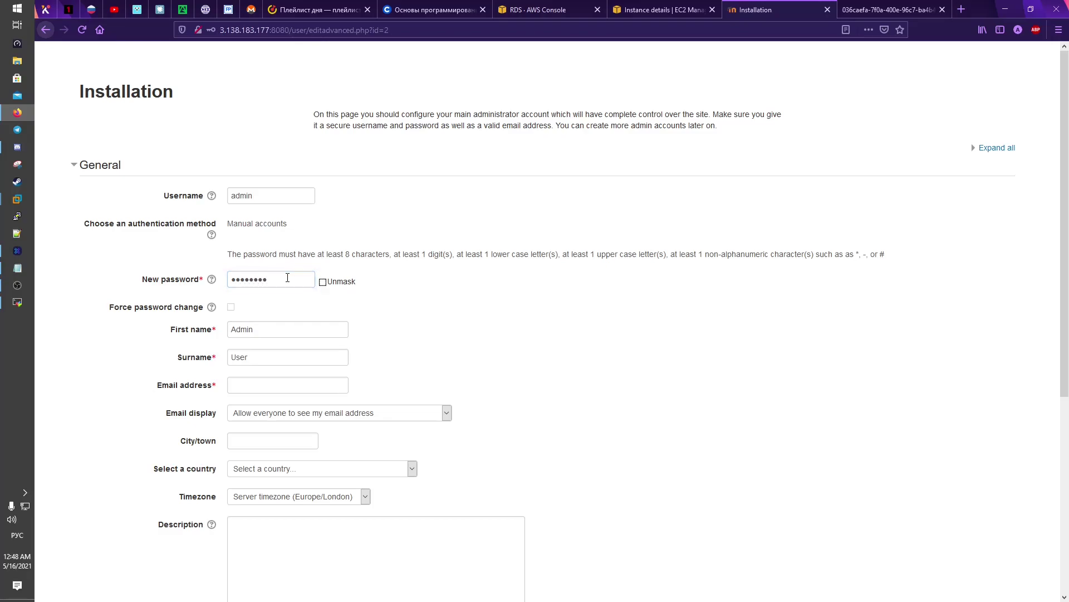
left_click(290, 385)
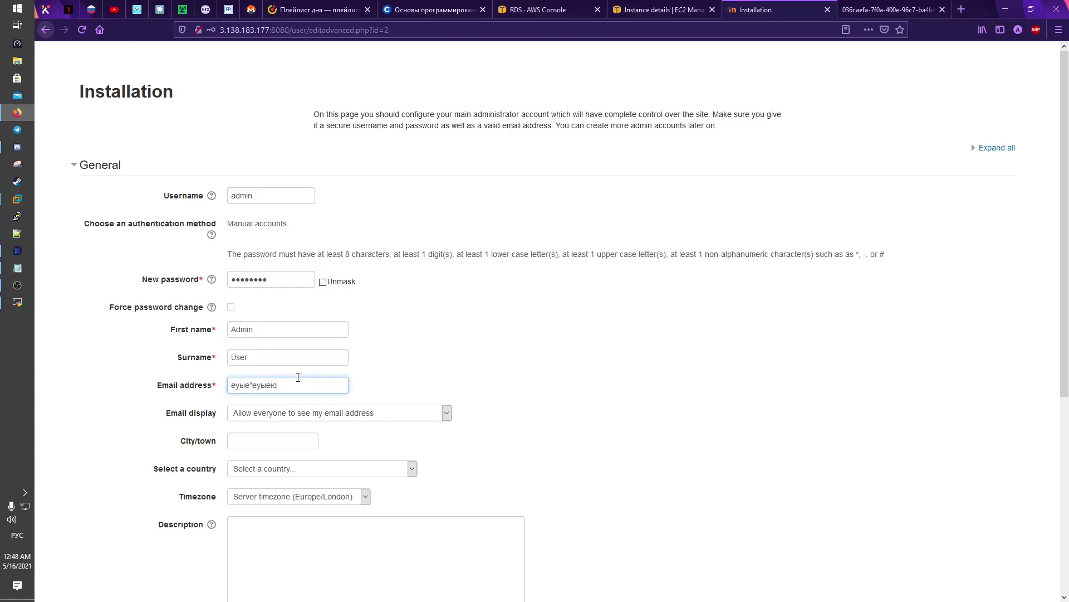
key("BackSpace")
key("BackSpace")
key("BackSpace")
key("BackSpace")
key("BackSpace")
key("BackSpace")
key("BackSpace")
key("BackSpace")
key("BackSpace")
key("BackSpace")
key("BackSpace")
key("BackSpace")
key("BackSpace")
scroll(237, 400, "down", 5)
left_click(279, 531)
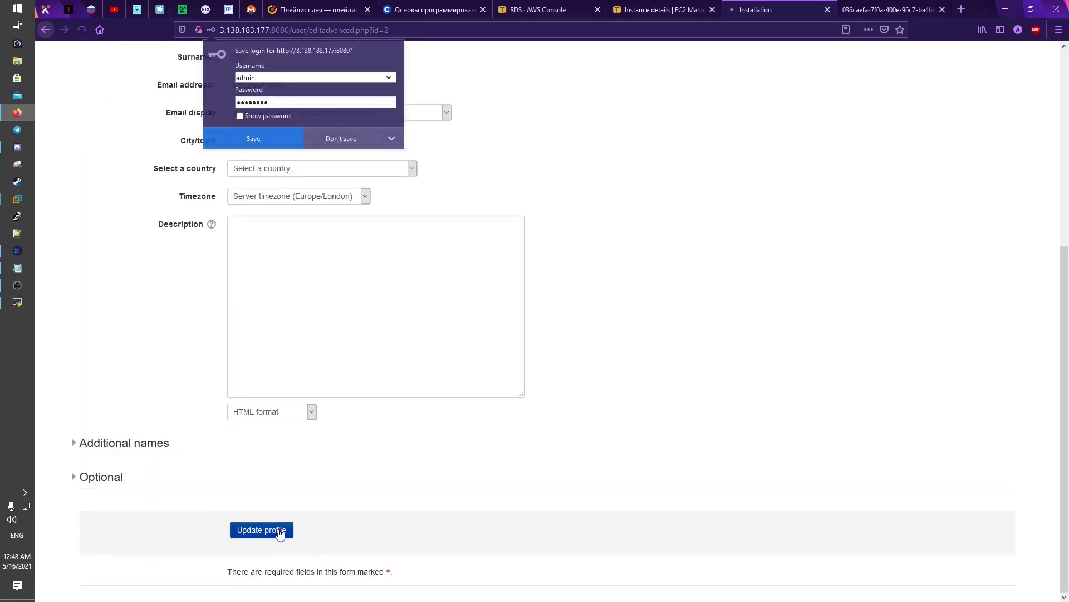
left_click(341, 139)
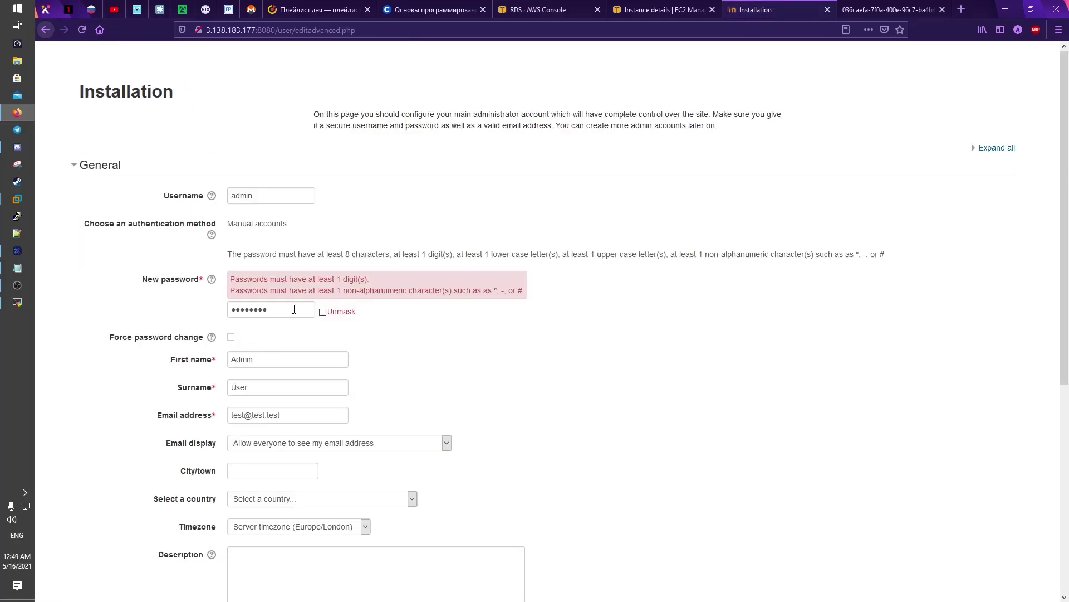
- Replace the rejected password with a stronger one and resubmit the admin profile
left_click_drag(294, 309, 188, 306)
type("••")
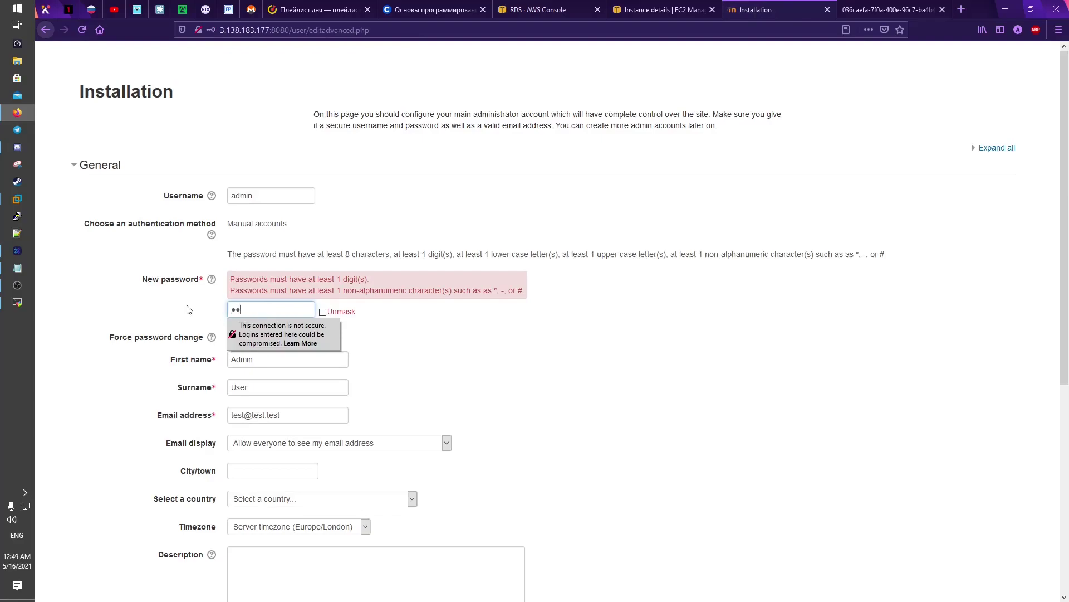
scroll(529, 437, "down", 5)
left_click(268, 530)
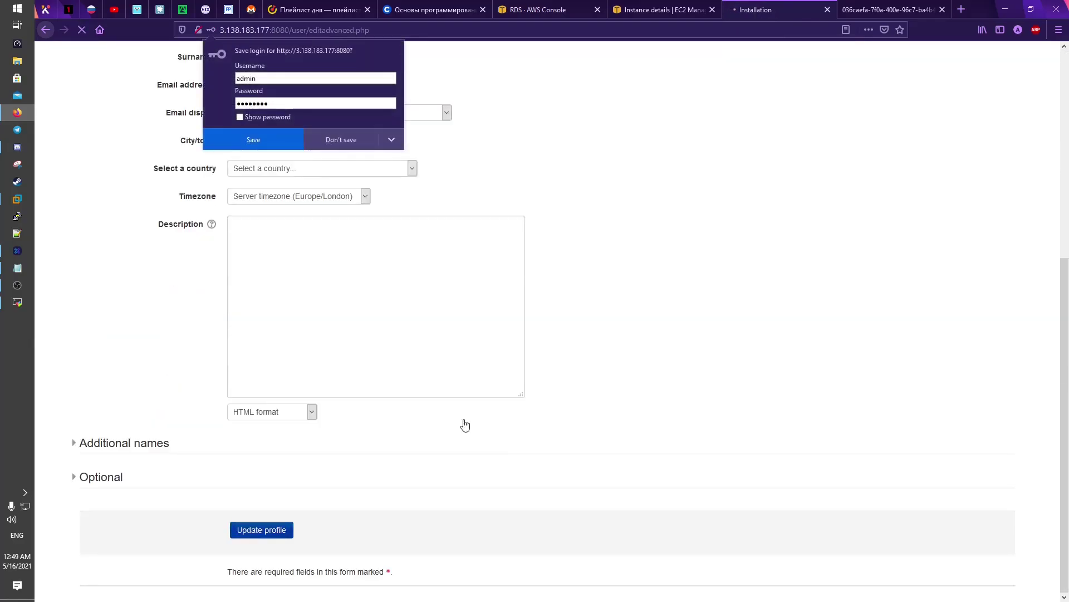
left_click(333, 139)
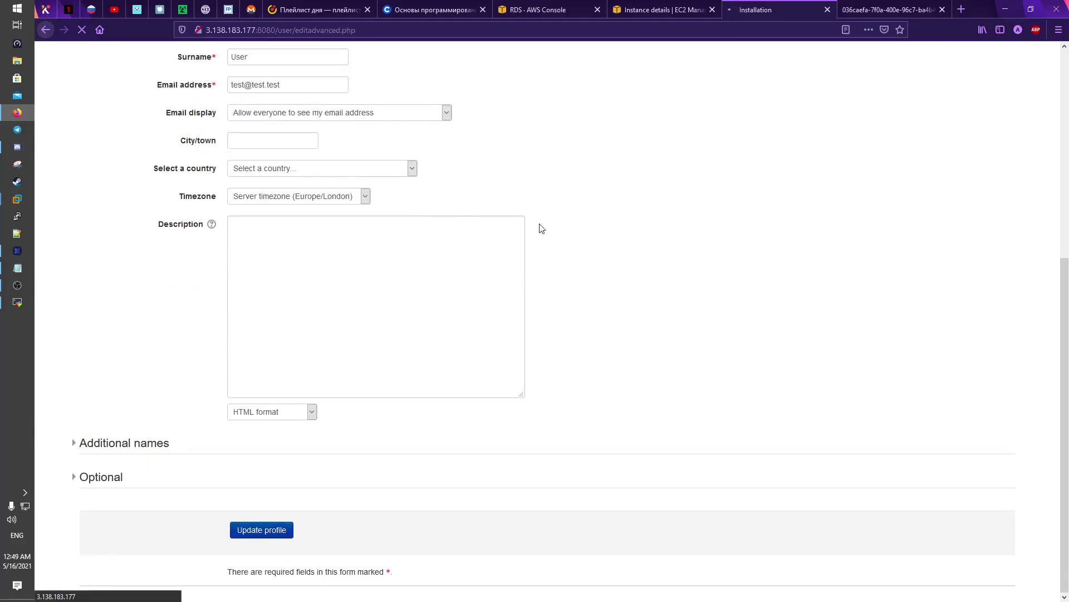
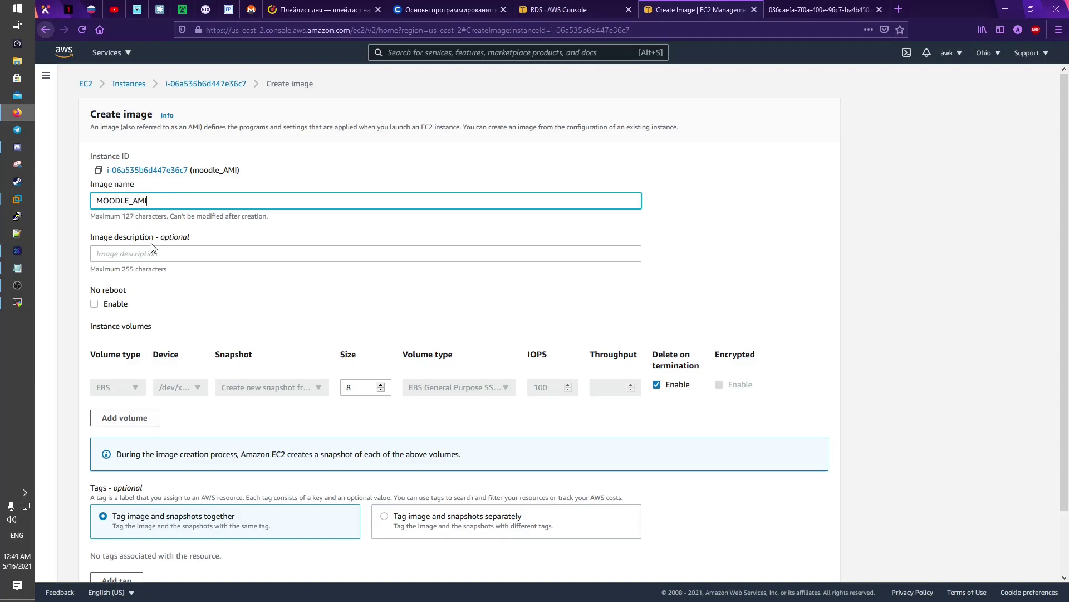
- Create the MOODLE_AMI image and confirm it is listed as available among the AMIs
scroll(154, 248, "down", 2)
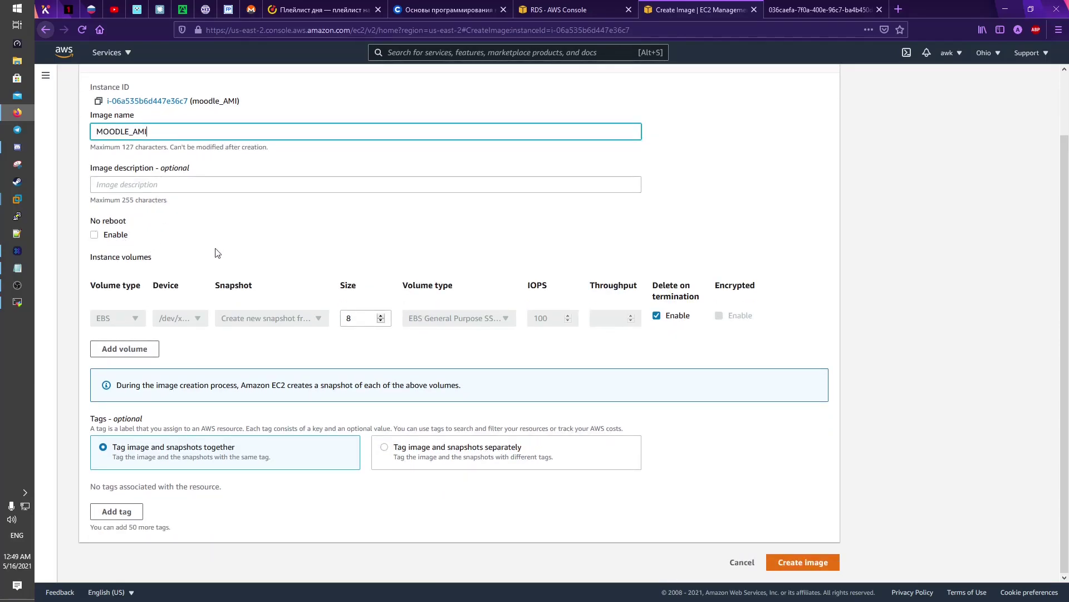
left_click(806, 563)
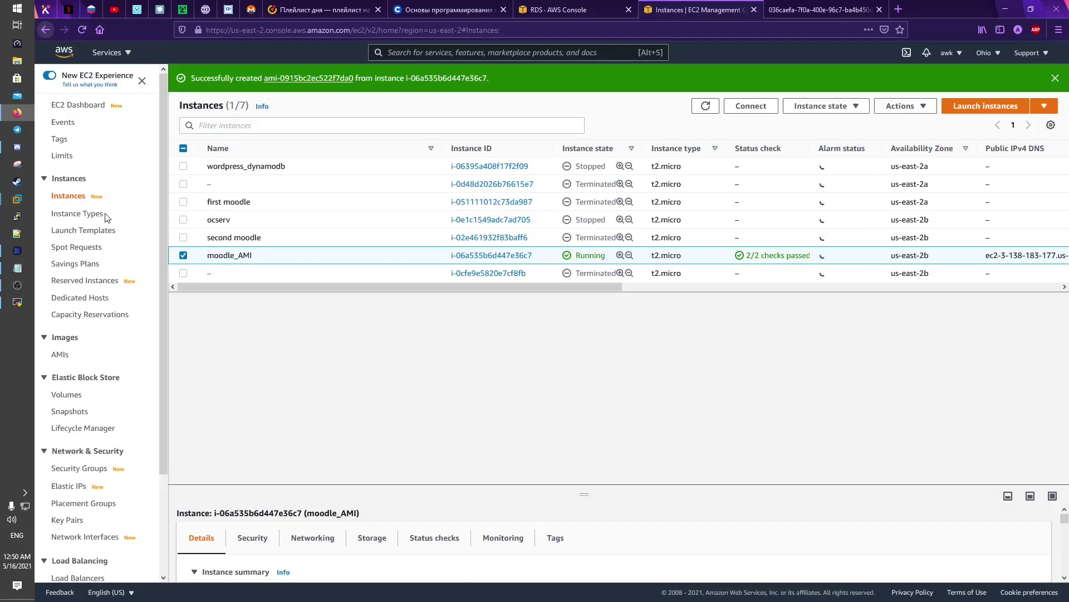
left_click(60, 354)
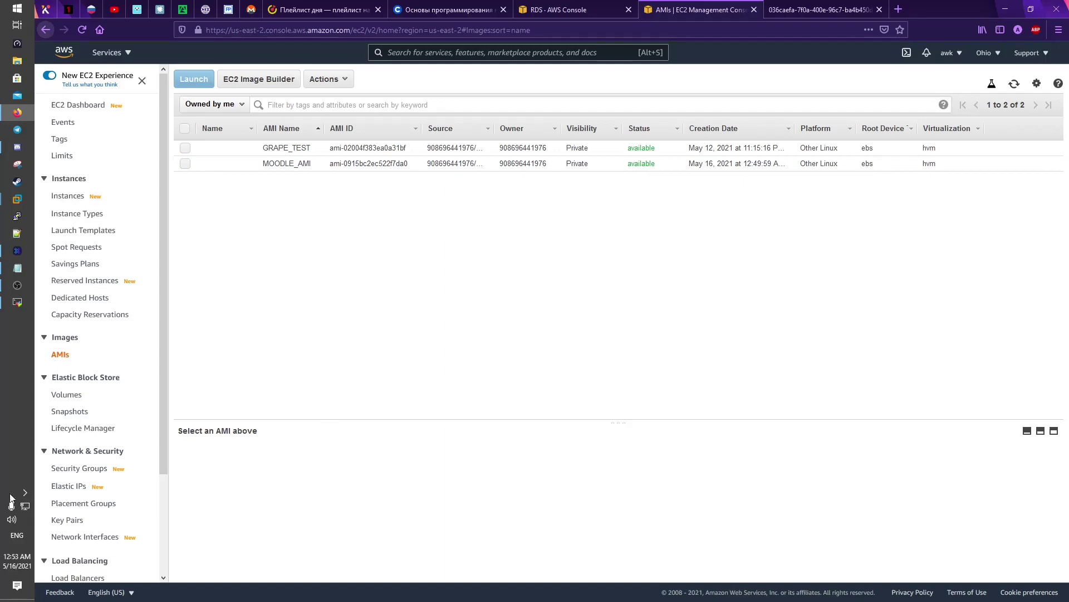
left_click(23, 492)
left_click(24, 492)
left_click_drag(622, 174, 677, 181)
left_click(678, 181)
scroll(131, 474, "down", 4)
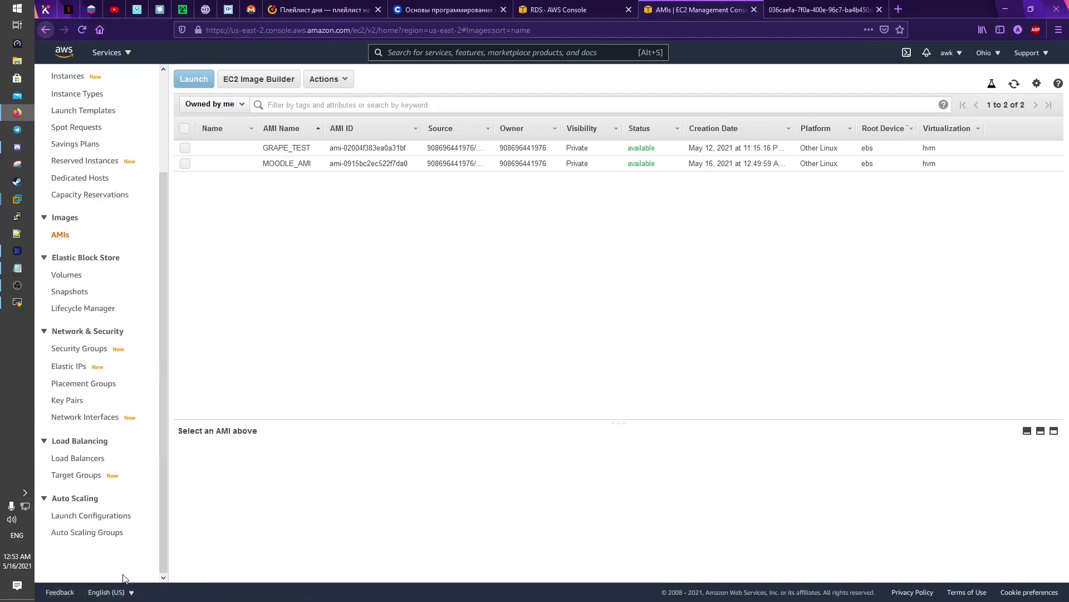
- Go through Auto Scaling Groups to the empty Launch Configurations list
left_click(96, 534)
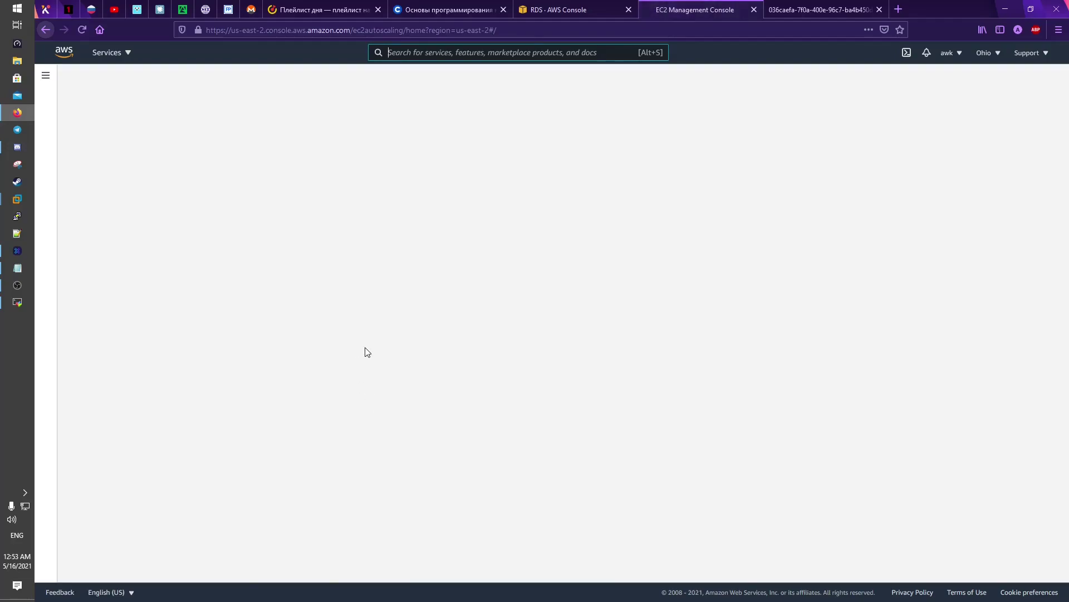
scroll(96, 84, "down", 6)
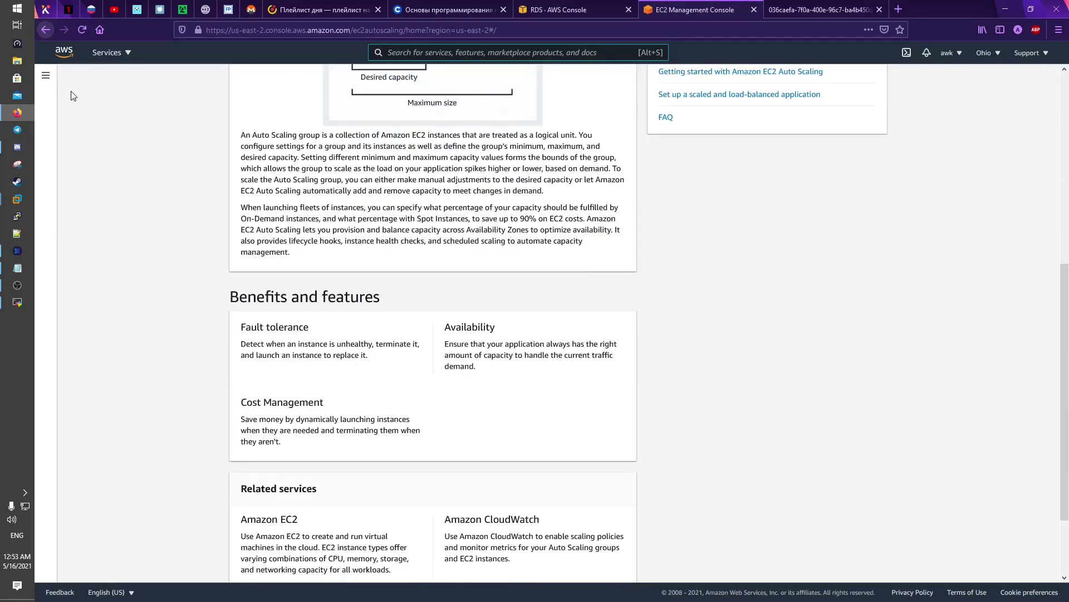
left_click(46, 75)
scroll(111, 390, "down", 5)
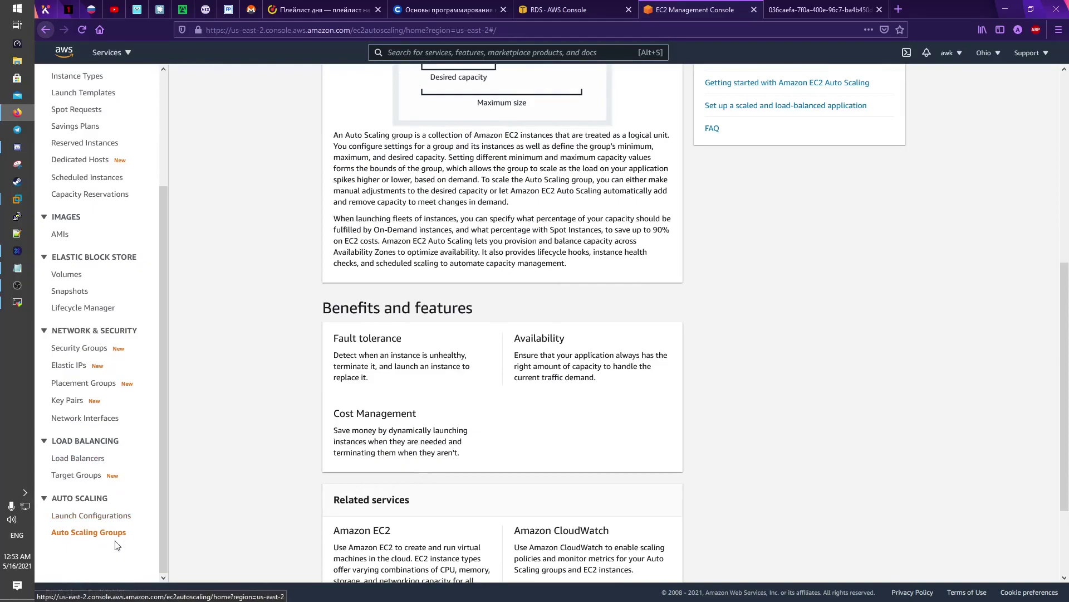
left_click(129, 517)
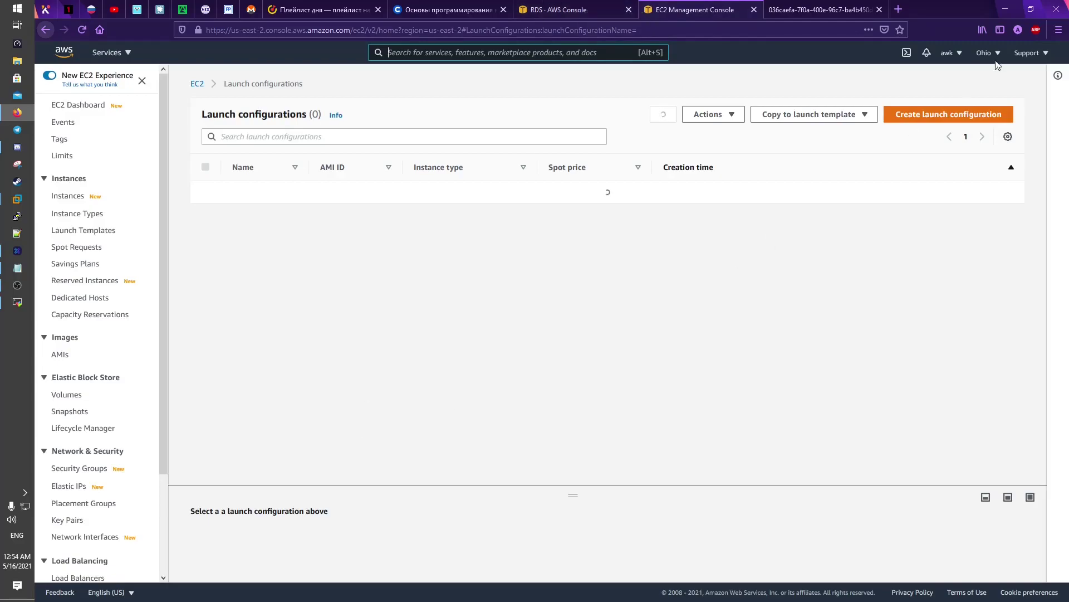
- Start a new launch configuration named MOODLE_AMI based on the MOODLE_AMI image
left_click(926, 118)
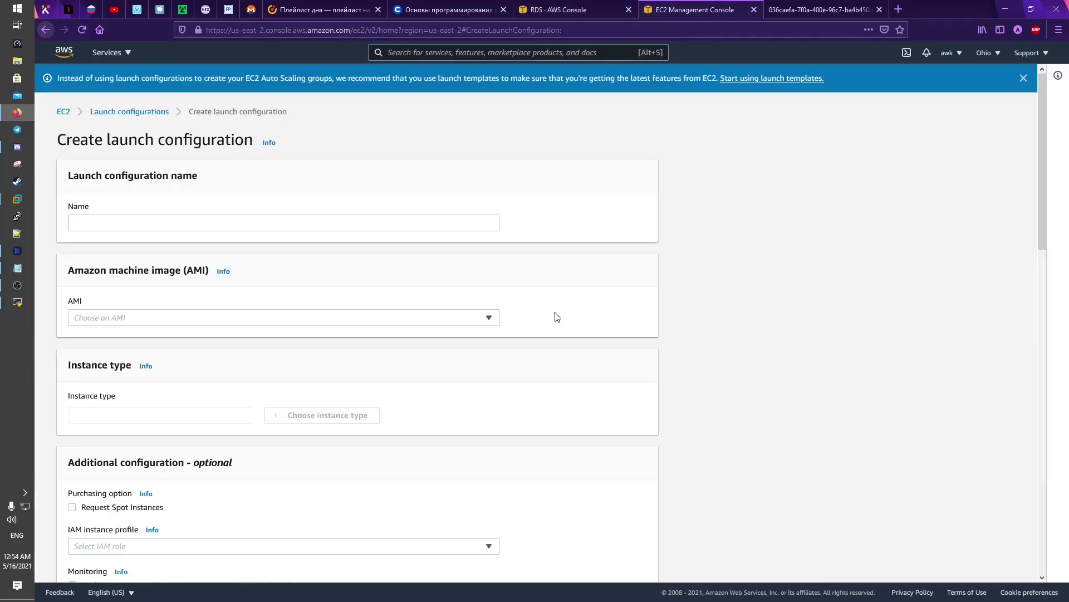
left_click(182, 225)
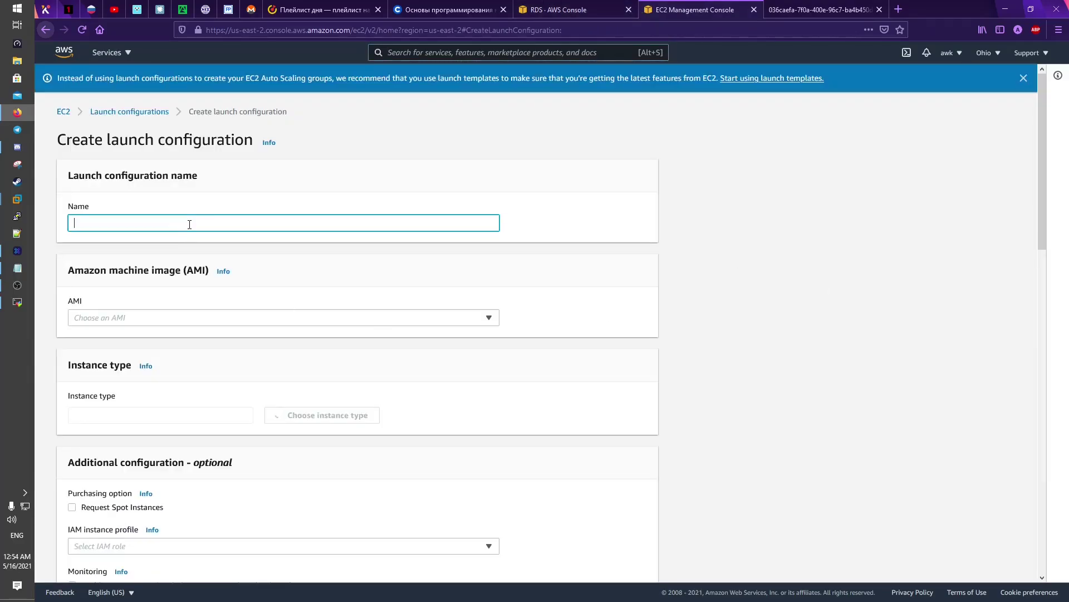
type("MOODLE_AMI")
left_click(184, 318)
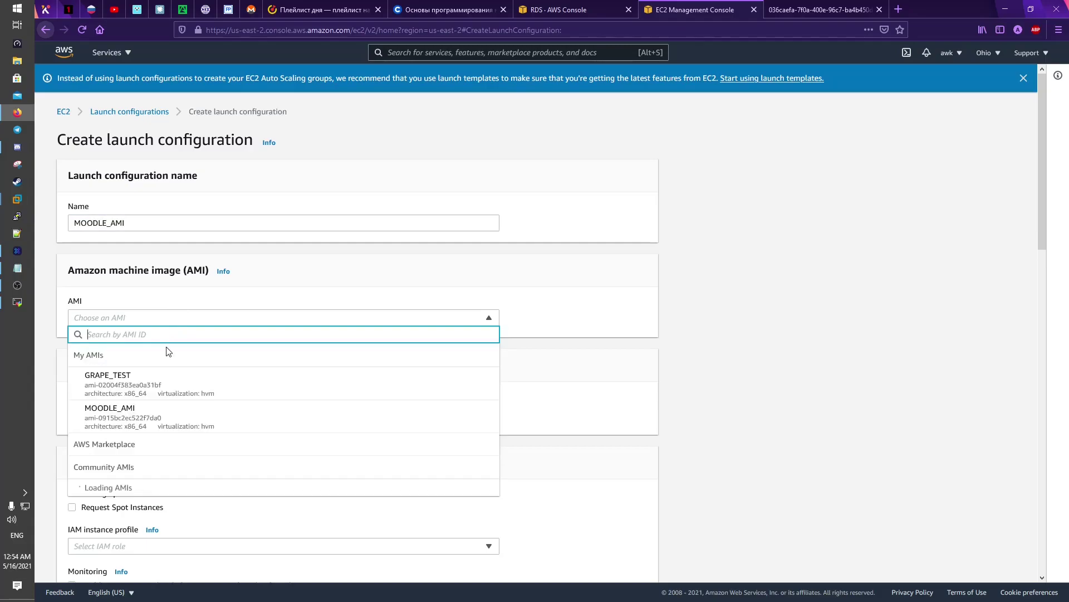
left_click(148, 418)
- Set the instance type to t2.micro, filtering the list by 't2.'
left_click(154, 416)
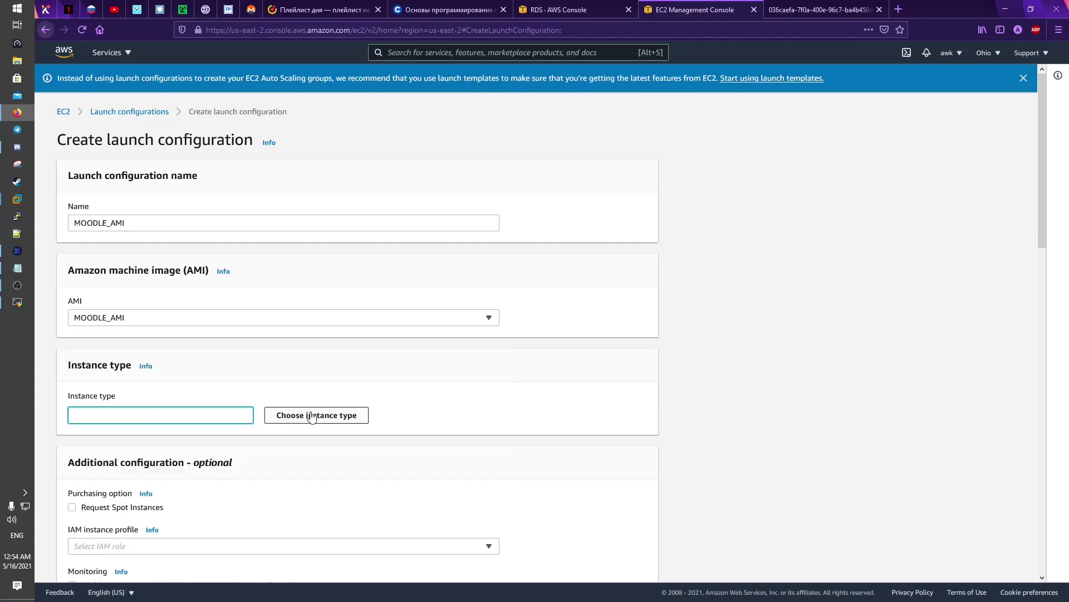
left_click(314, 418)
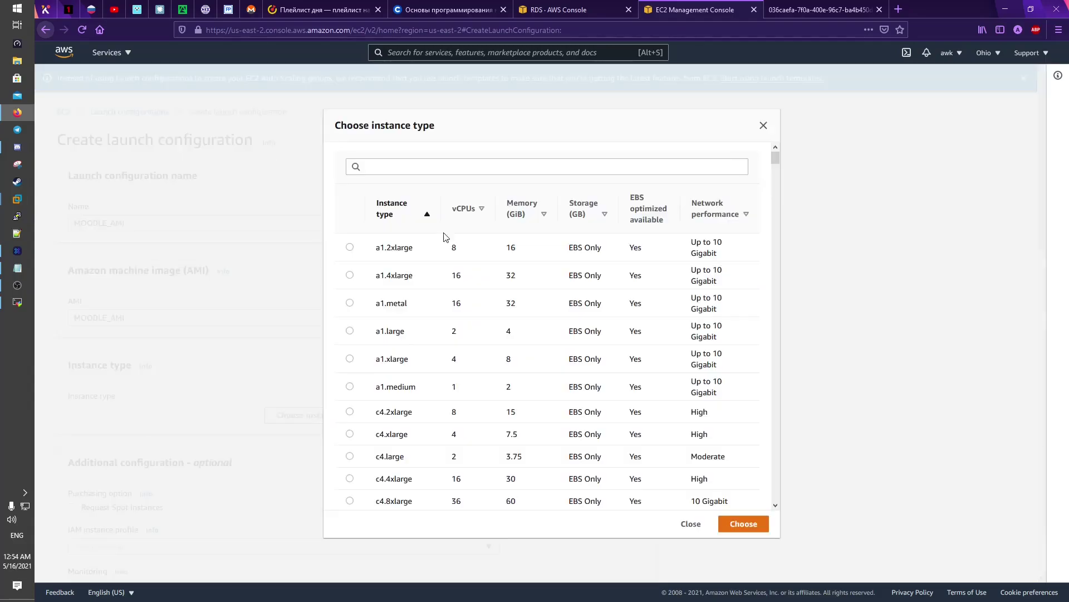
left_click(431, 165)
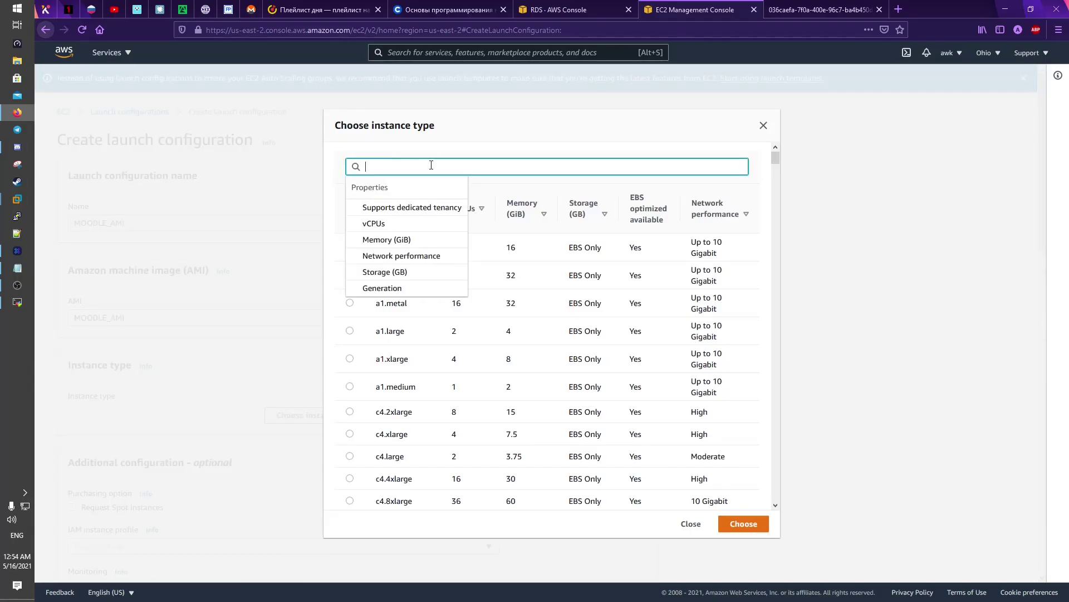
type("t2.")
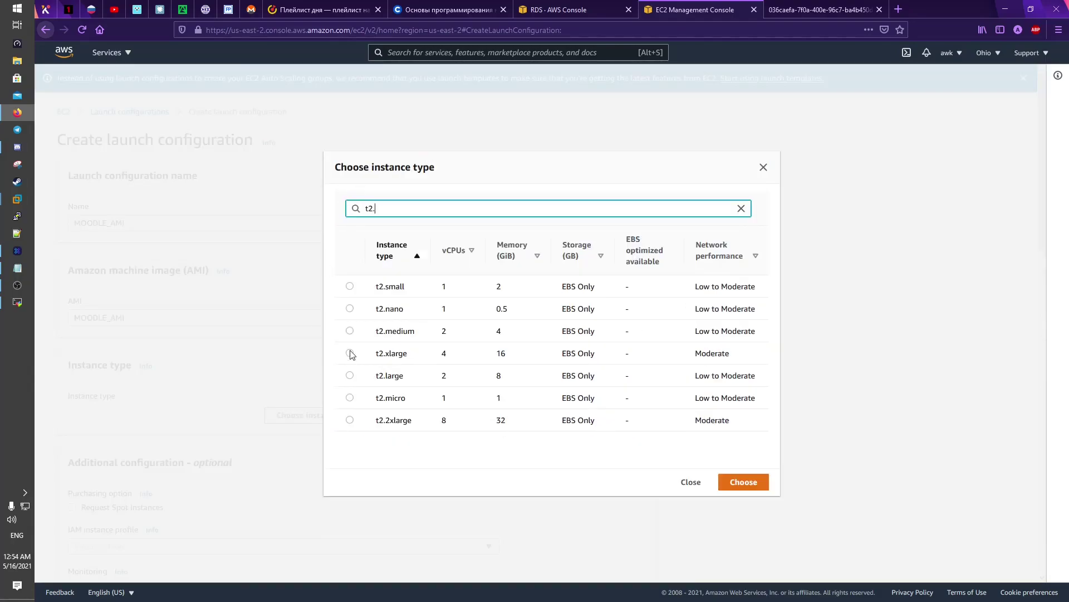
left_click(350, 398)
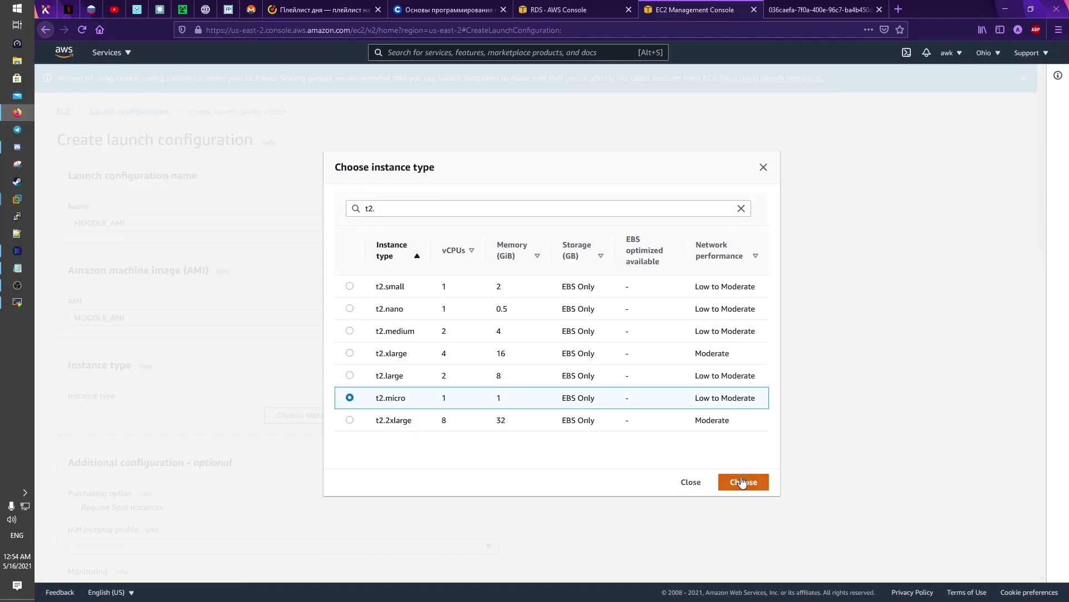
left_click(743, 481)
scroll(286, 477, "down", 4)
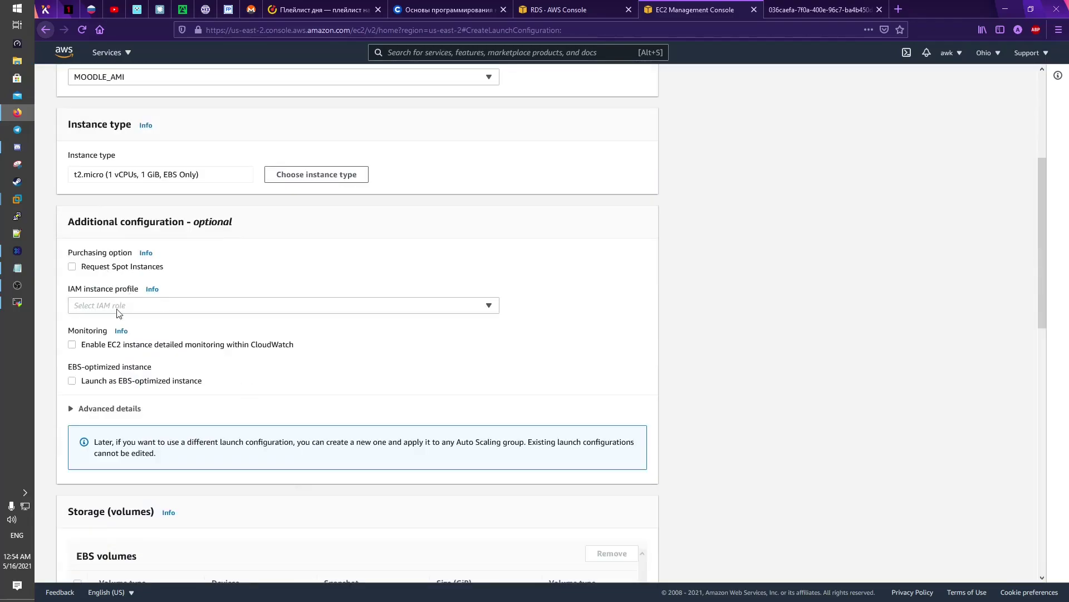
- Assign the existing web-servers security group to the launch configuration
left_click(123, 413)
scroll(125, 414, "down", 6)
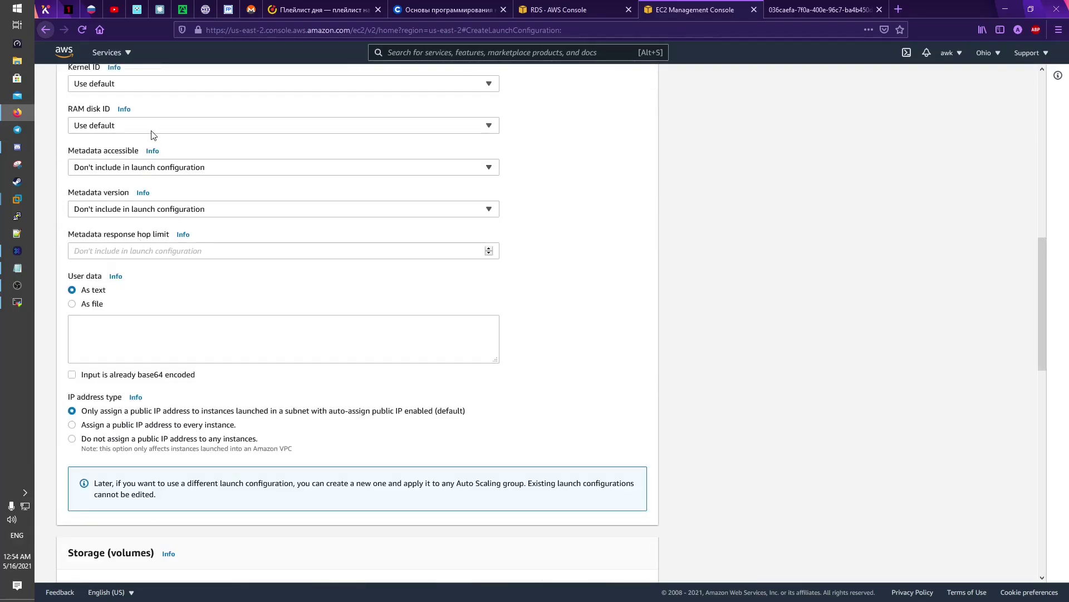
scroll(154, 176, "up", 3)
left_click(112, 227)
scroll(222, 276, "down", 2)
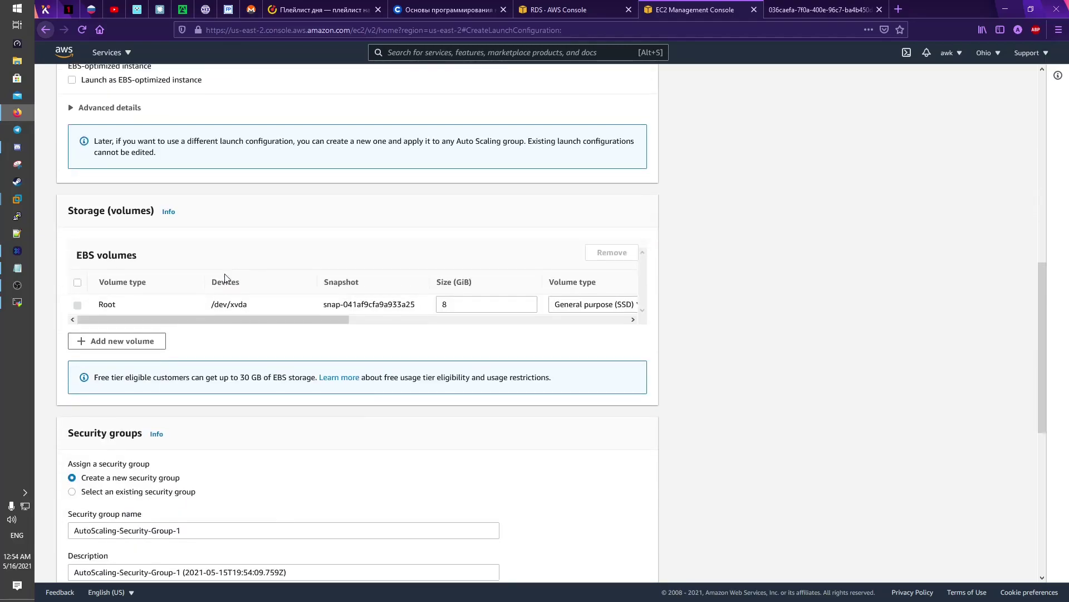
scroll(162, 334, "down", 3)
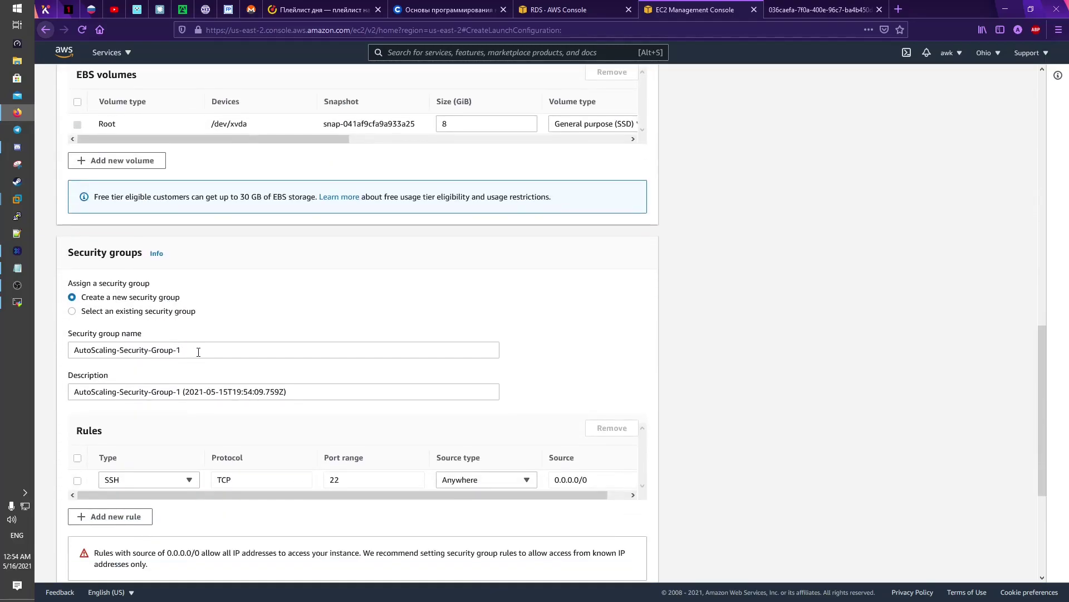
left_click(139, 312)
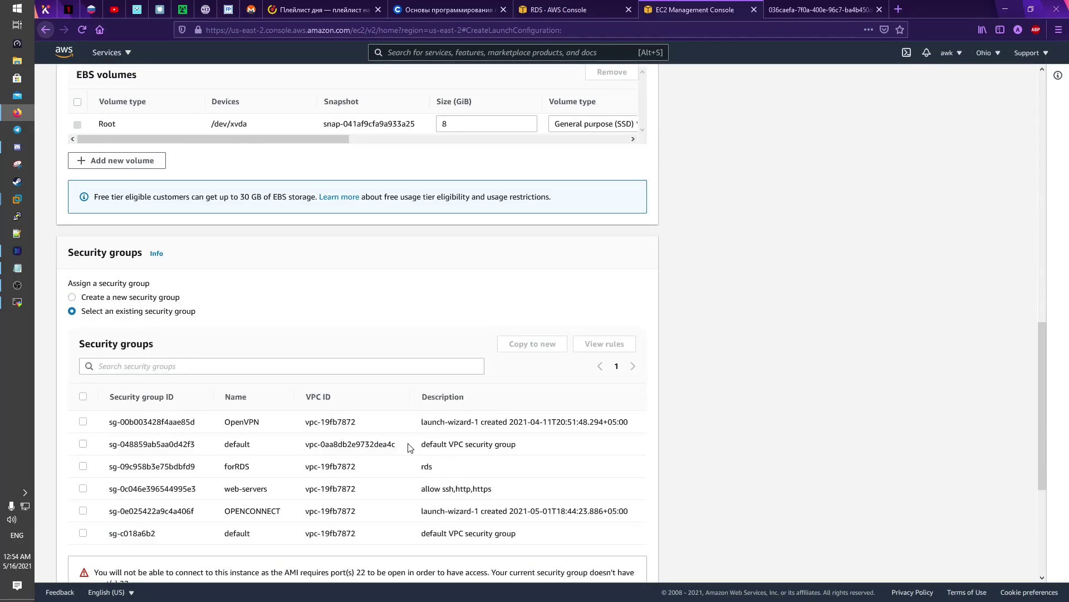
left_click(82, 488)
- Choose the computer_keypair key pair, acknowledge the private key, and create the configuration
scroll(679, 473, "down", 4)
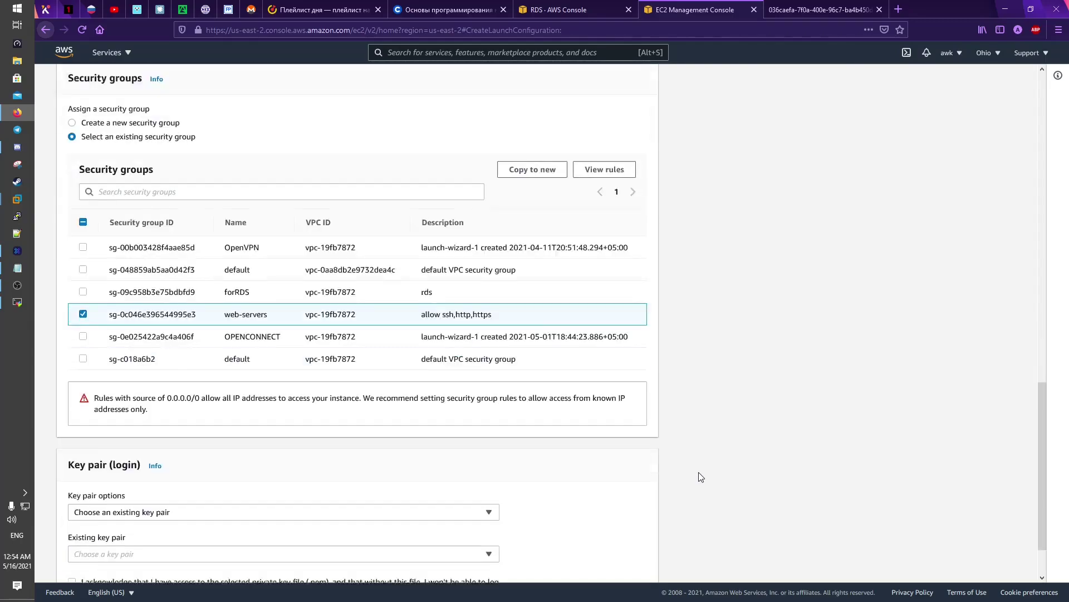
scroll(679, 472, "up", 2)
scroll(664, 482, "down", 2)
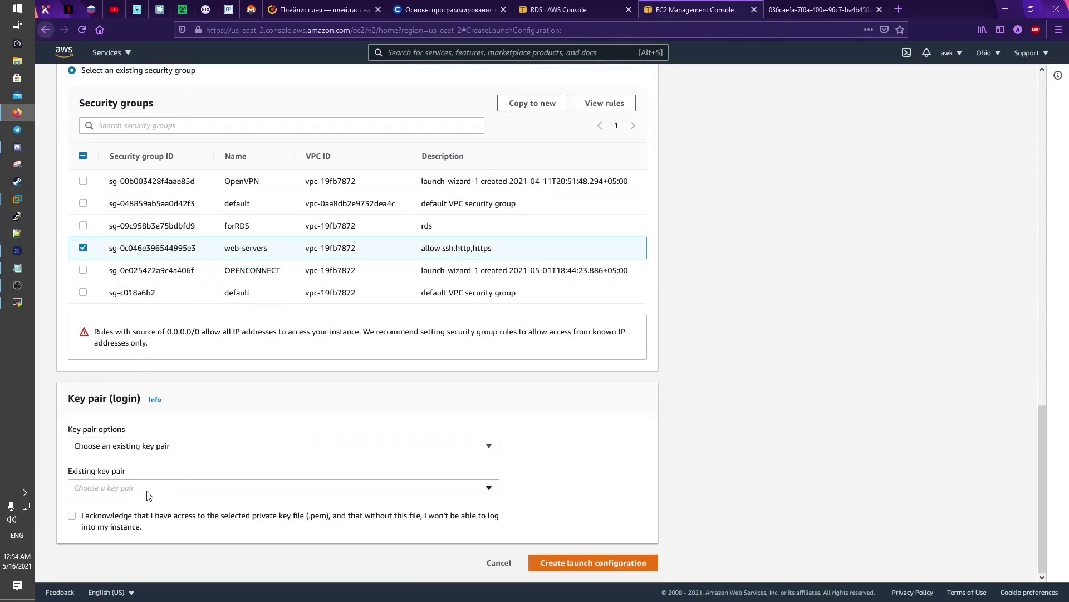
left_click(147, 488)
left_click(125, 504)
left_click(72, 560)
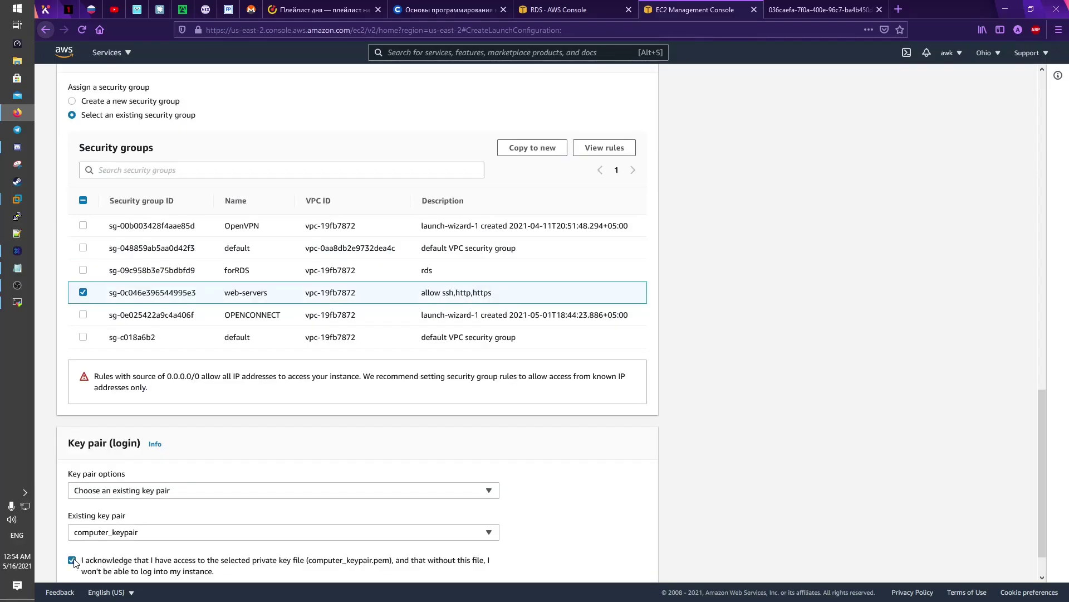
scroll(167, 529, "down", 1)
scroll(389, 479, "up", 17)
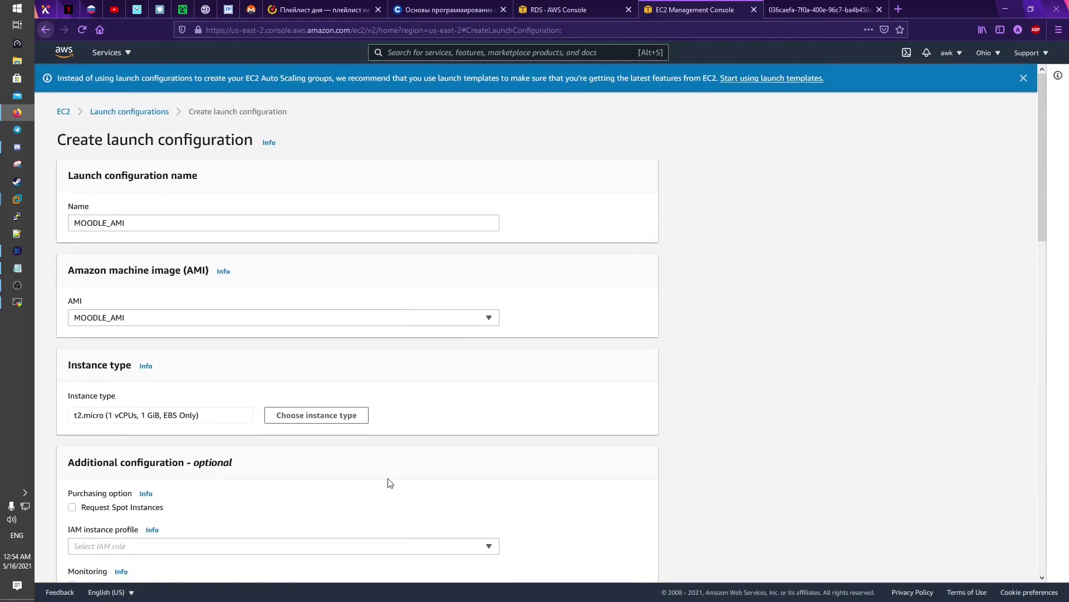
scroll(384, 480, "down", 18)
scroll(582, 559, "up", 1)
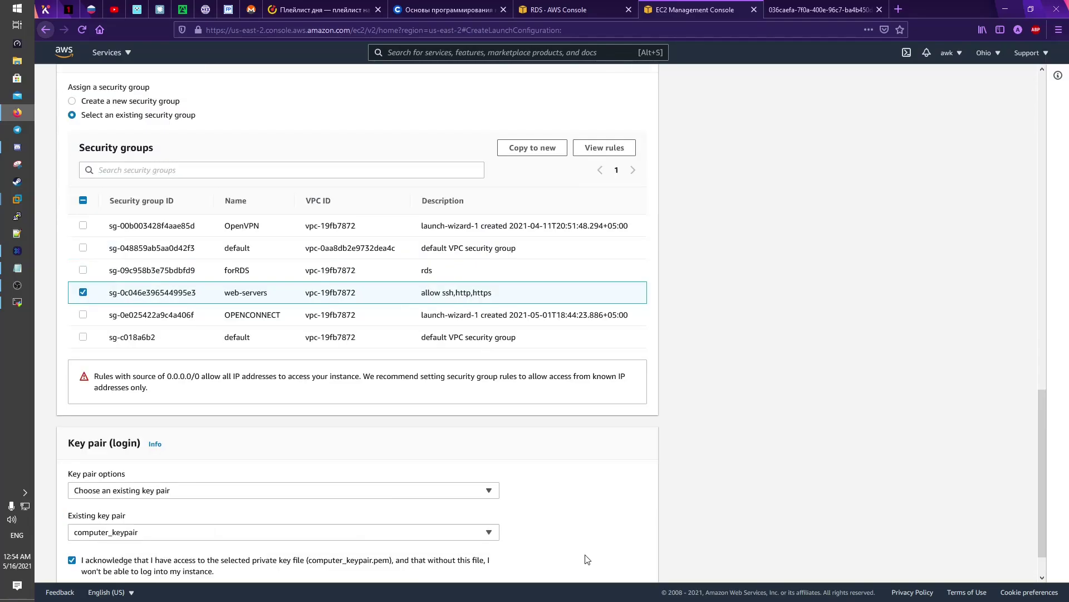
key("Return")
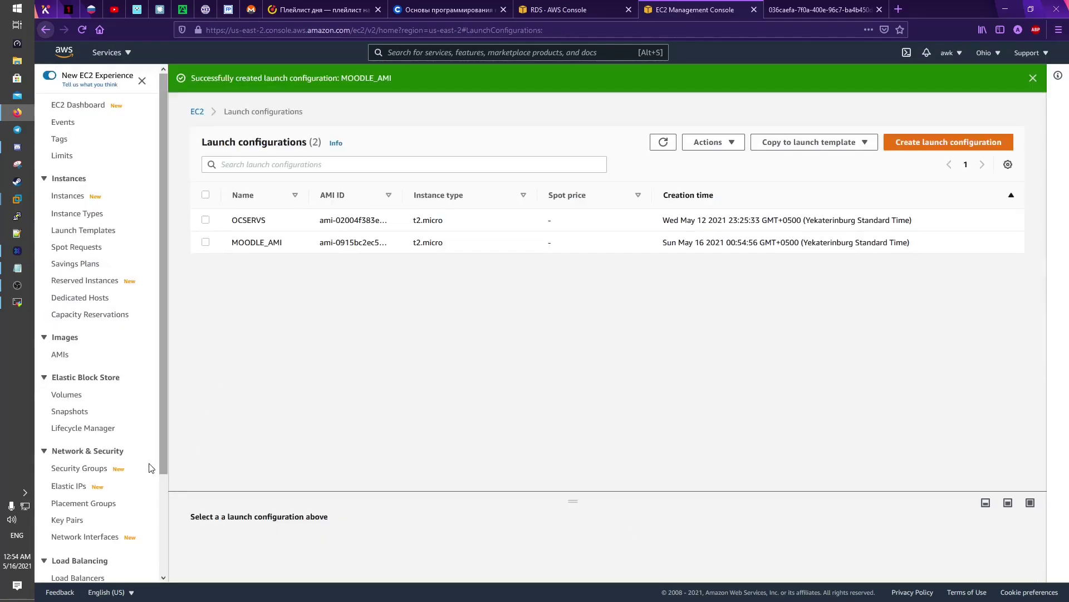
scroll(150, 468, "down", 3)
- Start an Auto Scaling group named MOODLE_AMI using the MOODLE_AMI launch configuration
left_click(106, 537)
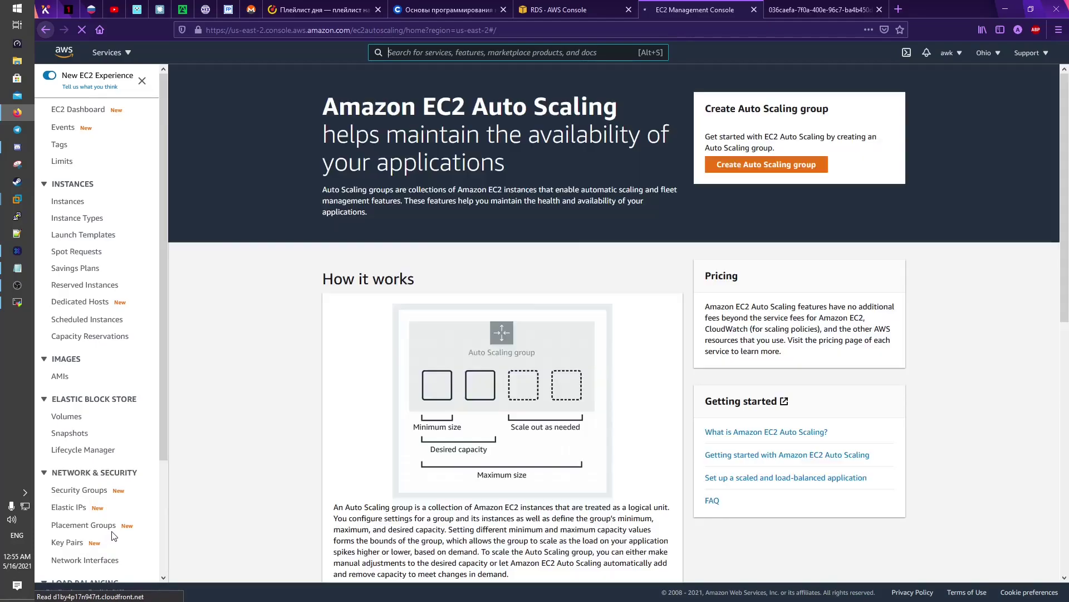
left_click(748, 169)
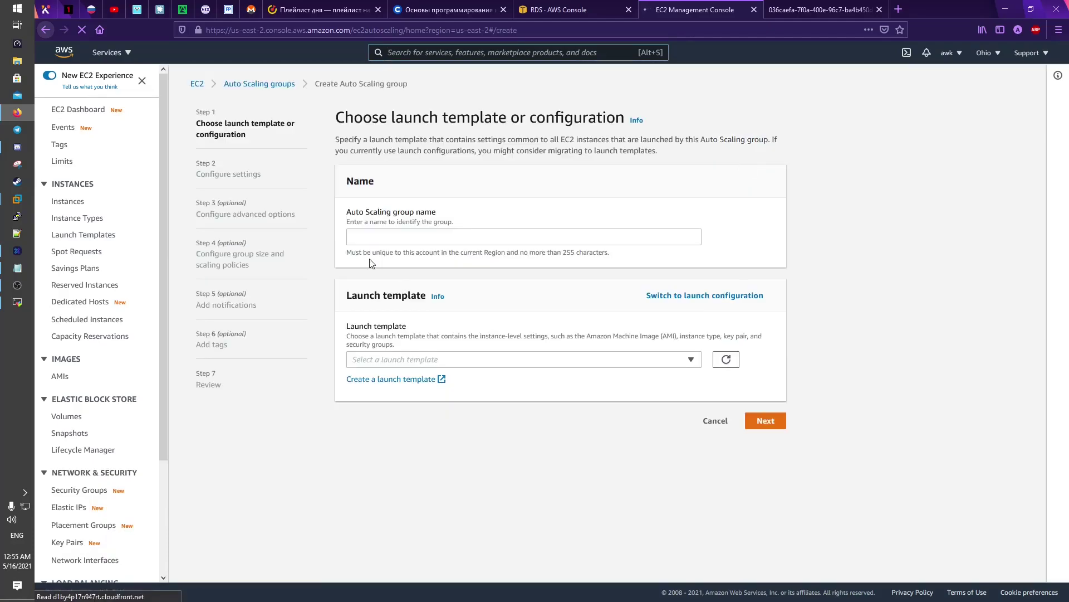
left_click(398, 232)
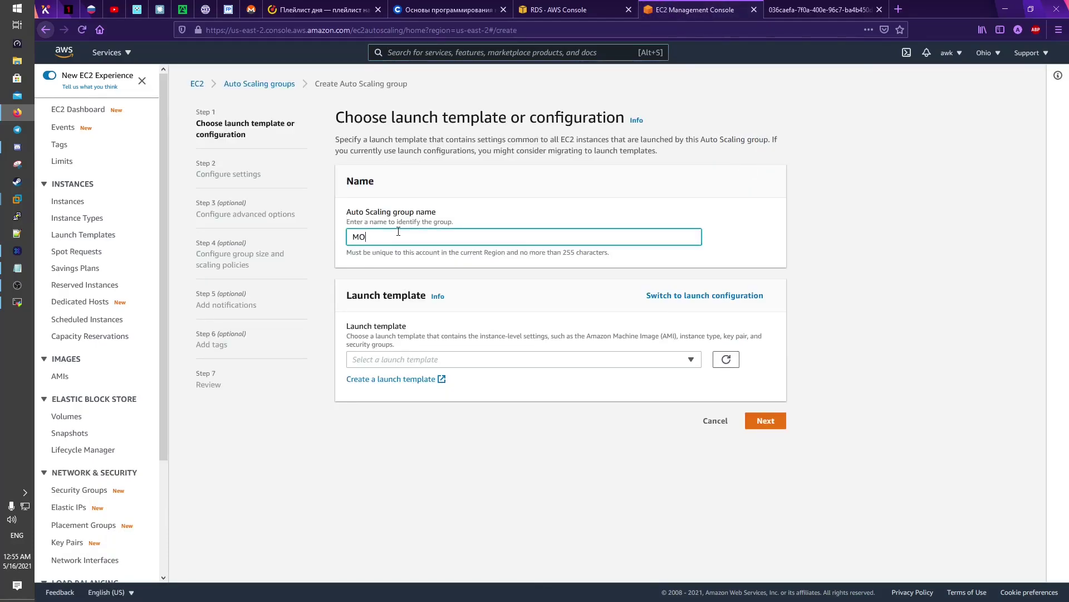
type("MOODLE_AMI")
left_click(433, 361)
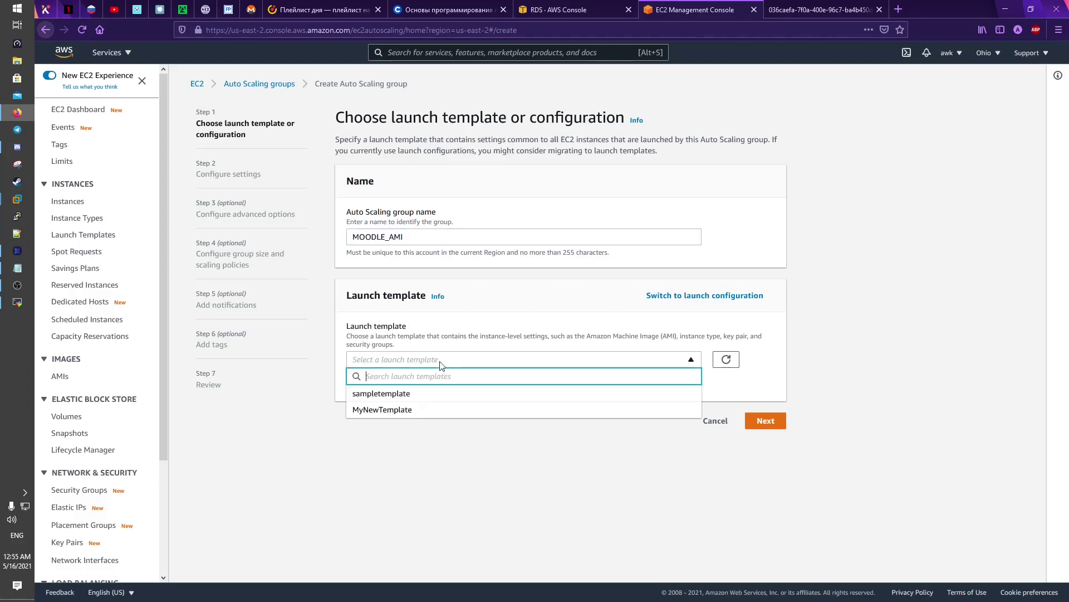
left_click(741, 296)
left_click(477, 360)
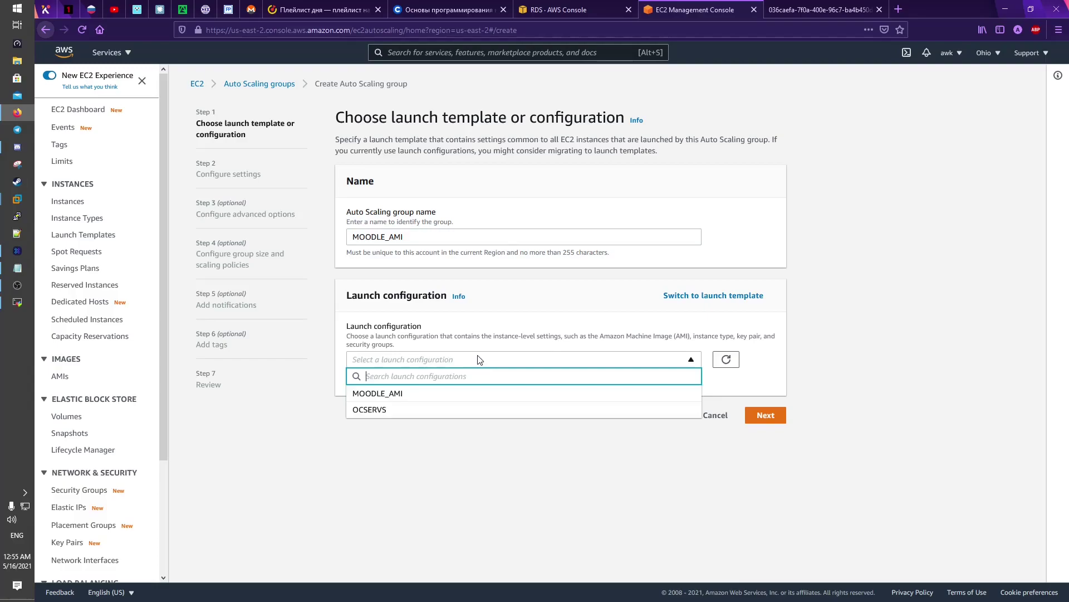
left_click(402, 392)
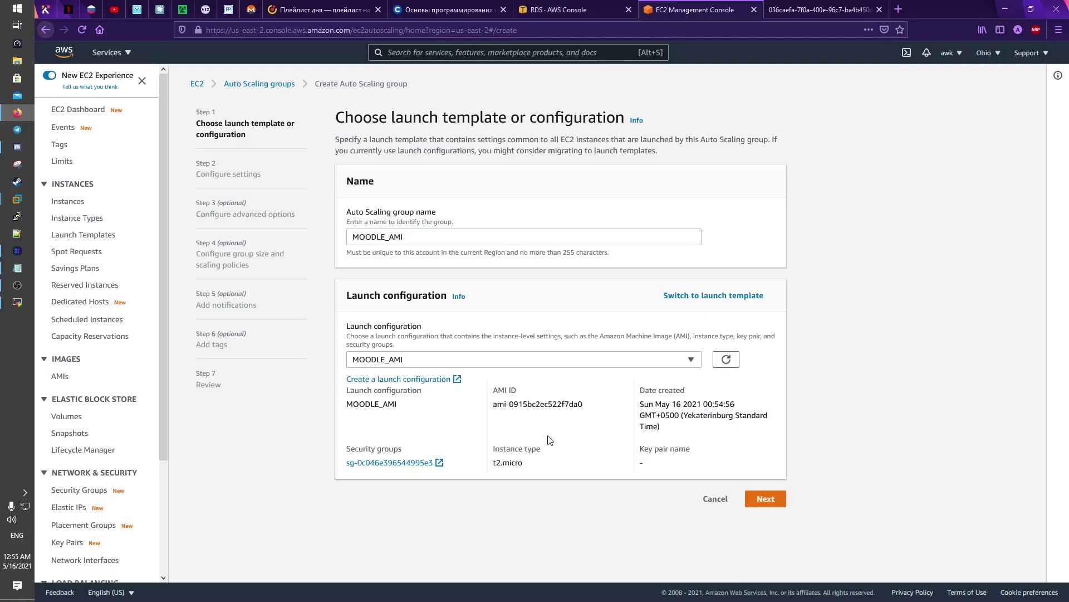
left_click(772, 510)
- Keep VPC vpc-19fb7872 and add subnets us-east-2a and us-east-2b
left_click(390, 266)
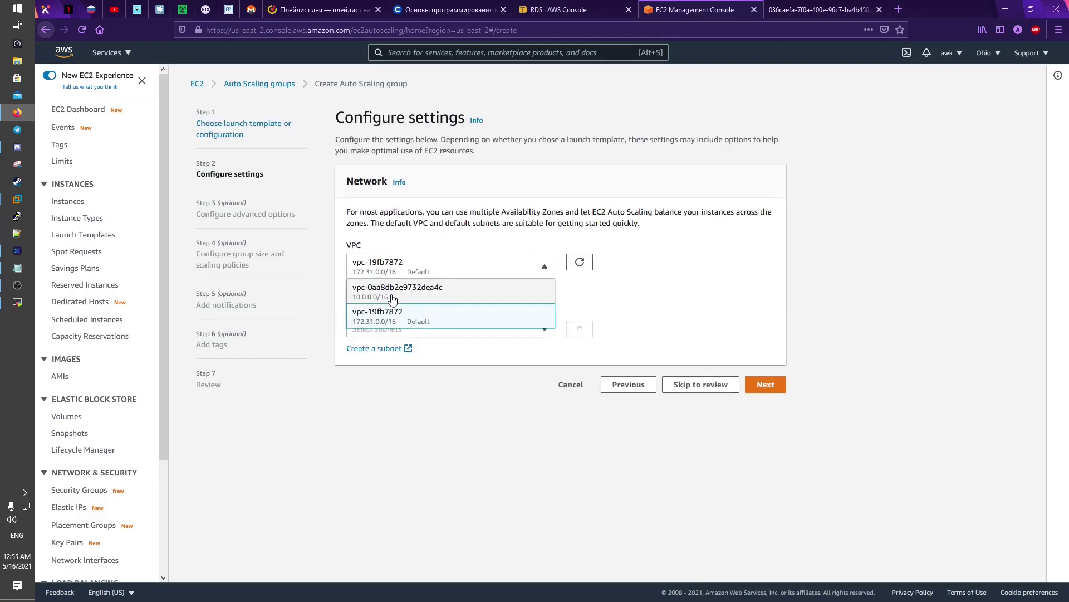
left_click(397, 316)
left_click(397, 328)
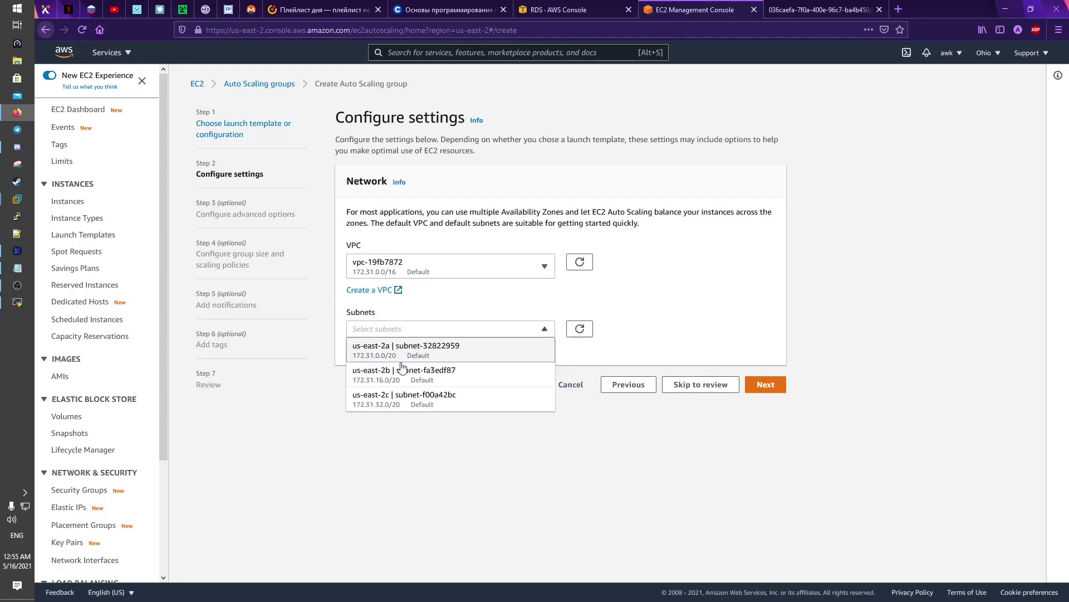
left_click(397, 350)
left_click(397, 373)
left_click(825, 10)
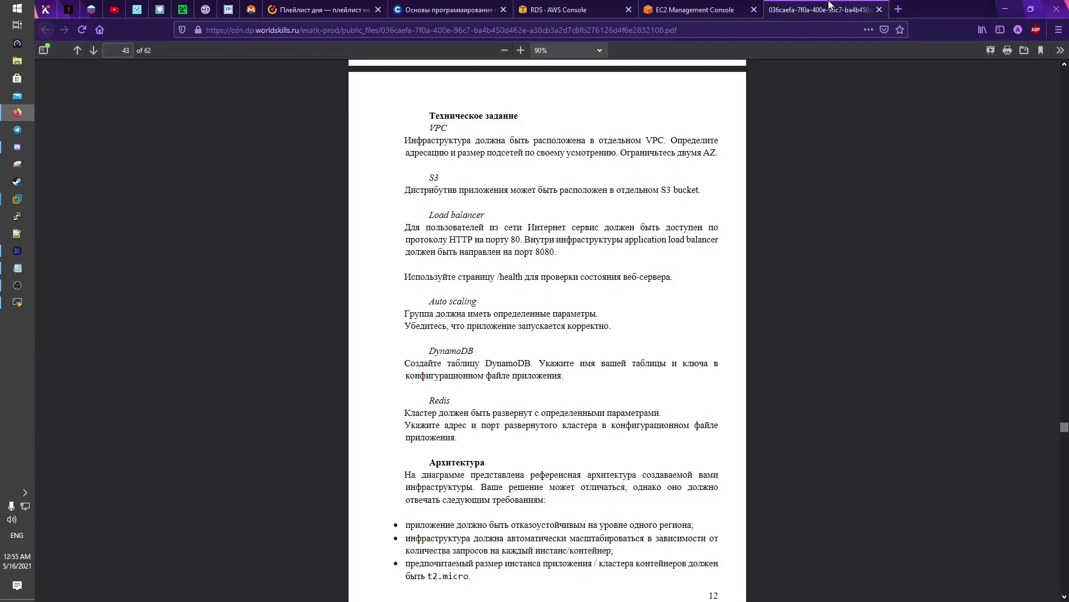
left_click_drag(670, 158, 705, 156)
left_click(634, 233)
key("ctrl+Page_Up")
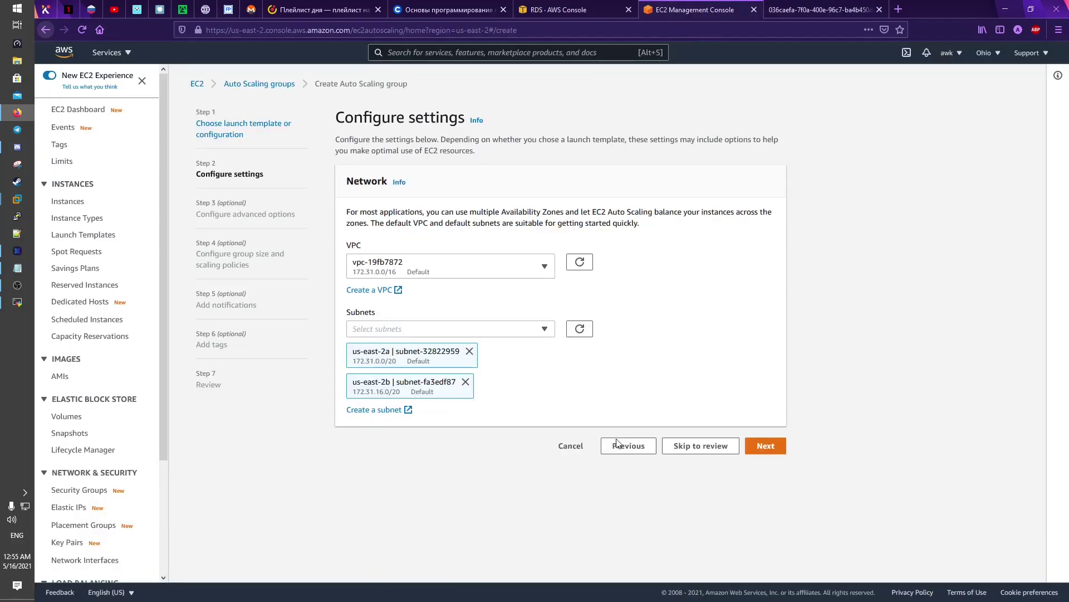
left_click(773, 445)
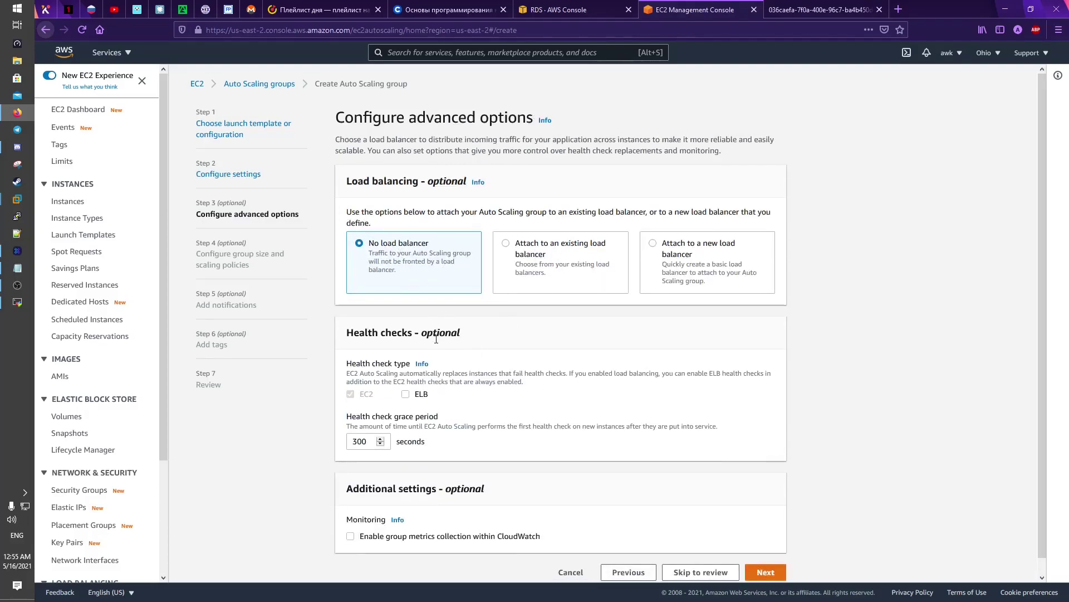
scroll(668, 502, "down", 1)
- Set the group capacity to desired 2, minimum 1, maximum 3
left_click(765, 558)
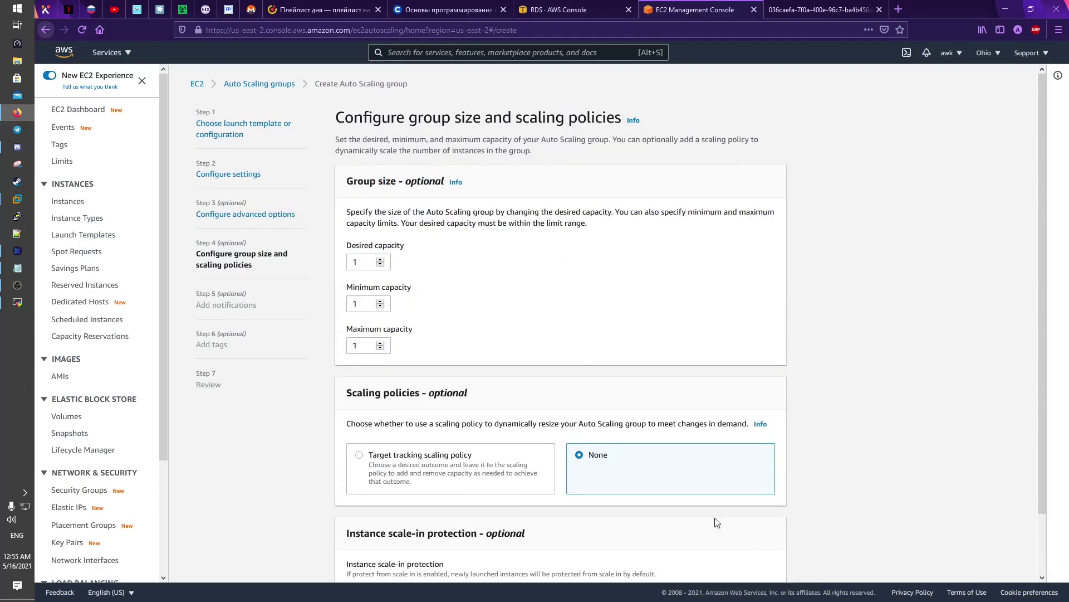
left_click_drag(361, 261, 331, 262)
left_click(366, 300)
key("BackSpace")
left_click_drag(349, 289, 442, 291)
left_click(442, 292)
left_click_drag(361, 345, 346, 352)
left_click(542, 357)
scroll(580, 389, "down", 2)
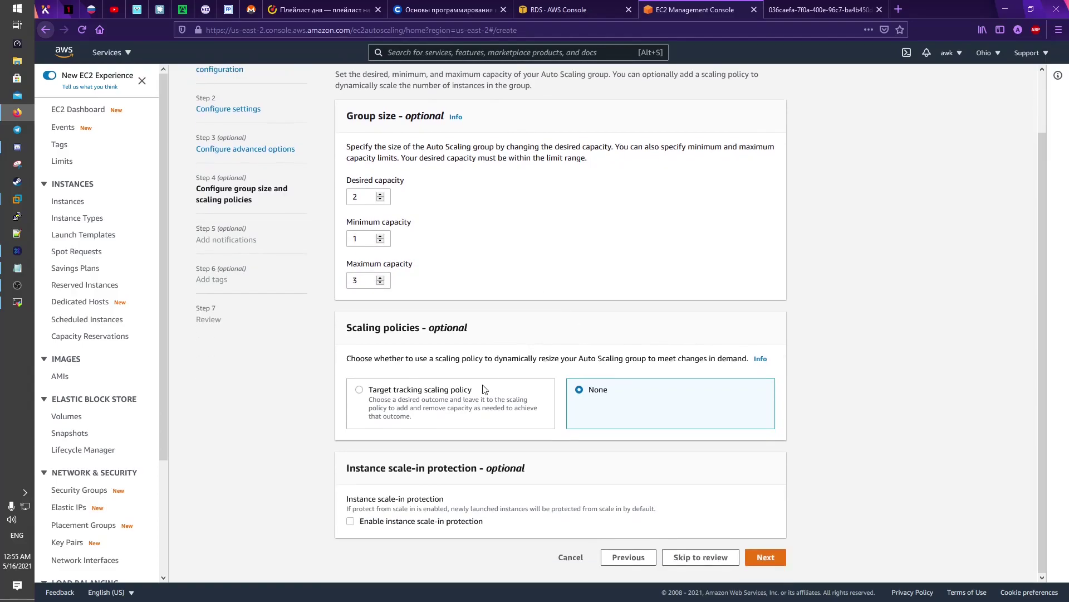
- Add target tracking policy NEWTARGETPOLICY on average CPU utilization with target value 20
left_click(362, 395)
left_click_drag(444, 472, 295, 462)
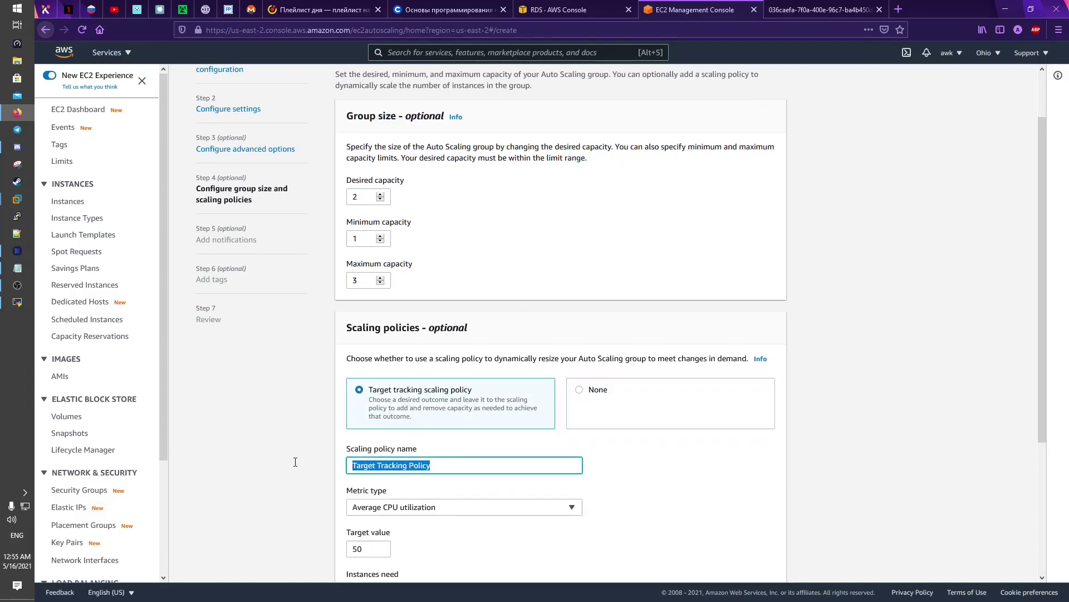
type("NEWTARGETPOLICY")
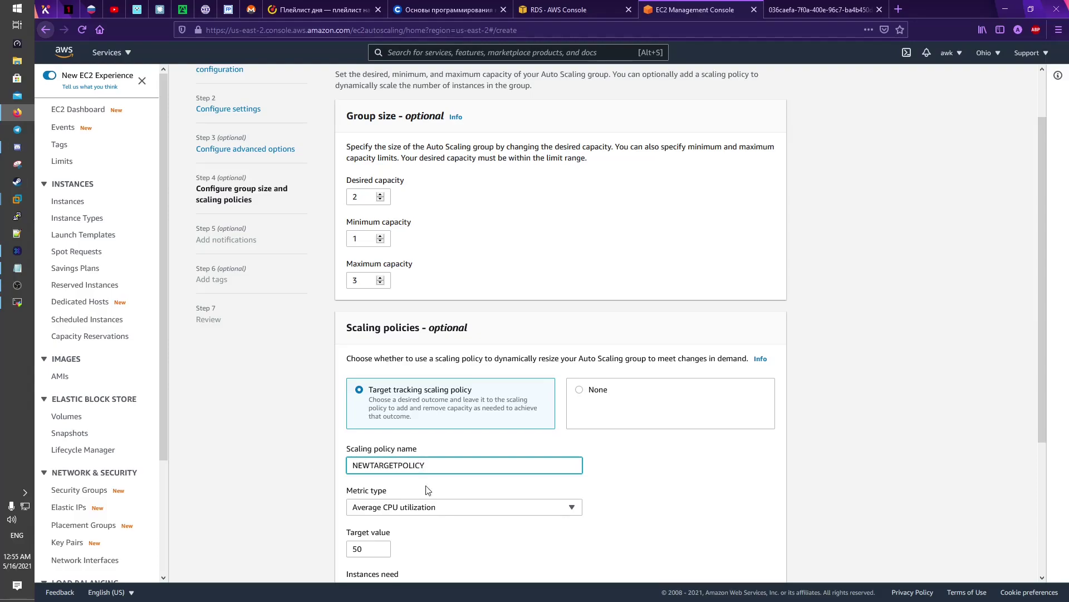
left_click(419, 506)
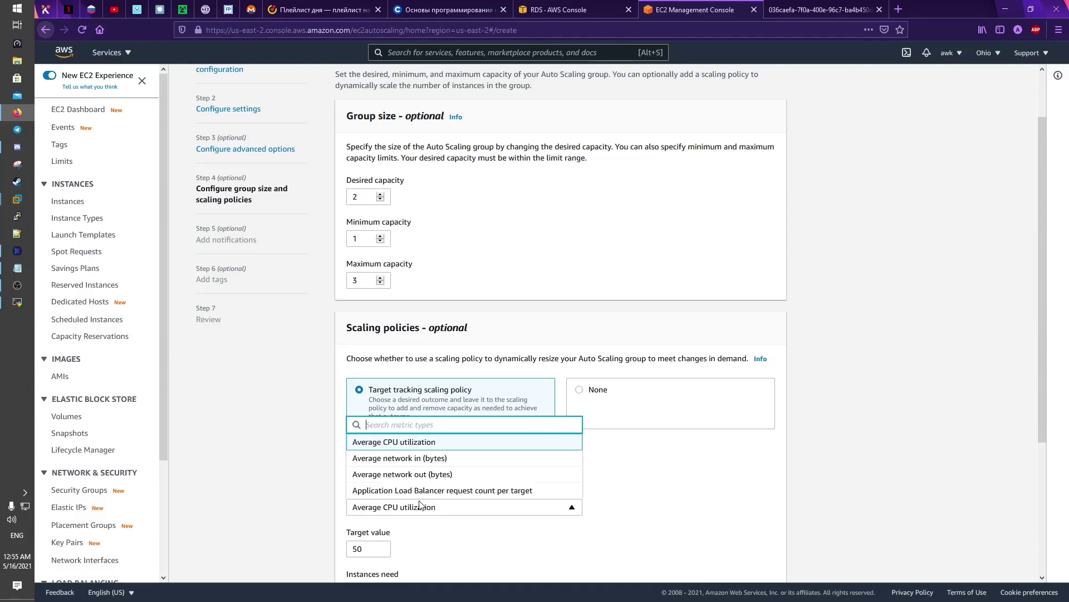
left_click(419, 506)
double_click(373, 552)
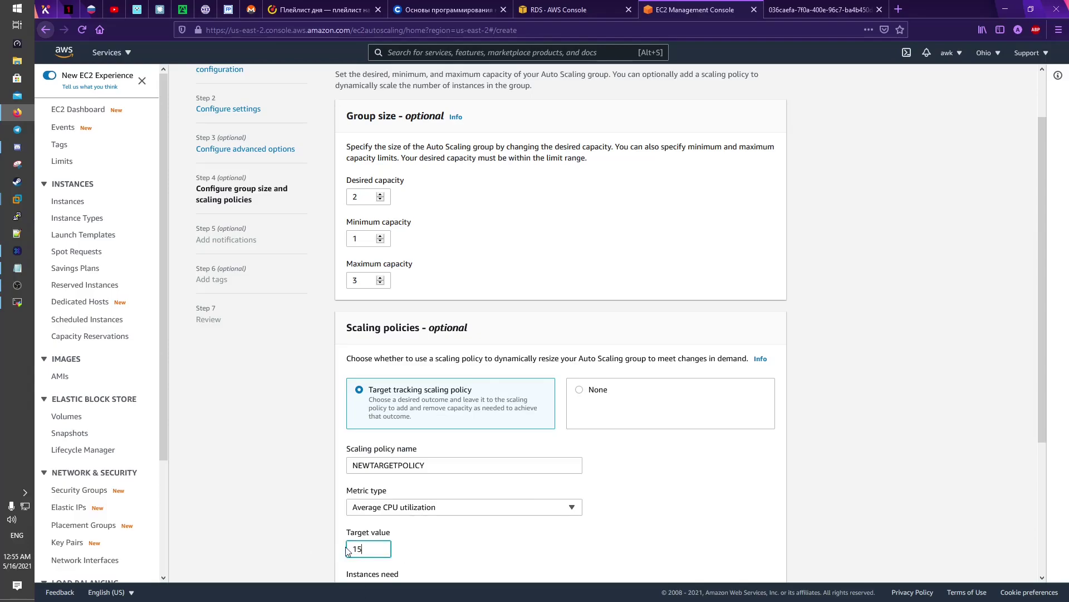
left_click(331, 549)
scroll(385, 393, "down", 3)
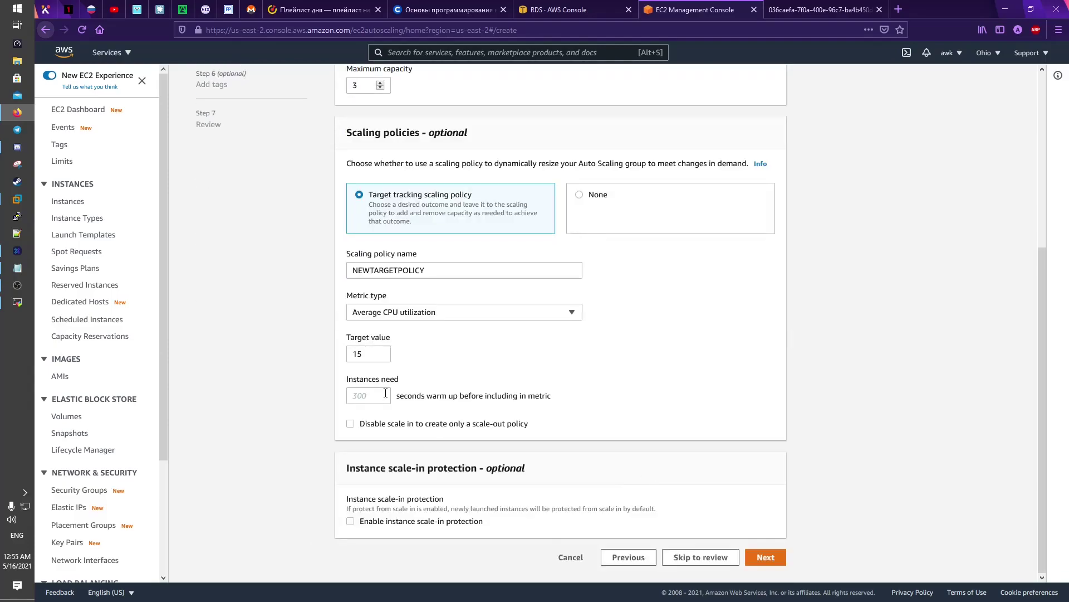
double_click(367, 355)
type("20")
left_click(601, 369)
left_click(766, 558)
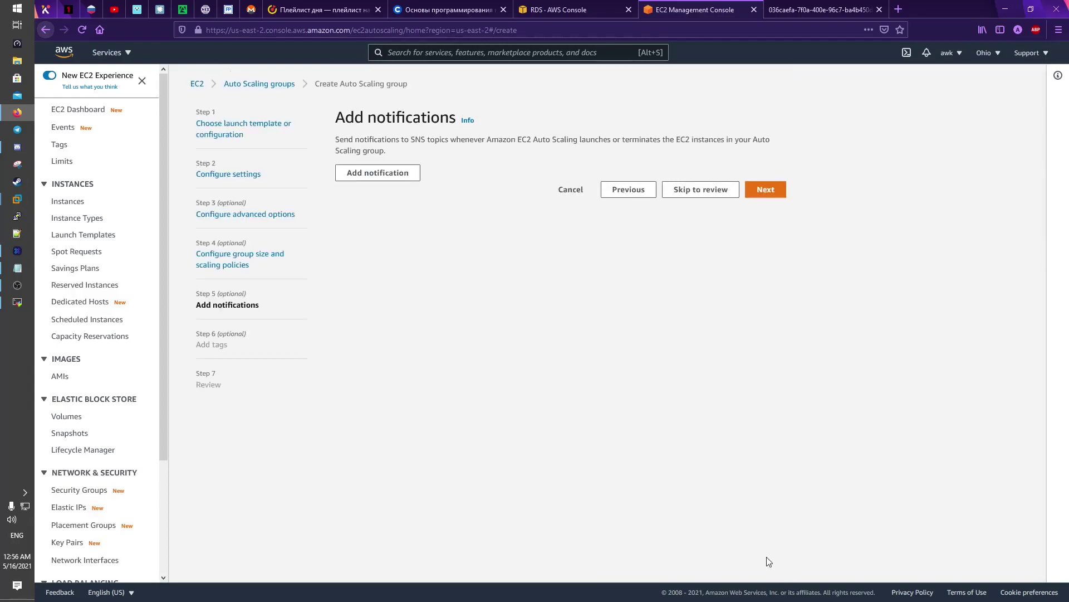
- Skip notifications and tags, review, and create the MOODLE_AMI Auto Scaling group
left_click(780, 190)
left_click(761, 337)
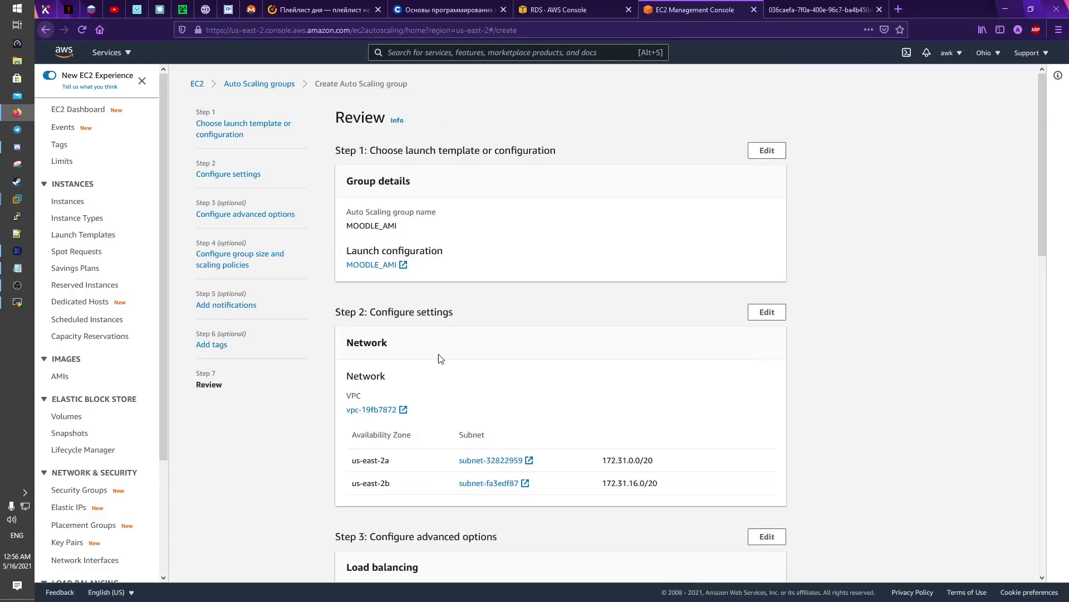
scroll(554, 370, "down", 7)
scroll(578, 370, "up", 6)
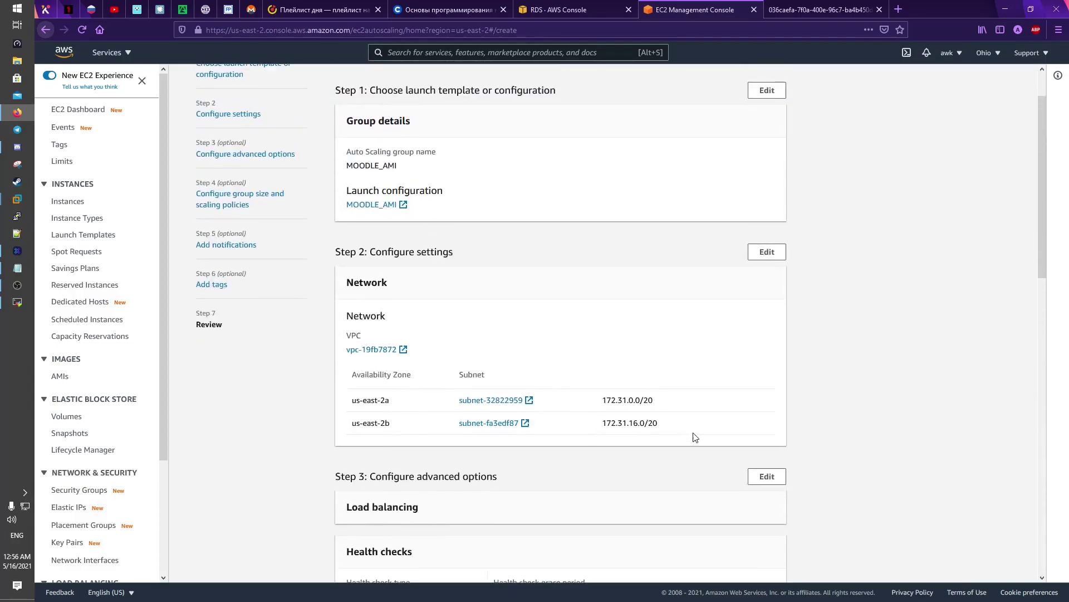
left_click_drag(695, 437, 587, 411)
left_click(713, 401)
scroll(713, 401, "down", 12)
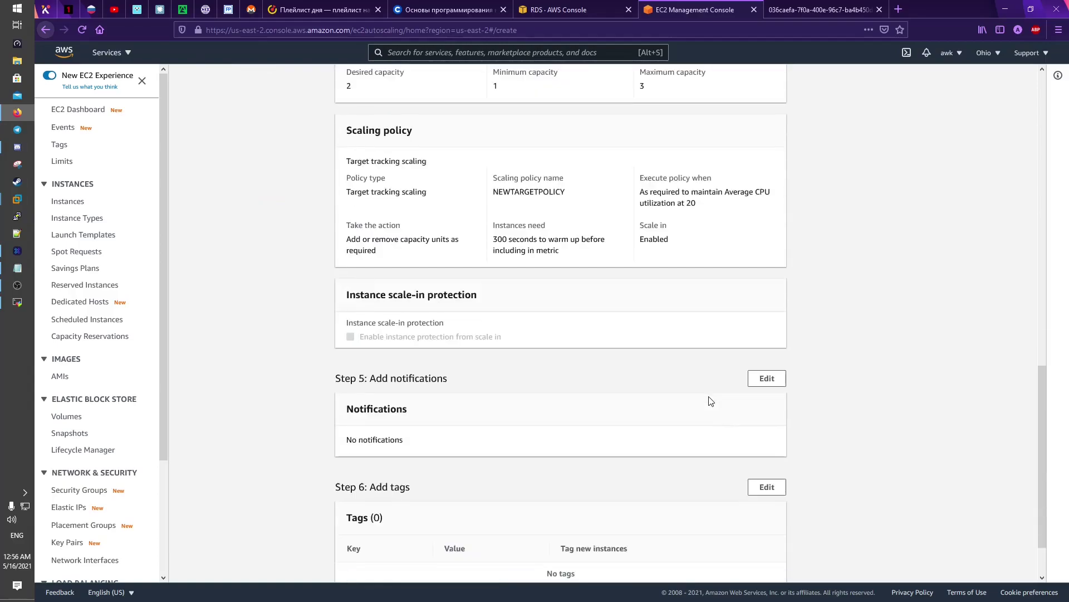
scroll(711, 404, "down", 2)
left_click(756, 549)
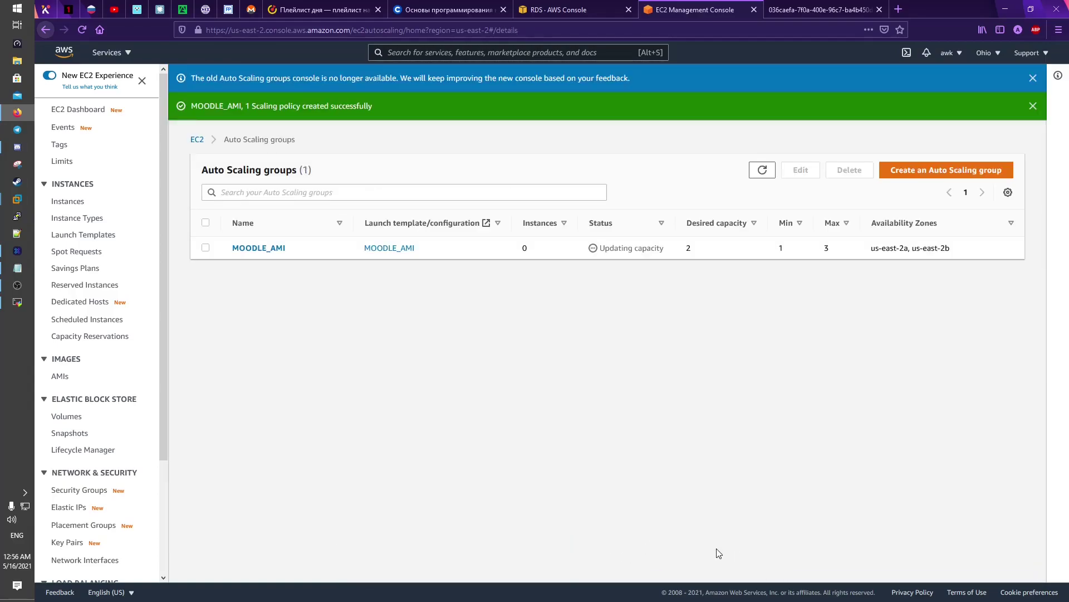
- Refresh until MOODLE_AMI appears, check its capacity values, then view the Instances list
left_click(769, 174)
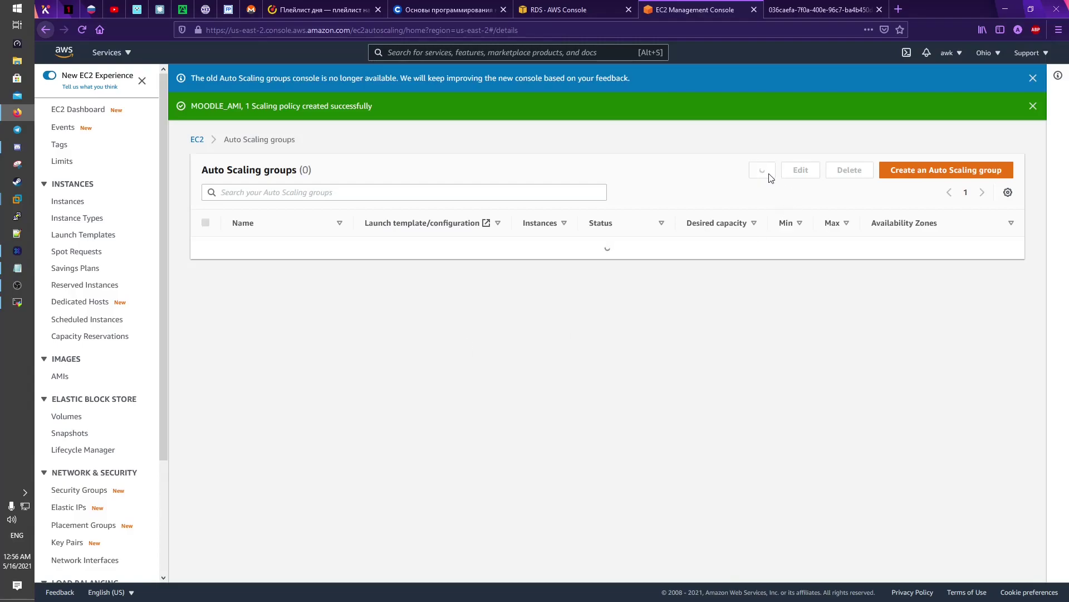
left_click(771, 176)
left_click(770, 176)
left_click(771, 176)
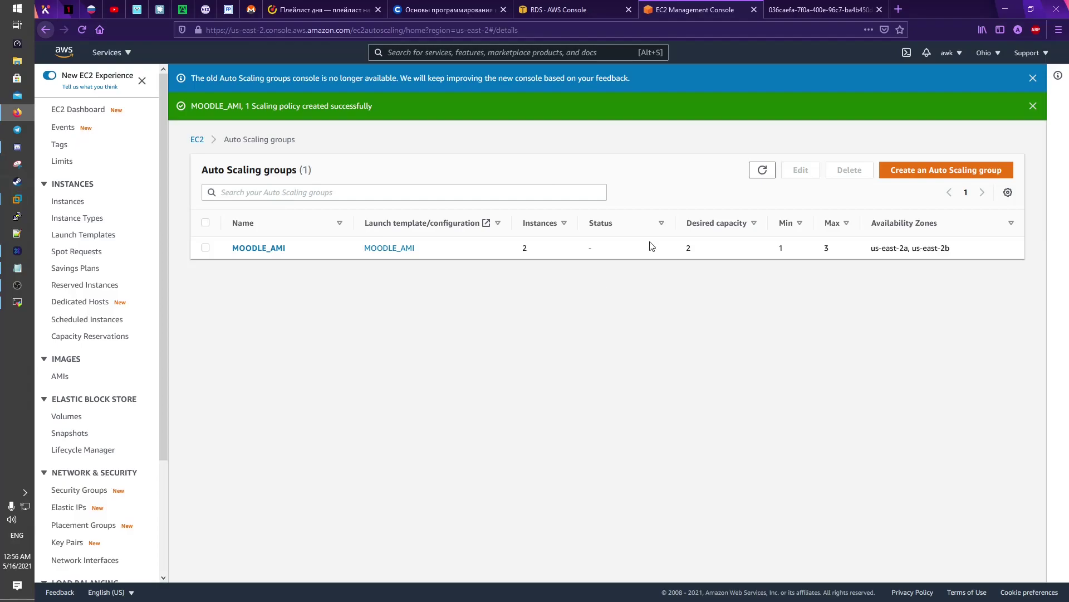
left_click_drag(651, 246, 781, 342)
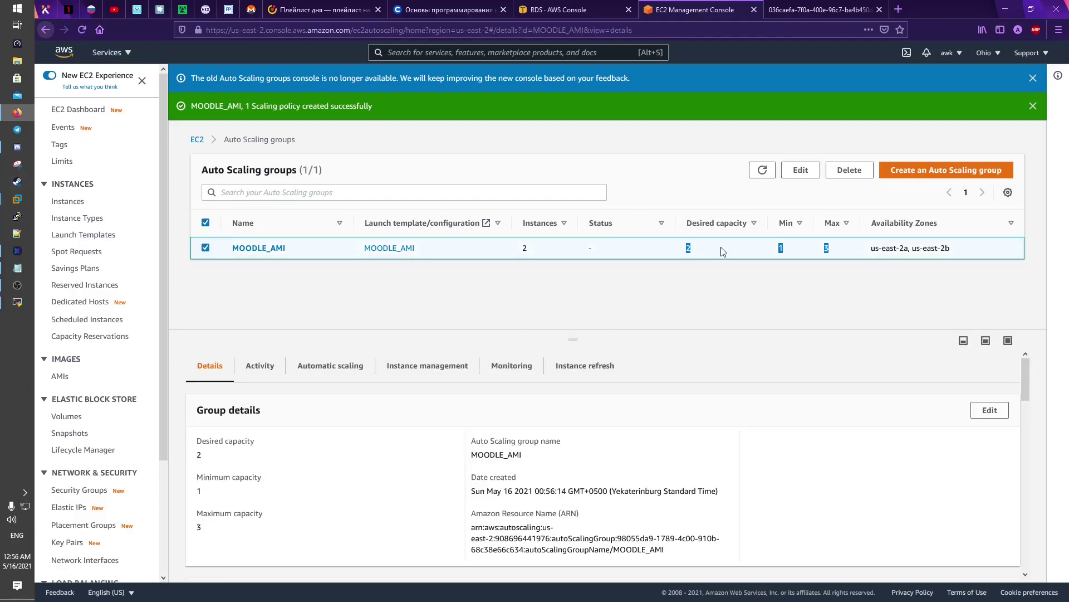
left_click(723, 251)
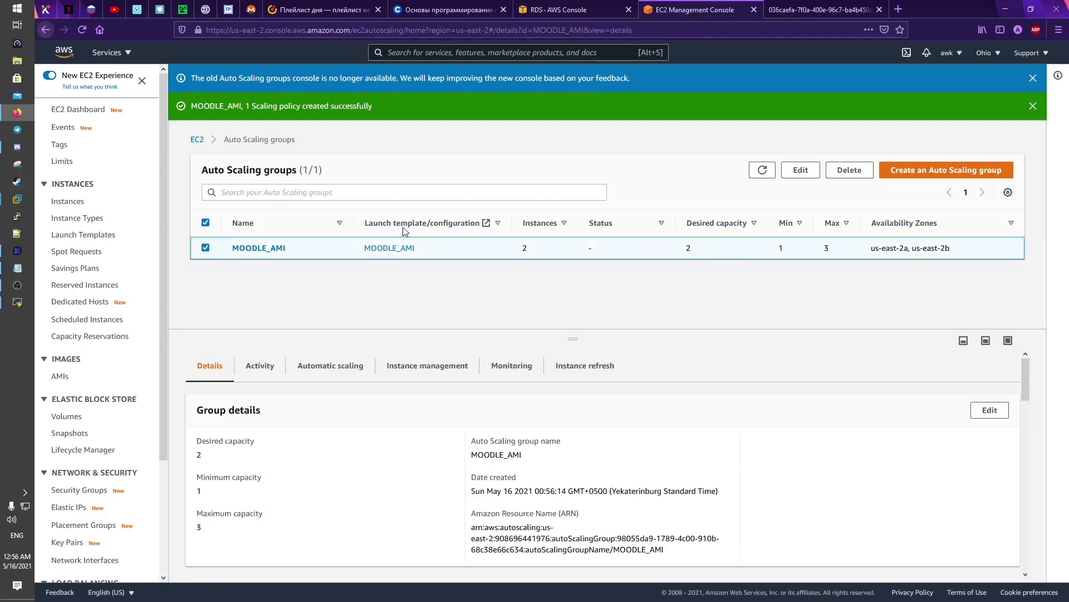
left_click(68, 202)
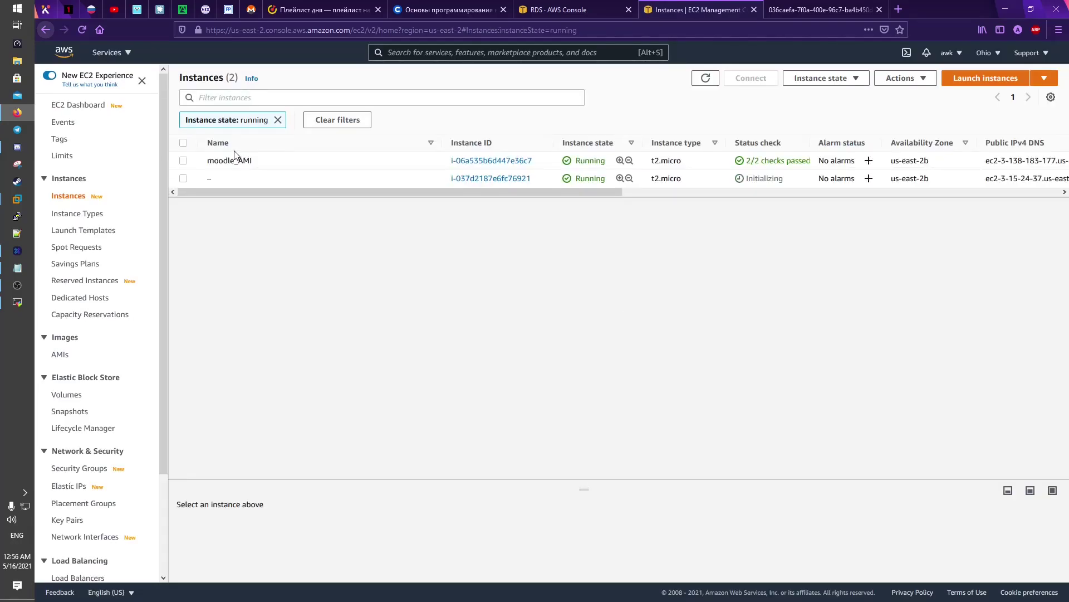
- Stop the moodle_AMI instance and refresh the list to see it stopped
left_click(705, 78)
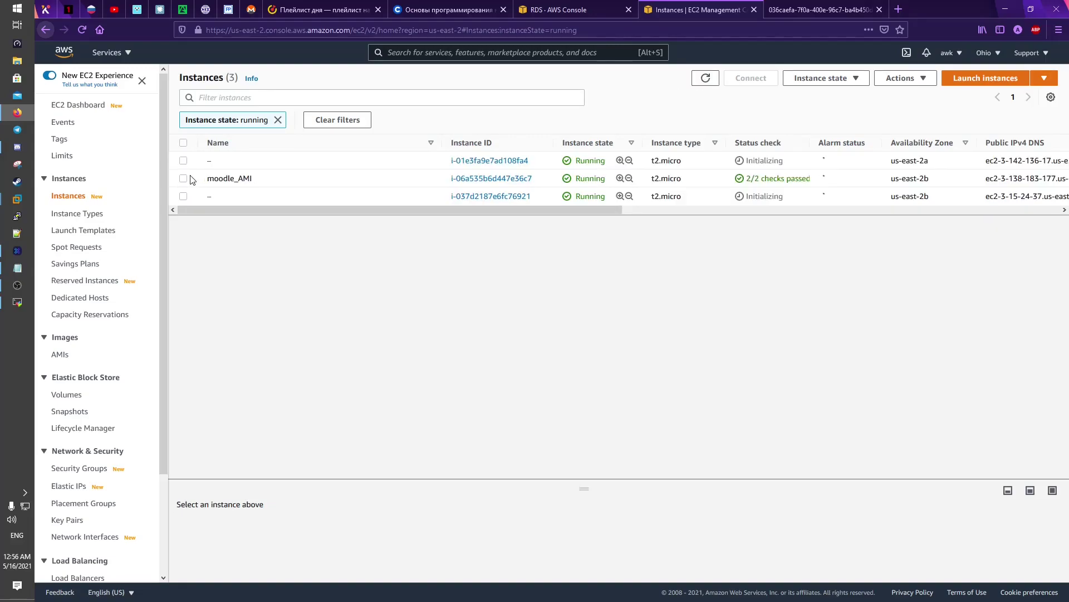
left_click(824, 79)
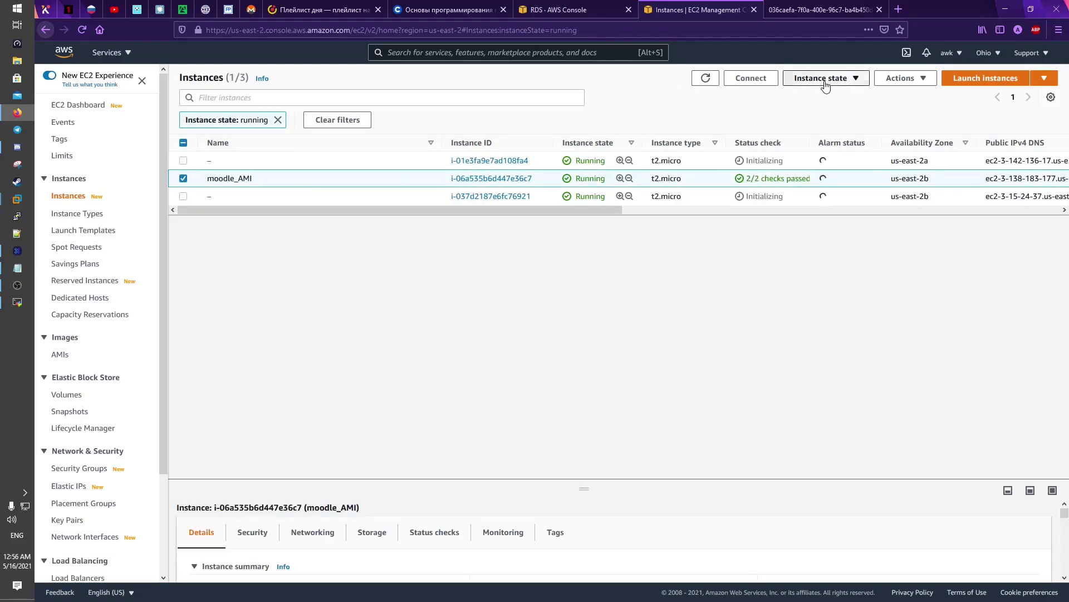
left_click(824, 94)
left_click(760, 380)
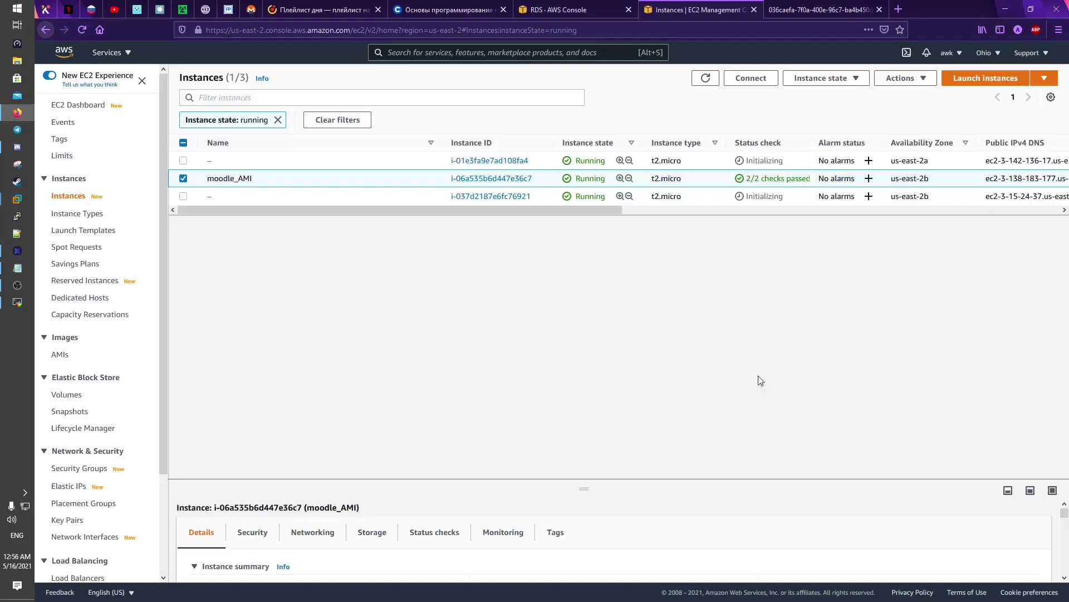
left_click(708, 107)
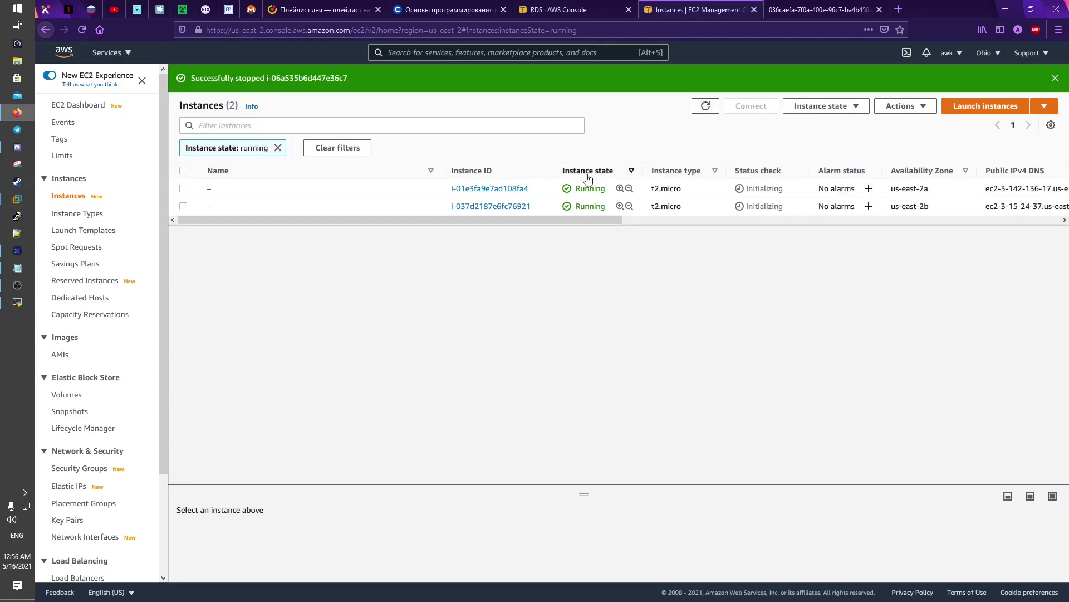
- Open each instance's public address, 3.142.136.17 and 3.15.24.37, in its own tab
left_click(500, 191)
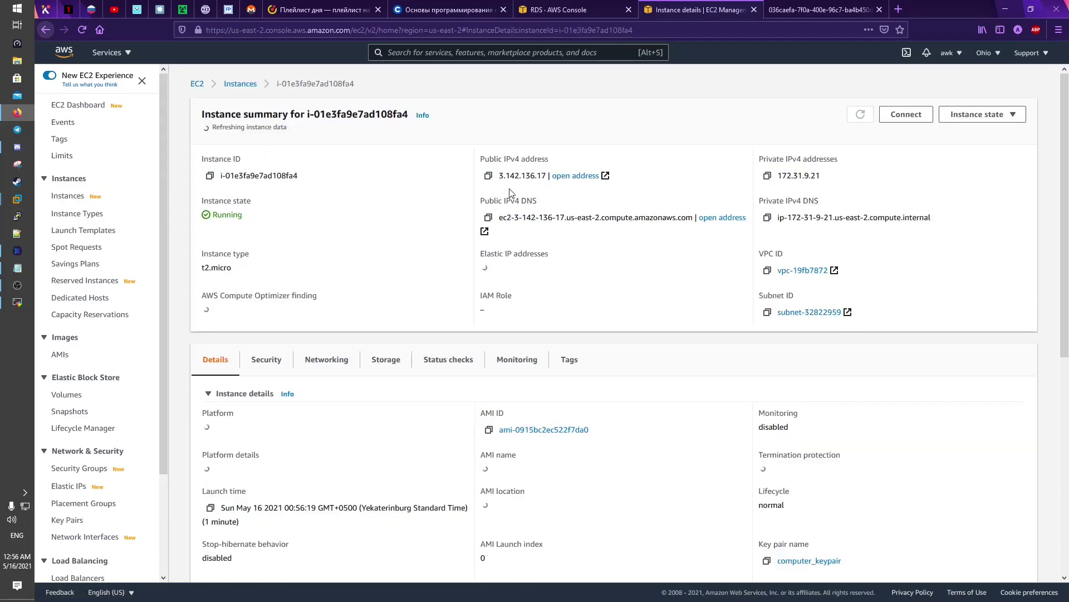
left_click(578, 174)
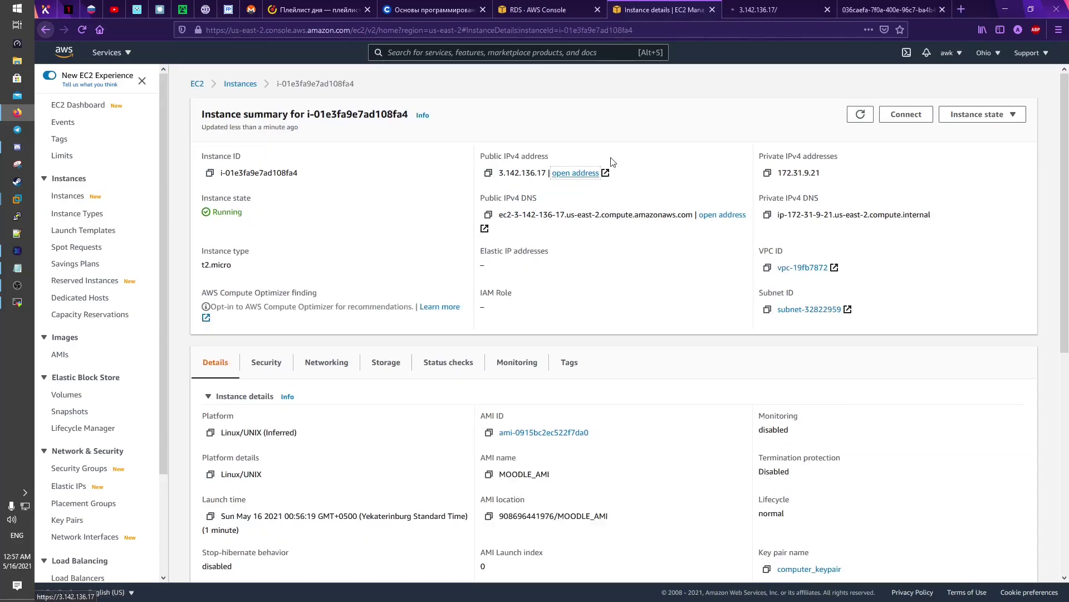
left_click(53, 31)
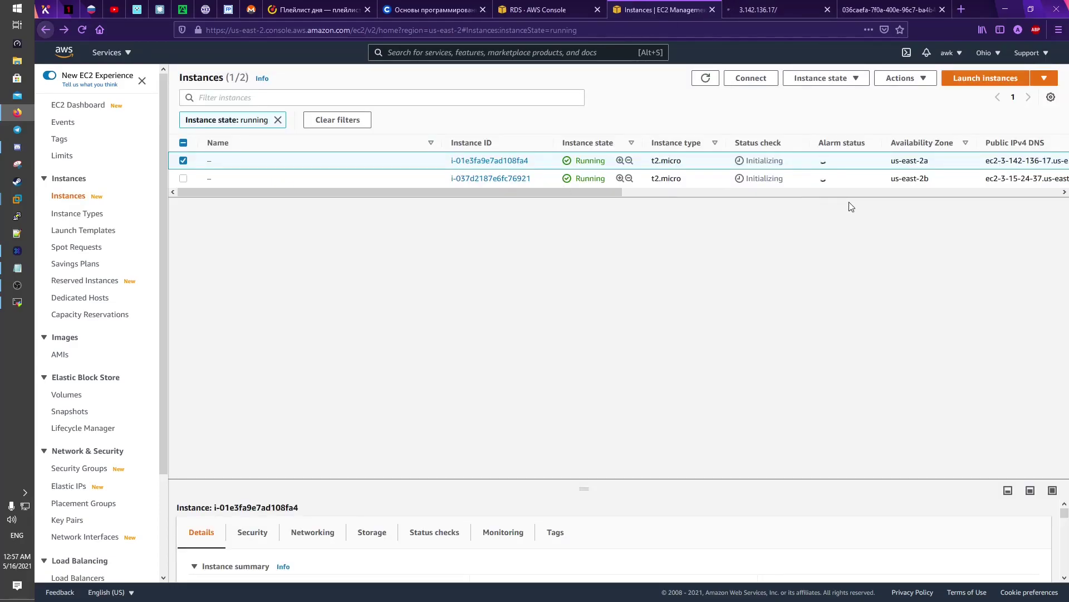
left_click(502, 179)
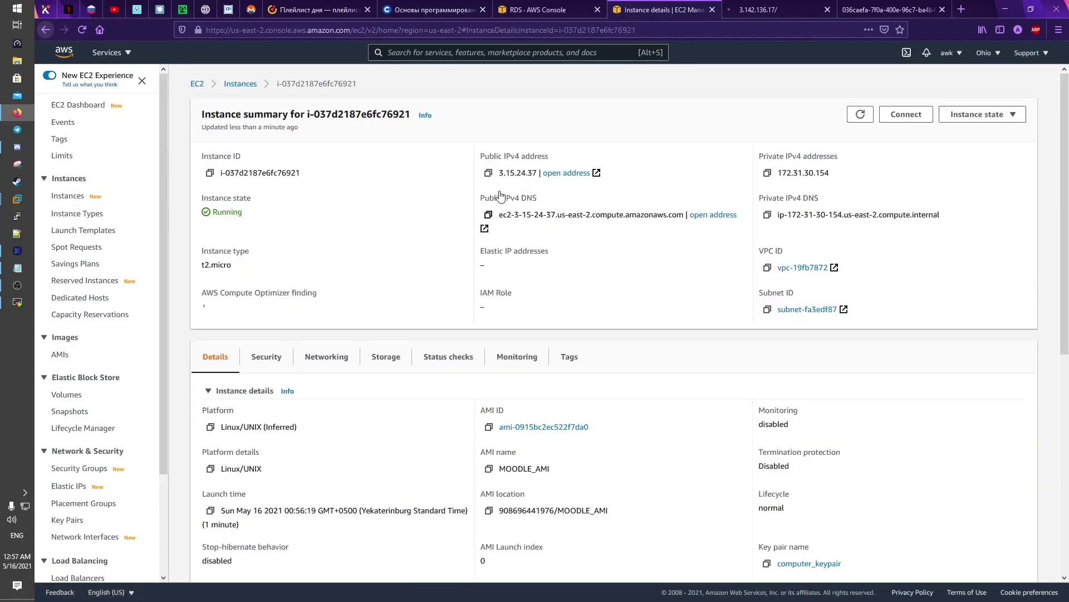
left_click(567, 176)
left_click(705, 13)
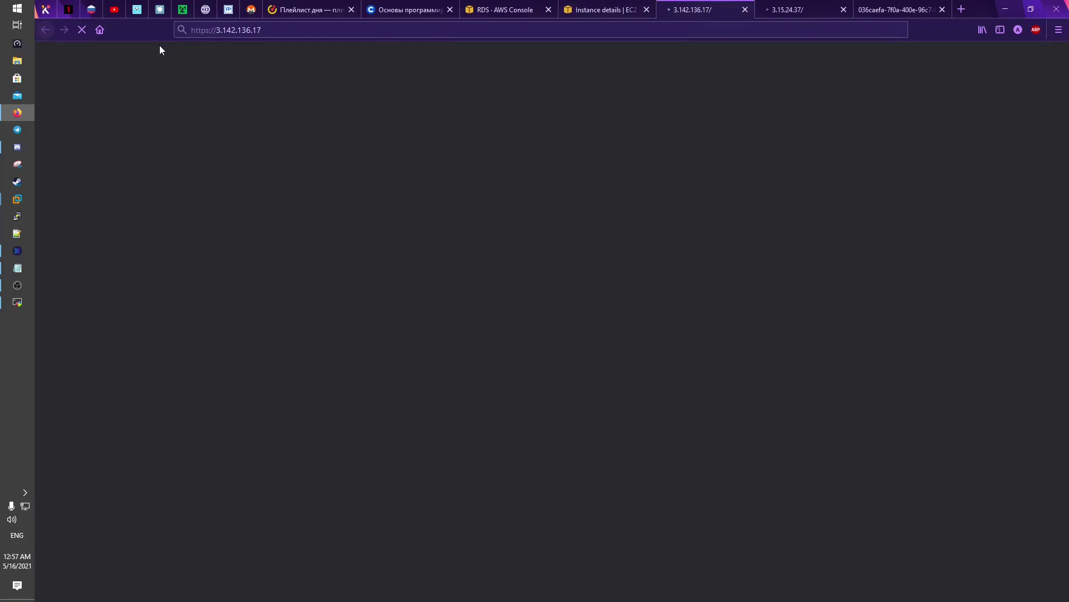
left_click(207, 30)
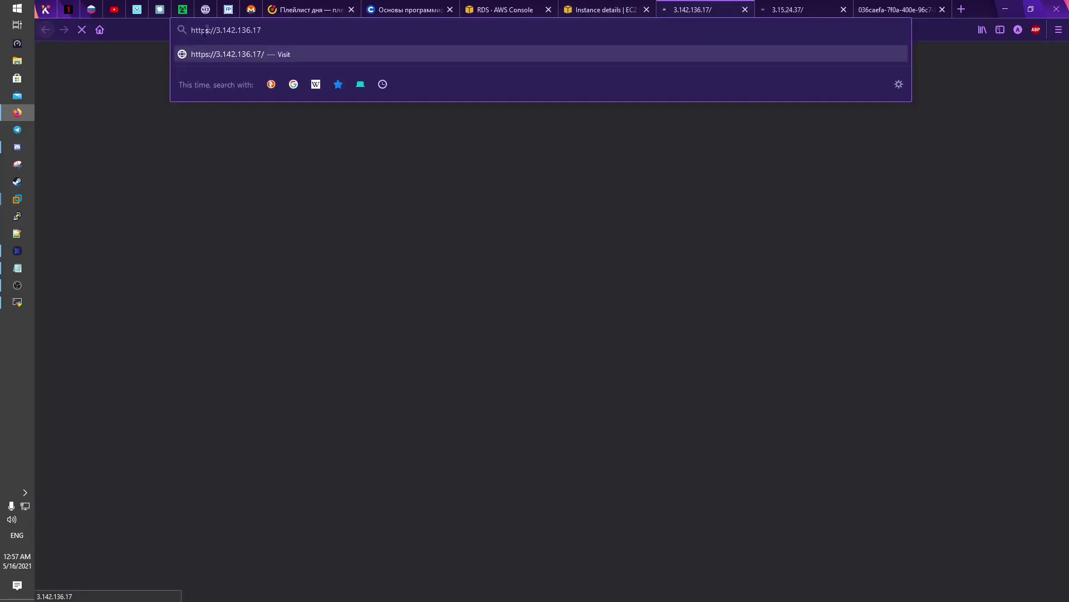
key("BackSpace")
key("Return")
left_click(277, 34)
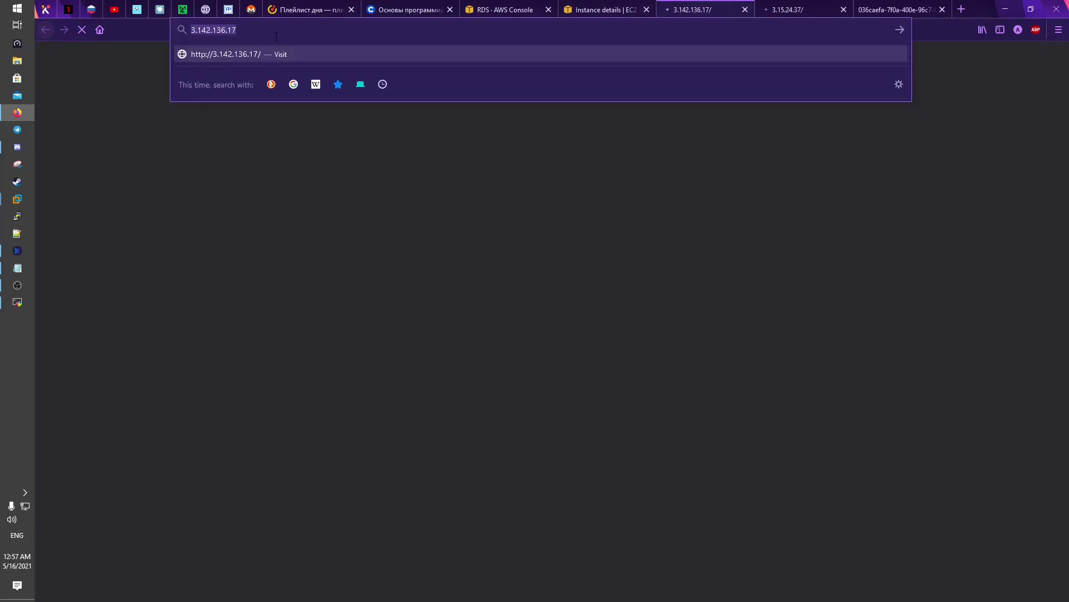
key("Right")
type(":8")
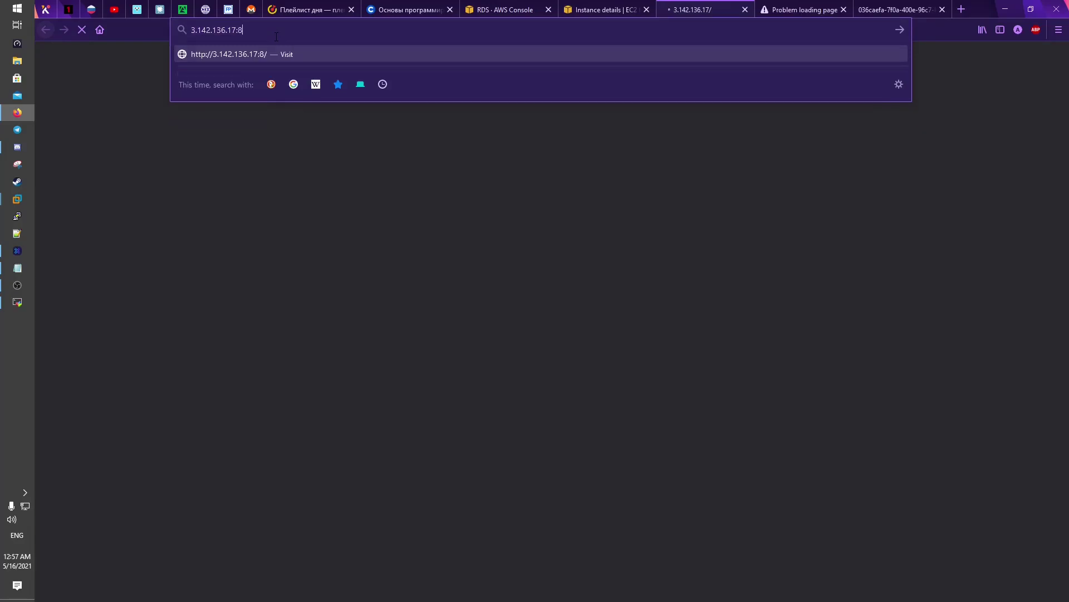
type("080")
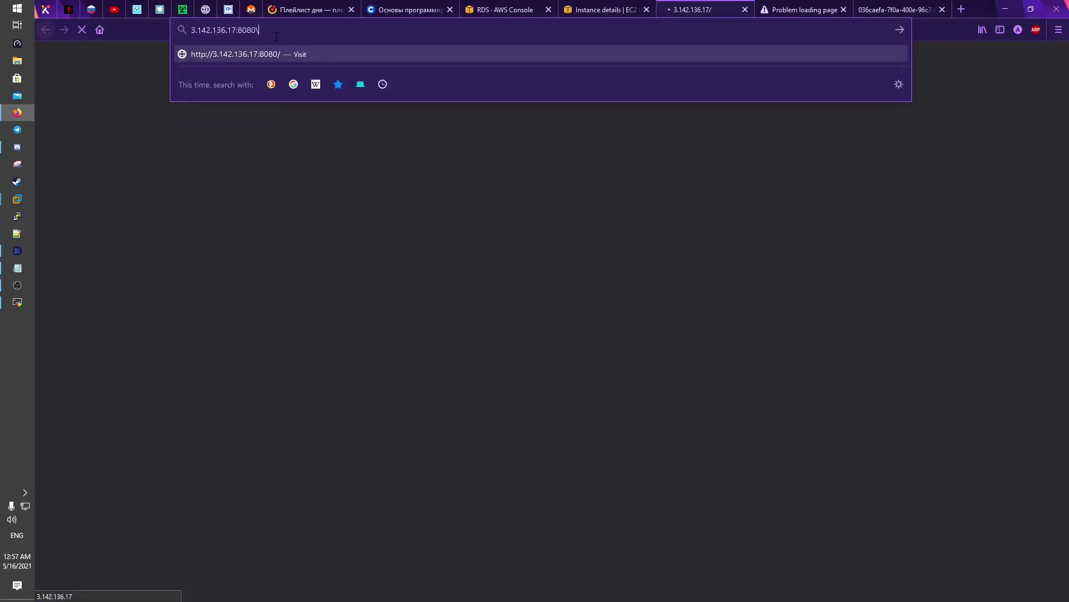
key("Return")
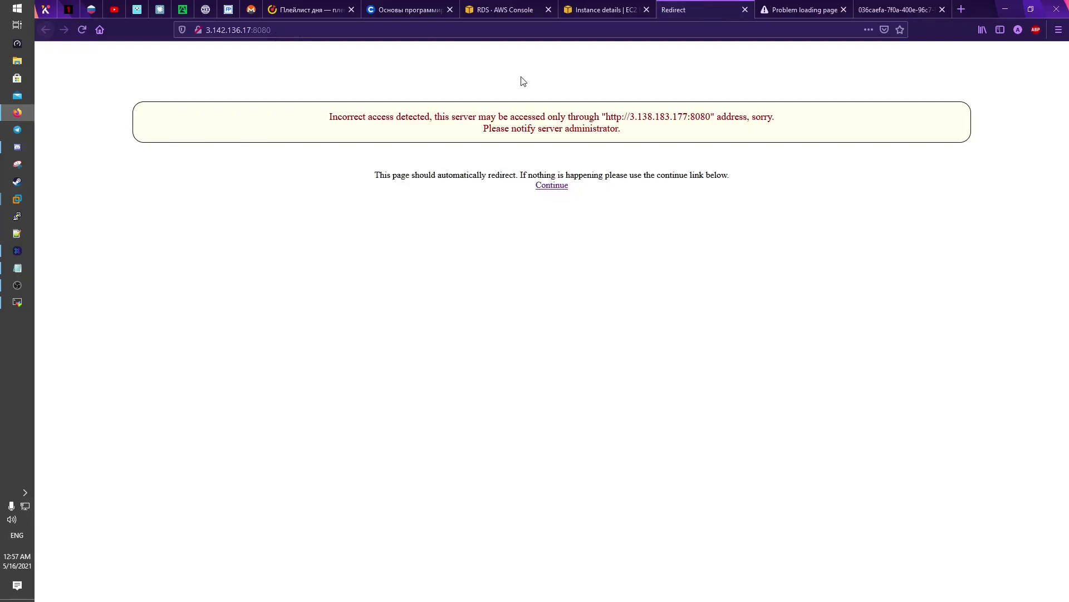
left_click(802, 9)
left_click(270, 30)
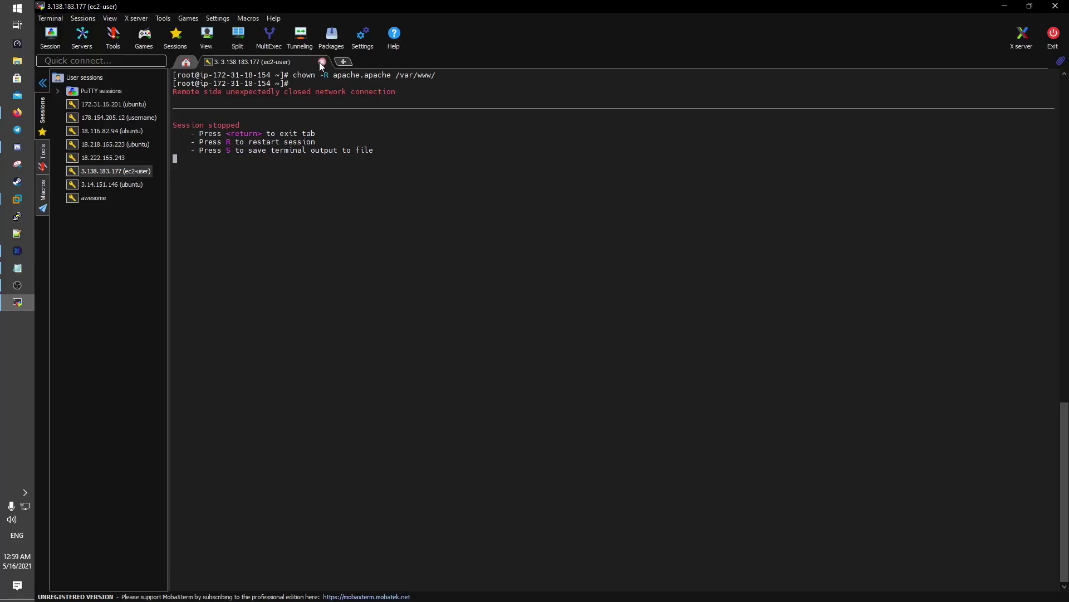
- In MobaXterm, close the stopped tab, delete old saved sessions, and start an SSH session
key("Return")
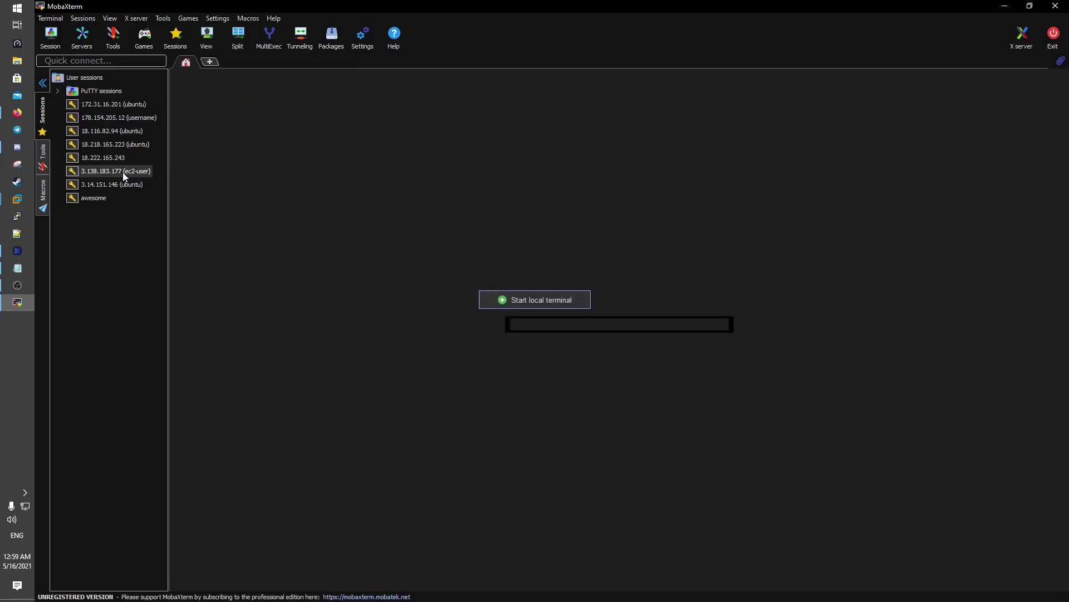
right_click(122, 172)
left_click(50, 37)
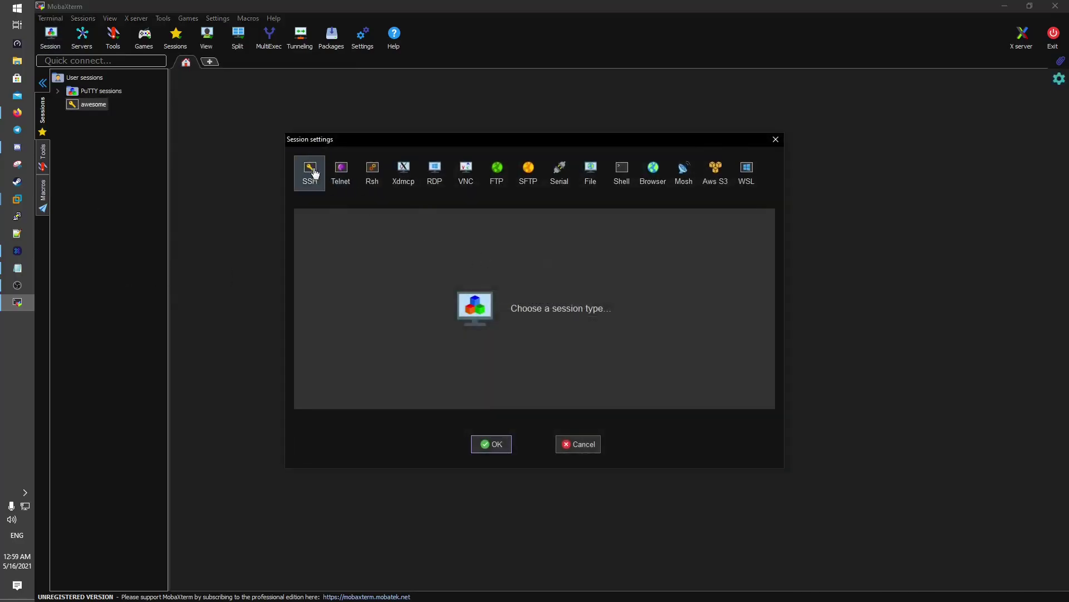
left_click(310, 172)
- Retry the timed-out page twice, then return to the EC2 instance details tab
left_click(25, 113)
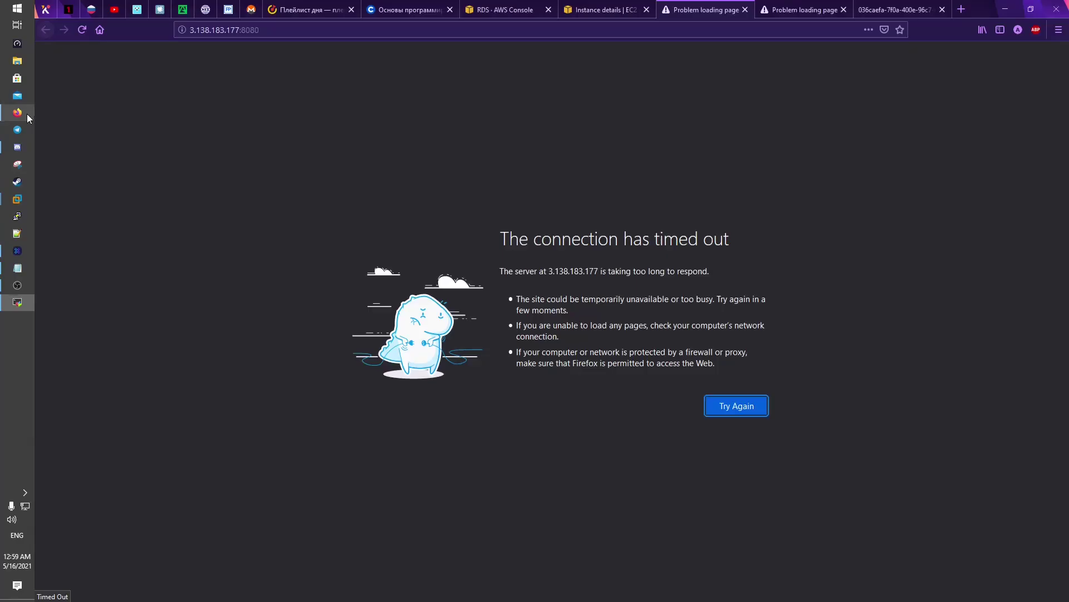
left_click(754, 405)
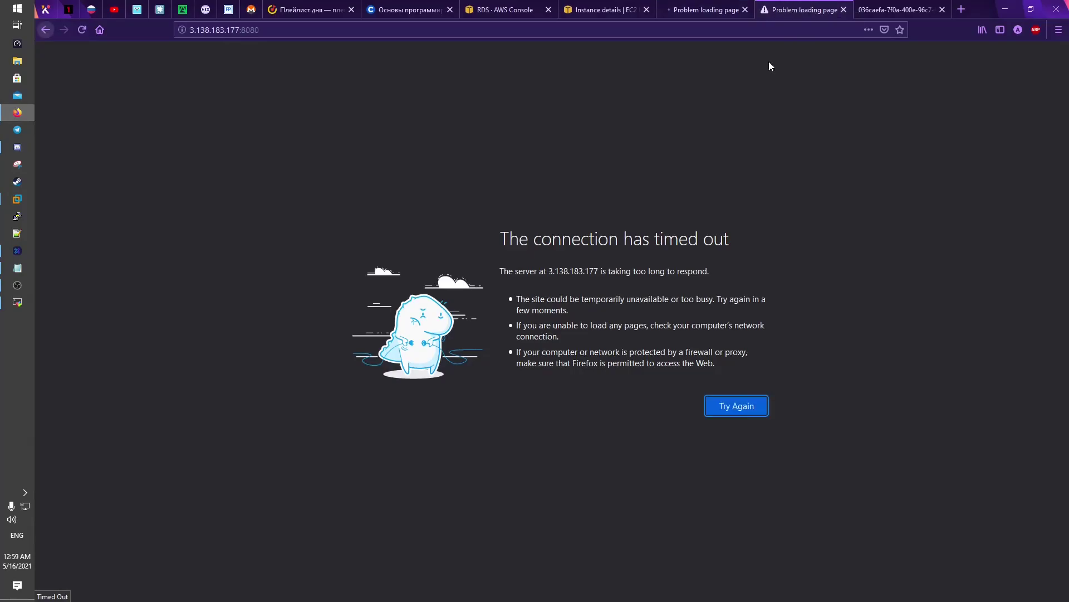
left_click(741, 406)
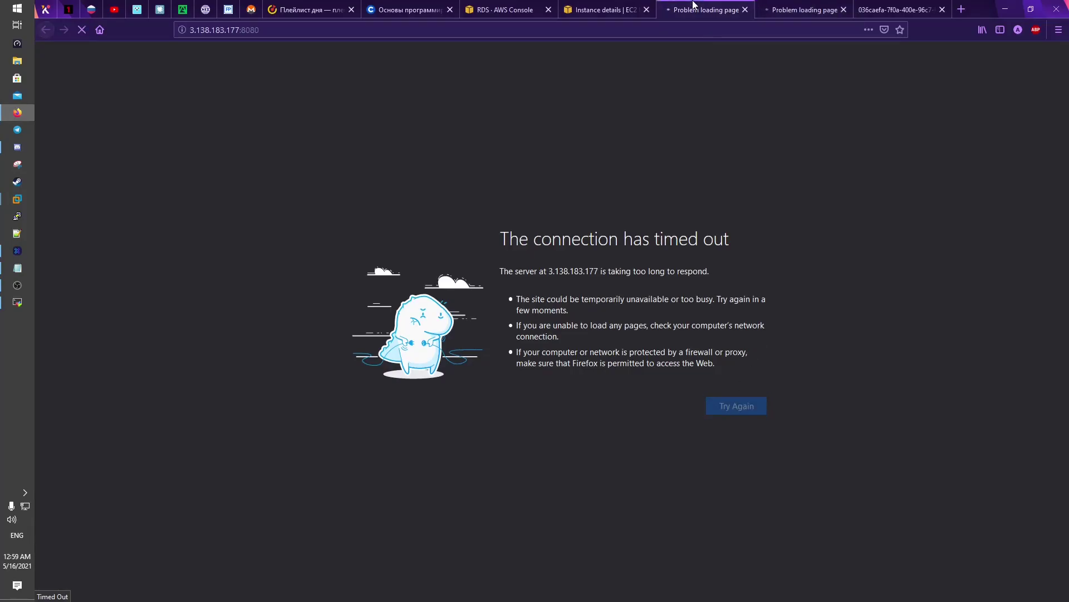
left_click(576, 9)
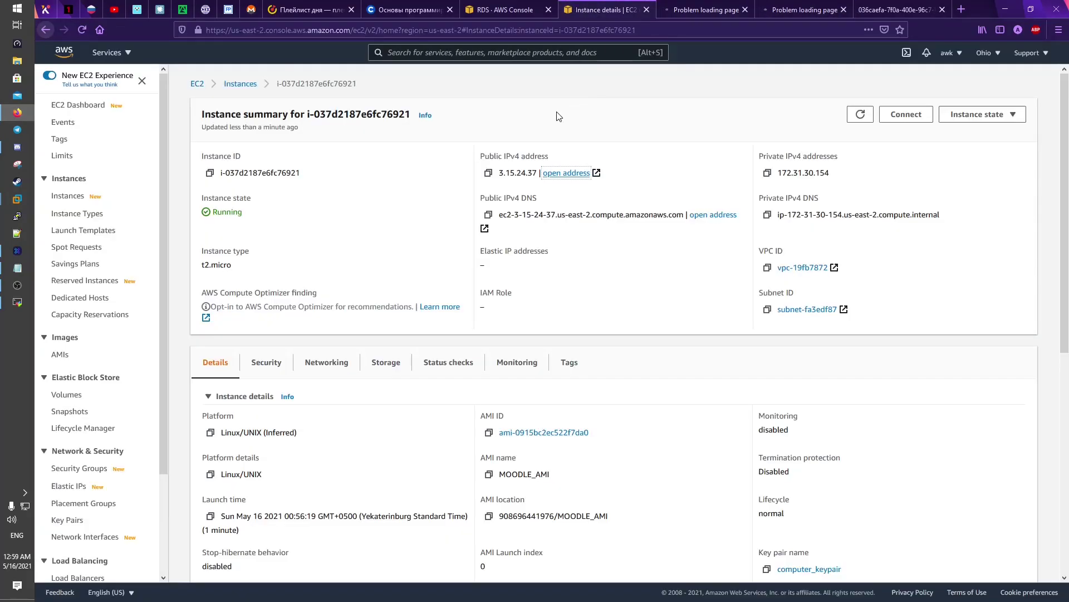
- Copy public IPv4 3.142.136.17 from running instance i-01e3fa9e7ad108fa4
left_click(248, 85)
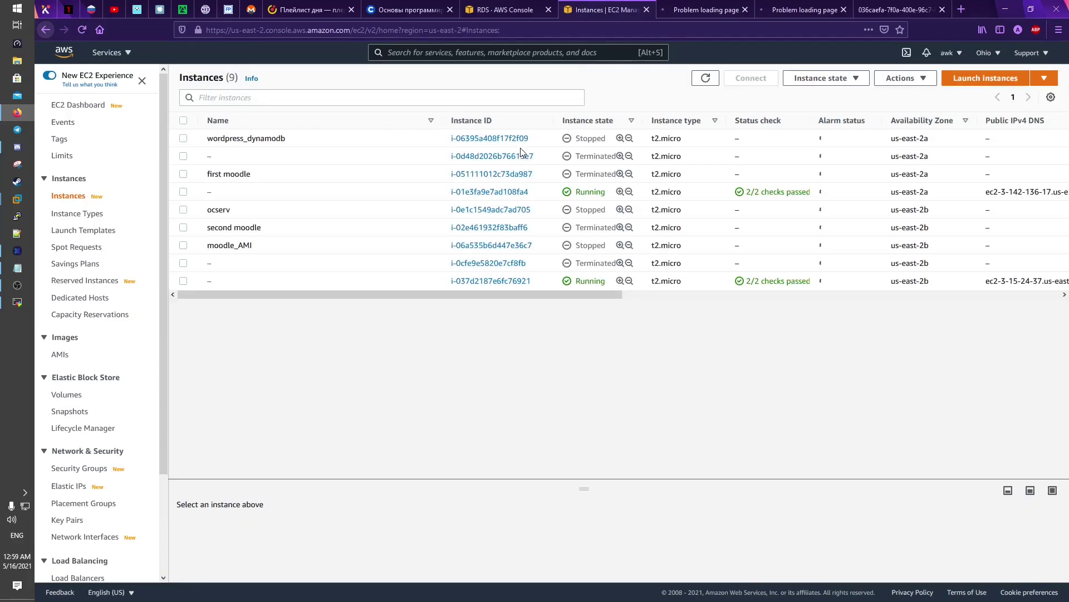
left_click(466, 192)
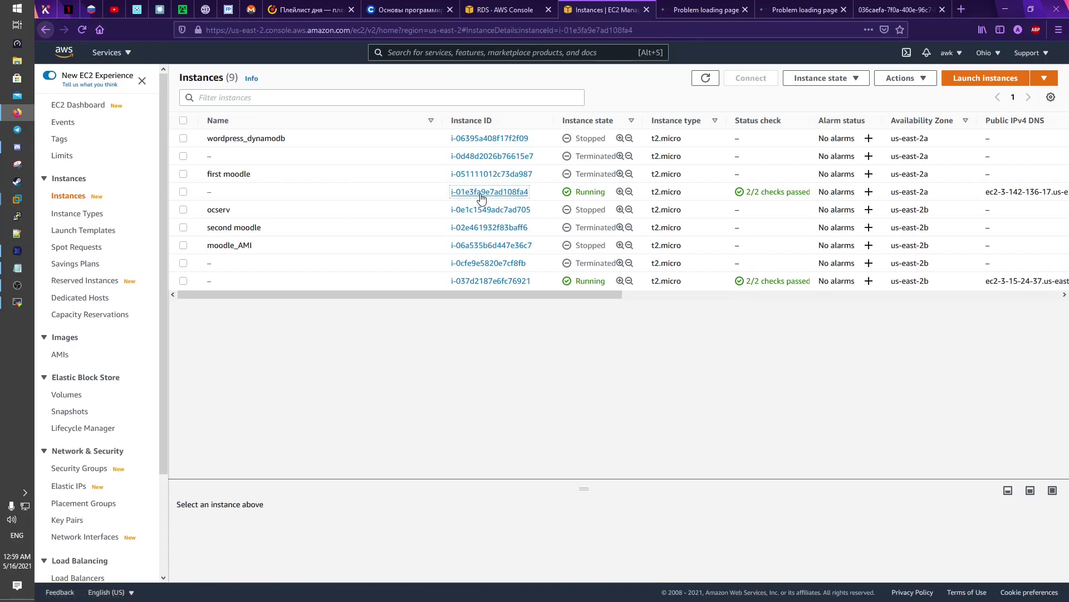
left_click(489, 174)
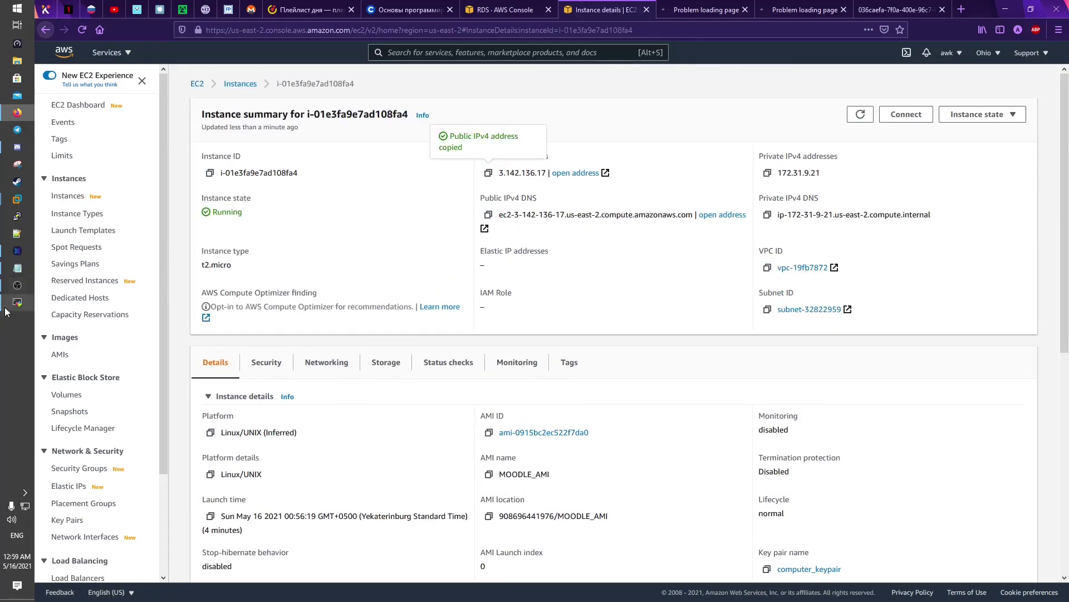
- In MobaXterm's new SSH session, set remote host to 3.142.136.17 and enable Specify username
left_click(17, 302)
left_click(386, 238)
key("ctrl+v")
left_click(496, 240)
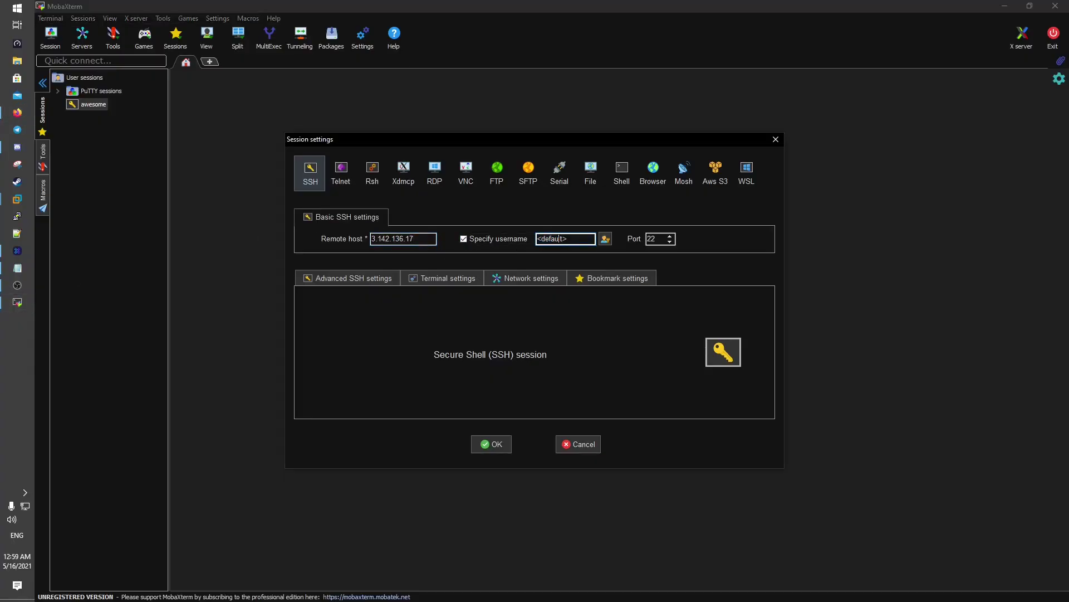
- Set username ec2-user and private key computer_keypair.pem, then connect to 3.142.136.17
key("Tab")
type("ec2-user")
left_click(346, 279)
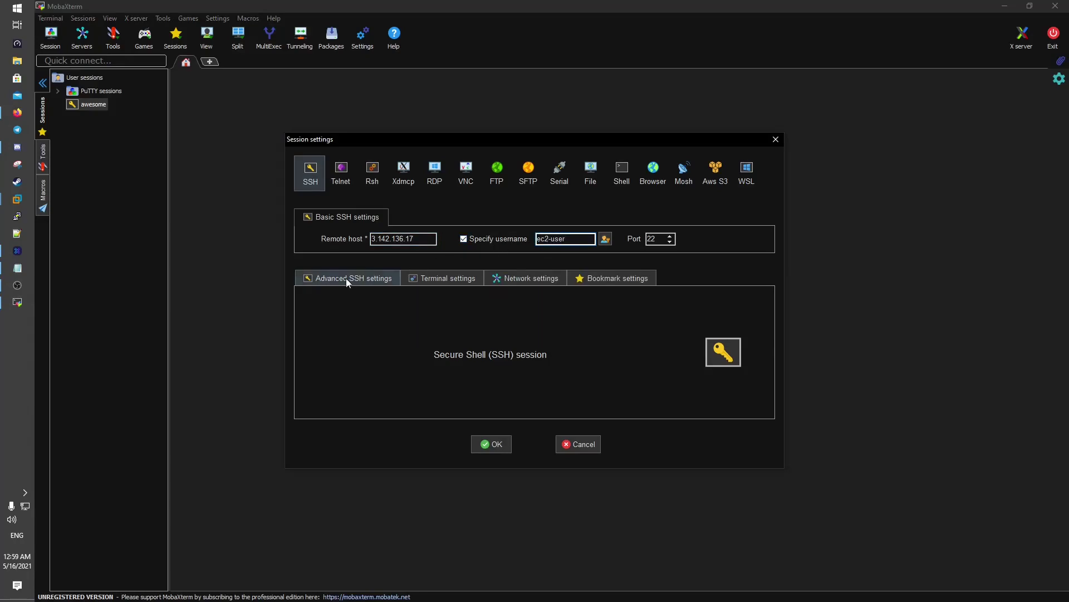
left_click(339, 378)
left_click(520, 377)
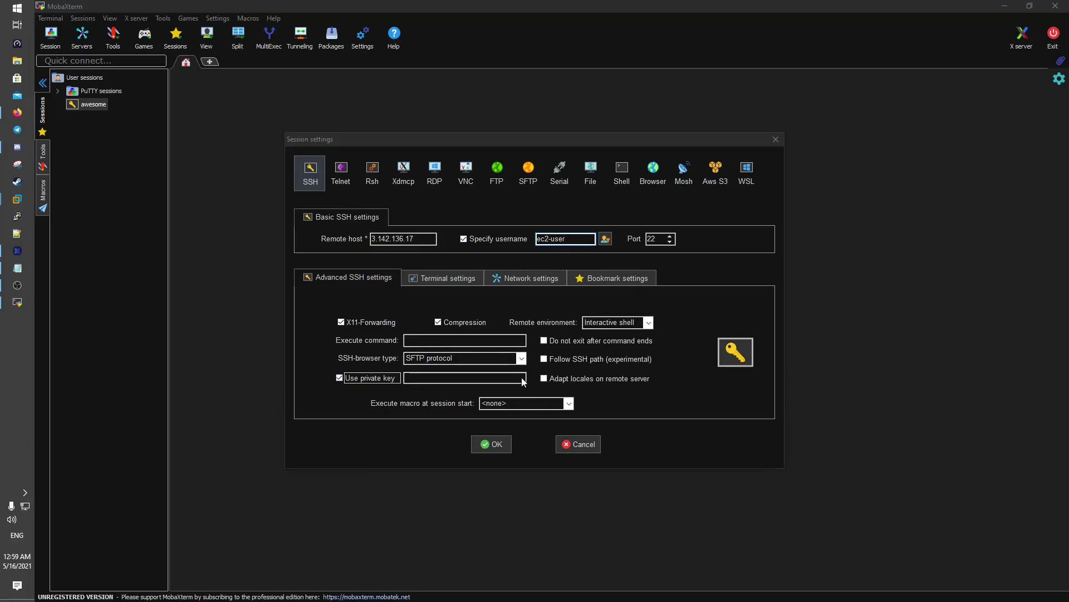
double_click(543, 346)
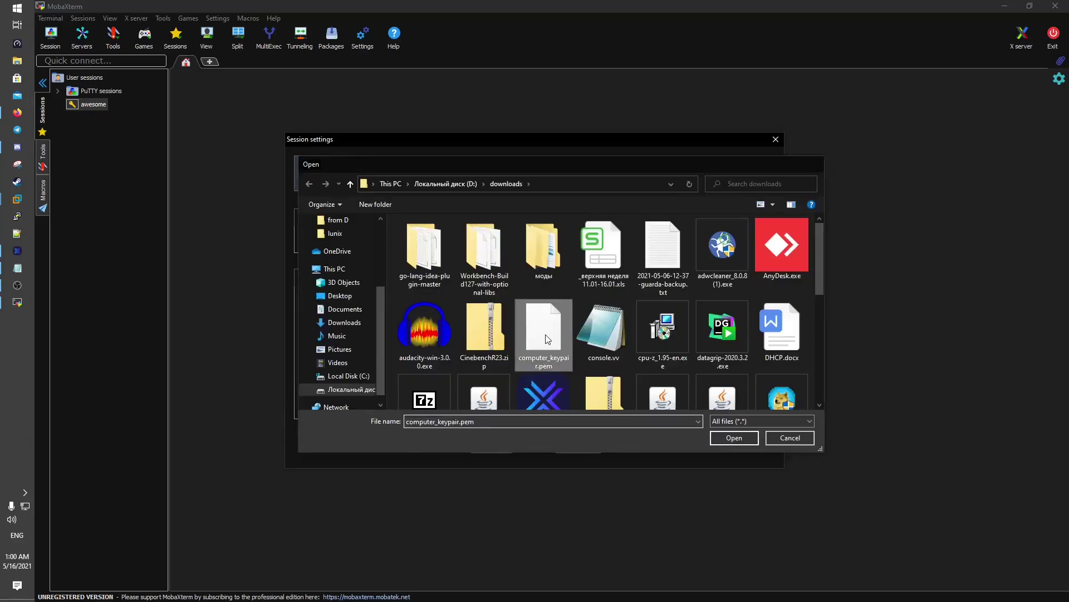
left_click(496, 444)
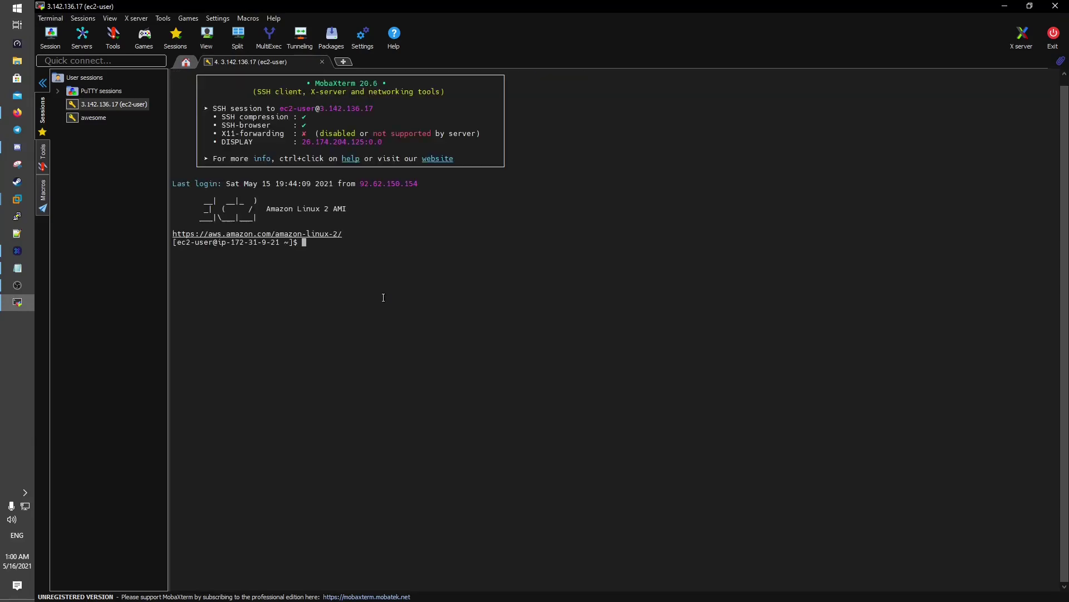
- Become root with sudo su - and open /var/www/html/config.php in vim
type("sudo su -")
key("Return")
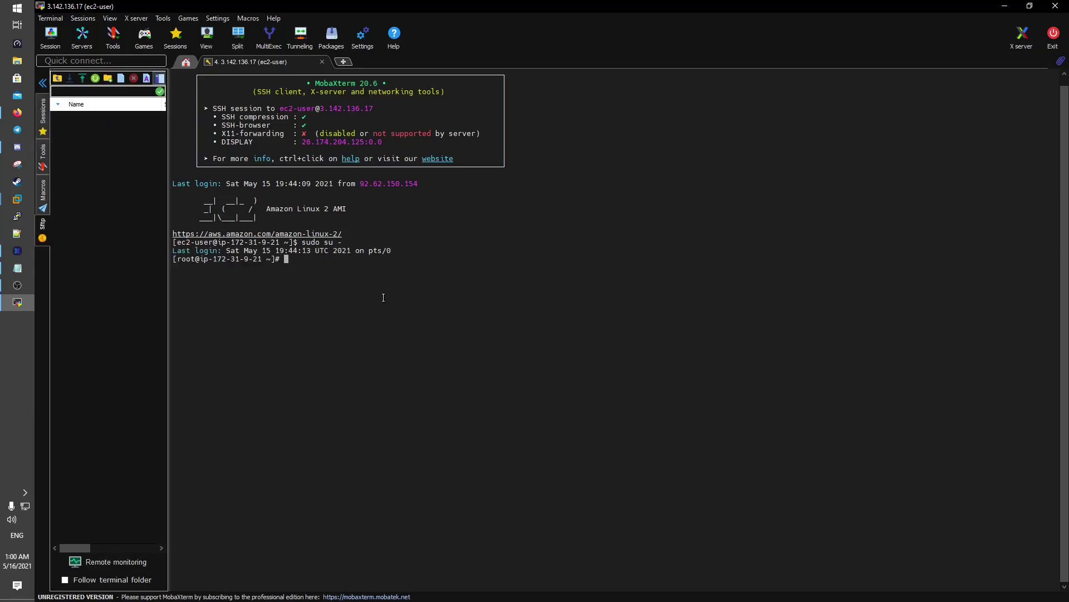
type("vim /etc/")
key("BackSpace")
key("BackSpace")
key("BackSpace")
key("BackSpace")
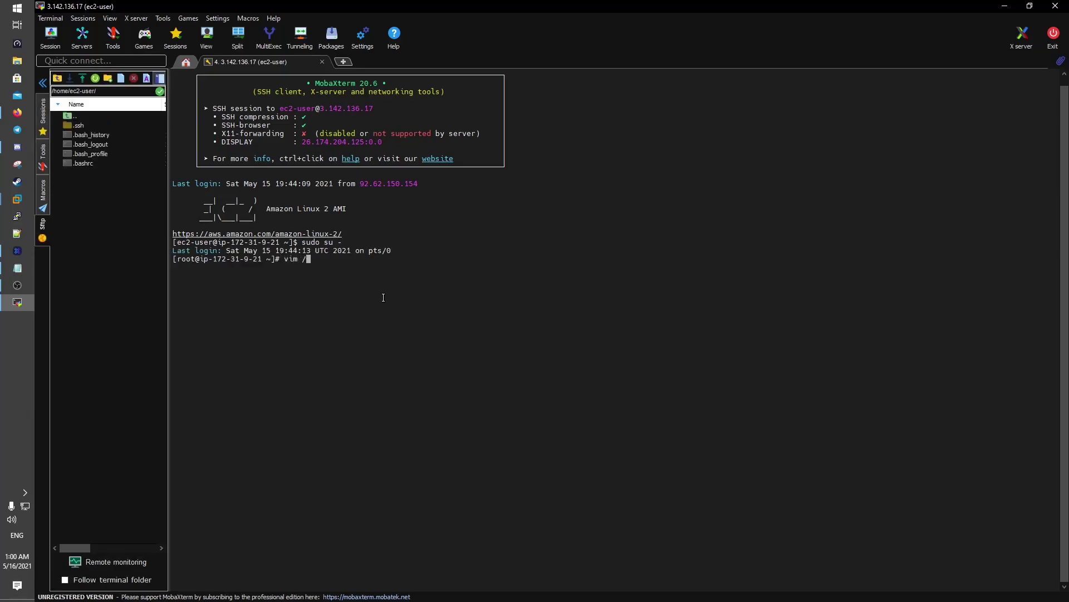
type("var/www/html/config.php")
key("Return")
key("Down")
key("Down")
key("Down")
key("Down")
key("Down")
key("Down")
key("Down")
key("Down")
key("Down")
key("Down")
key("Down")
key("Down")
key("Down")
key("Down")
key("Down")
key("Down")
key("Down")
key("Down")
key("Down")
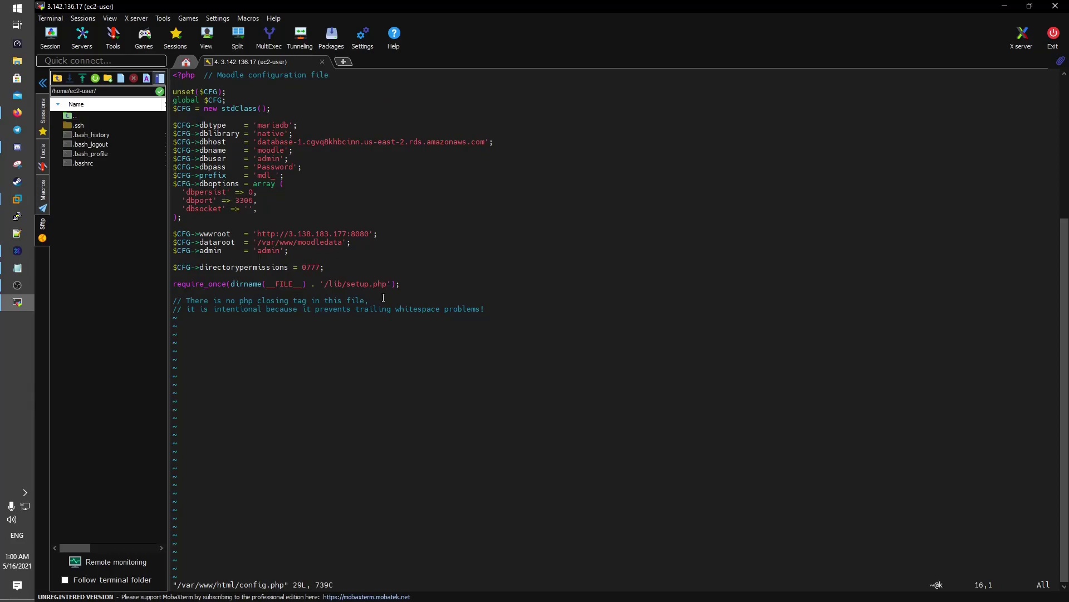
key("End")
key("i")
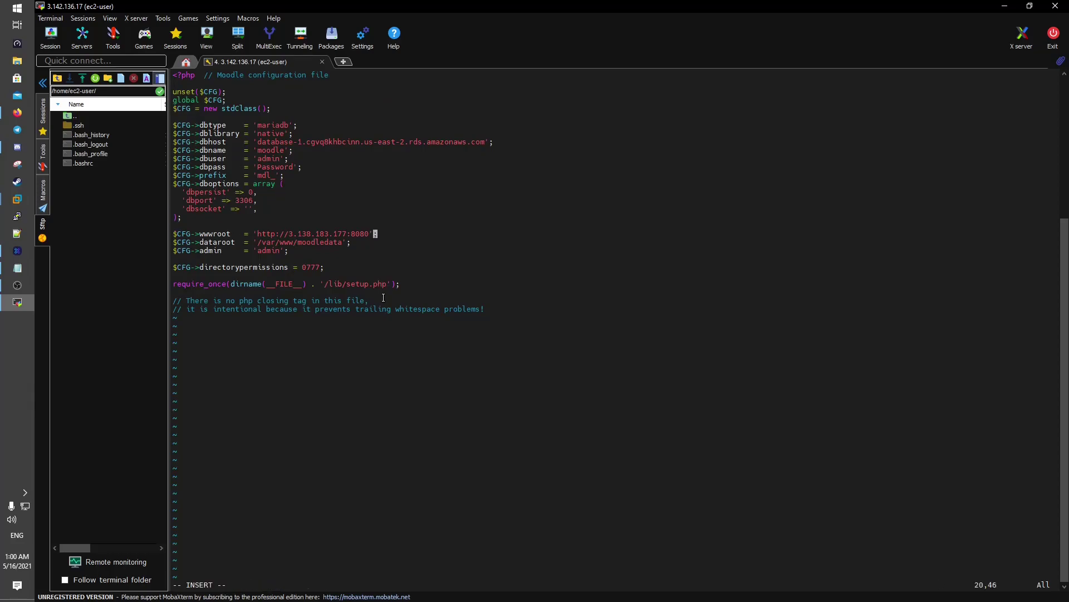
key("BackSpace")
key("BackSpace")
key("BackSpace")
key("BackSpace")
key("BackSpace")
key("BackSpace")
key("BackSpace")
key("BackSpace")
key("BackSpace")
key("BackSpace")
key("BackSpace")
key("BackSpace")
key("BackSpace")
key("BackSpace")
key("BackSpace")
key("BackSpace")
key("BackSpace")
key("BackSpace")
key("BackSpace")
key("BackSpace")
key("BackSpace")
key("BackSpace")
key("BackSpace")
key("BackSpace")
key("Escape")
key("u")
key("Left")
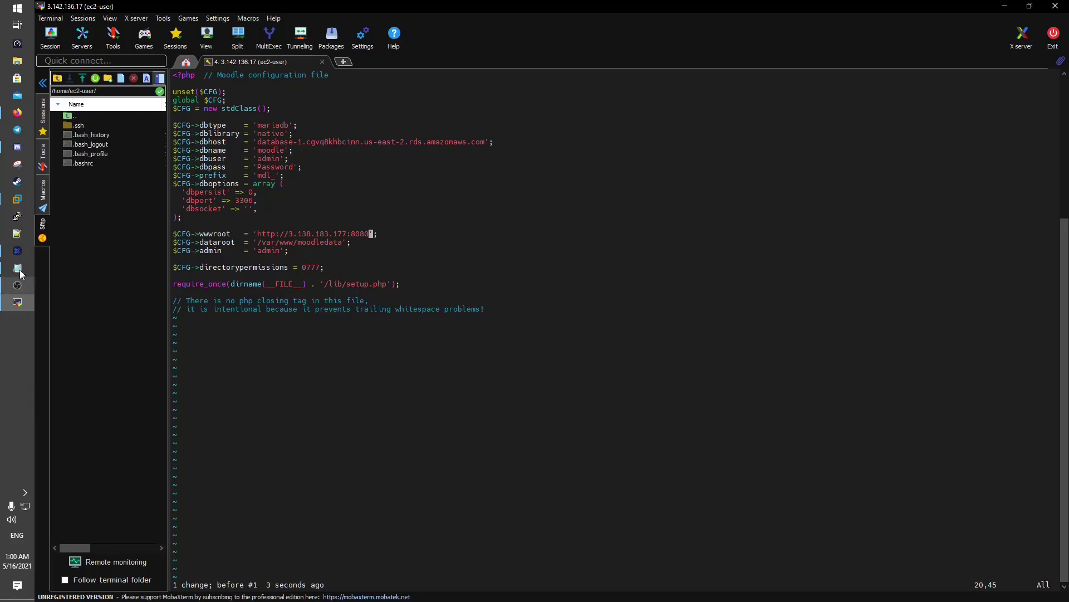
left_click(17, 268)
left_click(162, 160)
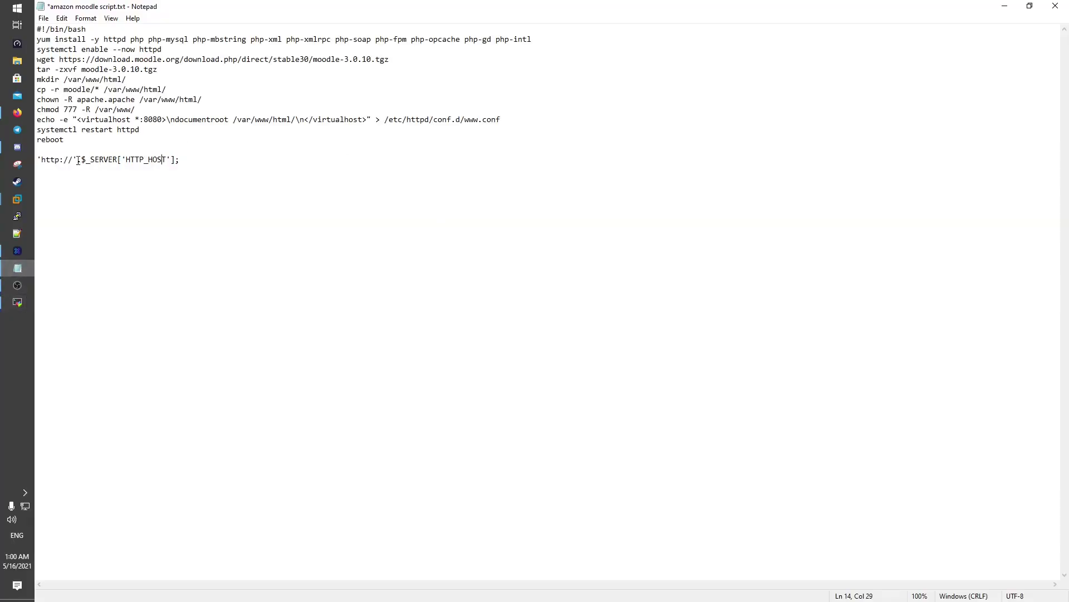
left_click_drag(73, 160, 179, 164)
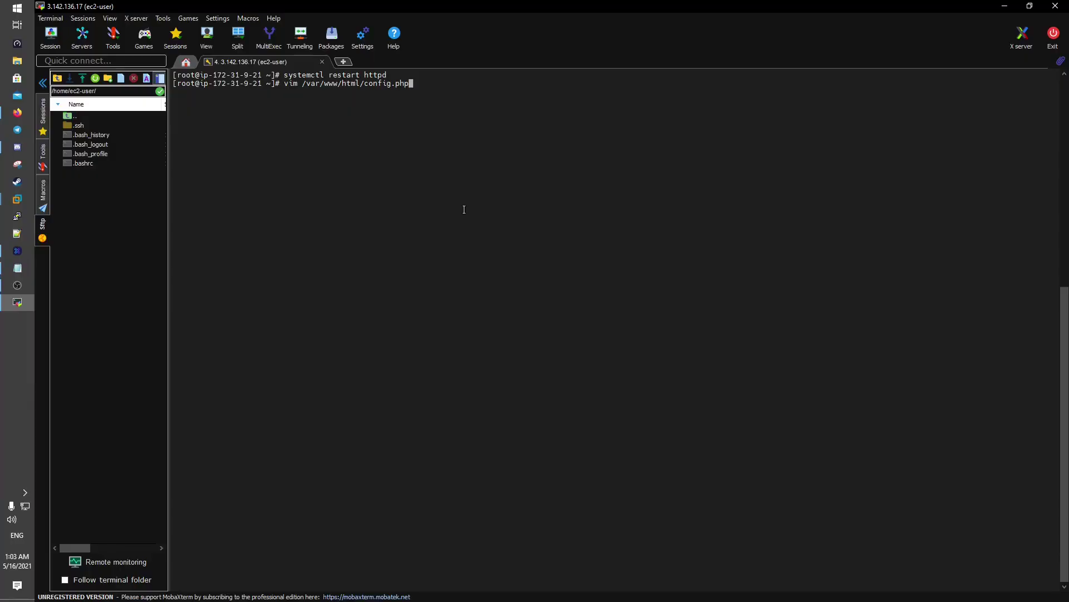
- Remove the leftover :8080, save config.php with :wq, and reload the Moodle page
key("Return")
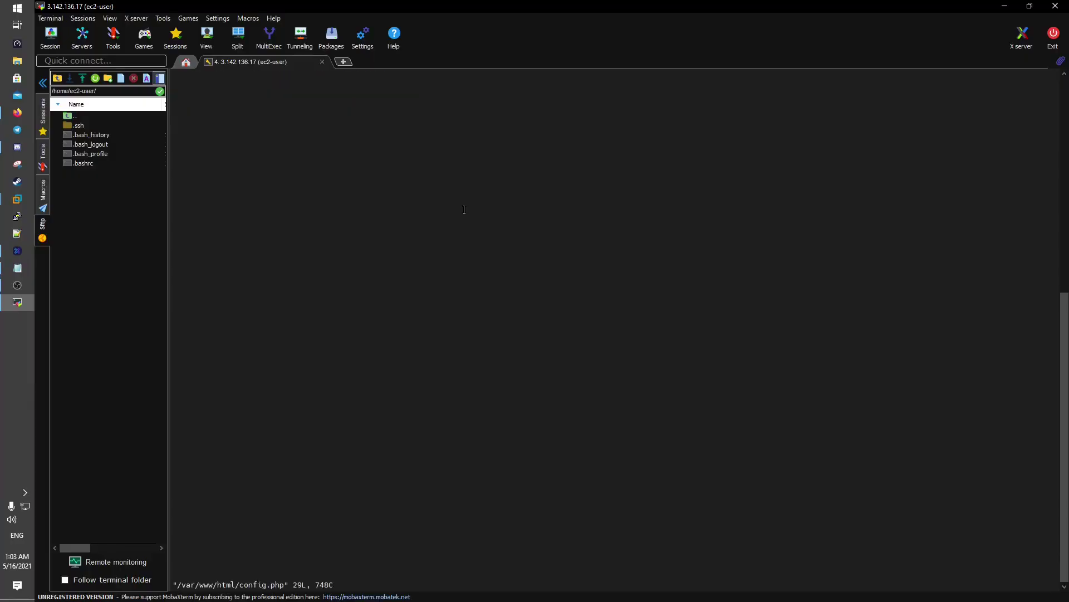
key("i")
key("BackSpace")
key("BackSpace")
key("BackSpace")
key("BackSpace")
key("BackSpace")
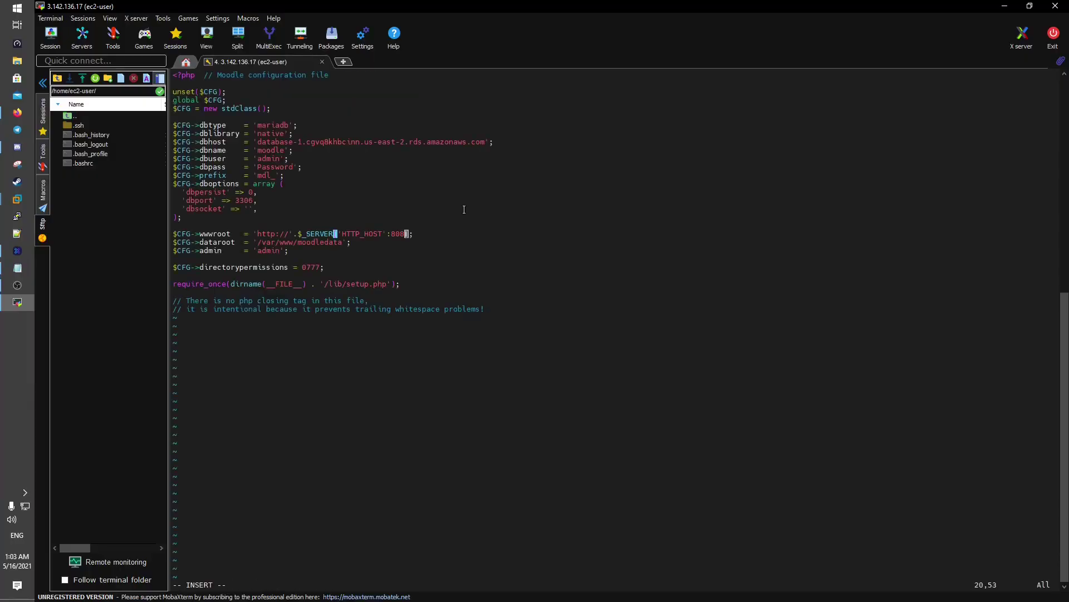
key("Escape")
type(":wq")
key("Return")
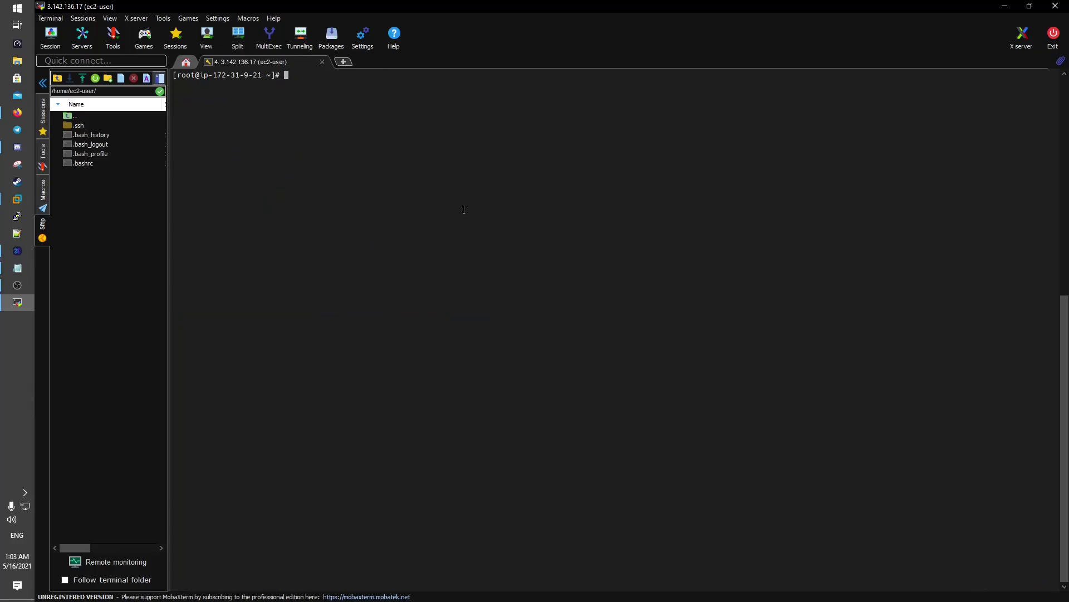
key("alt+Tab")
key("F5")
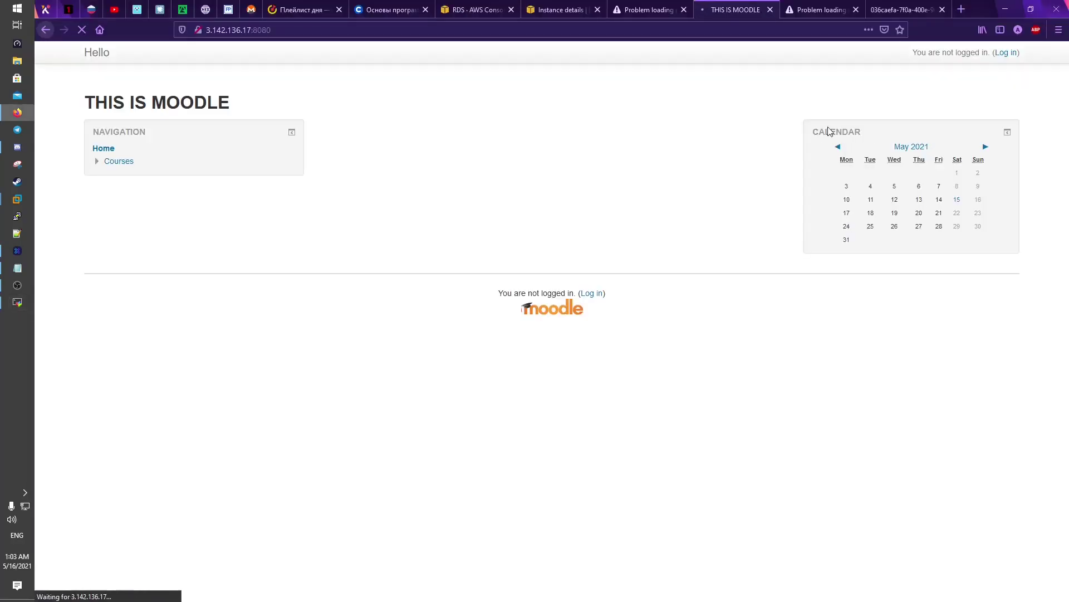
- Log in to Moodle as admin with the account password, declining Firefox's save-login offer
left_click(1010, 54)
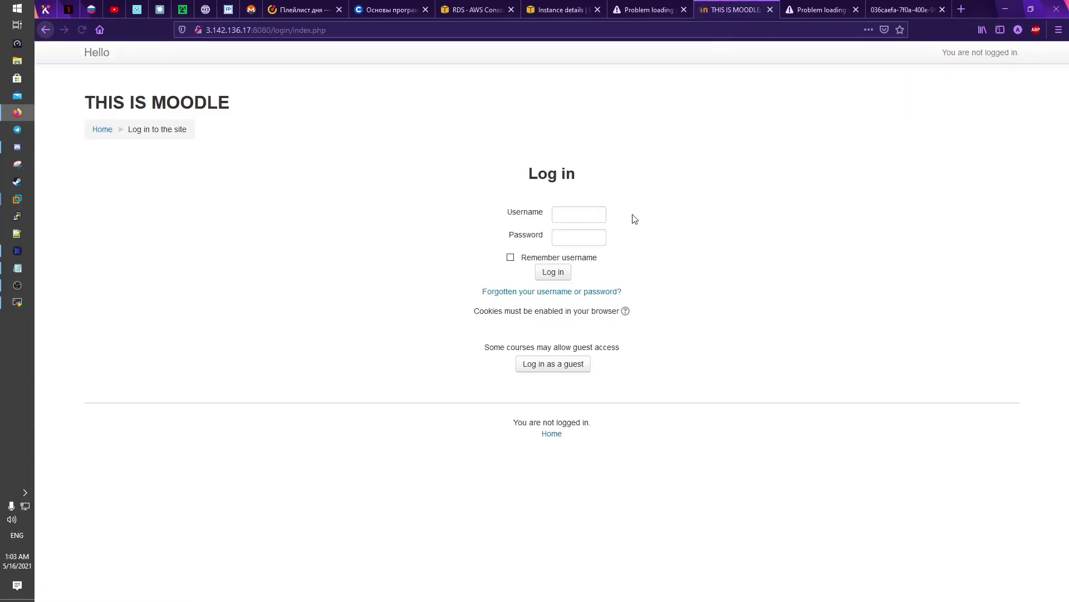
left_click(592, 215)
type("admin")
key("Tab")
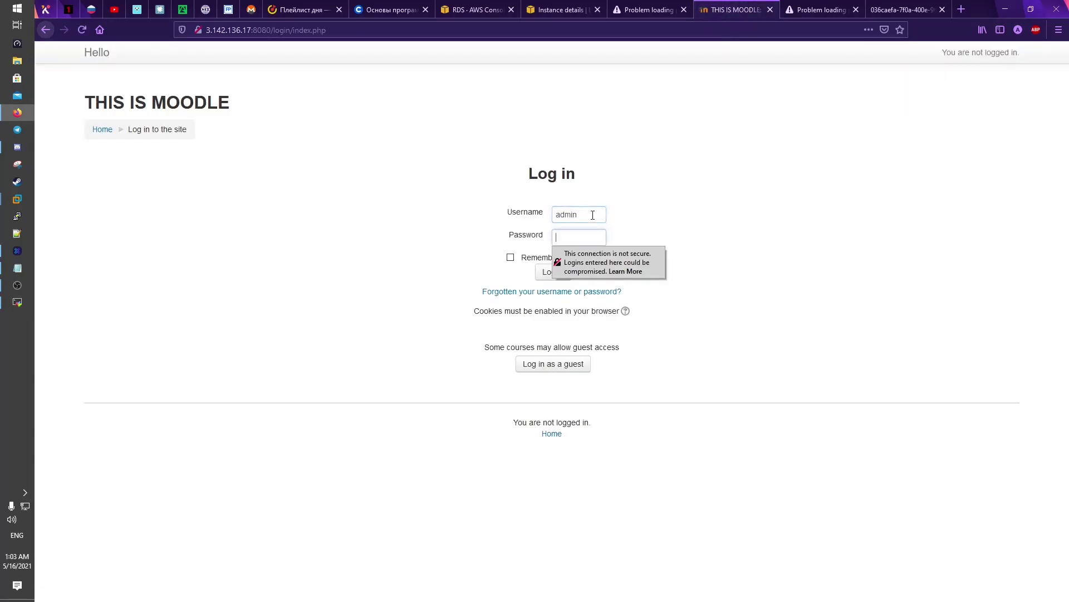
type("••••••••")
key("Return")
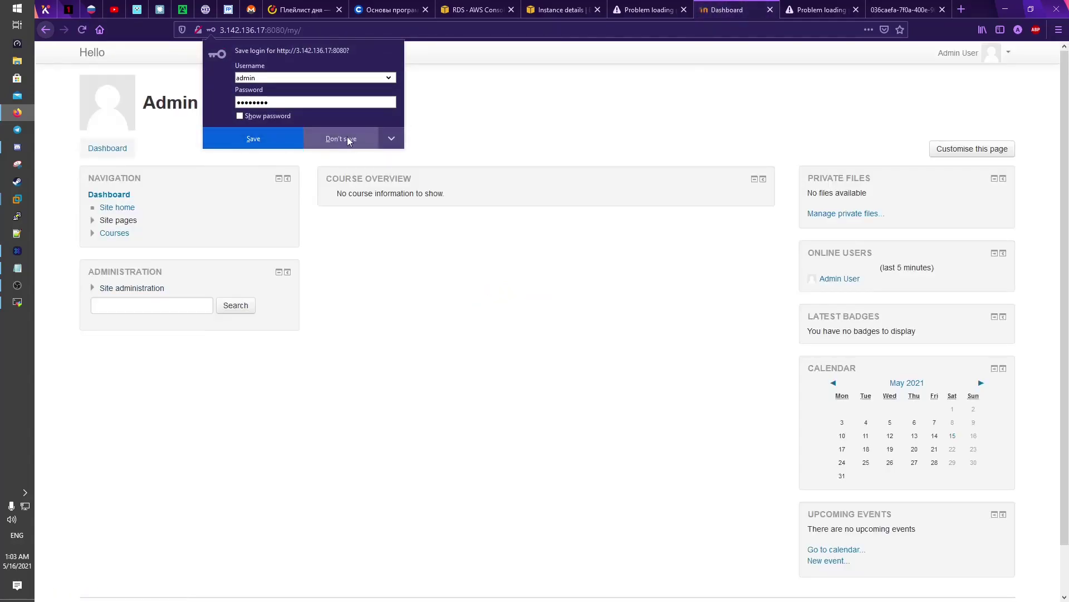
left_click(347, 138)
left_click(819, 9)
- Copy public IPv4 3.15.24.37 from instance i-037d2187e6fc76921 for use in MobaXterm
left_click(547, 8)
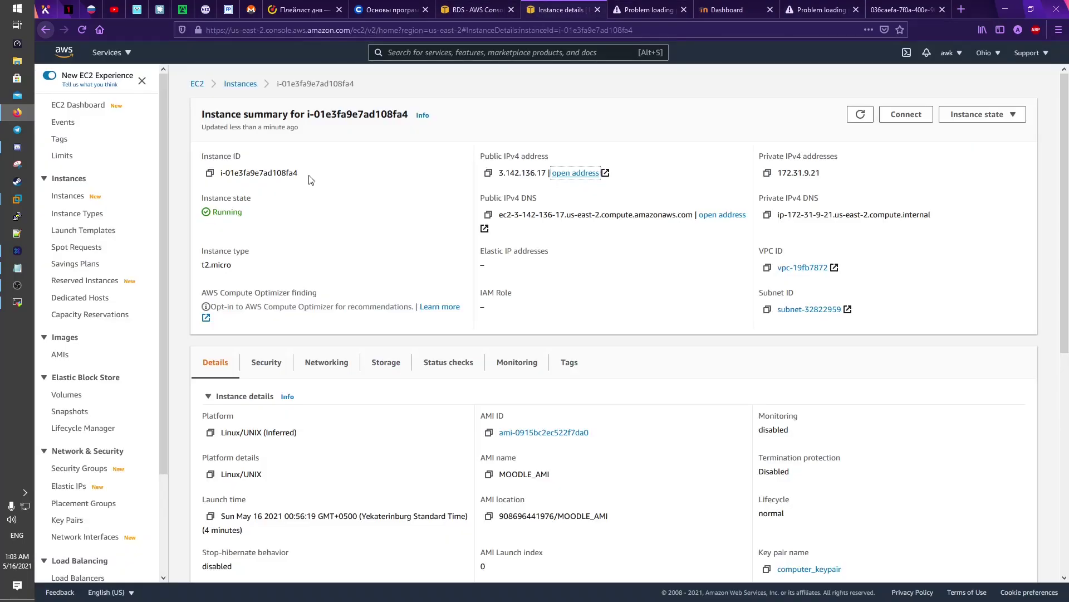
left_click(239, 85)
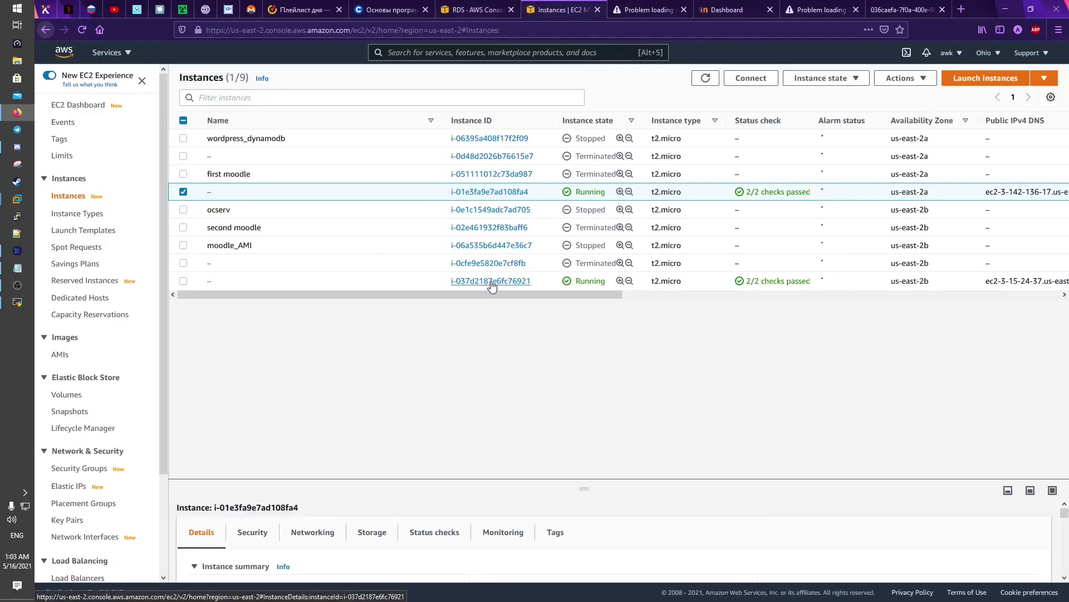
left_click(490, 282)
left_click(488, 173)
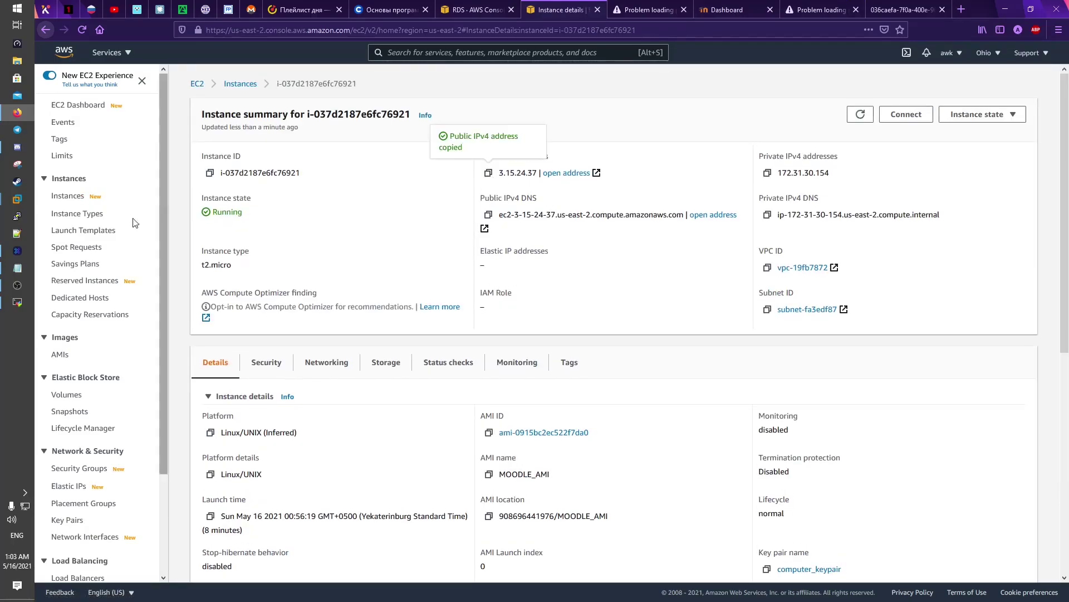
left_click(18, 302)
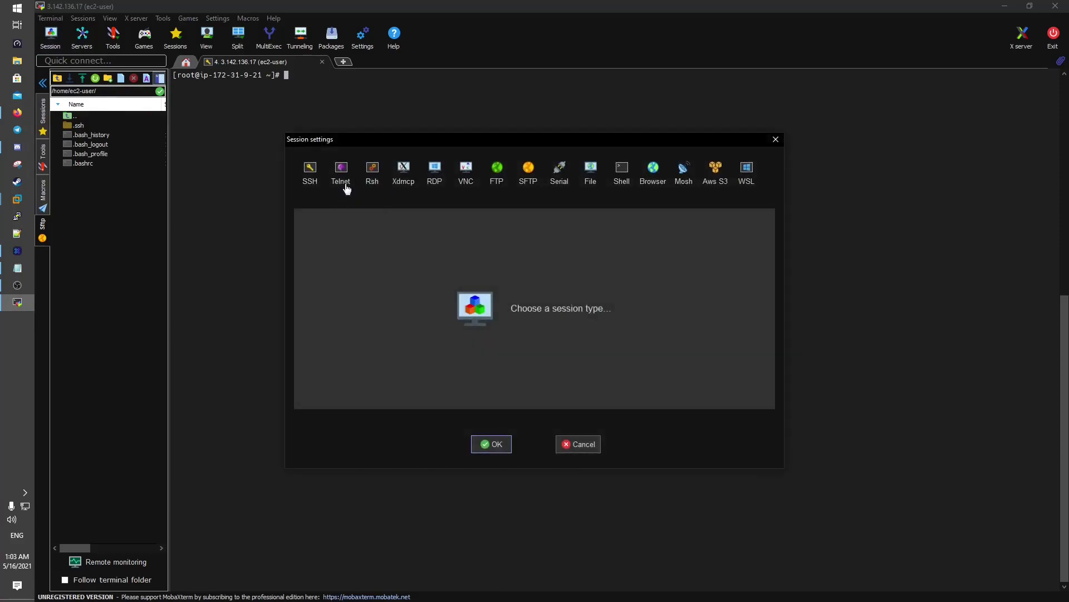
- Start an SSH session to 3.15.24.37 as ec2-user using private key computer_keypair.pem
left_click(310, 173)
key("ctrl+v")
left_click(464, 239)
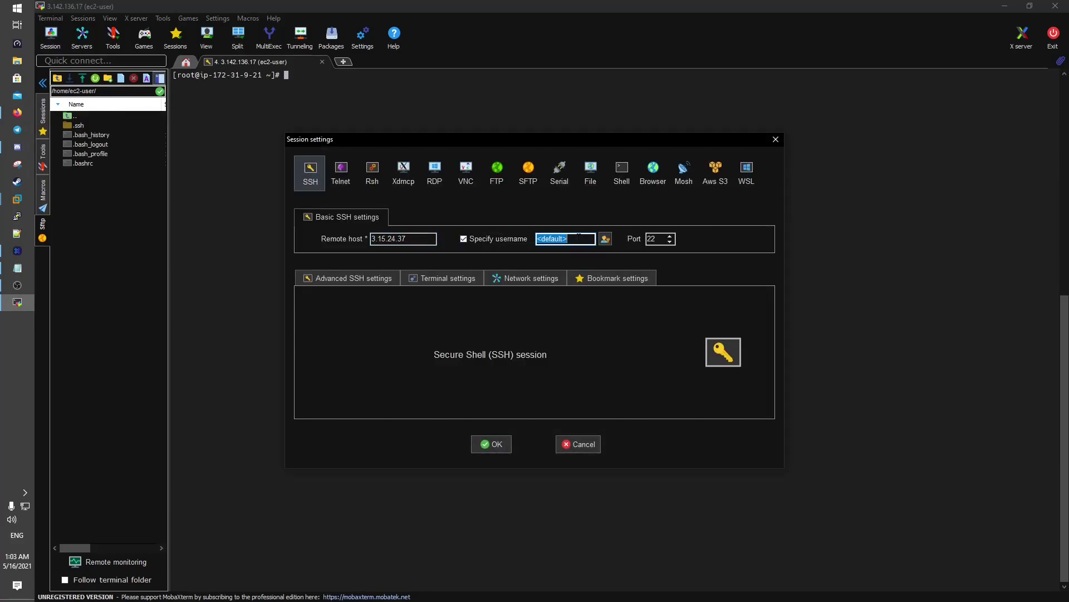
type("ec2-user")
left_click(337, 278)
left_click(339, 378)
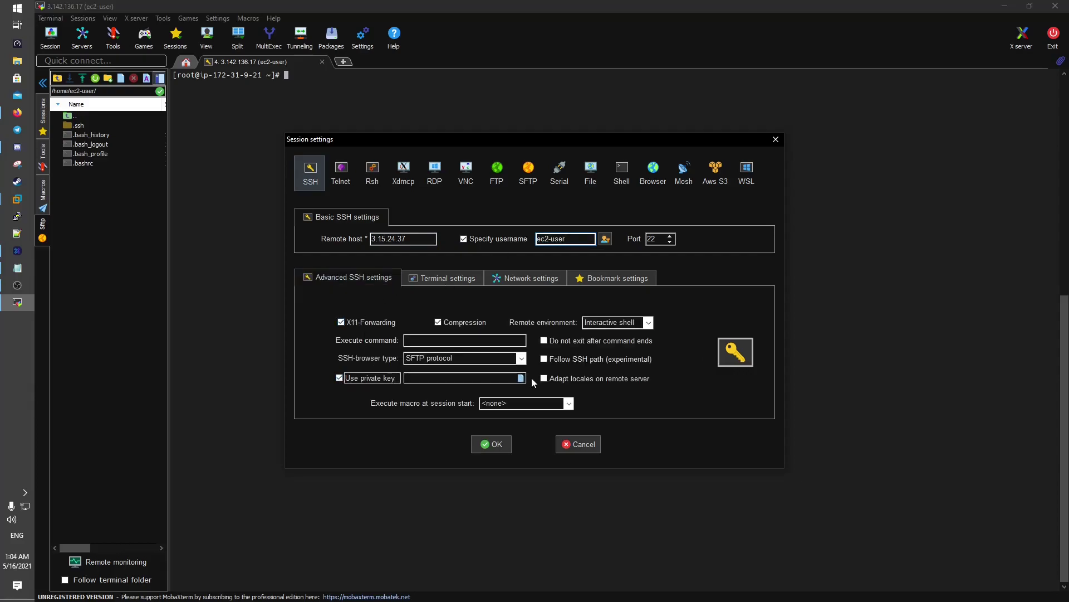
left_click(521, 378)
double_click(554, 347)
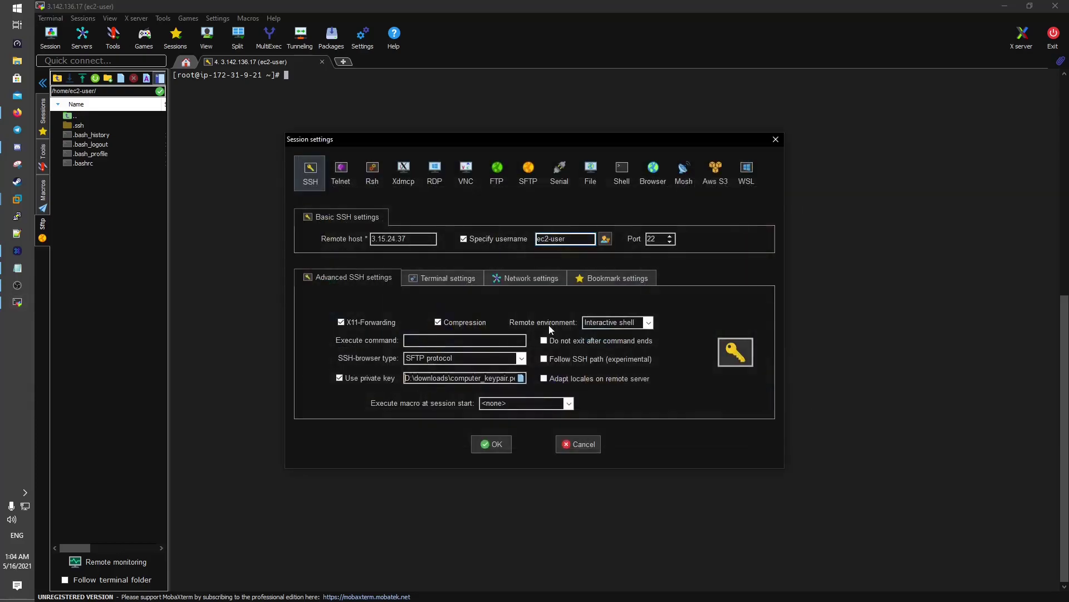
left_click(487, 447)
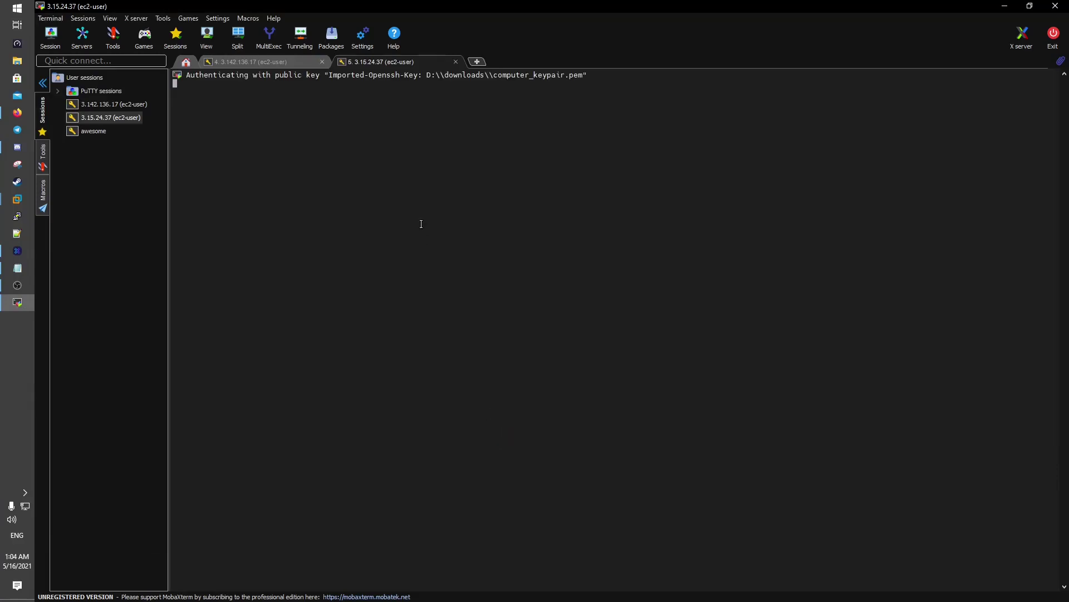
- Become root with sudo su - and open /var/www/html/config.php in vim
type("vi")
key("BackSpace")
key("BackSpace")
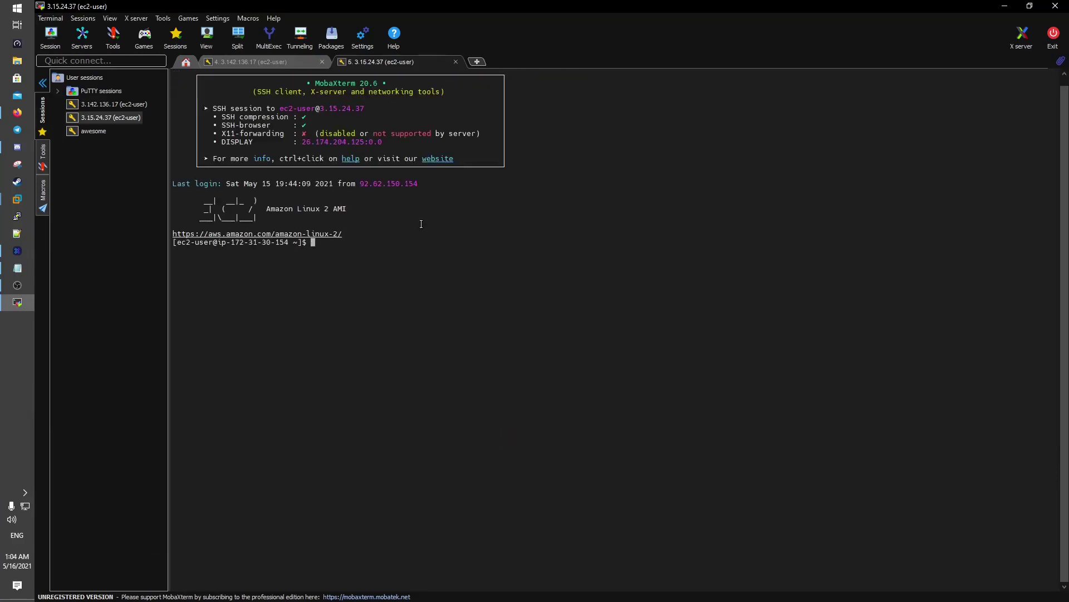
type("sudo su -")
key("Return")
type("vim ")
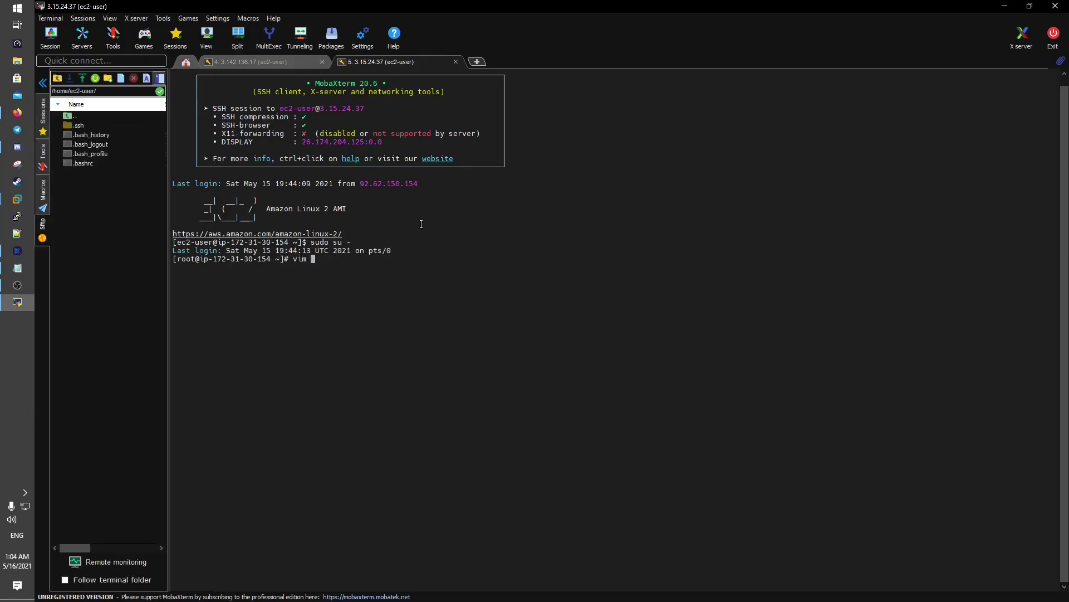
type("/var/www/html/config.php")
key("Return")
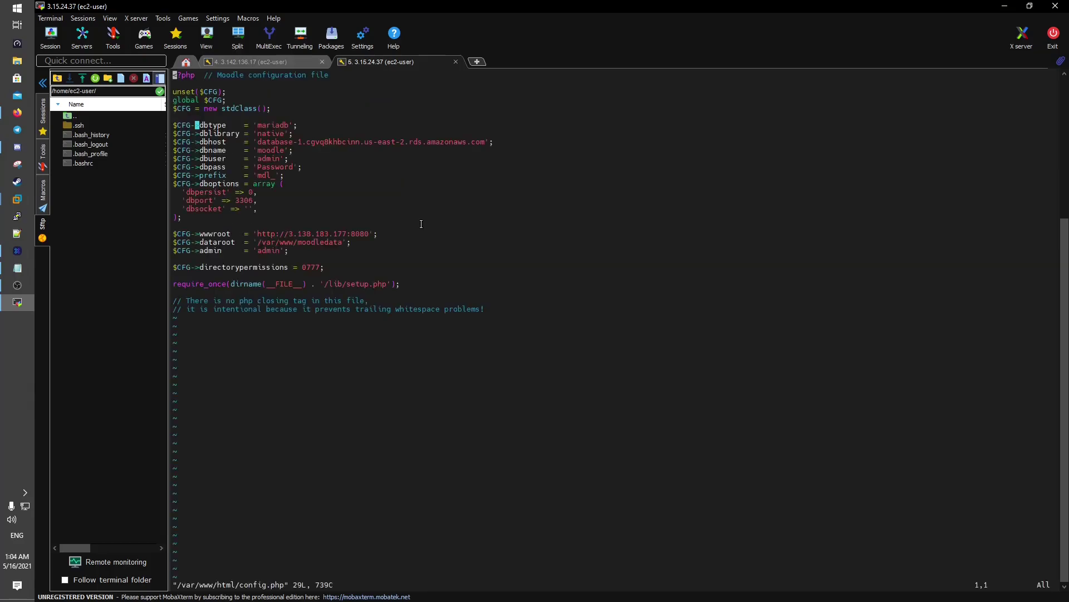
- Replace wwwroot's 3.15.24.37 address with .$_SERVER['HTTP_HOST'] from the notes and save with :wq
key("Down")
key("Down")
key("Down")
key("Down")
key("Down")
key("Down")
key("Down")
key("Down")
key("Down")
key("Down")
key("Down")
key("Down")
key("Down")
key("Down")
key("Down")
key("Down")
key("Down")
key("Down")
key("Down")
key("dollar")
key("i")
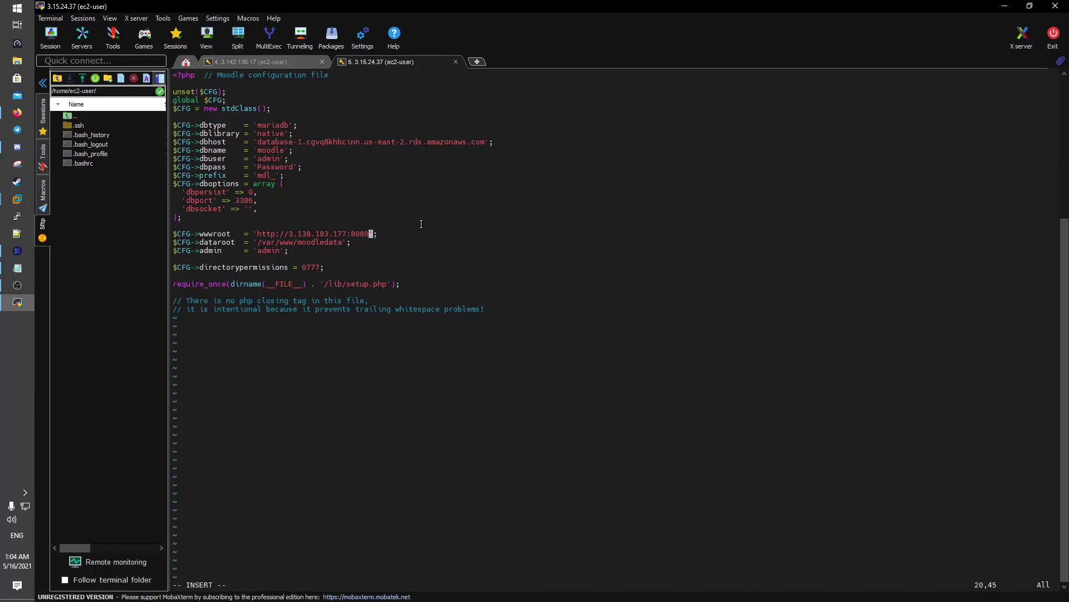
key("BackSpace")
key("BackSpace")
key("BackSpace")
key("BackSpace")
key("BackSpace")
key("BackSpace")
key("BackSpace")
key("BackSpace")
key("BackSpace")
key("BackSpace")
key("BackSpace")
key("BackSpace")
key("BackSpace")
key("BackSpace")
key("BackSpace")
key("BackSpace")
key("BackSpace")
key("BackSpace")
key("BackSpace")
type("'3.15.24.37")
key("BackSpace")
key("BackSpace")
key("BackSpace")
key("BackSpace")
key("BackSpace")
key("BackSpace")
key("BackSpace")
key("BackSpace")
key("BackSpace")
key("alt+Tab")
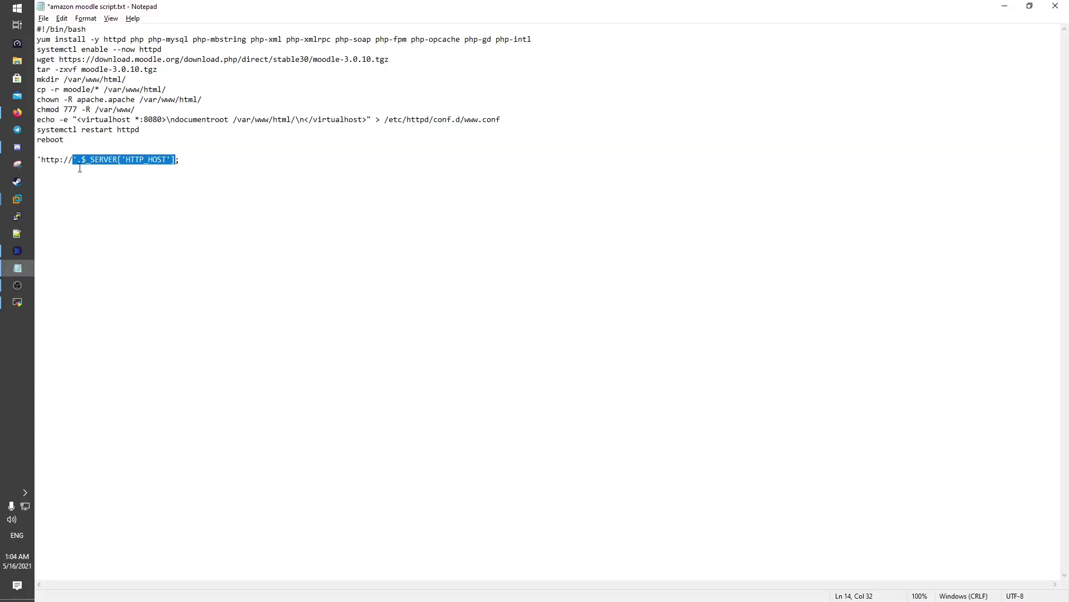
left_click_drag(77, 161, 178, 164)
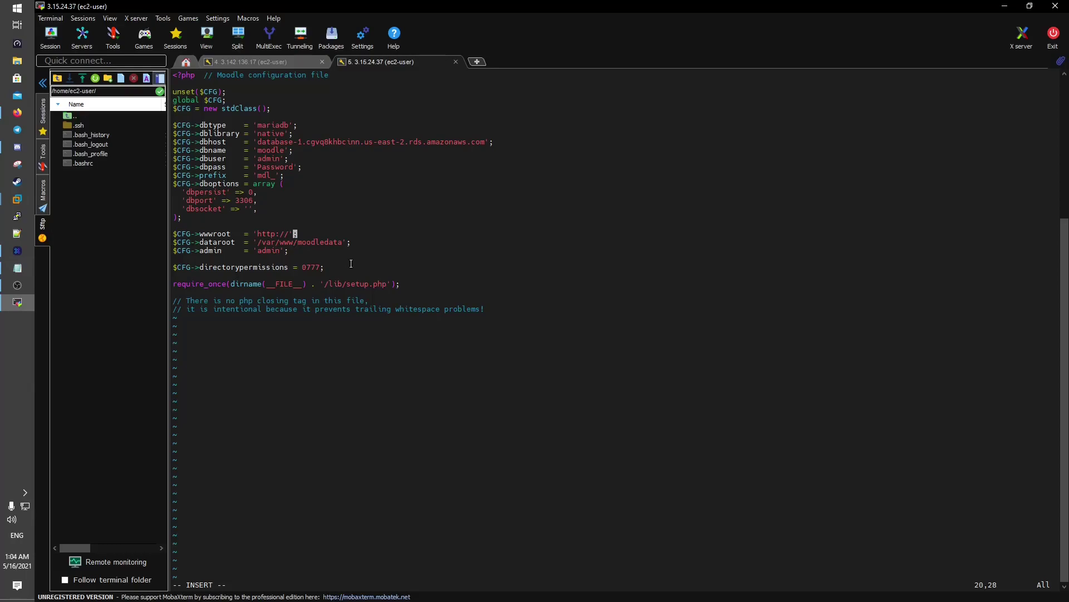
right_click(351, 264)
key("Escape")
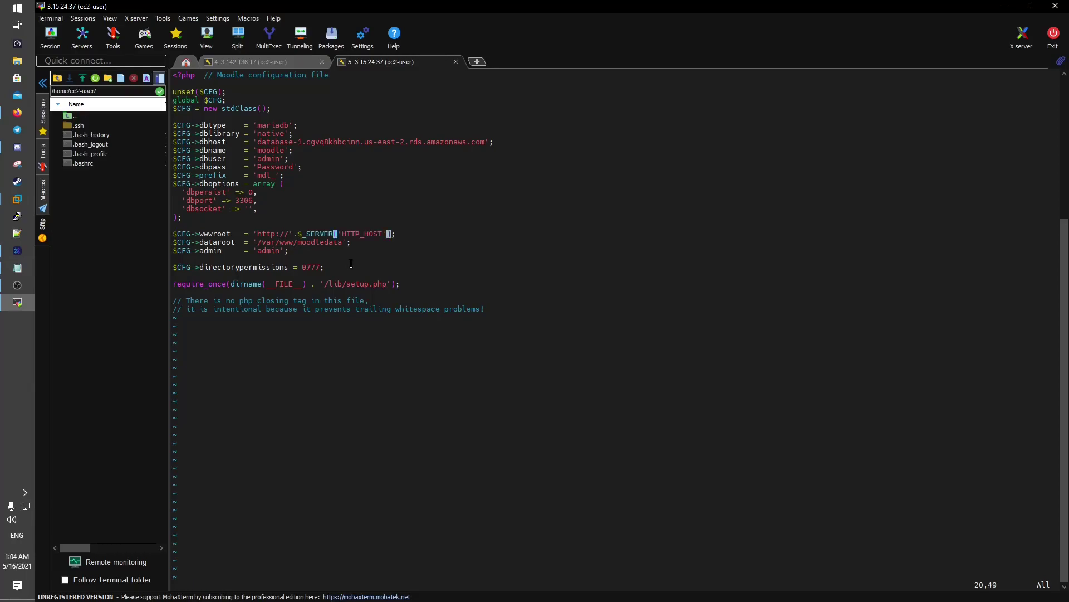
type(":wq")
key("Return")
key("ctrl+l")
- Clear the terminal and run systemctl restart httpd
key("ctrl+r")
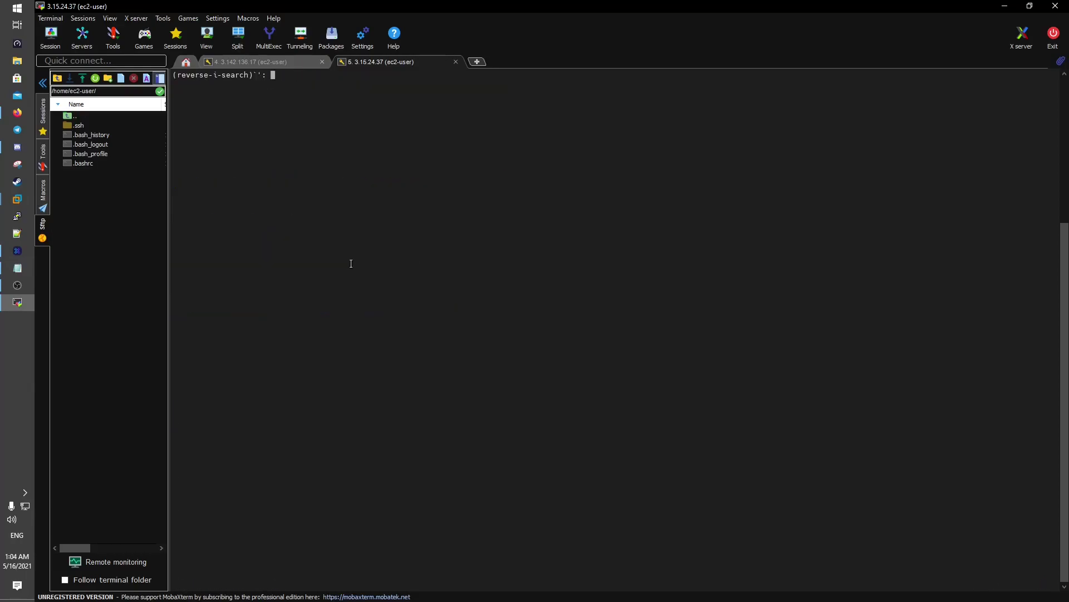
type("r")
key("ctrl+c")
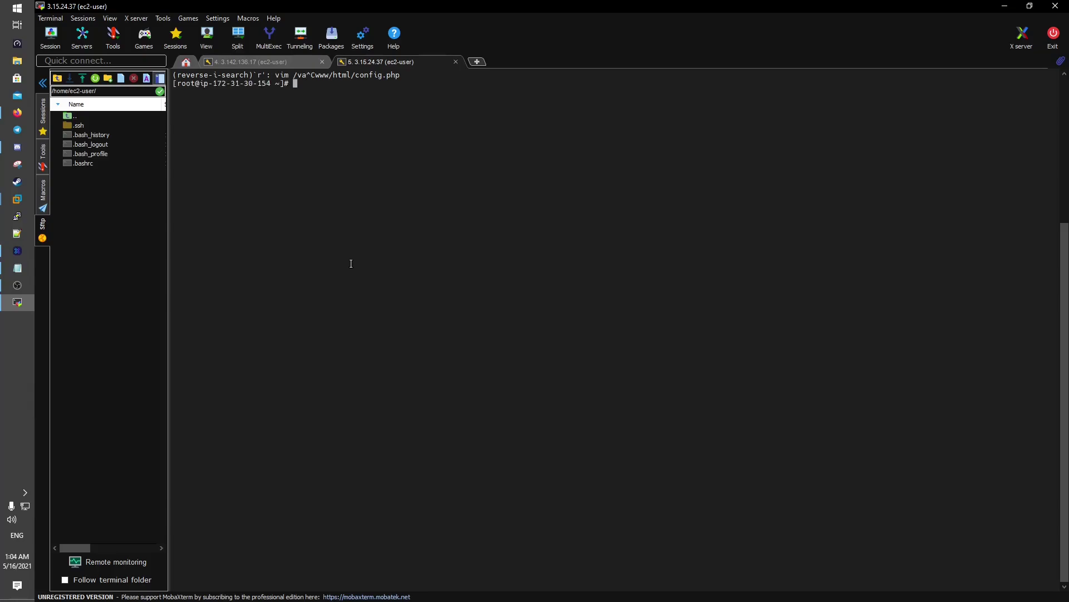
key("ctrl+l")
type("systemctl r")
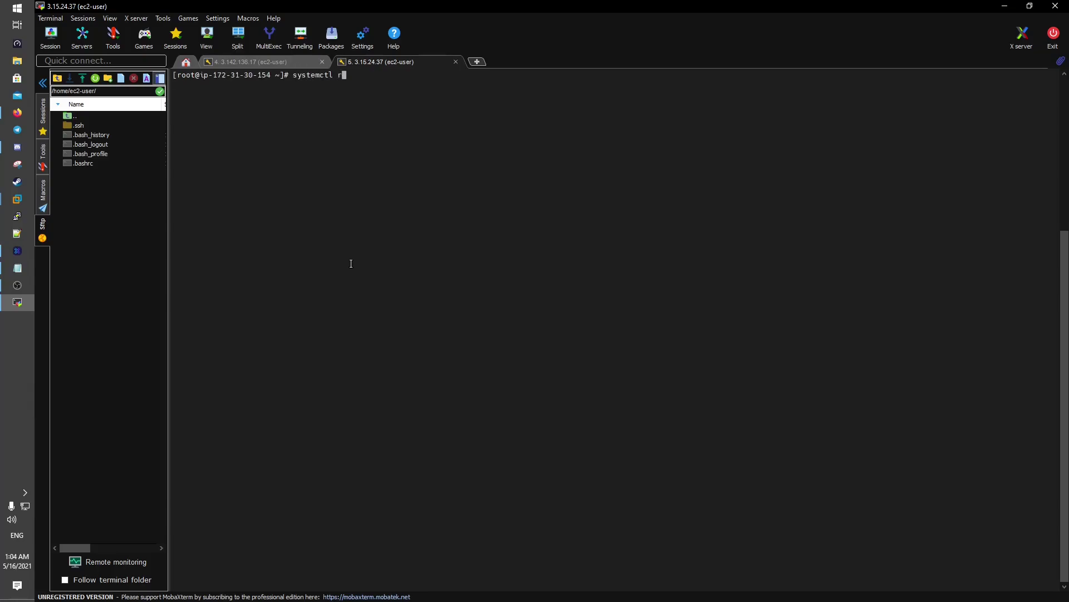
type("estart httpd")
key("alt+Tab")
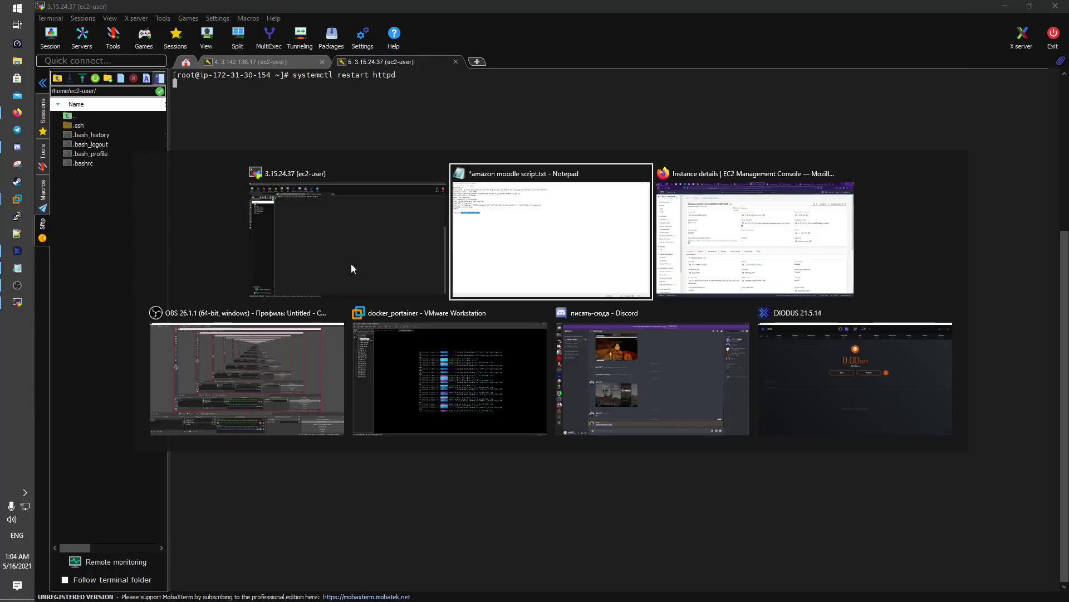
- Close the failed tab and load Moodle at 3.15.24.37:8080 by swapping the URL's IP
key("alt+Tab")
key("alt+Tab")
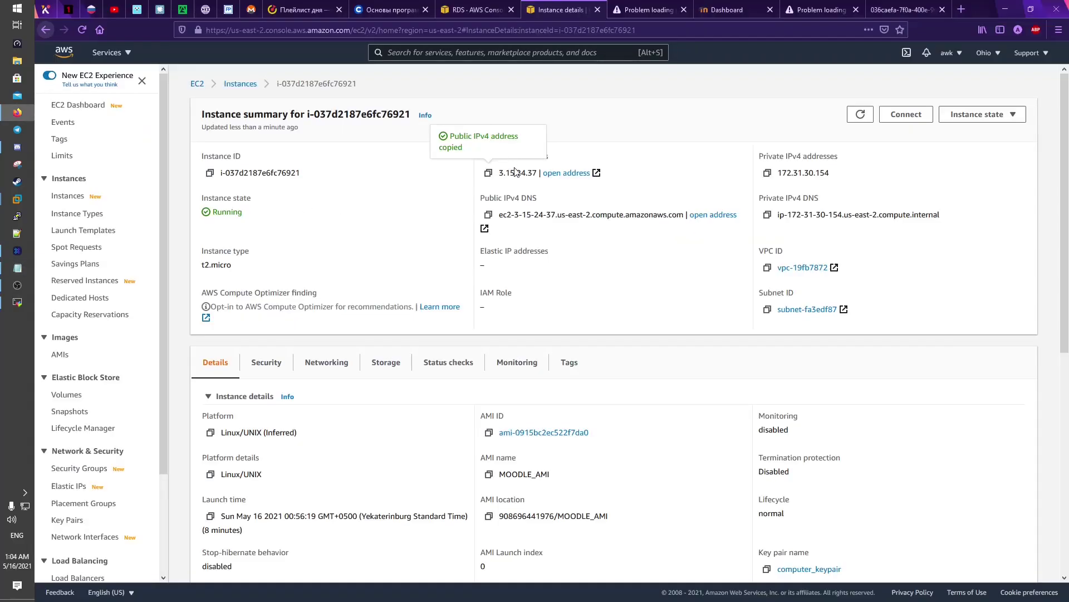
left_click_drag(500, 174, 538, 173)
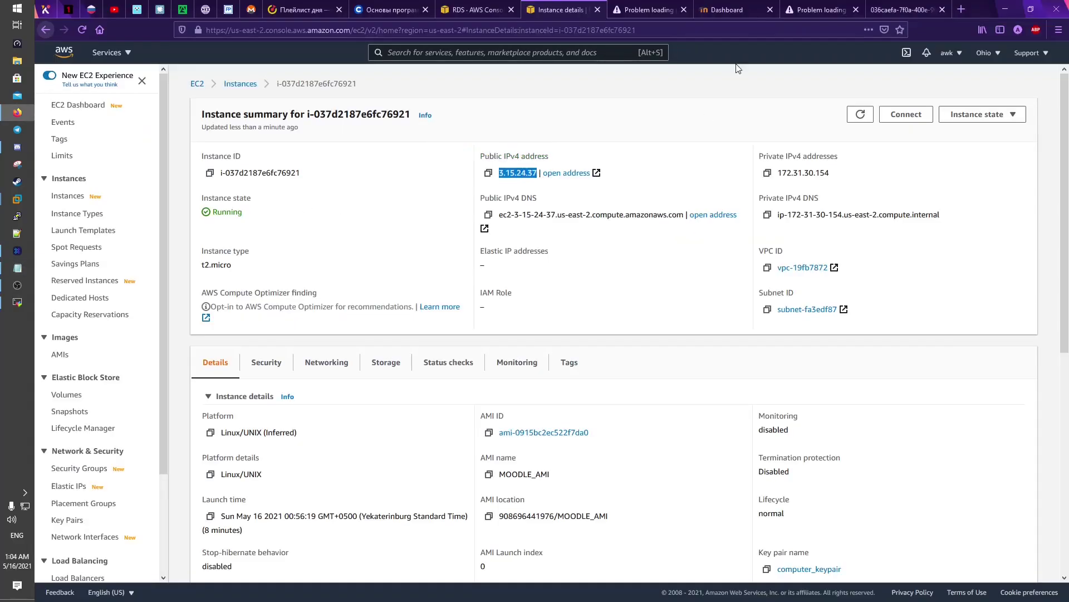
left_click(677, 5)
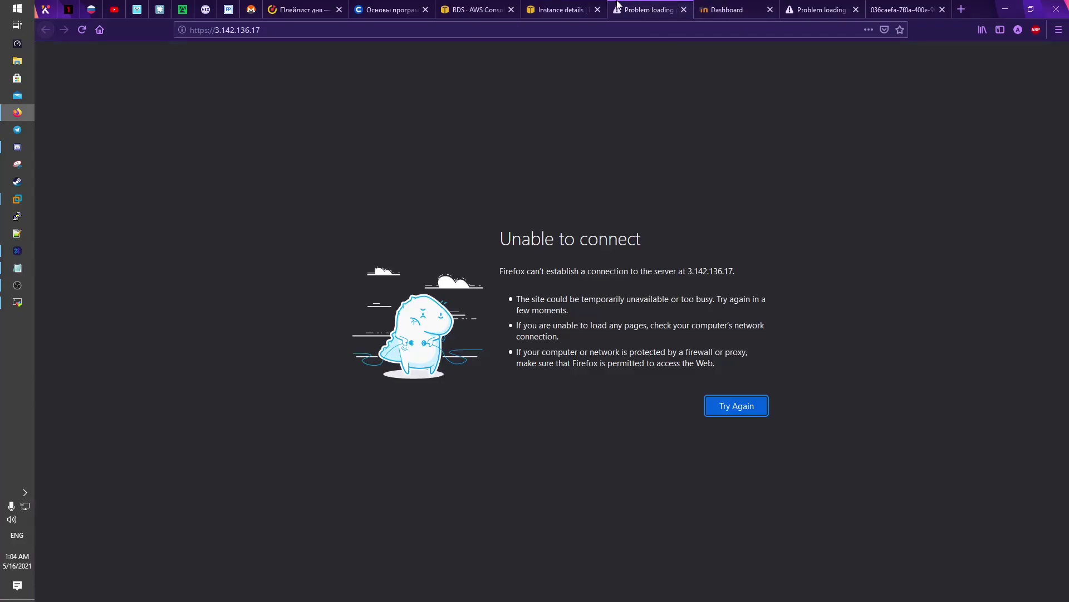
left_click(684, 10)
left_click(730, 9)
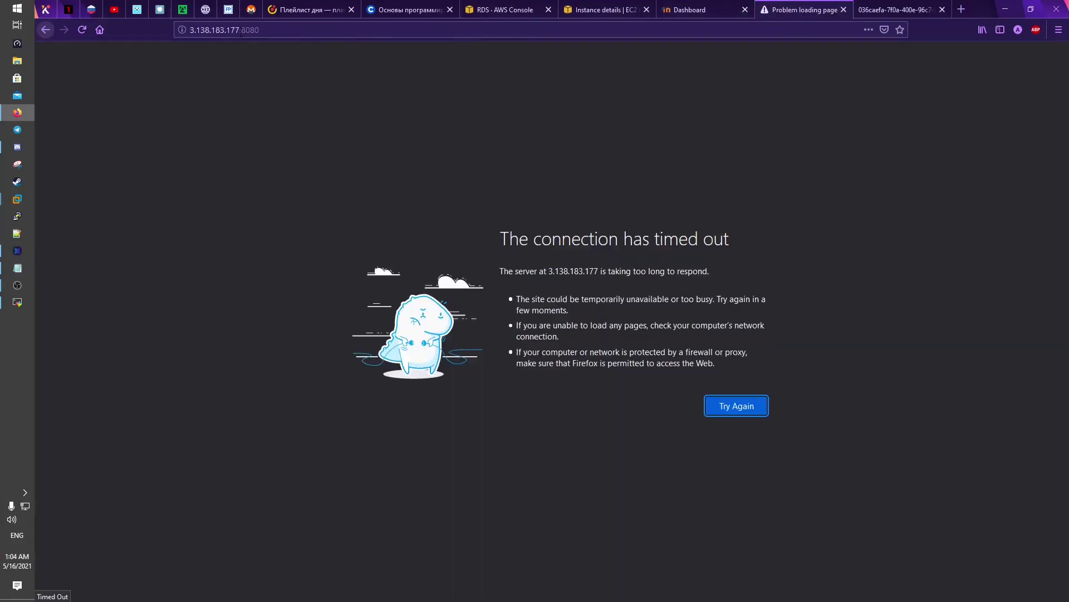
left_click_drag(240, 30, 185, 32)
key("ctrl+v")
key("Return")
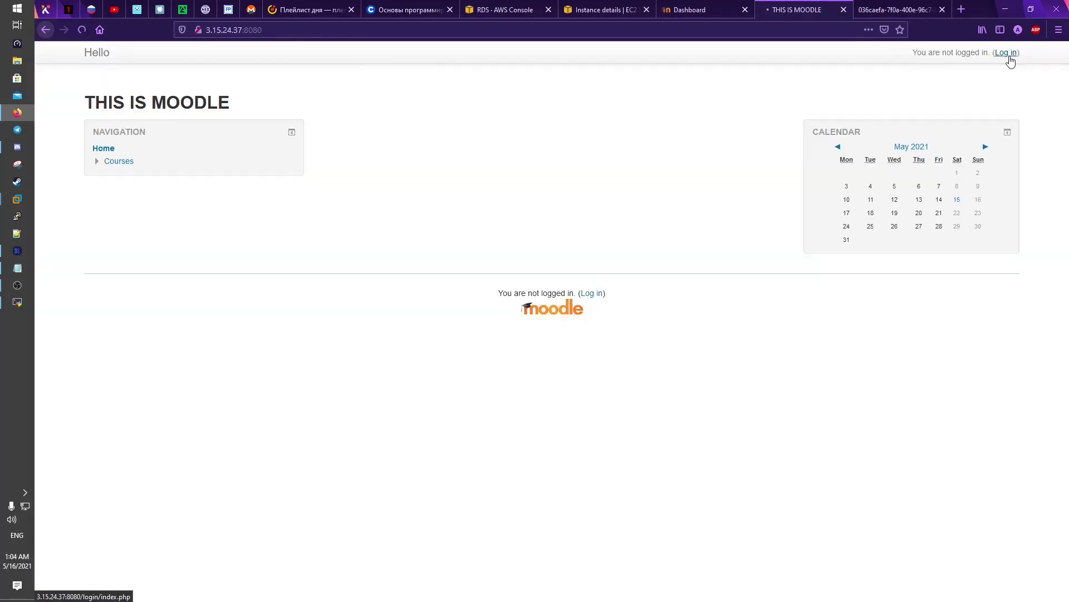
- Log in as admin with the account password and decline saving the login
left_click(1007, 52)
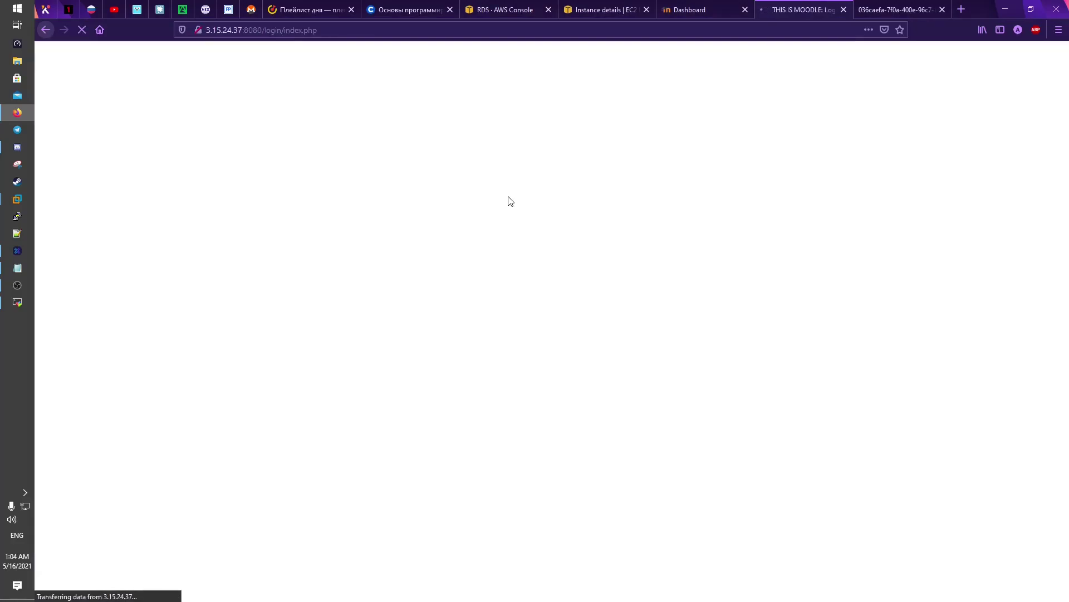
left_click(596, 213)
type("admi")
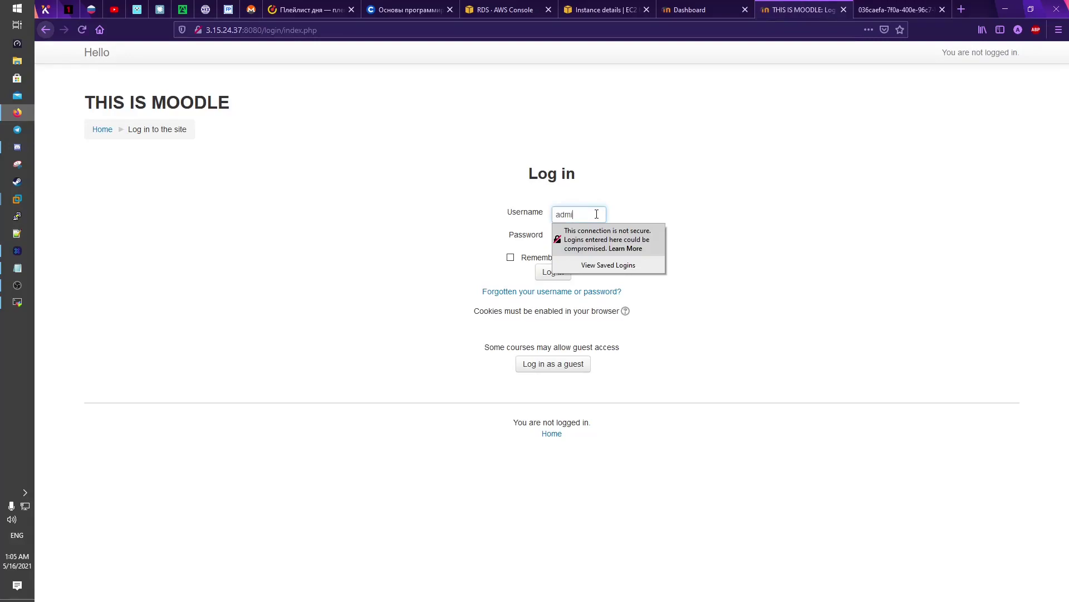
type("n")
key("Tab")
key("Return")
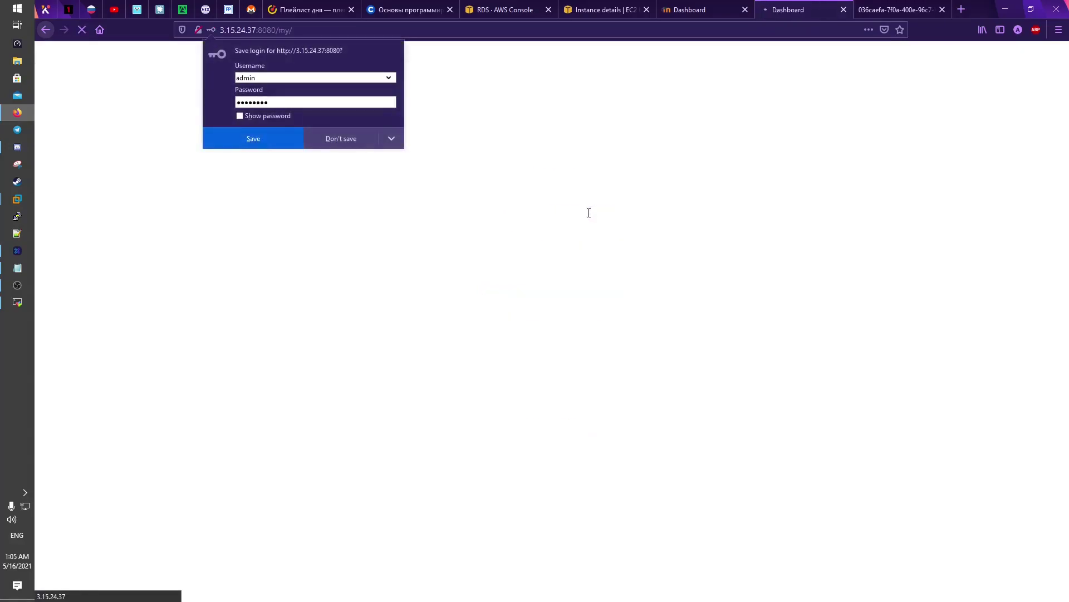
left_click(334, 139)
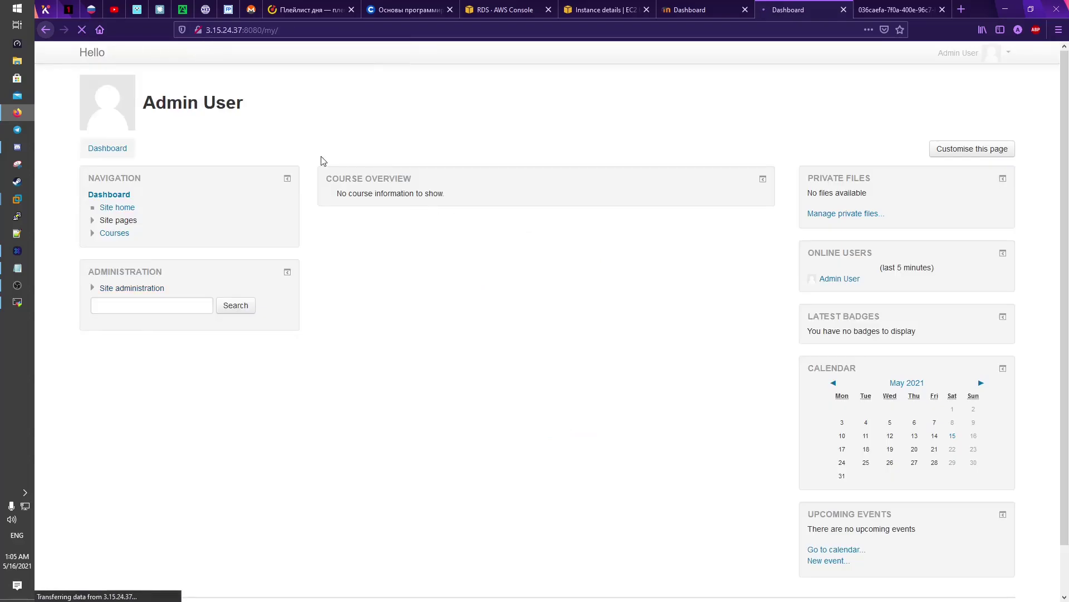
left_click(114, 208)
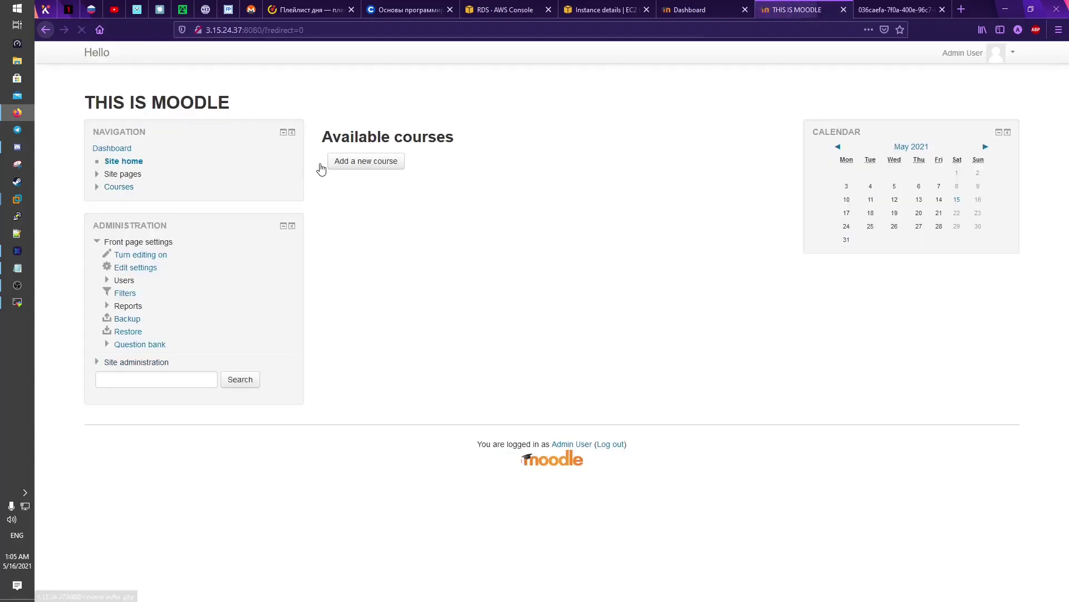
left_click(362, 162)
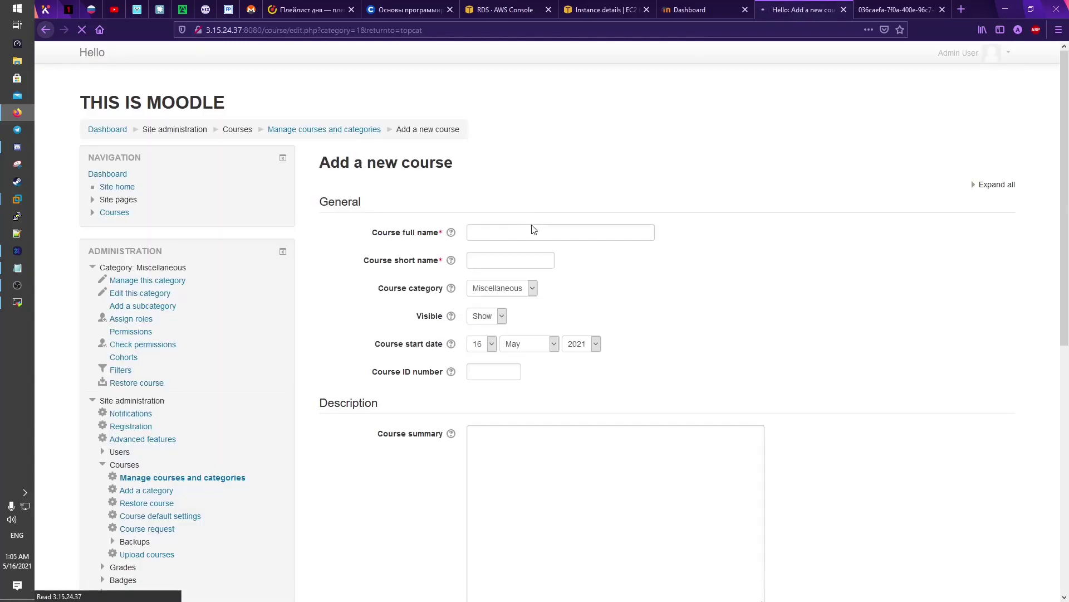
left_click(530, 232)
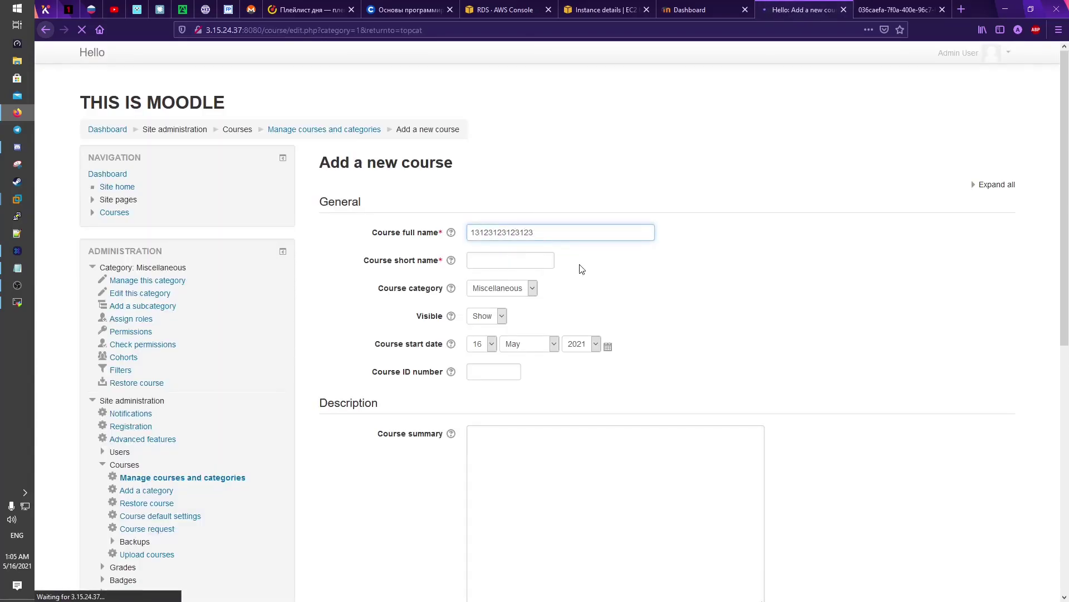
left_click(511, 255)
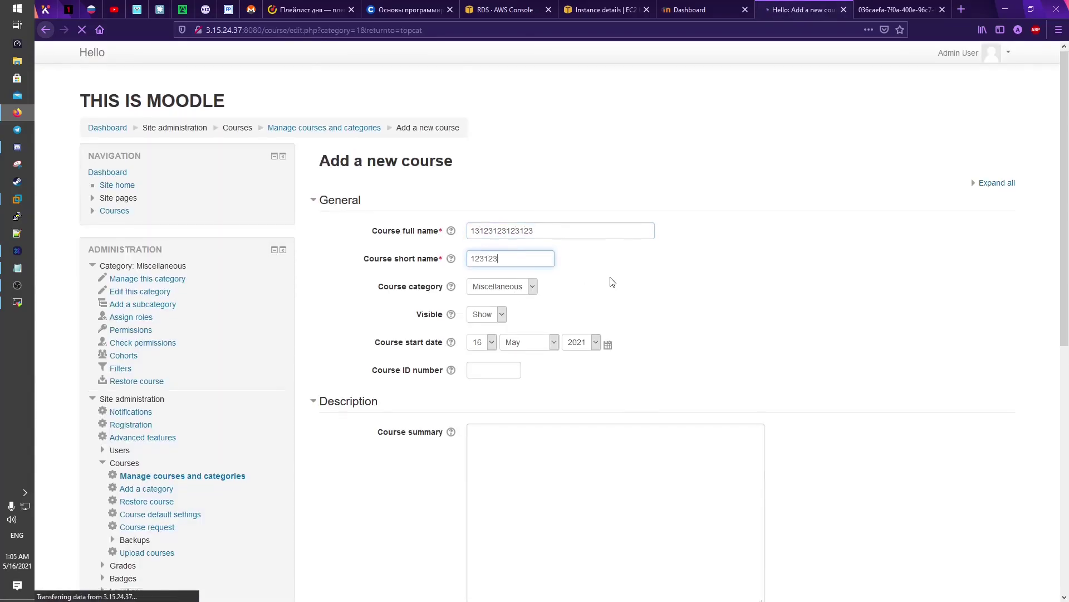
scroll(609, 279, "down", 8)
left_click(515, 508)
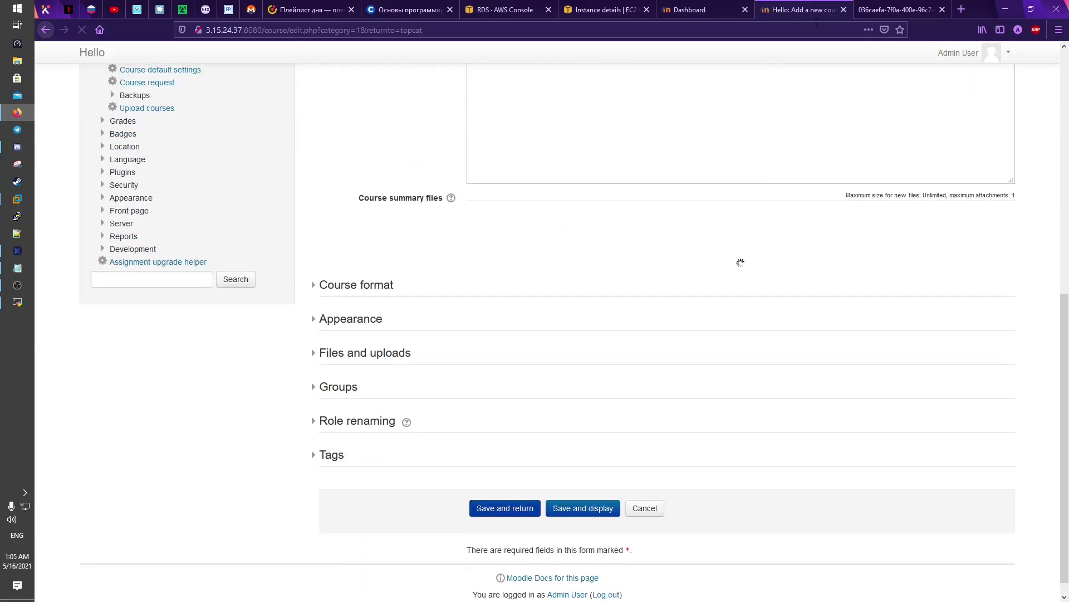
left_click(714, 17)
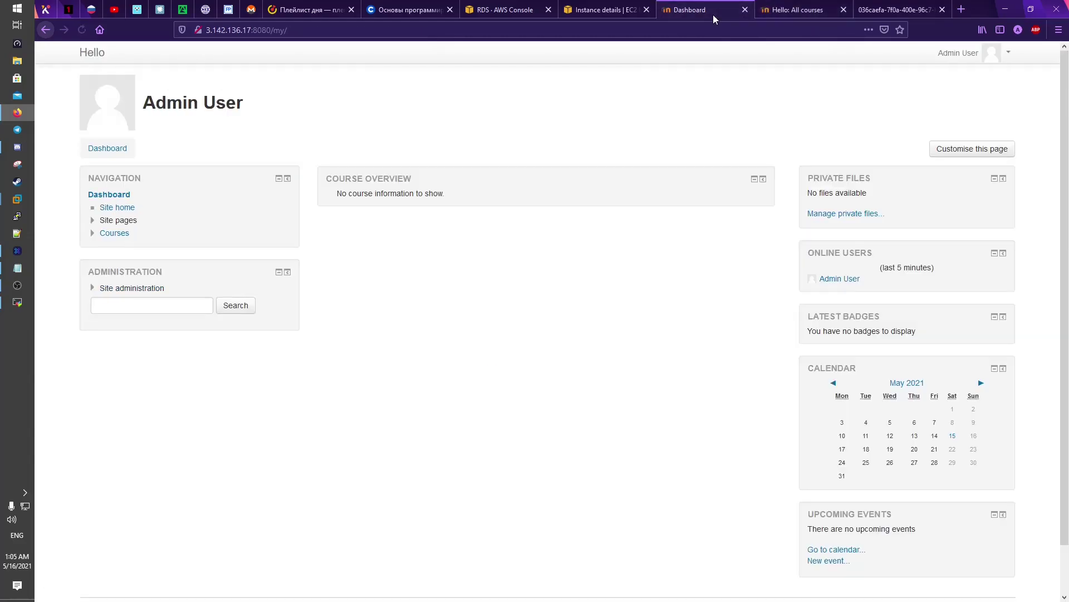
left_click(199, 247)
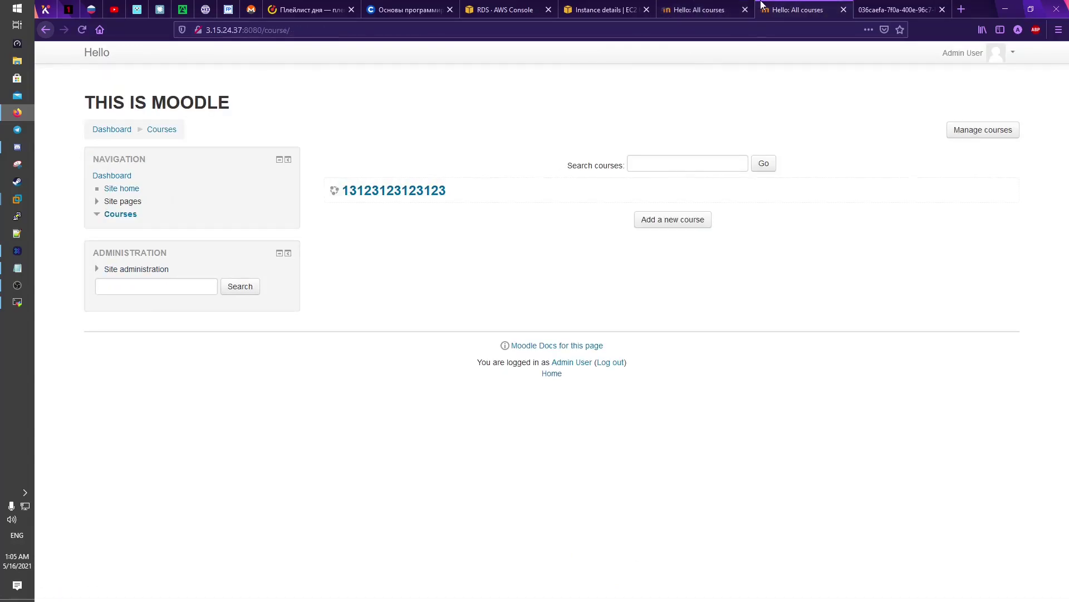
left_click(732, 6)
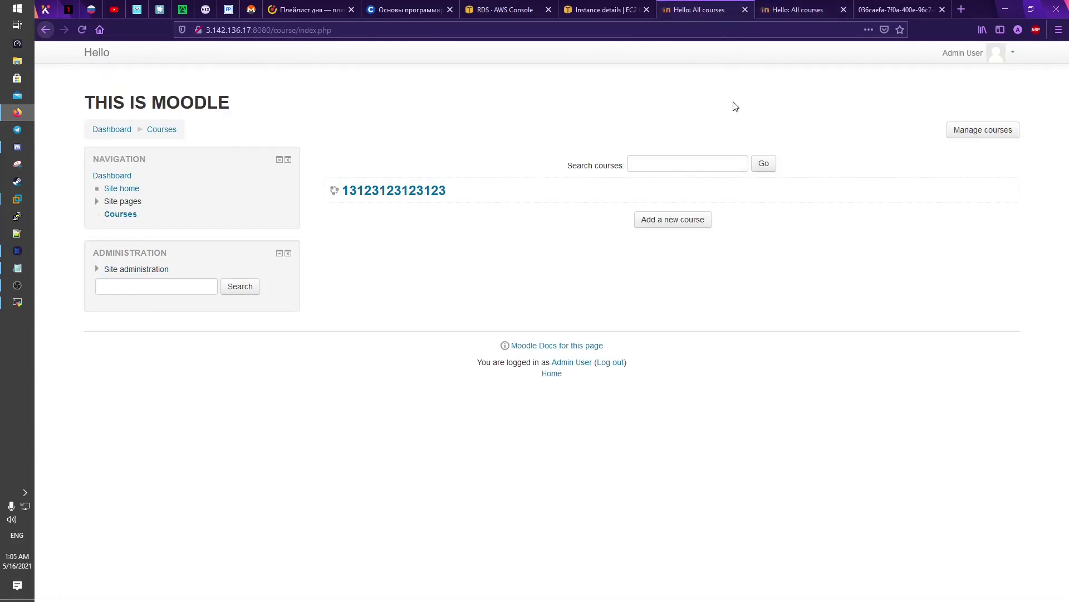
left_click(589, 4)
left_click(705, 7)
left_click(792, 7)
left_click(716, 7)
left_click(267, 30)
left_click(430, 262)
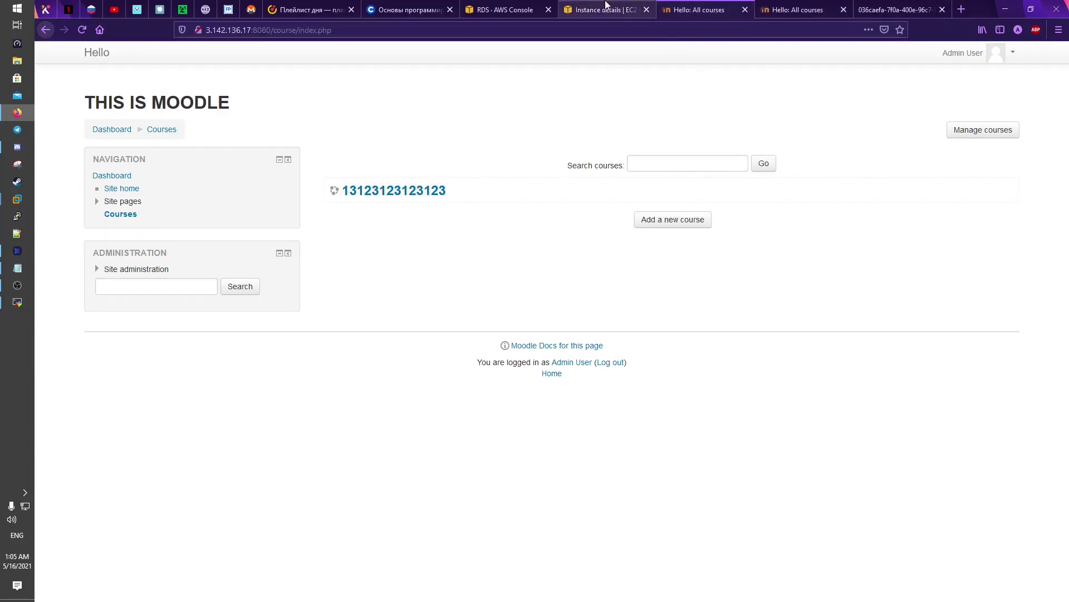
left_click(607, 5)
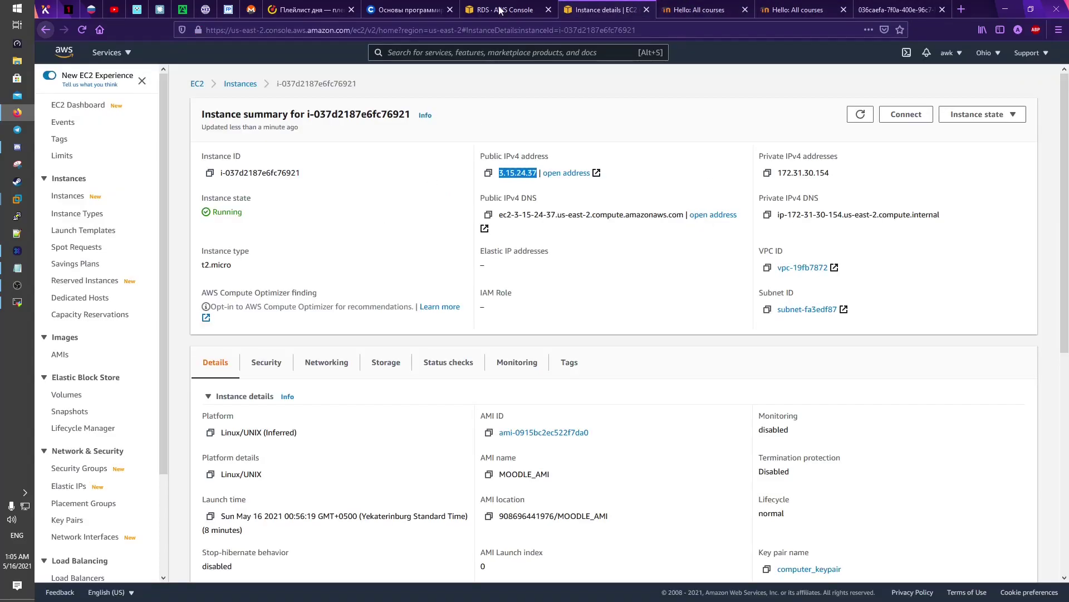
- Begin creating a new Application Load Balancer from the Load Balancers list
scroll(78, 468, "down", 4)
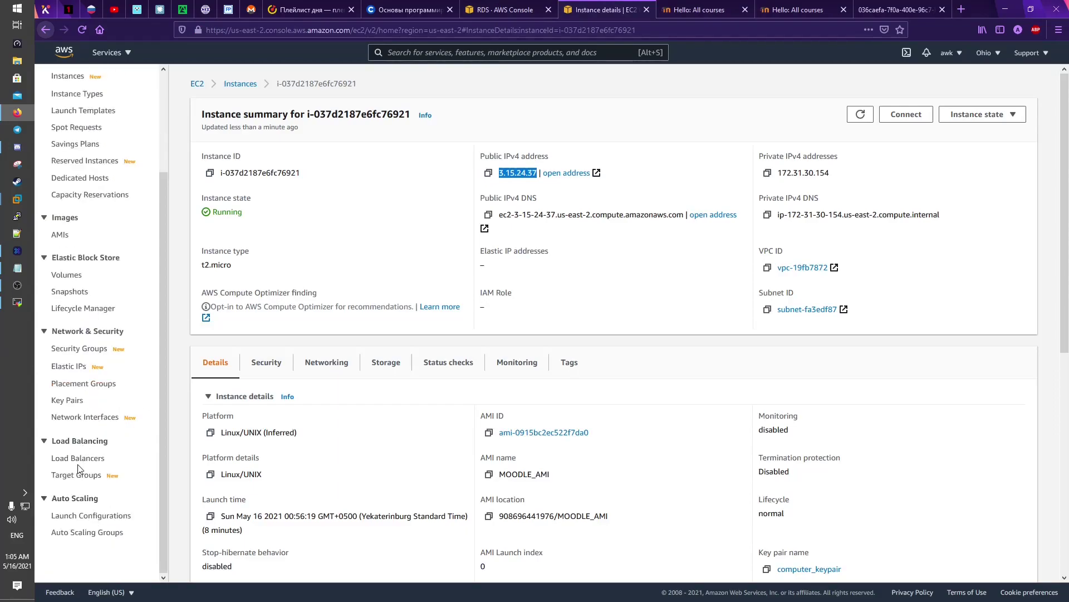
left_click(77, 459)
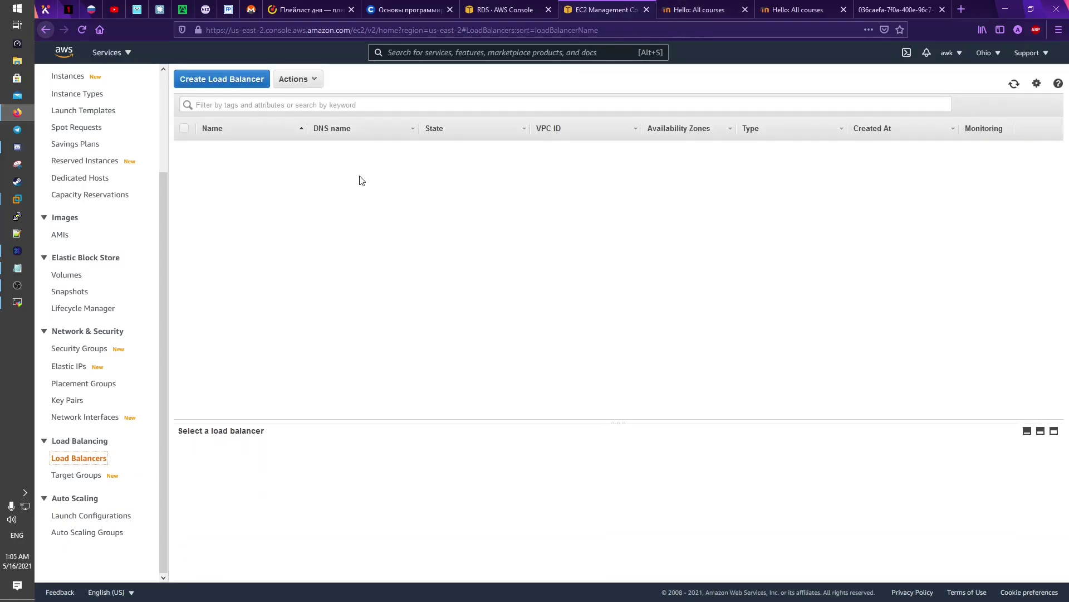
left_click(221, 78)
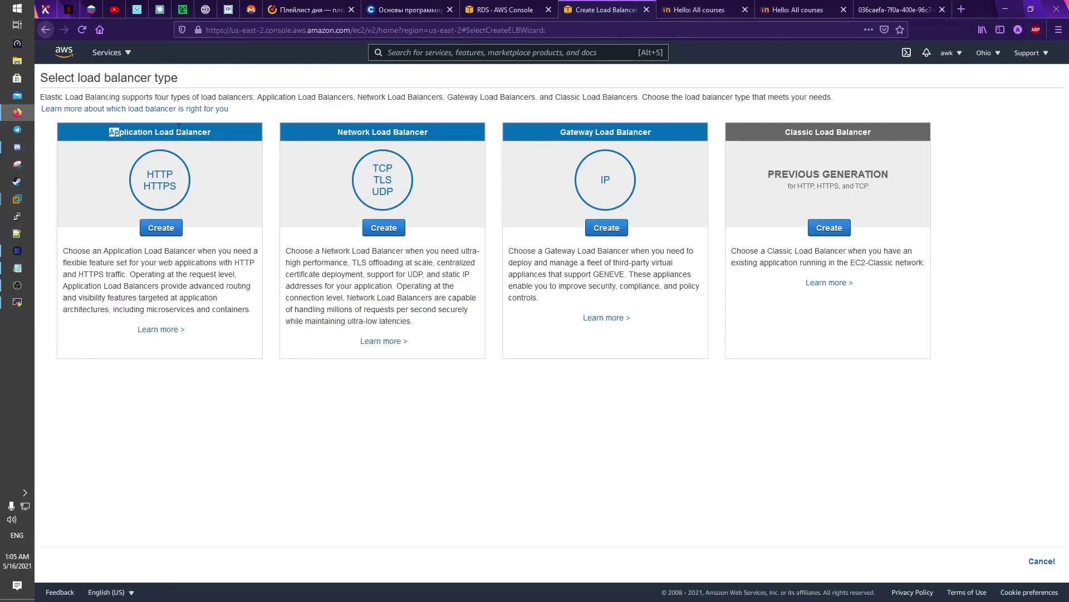
left_click(179, 229)
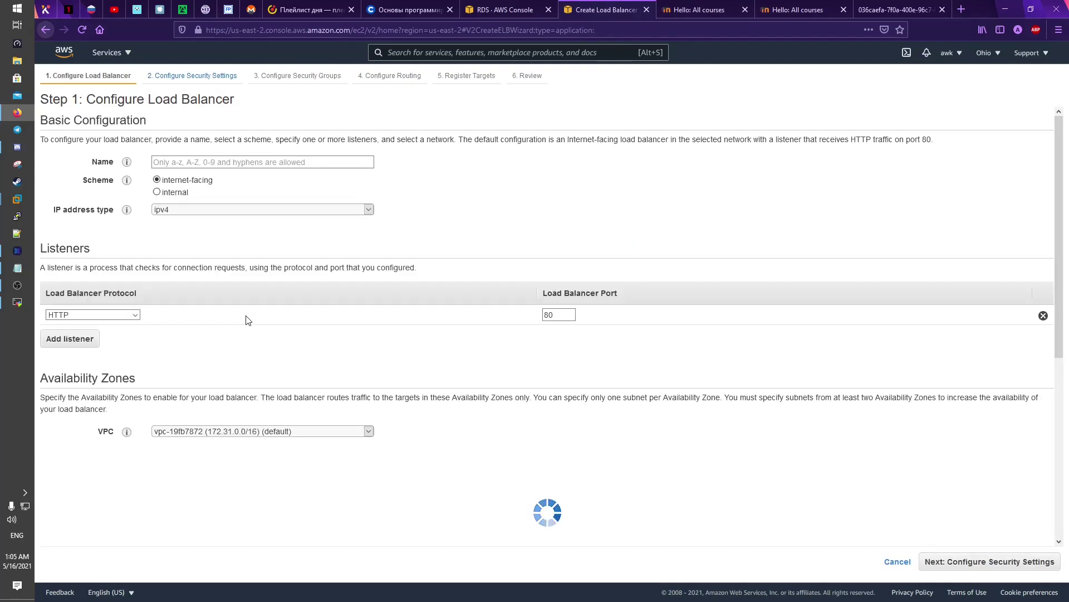
- Name the load balancer MyNewLB, enable us-east-2a and us-east-2b, and continue
left_click(228, 167)
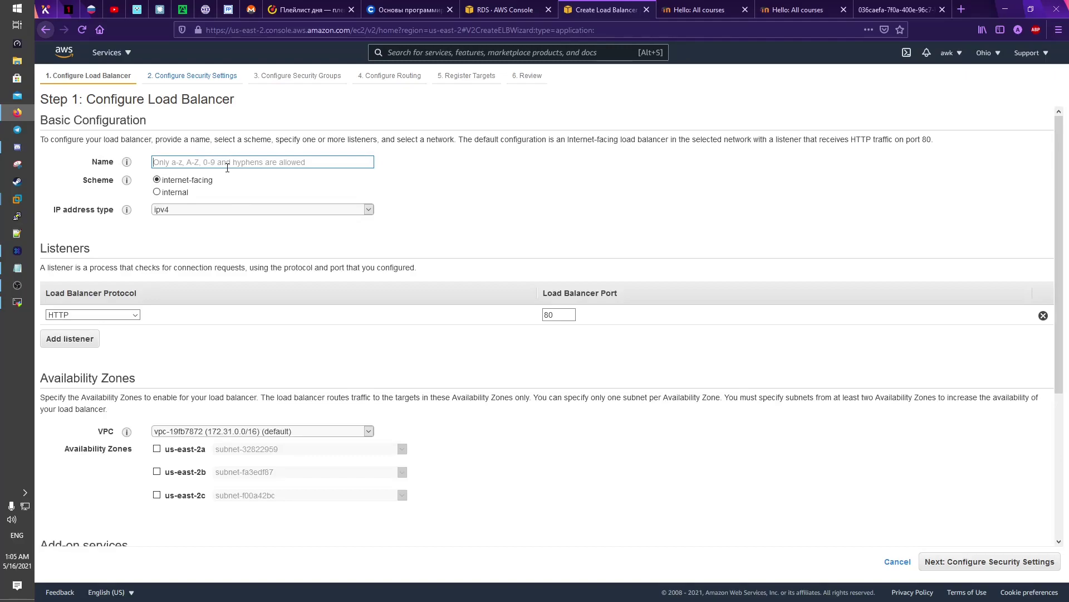
type("MyNewLB")
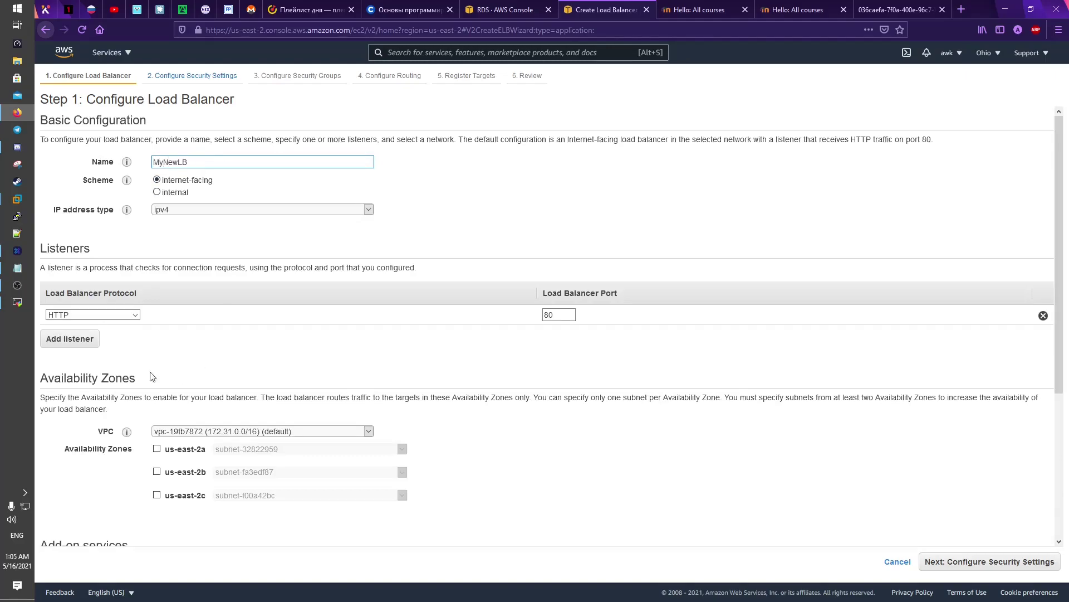
scroll(261, 412, "down", 3)
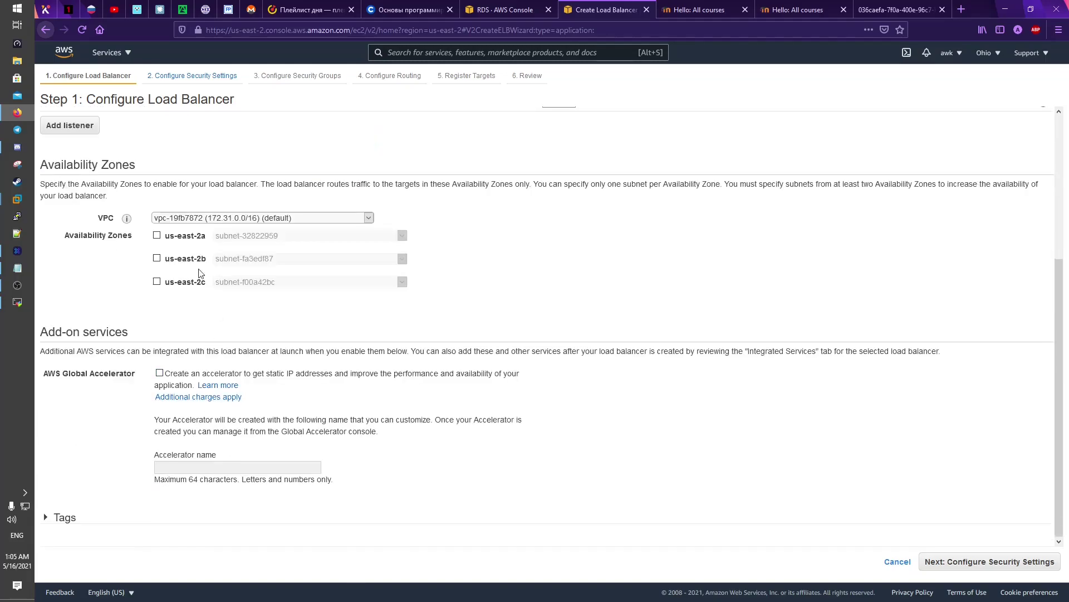
left_click(157, 236)
left_click(157, 276)
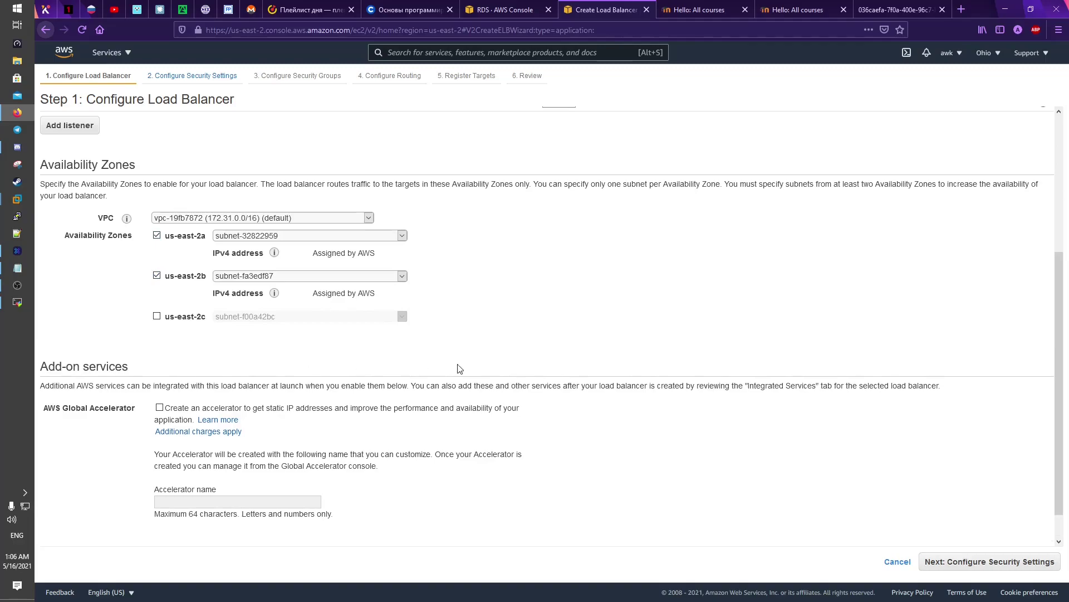
scroll(460, 369, "down", 1)
left_click(990, 563)
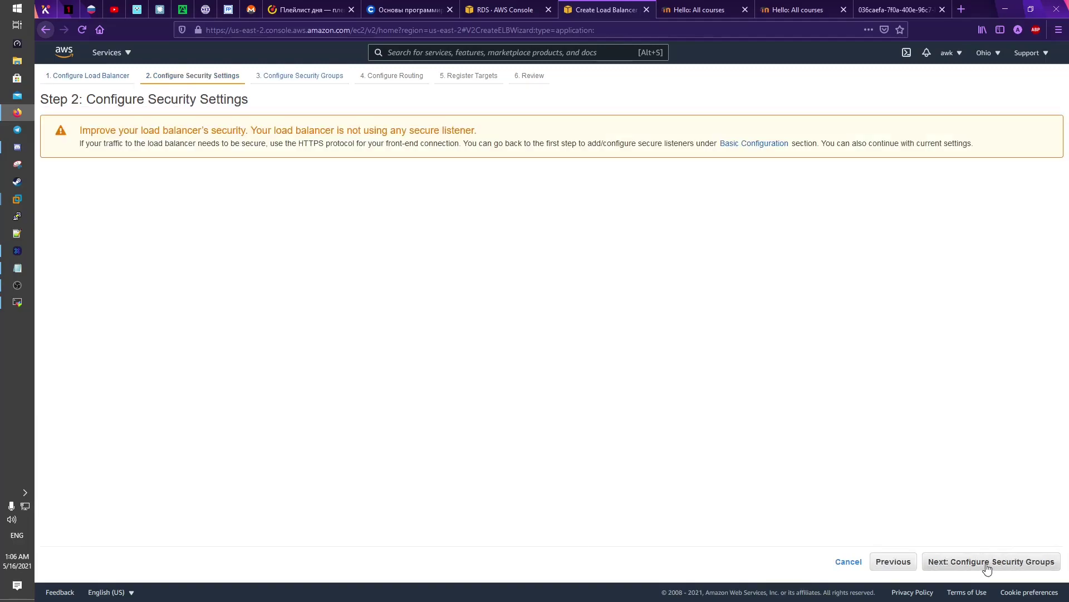
- Attach the web-servers security group to the new load balancer
left_click(1030, 564)
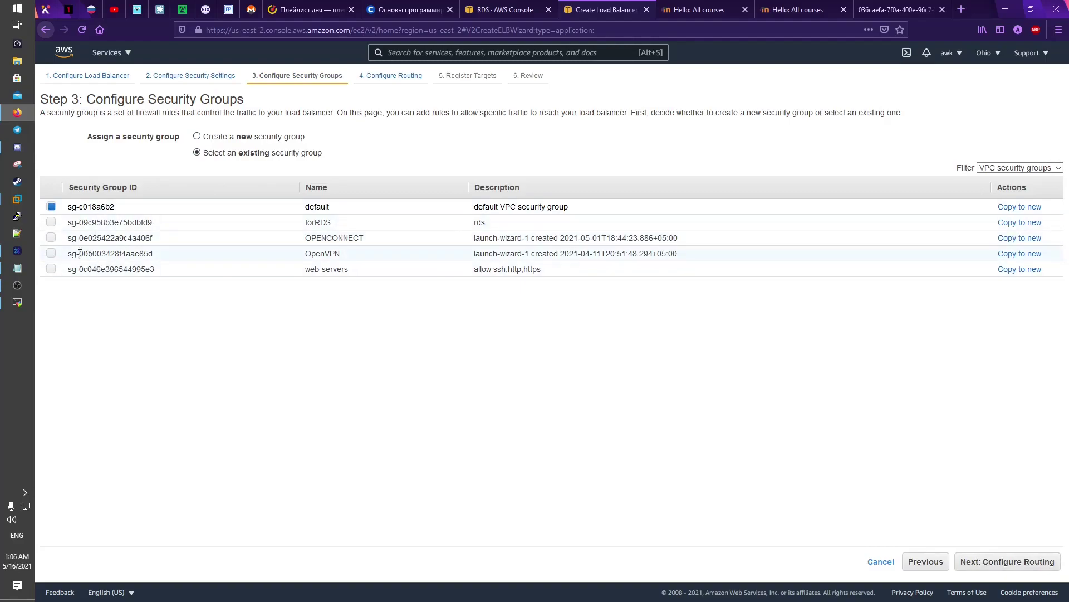
left_click(51, 269)
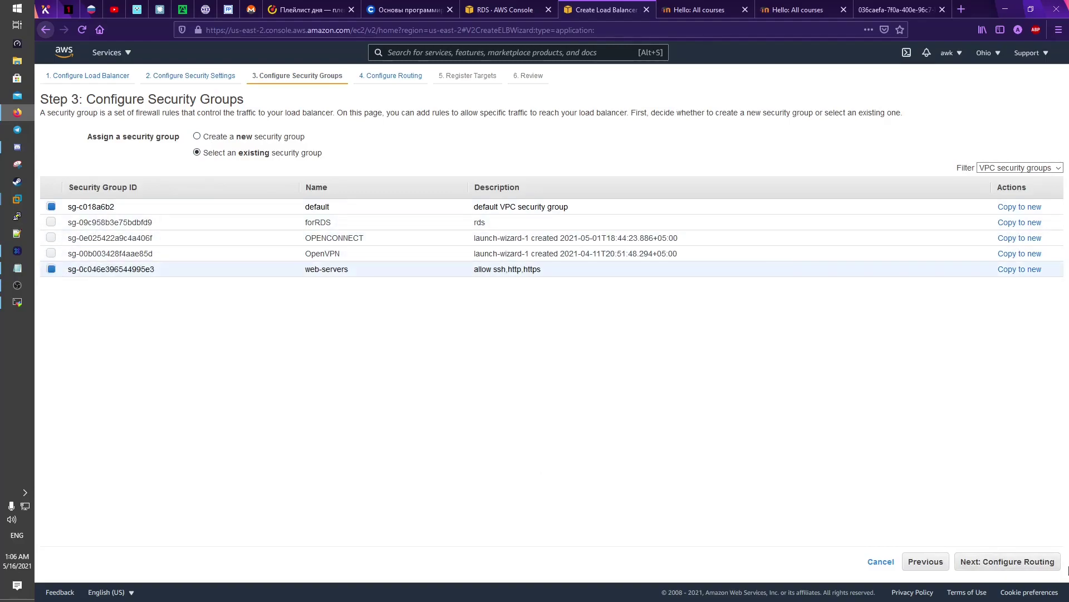
left_click(1018, 560)
- Route traffic to a new target group named NewTG on port 8080
left_click(226, 188)
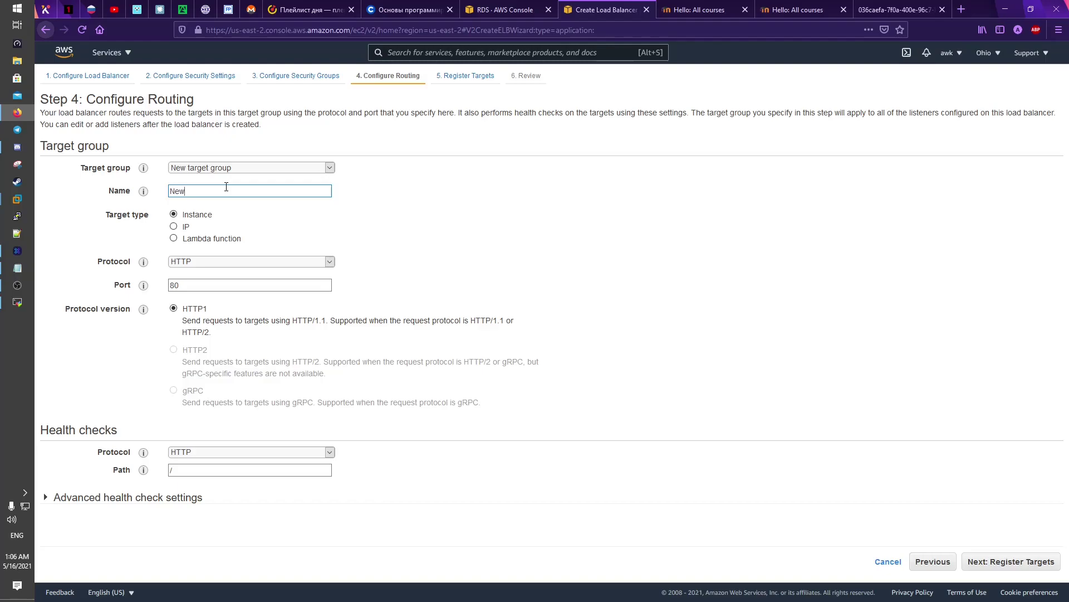
left_click(230, 170)
left_click(230, 172)
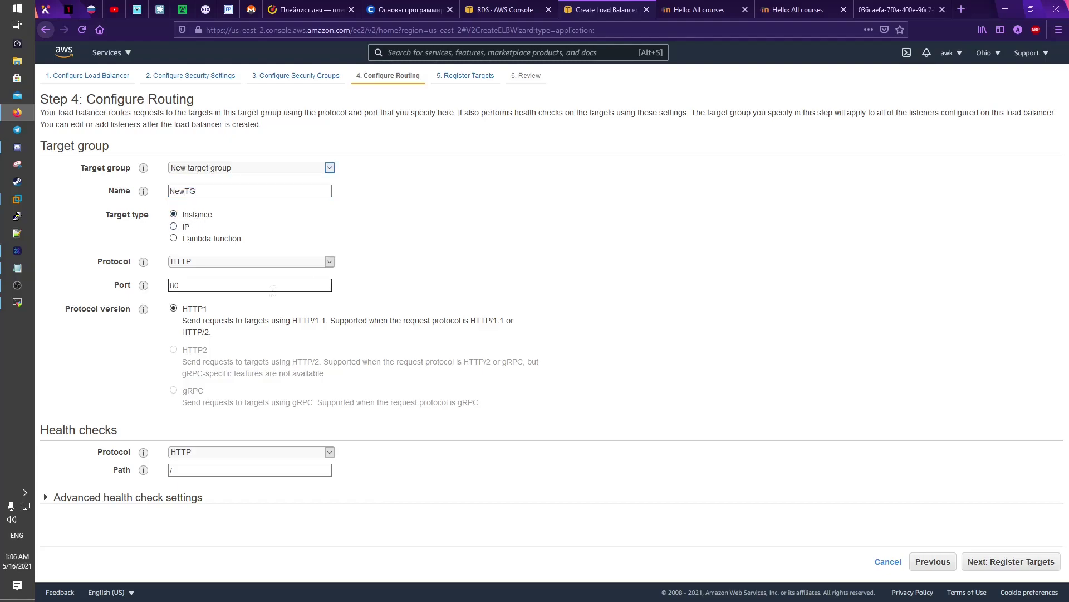
left_click(191, 290)
type("80")
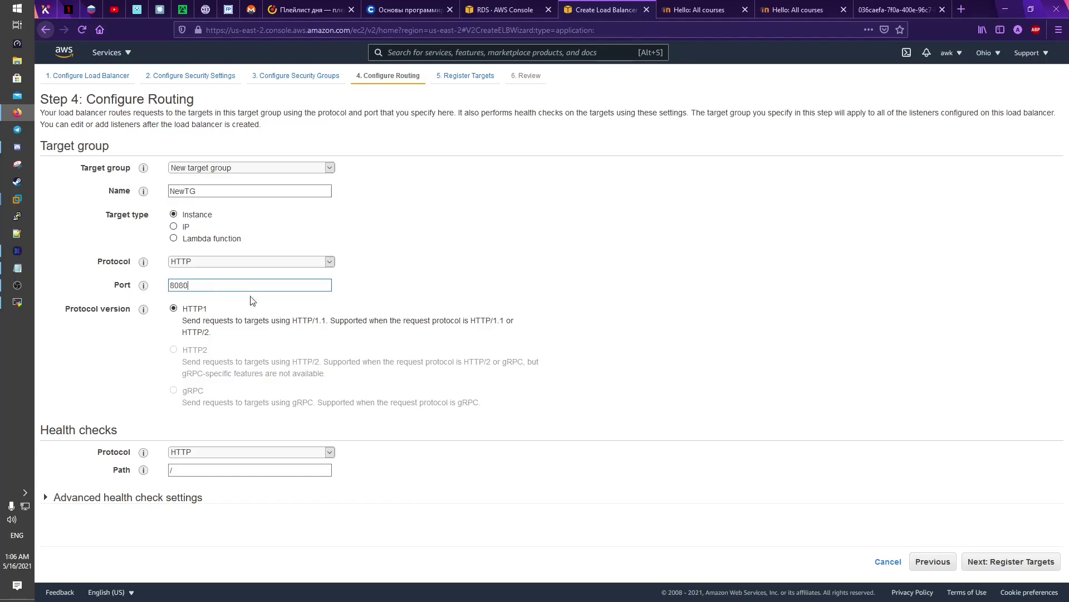
left_click(1054, 567)
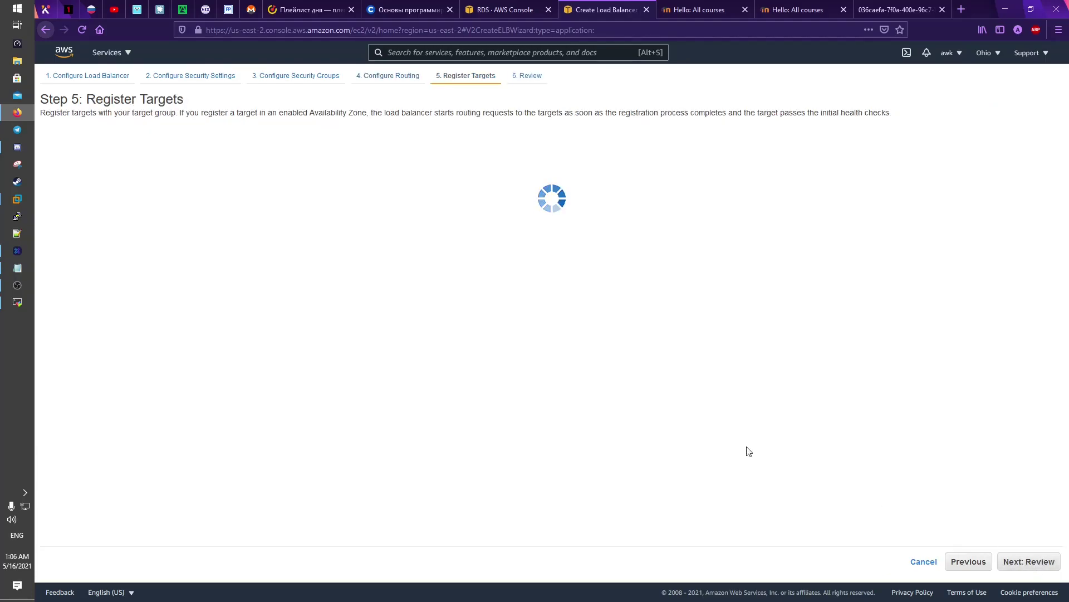
- Register both web server instances, create MyNewLB, and open it in the list
left_click(61, 330)
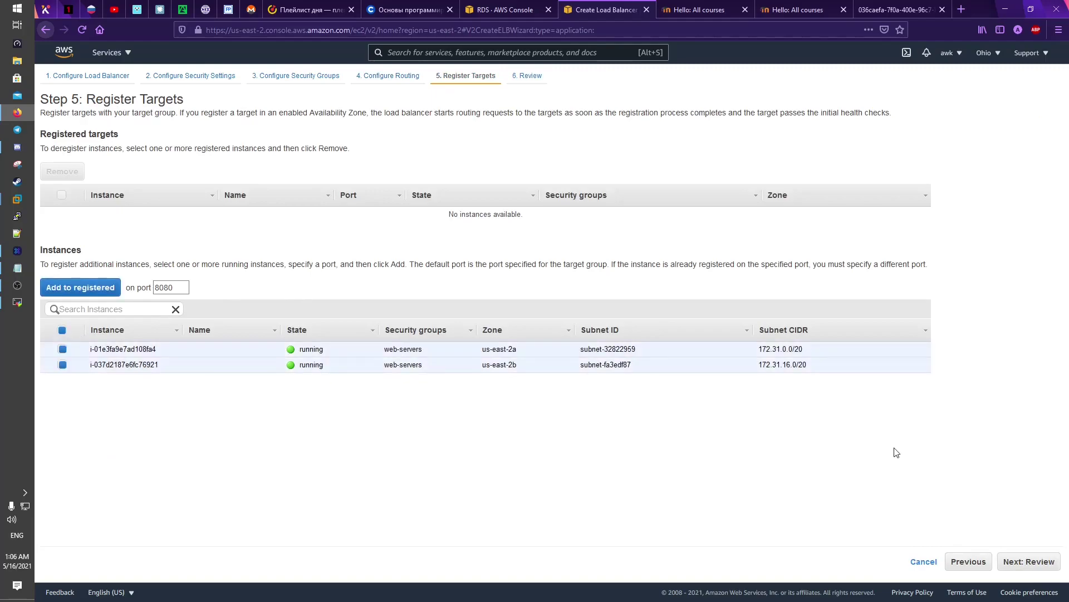
left_click(1034, 567)
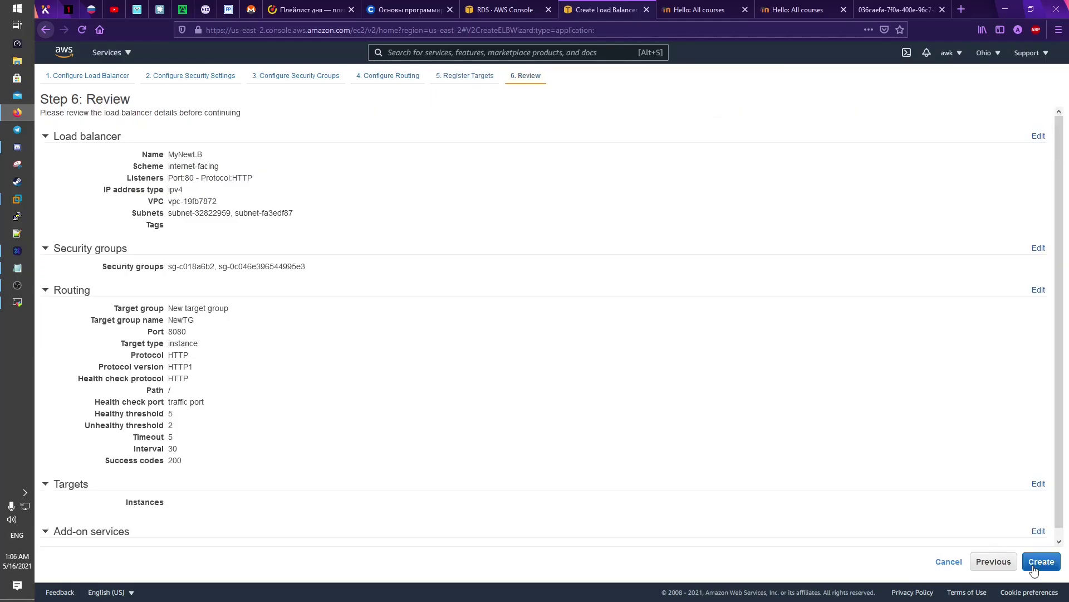
left_click(1039, 561)
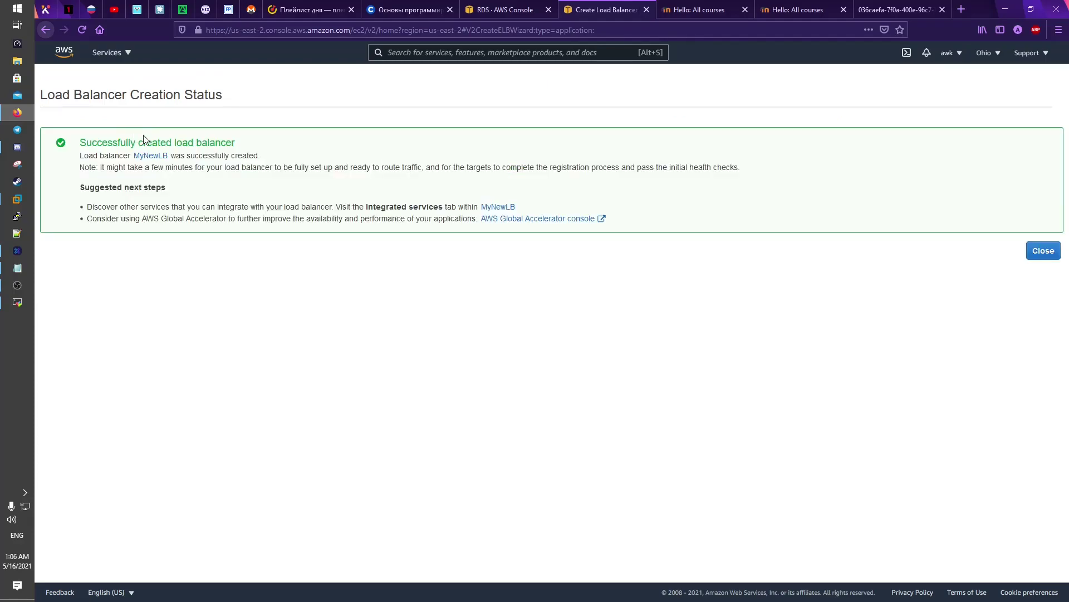
left_click(150, 156)
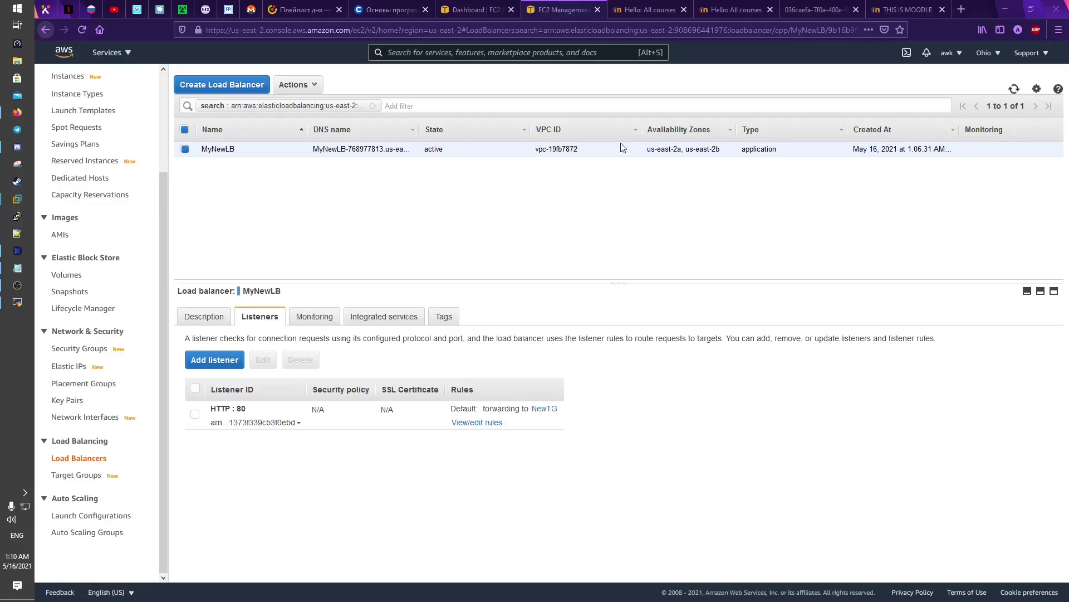
- Copy MyNewLB's DNS name from its Description and open a new Firefox tab
left_click(193, 317)
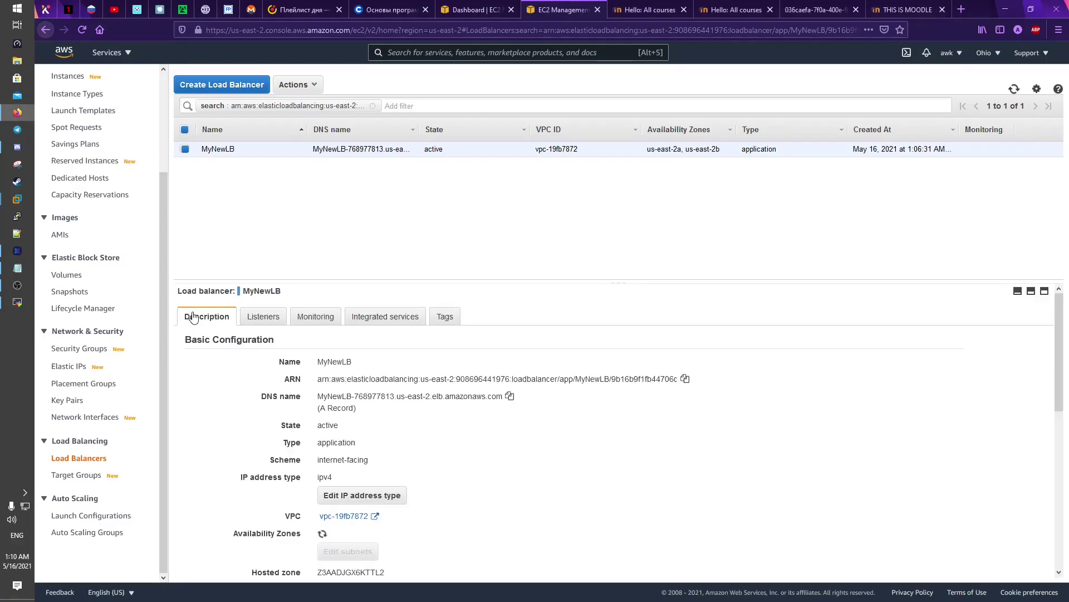
triple_click(264, 401)
left_click(317, 412)
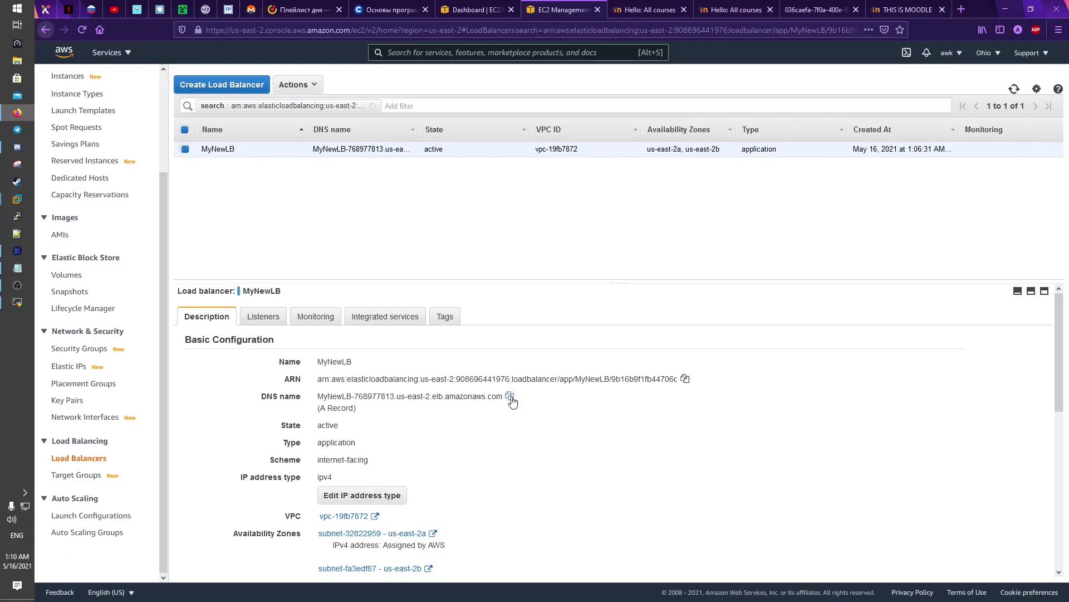
left_click(942, 9)
left_click(962, 9)
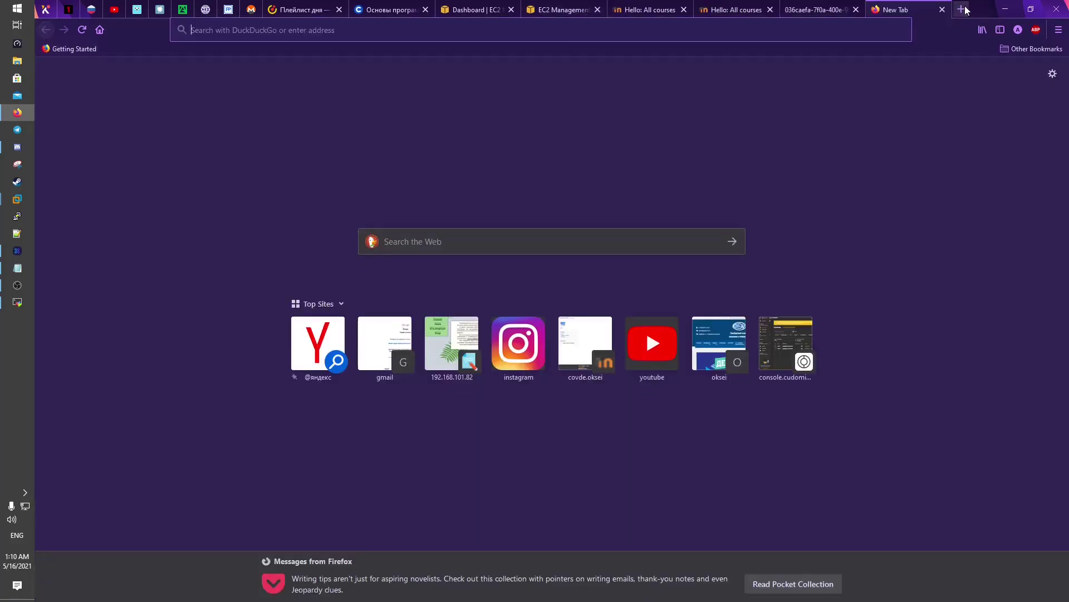
key("ctrl+v")
key("Return")
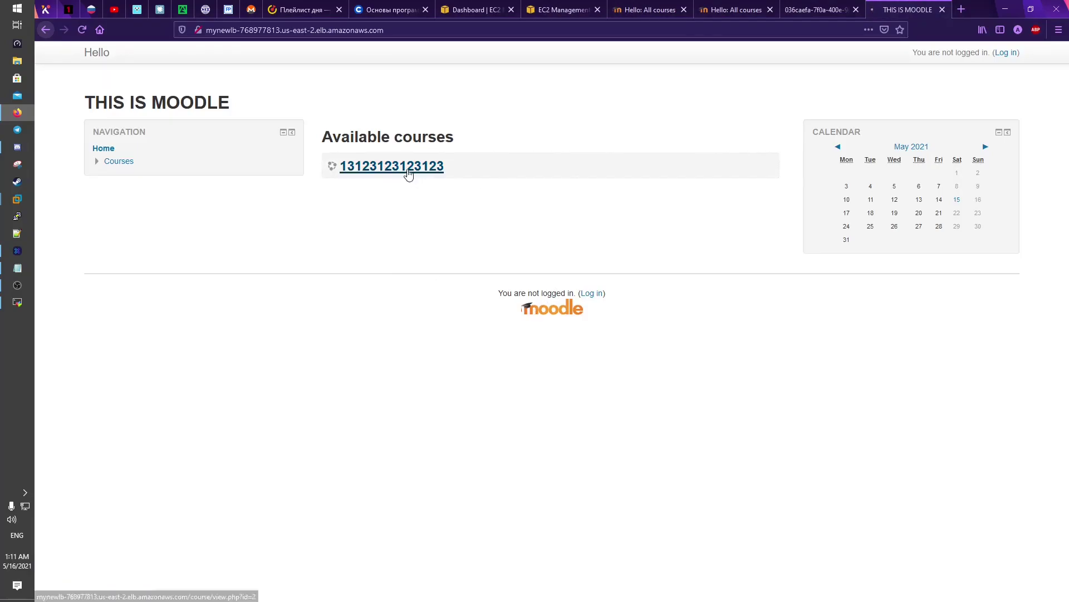
left_click(409, 174)
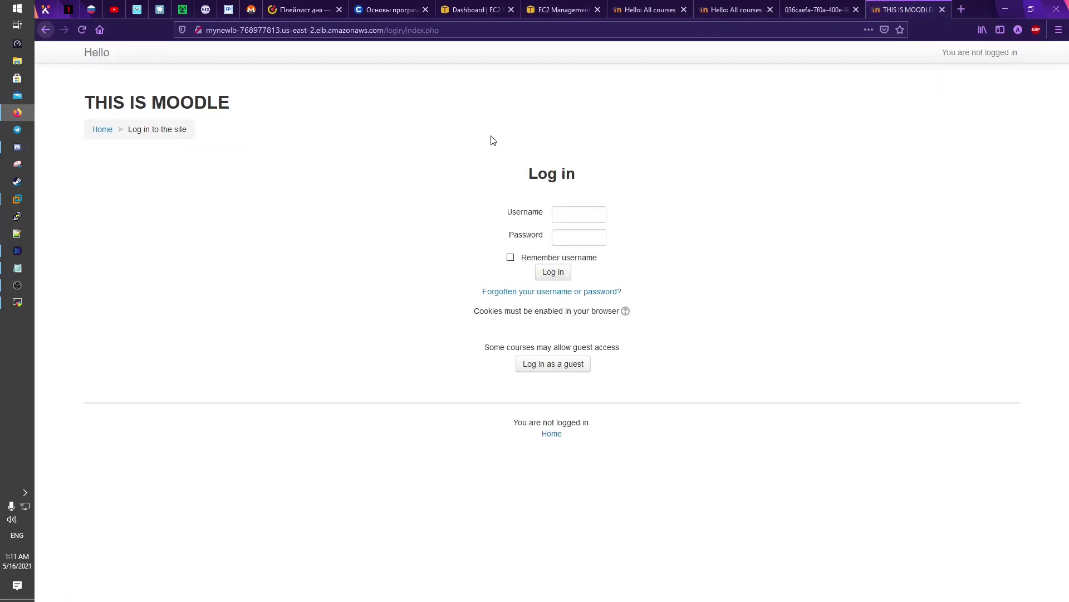
left_click(553, 7)
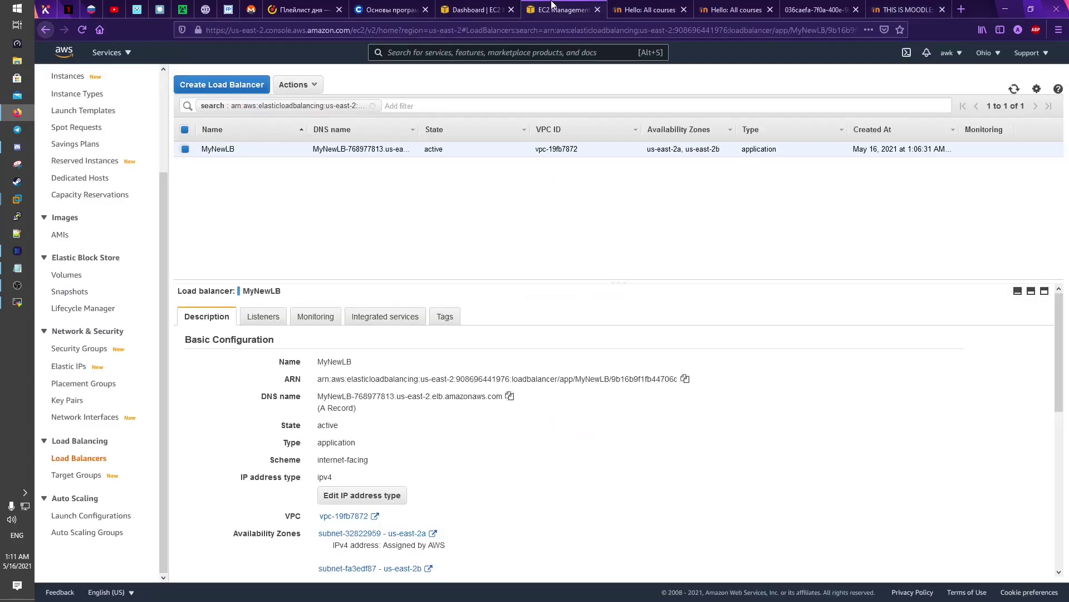
- Inspect NewTG's registered instance and health status, then go to Auto Scaling groups
left_click(76, 474)
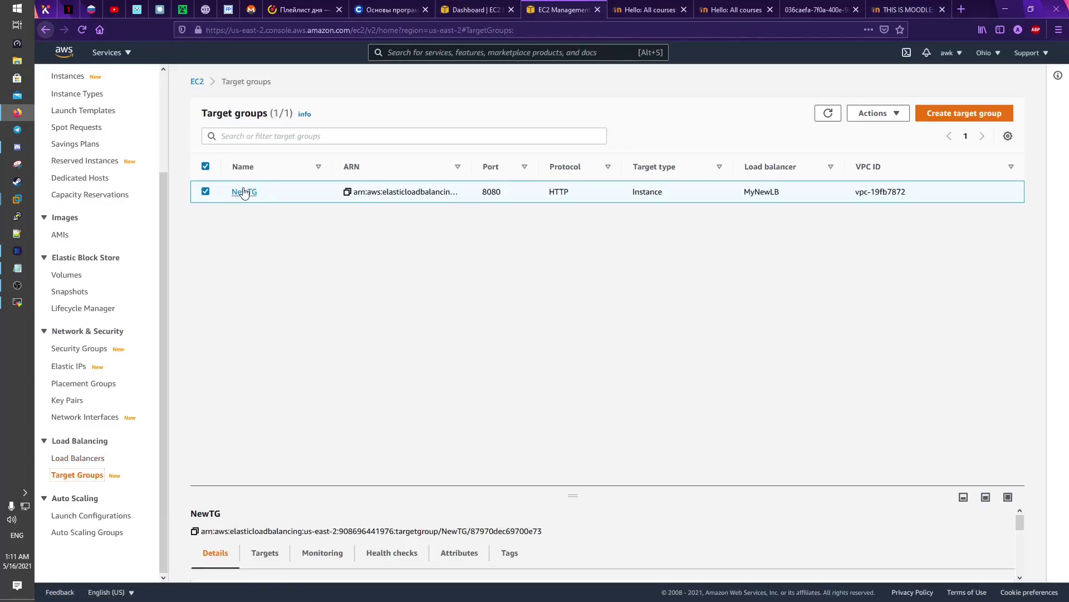
left_click(243, 192)
left_click_drag(356, 478, 227, 487)
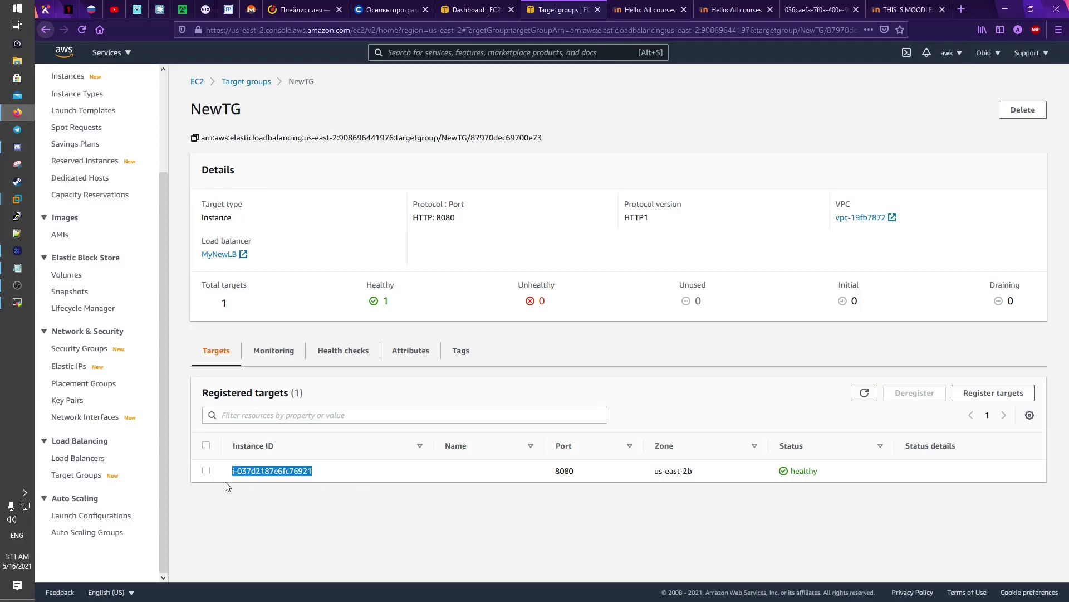
left_click(347, 530)
double_click(537, 285)
left_click(472, 312)
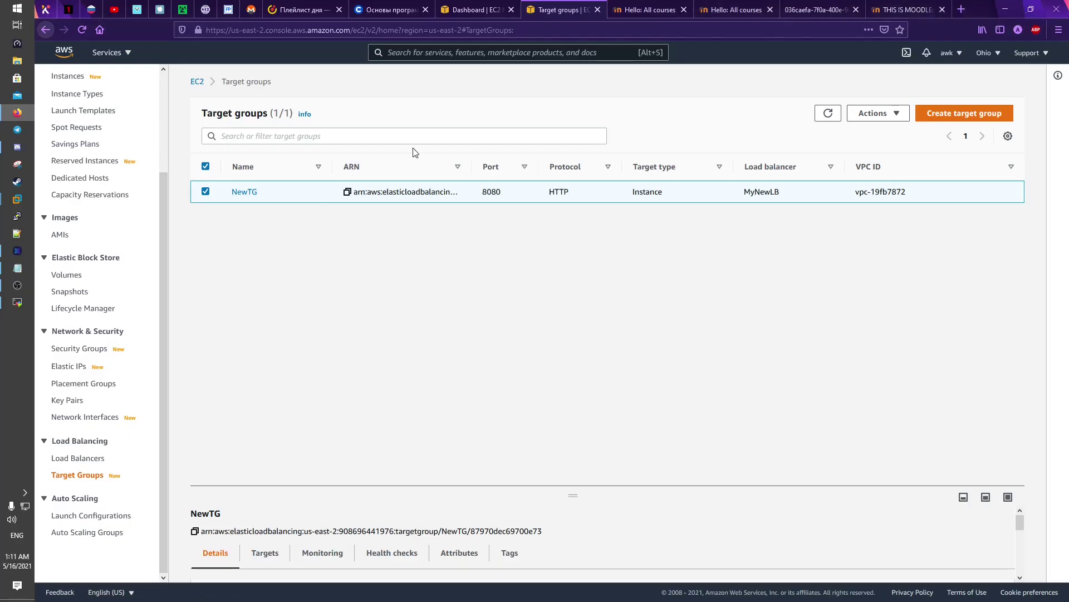
left_click(95, 534)
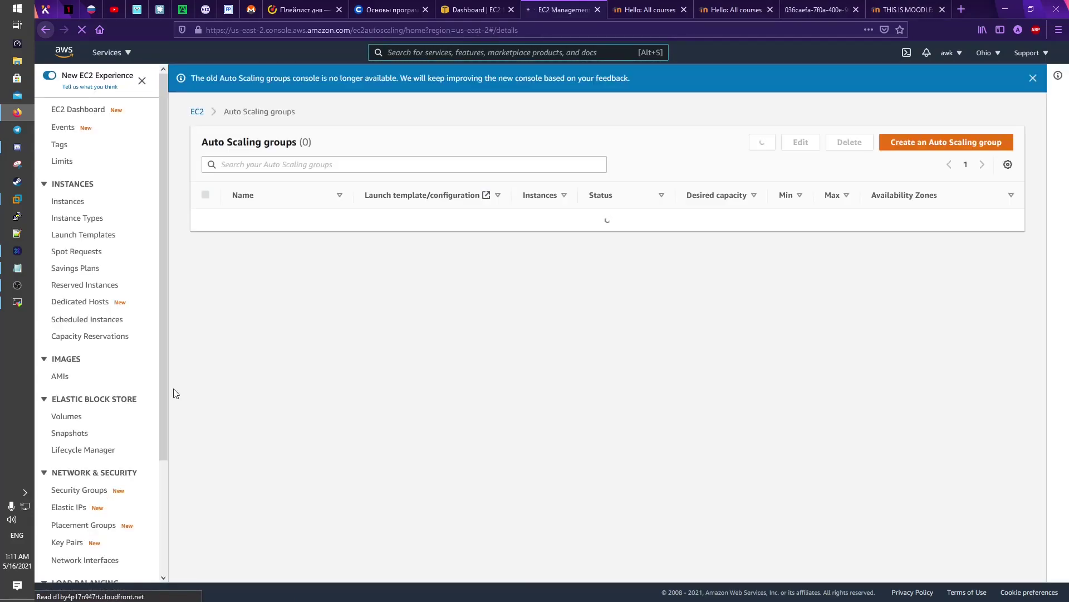
- Edit MOODLE_AMI's load balancing to attach target group NewTG | HTTP and update
left_click(248, 219)
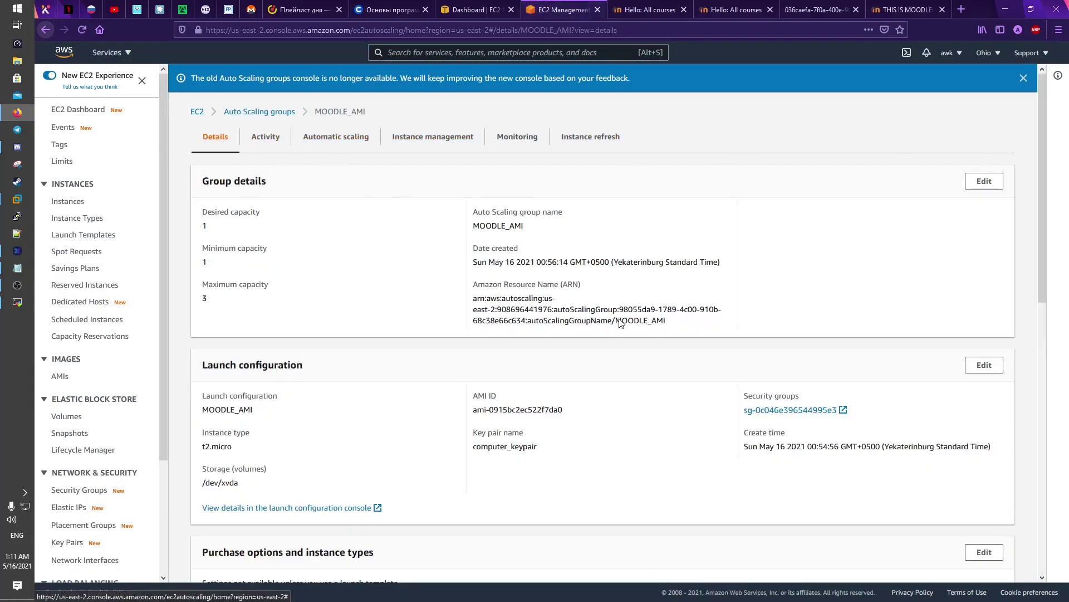
scroll(627, 314, "down", 2)
scroll(622, 304, "down", 7)
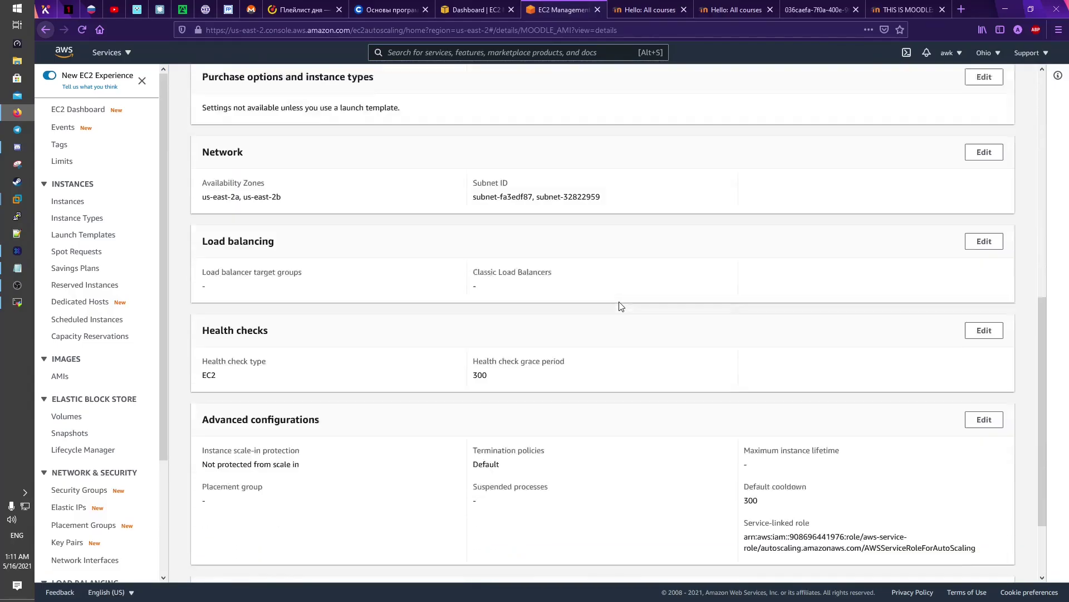
left_click(983, 176)
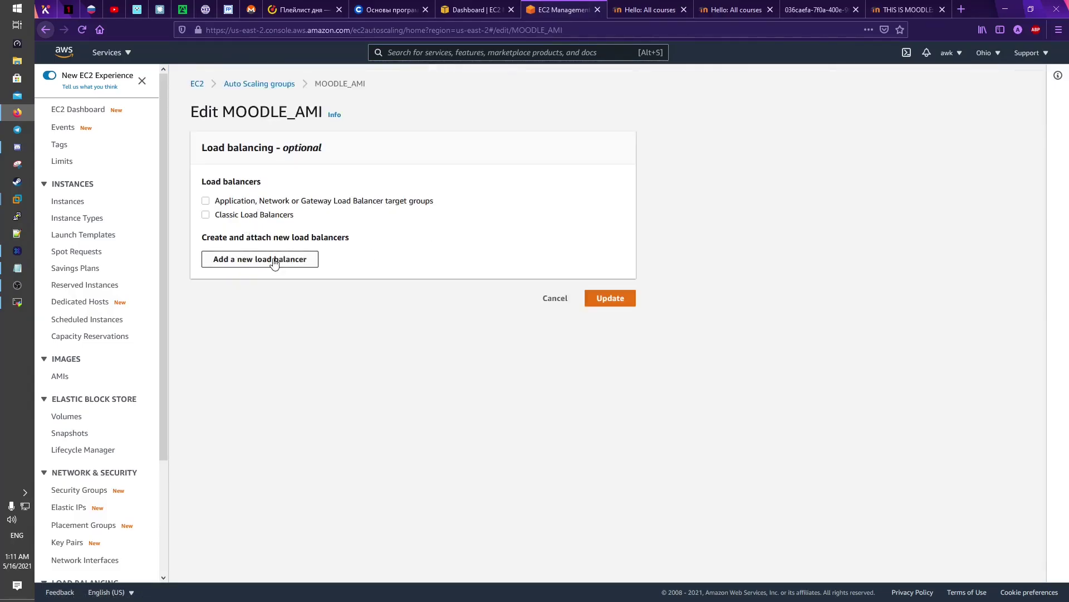
left_click(257, 202)
left_click(307, 226)
left_click(316, 266)
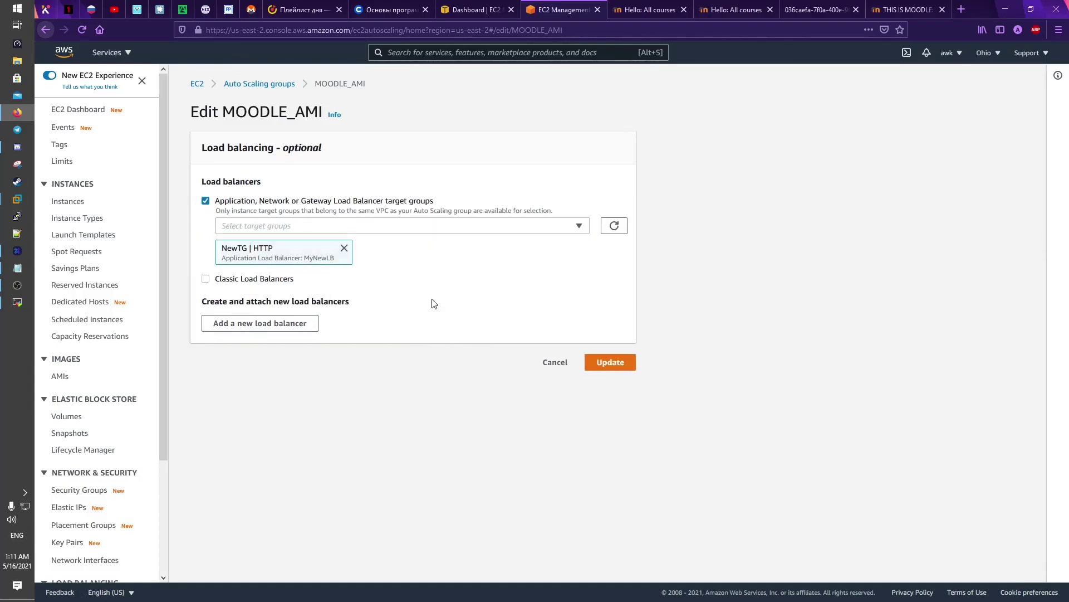
left_click(622, 366)
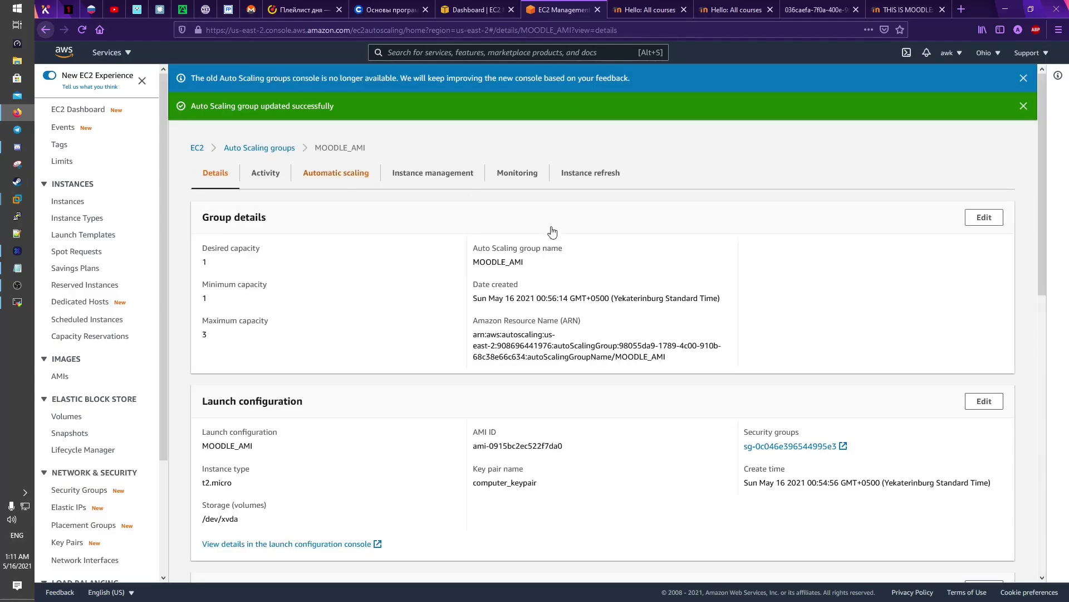
- Review MOODLE_AMI's updated target group settings and return to the Auto Scaling groups list
scroll(502, 334, "down", 5)
left_click_drag(205, 407, 443, 405)
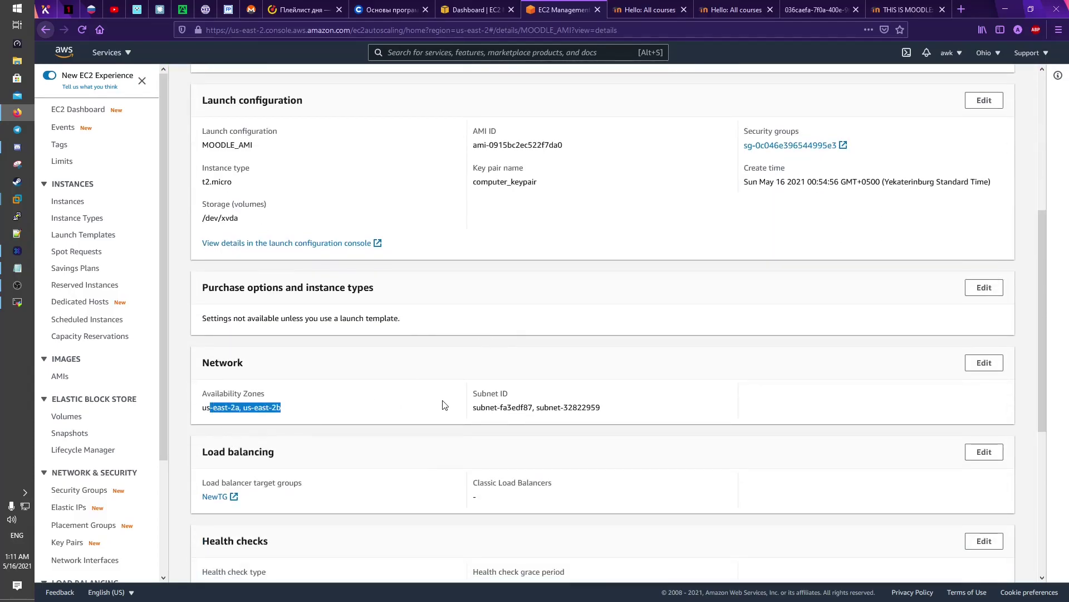
left_click(443, 405)
scroll(305, 389, "down", 4)
left_click_drag(615, 359, 228, 362)
left_click(358, 363)
triple_click(316, 365)
left_click(315, 364)
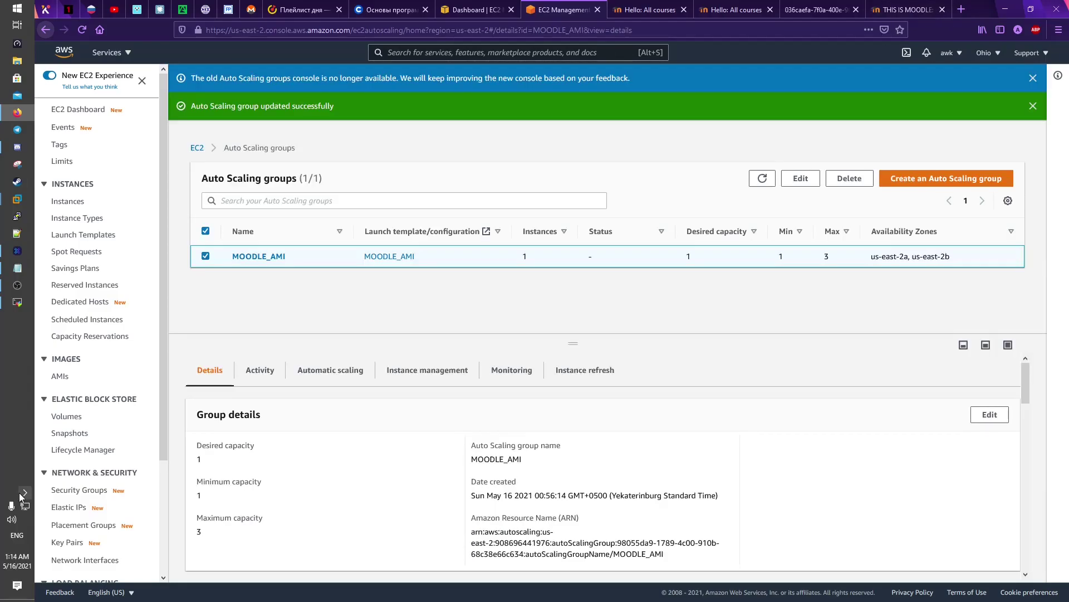
left_click(24, 493)
left_click(804, 5)
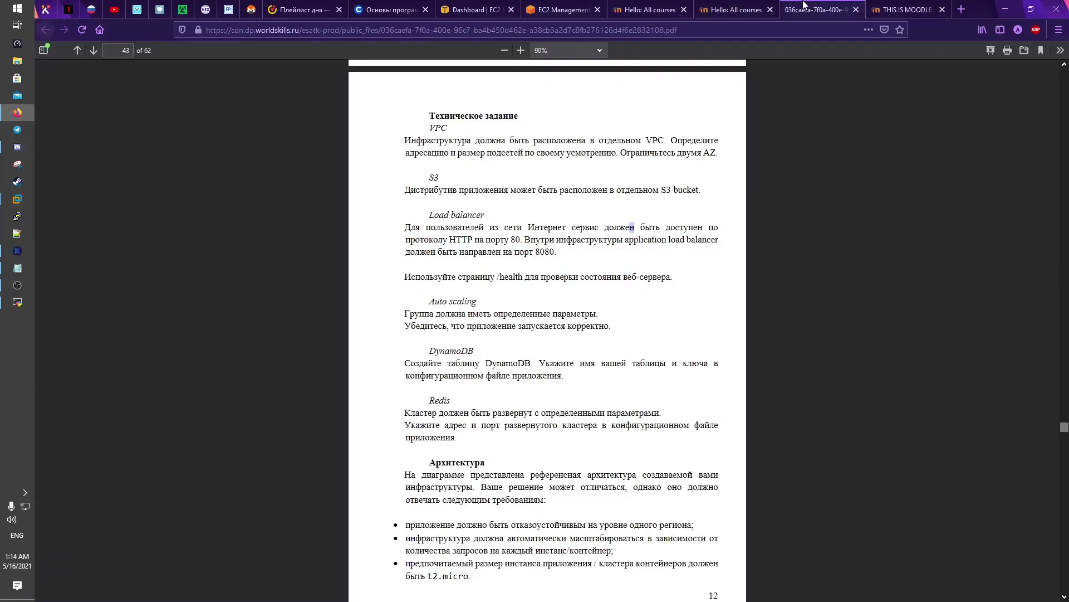
- Read the specification's VPC, load balancer and Auto Scaling requirements, then return to the EC2 Dashboard
left_click_drag(424, 129, 527, 142)
left_click(592, 146)
left_click_drag(424, 223, 569, 254)
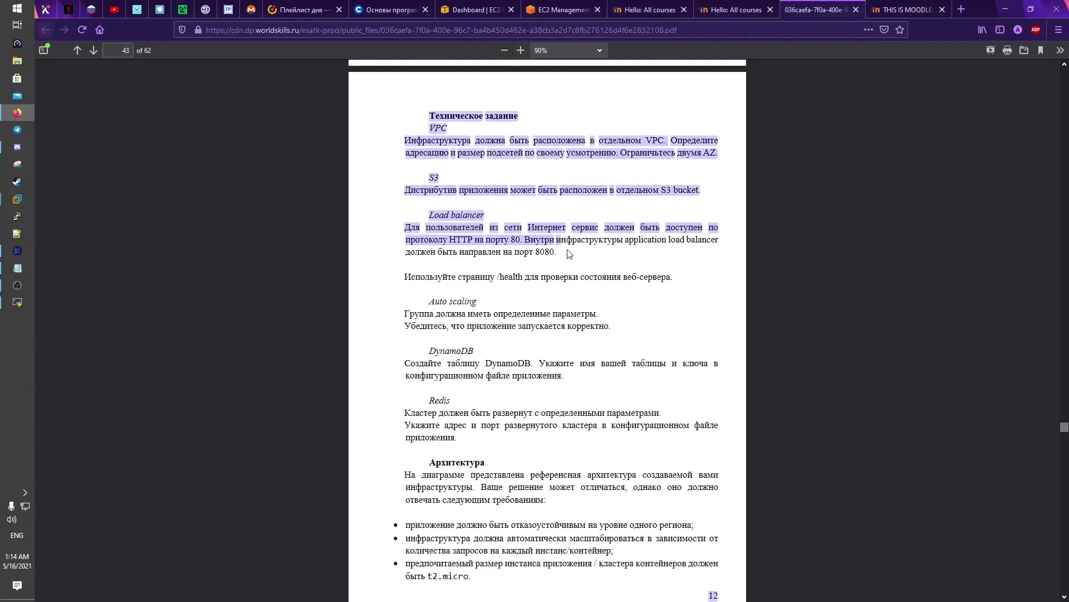
left_click(571, 260)
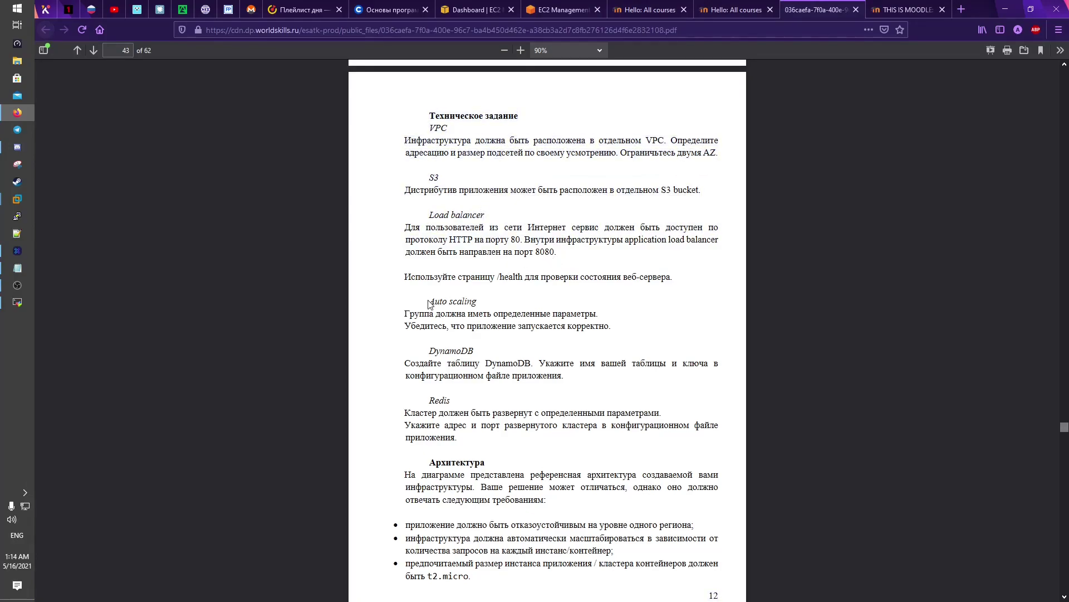
left_click_drag(429, 304, 629, 332)
left_click(629, 332)
left_click(474, 9)
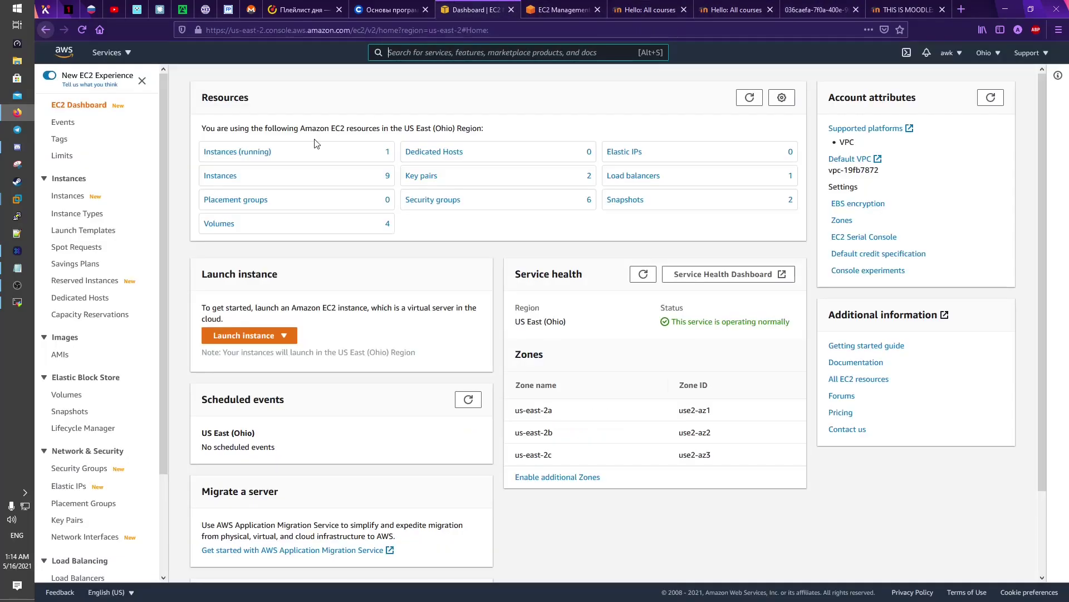
- Go to ElastiCache's Redis clusters and start creating a new cluster
left_click(123, 52)
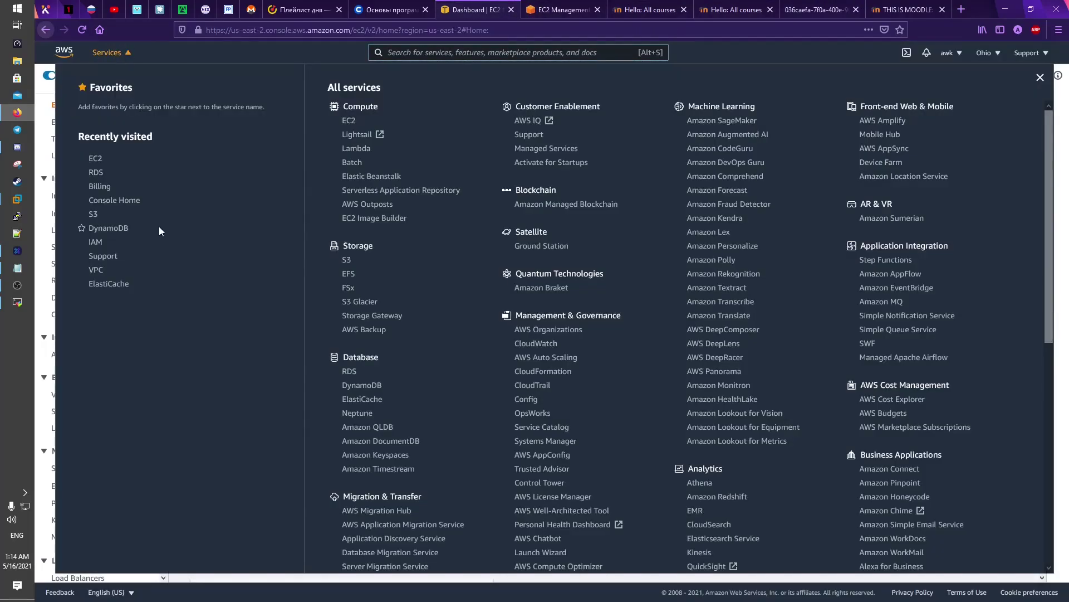
left_click(125, 285)
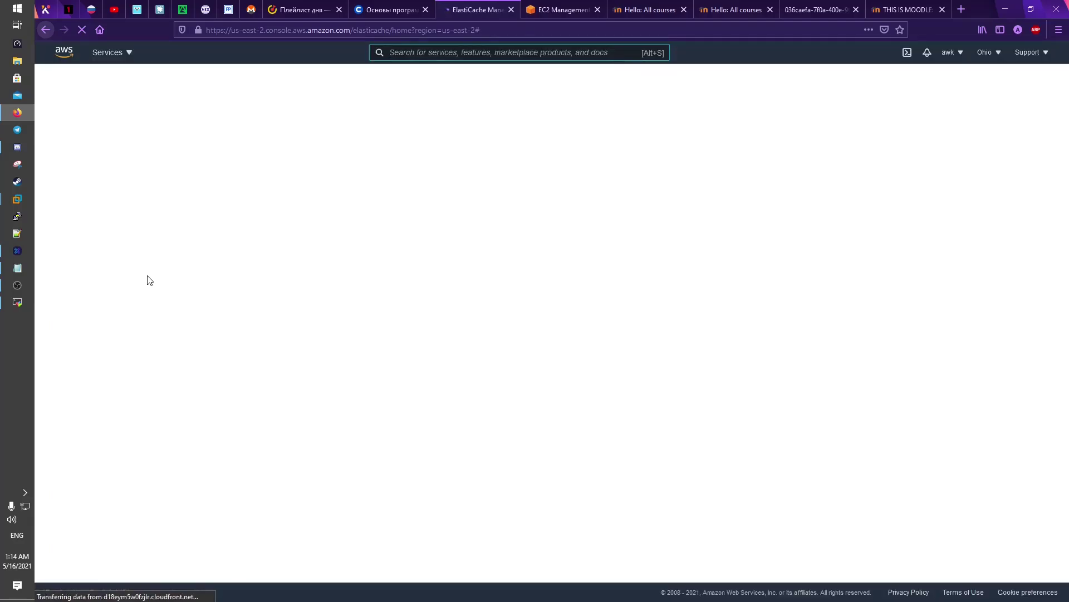
left_click(73, 131)
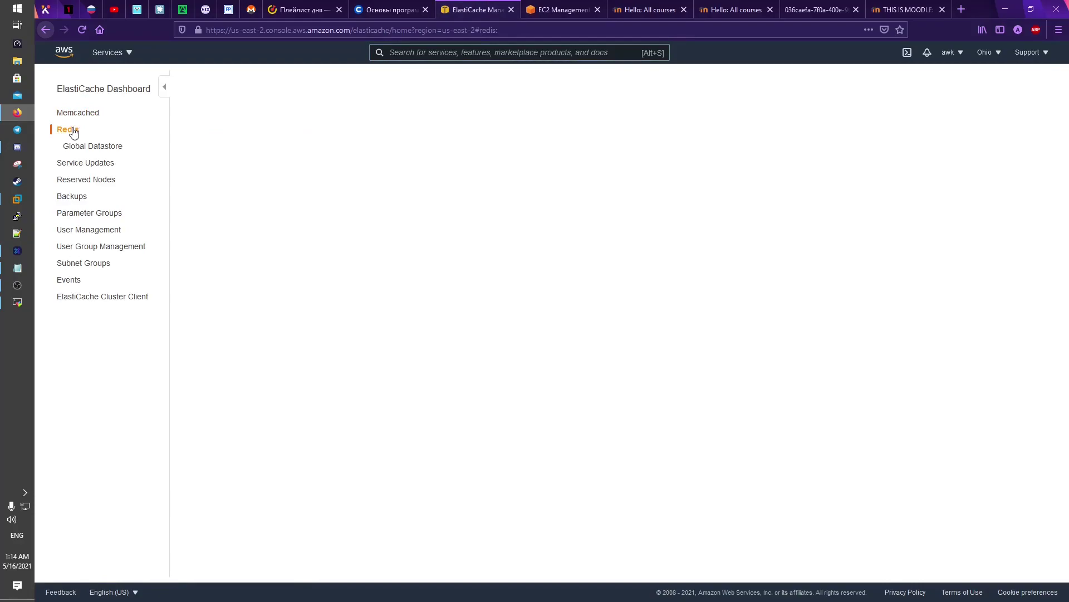
left_click(189, 86)
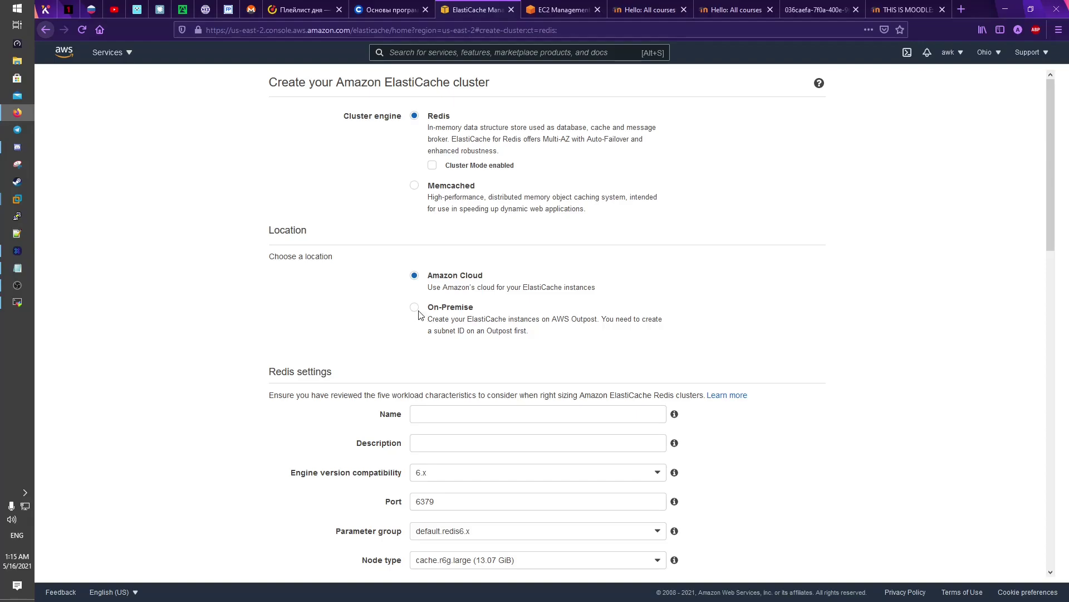
- Keep Redis engine version 6.x and choose node type cache.t2.micro
scroll(417, 334, "down", 2)
left_click(444, 307)
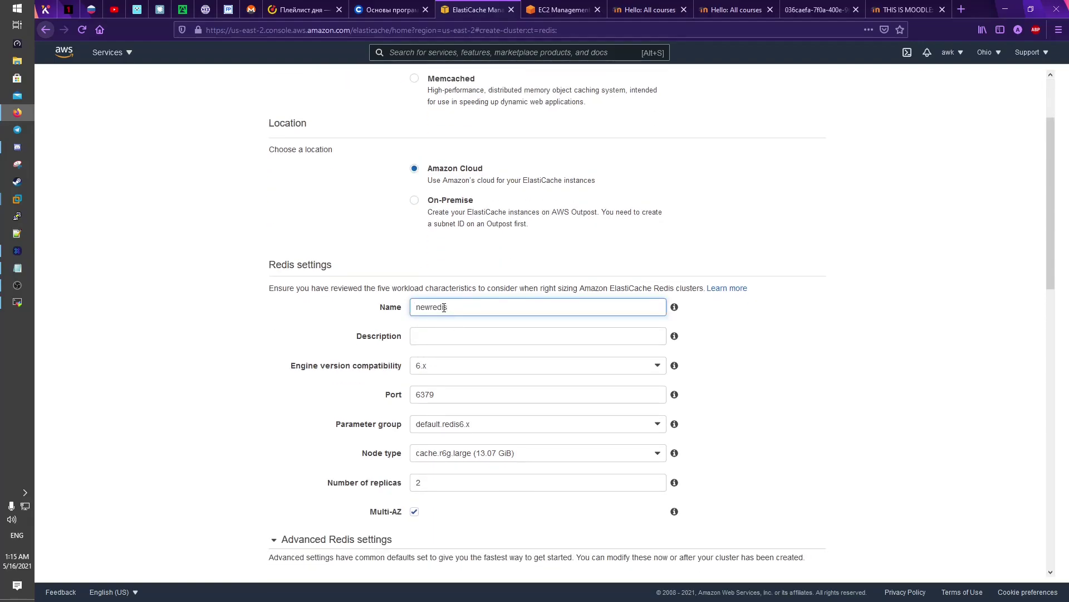
left_click(431, 371)
left_click(432, 395)
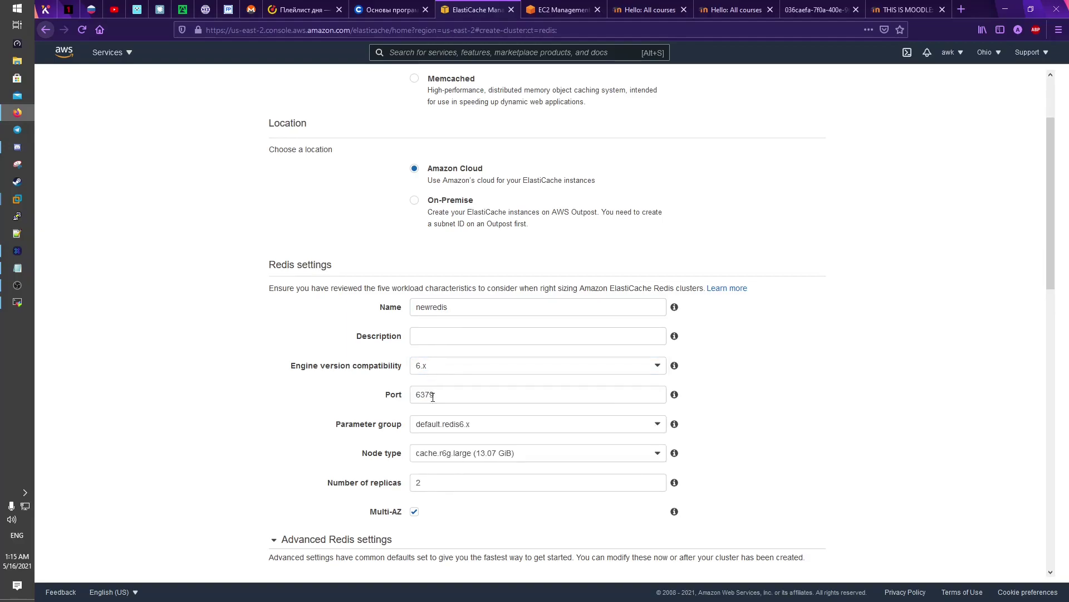
scroll(478, 390, "down", 1)
left_click(487, 397)
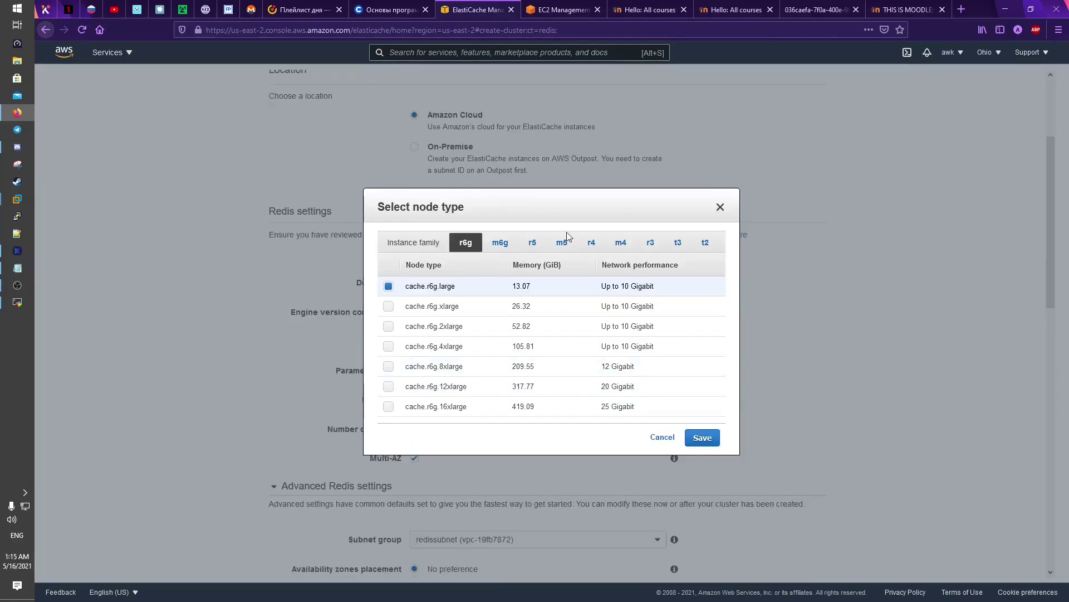
left_click(704, 245)
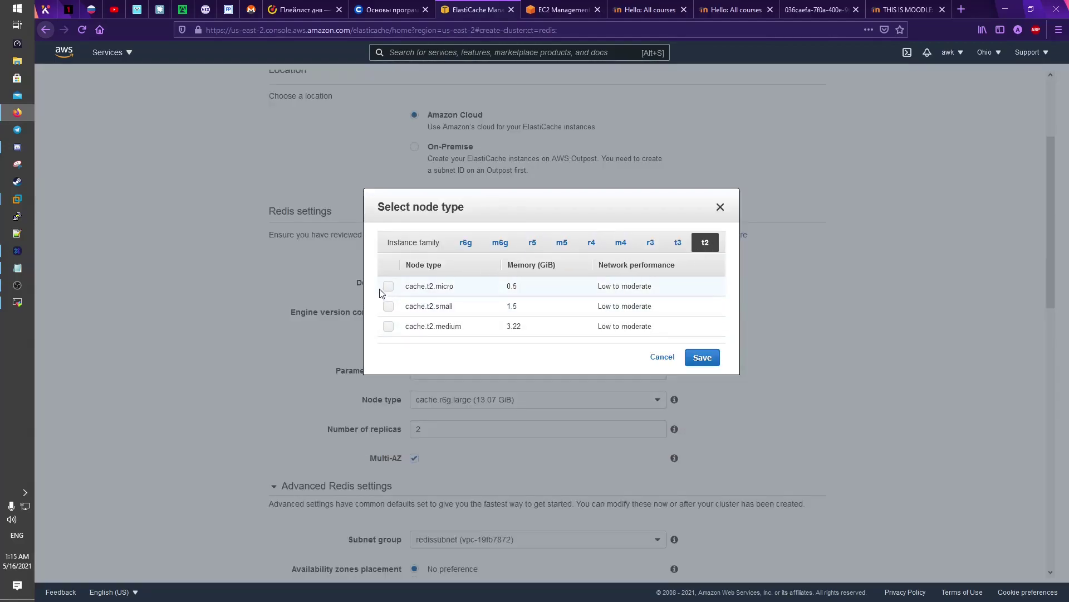
left_click(702, 359)
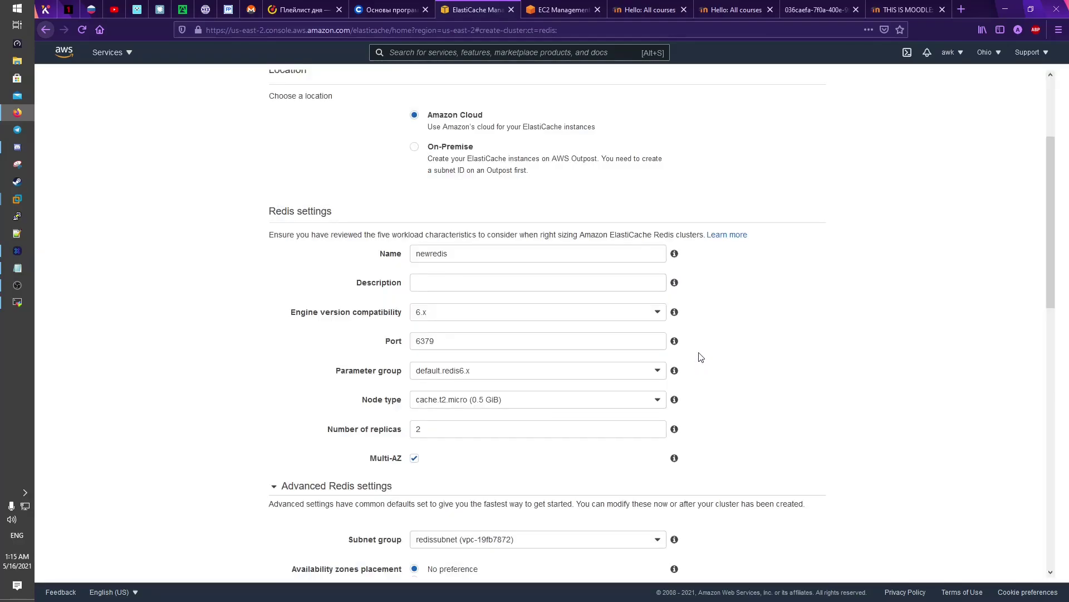
- Replace the default security group with web-servers, then switch back to the EC2 console
scroll(700, 357, "down", 2)
scroll(716, 357, "down", 3)
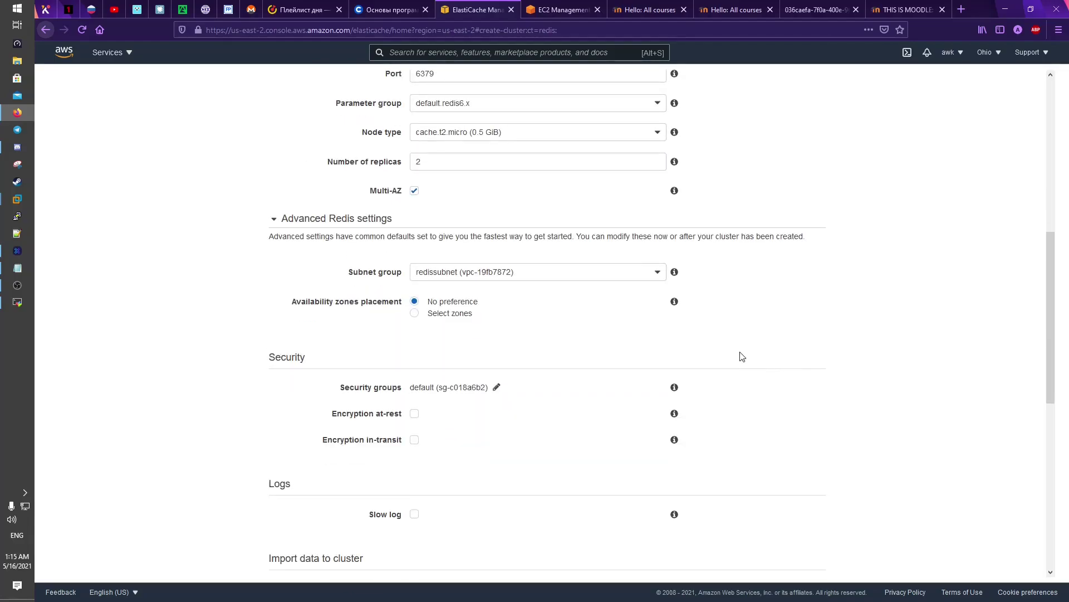
scroll(540, 370, "down", 8)
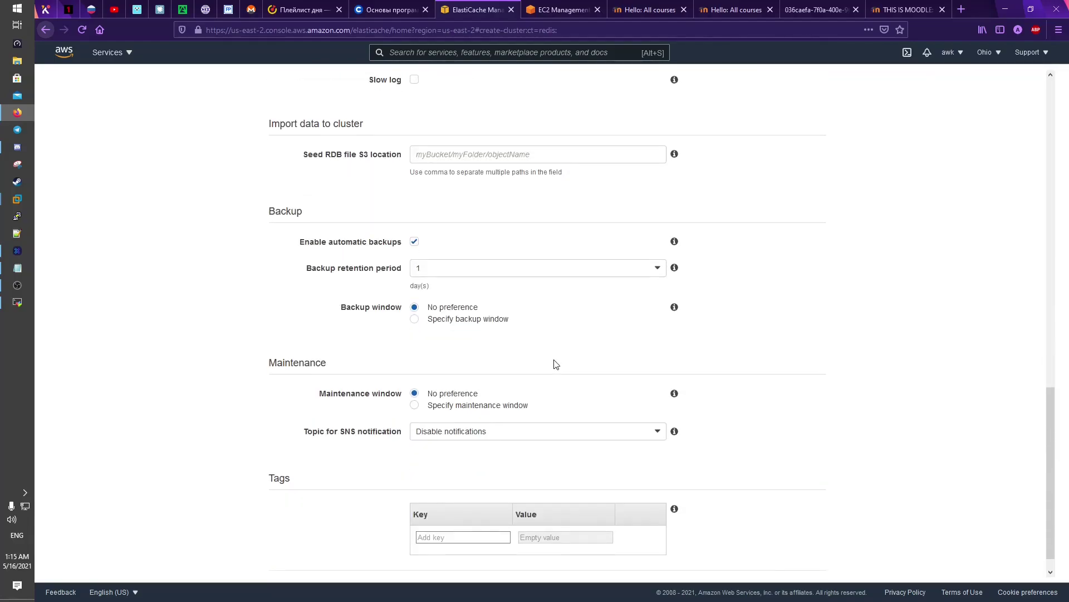
scroll(552, 365, "up", 10)
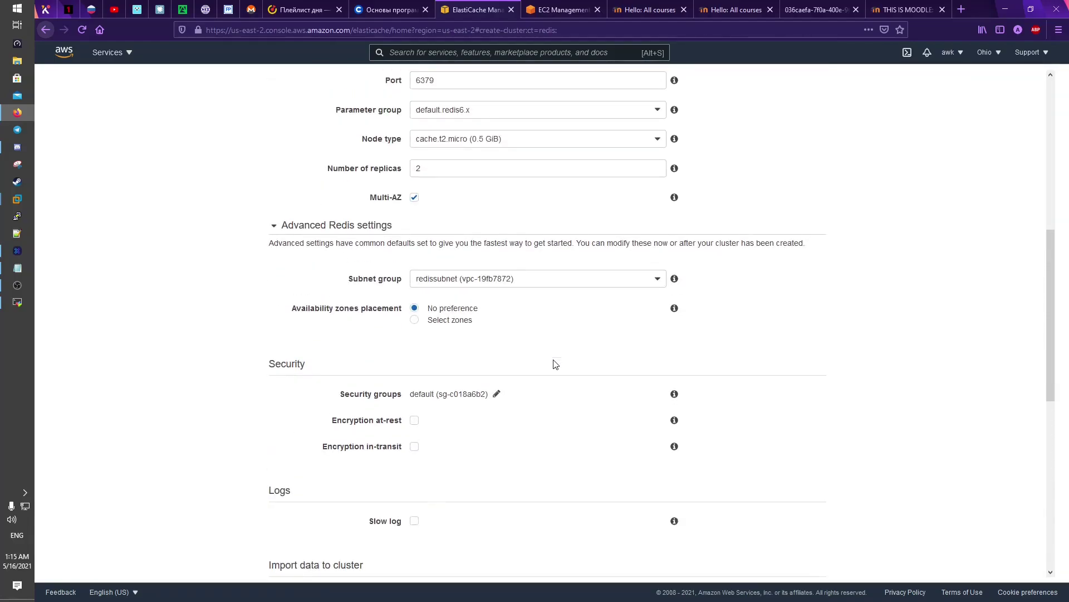
scroll(555, 364, "up", 2)
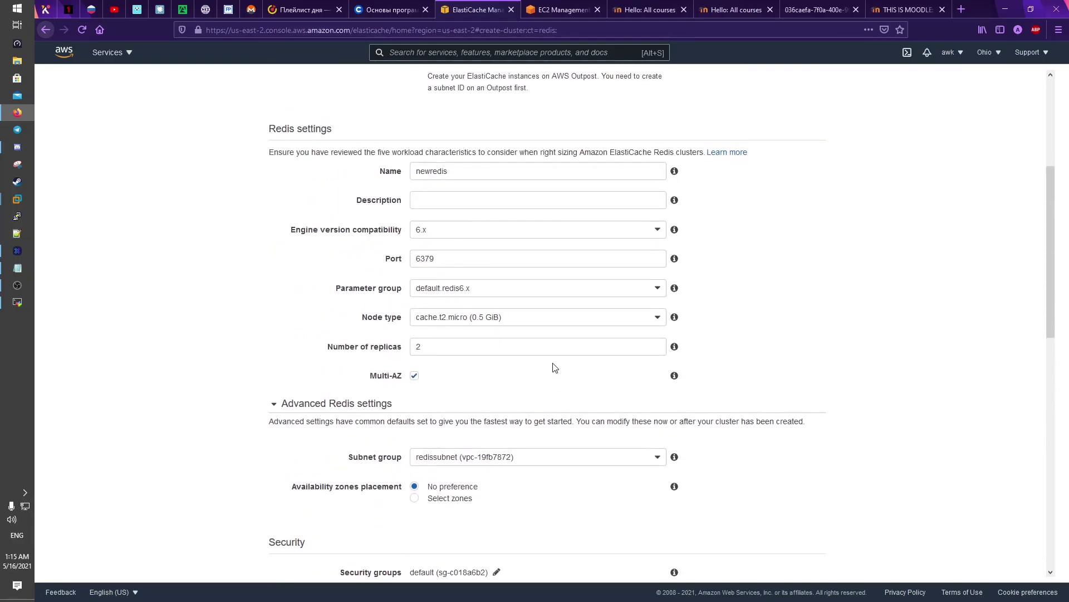
scroll(556, 368, "down", 10)
scroll(552, 372, "up", 4)
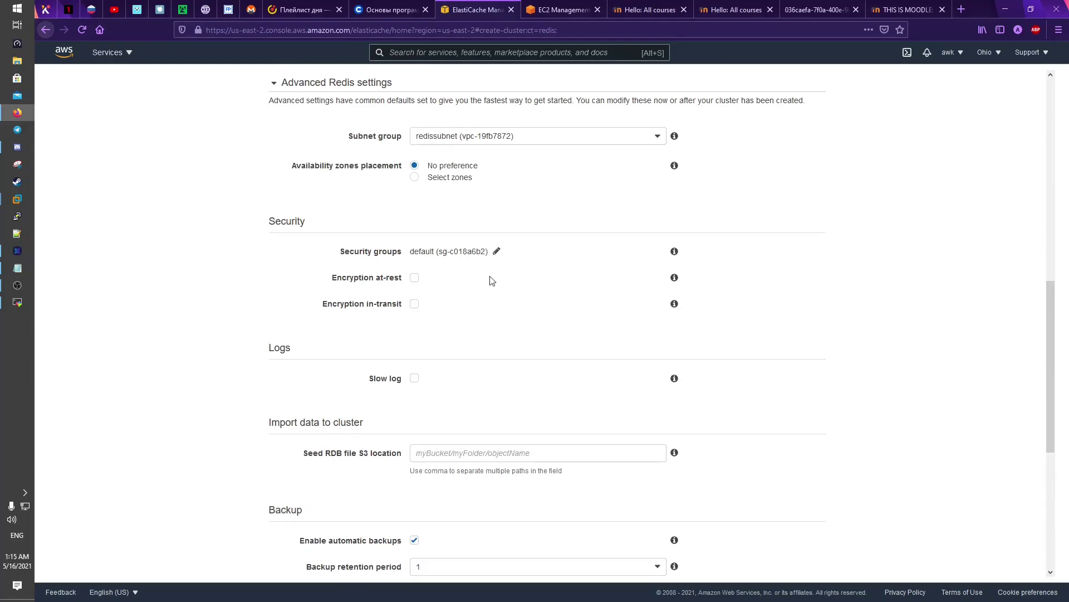
left_click(496, 253)
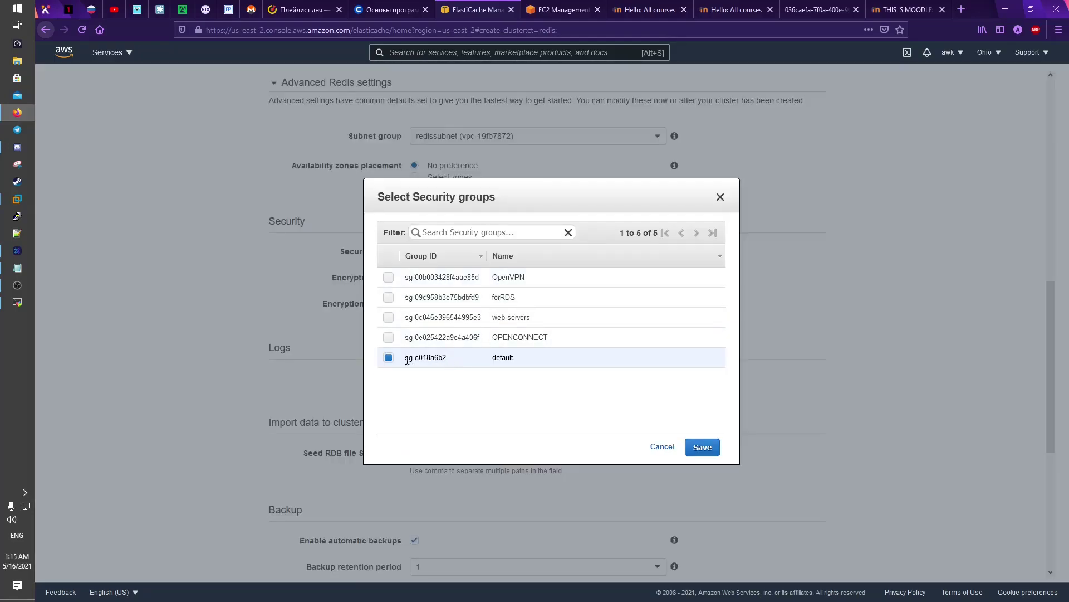
left_click(389, 319)
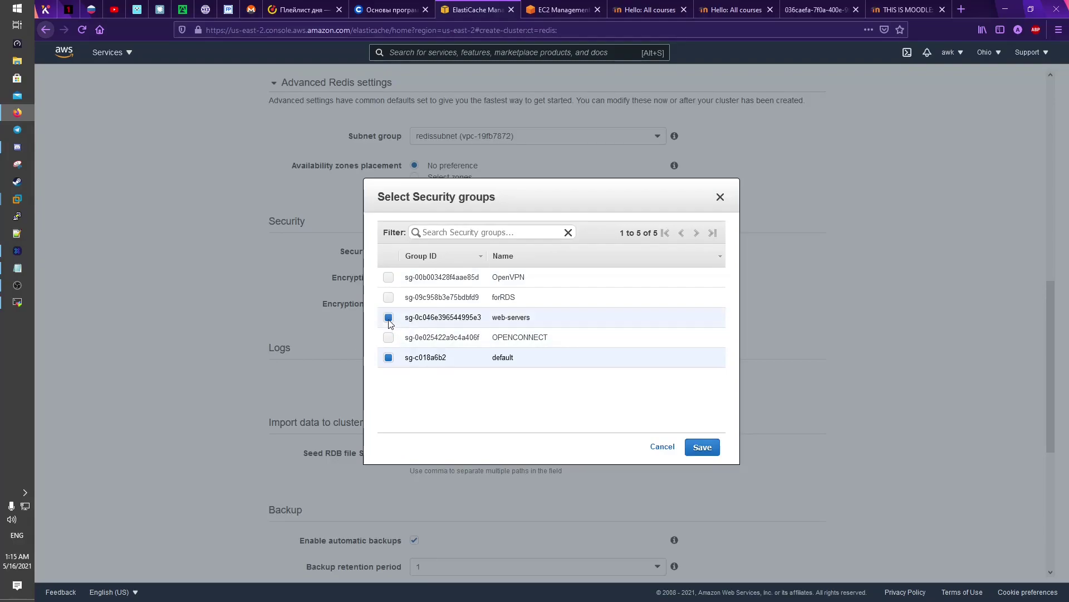
left_click(388, 357)
left_click(702, 449)
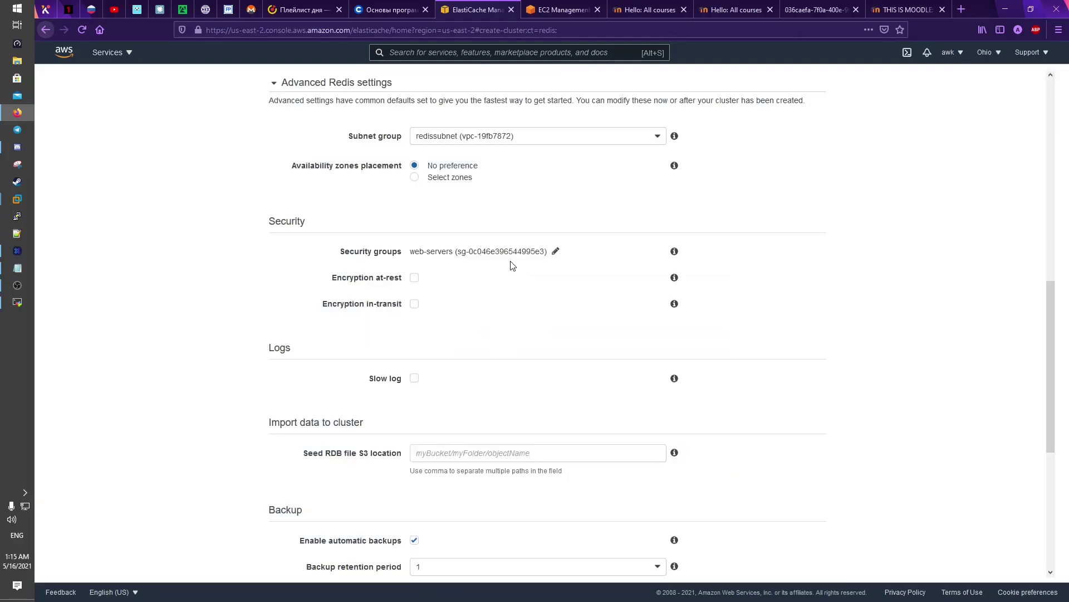
left_click(524, 7)
scroll(84, 388, "down", 3)
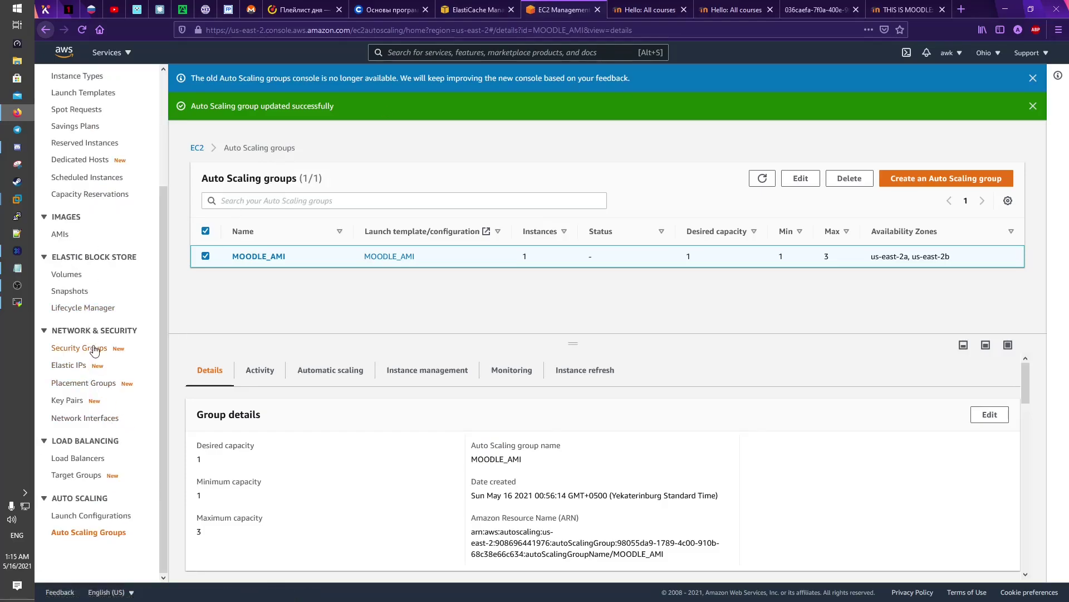
- Select the web-servers security group and view its inbound rules
left_click(84, 349)
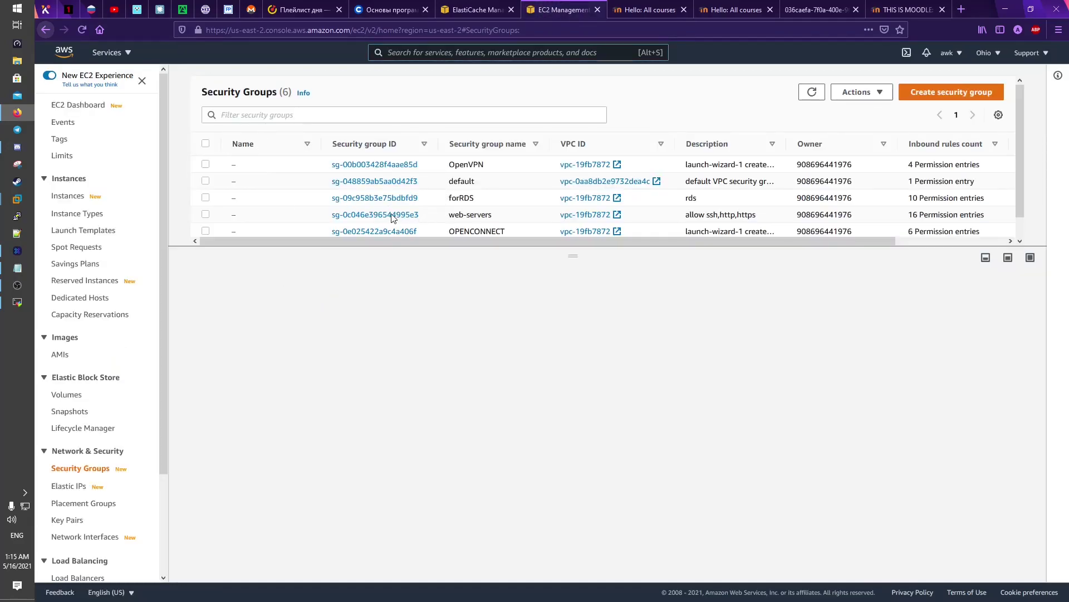
left_click(204, 217)
left_click(205, 218)
left_click(205, 215)
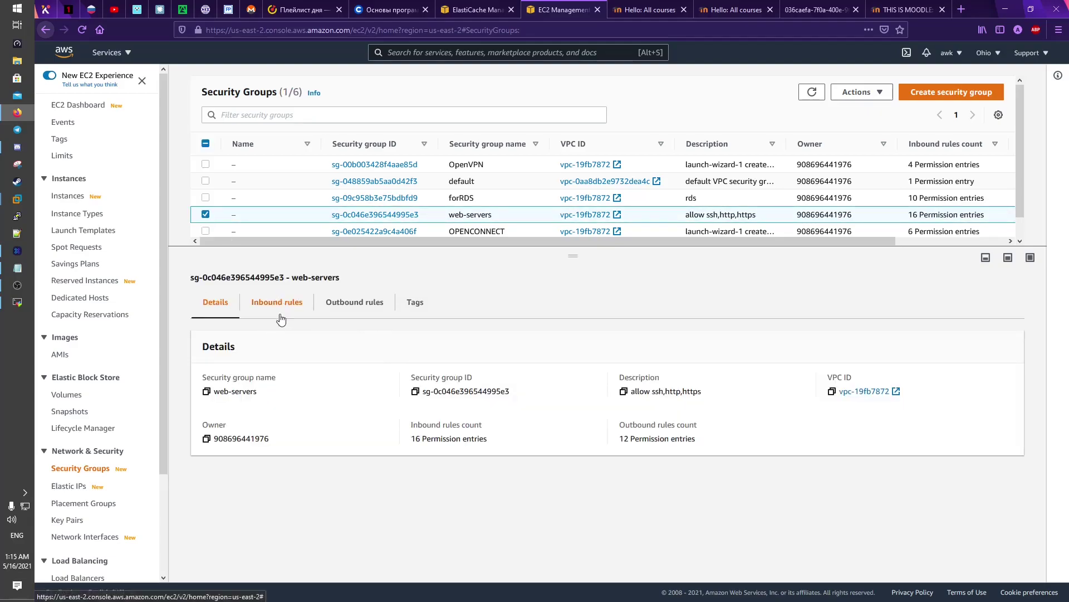
left_click(290, 311)
scroll(328, 370, "down", 2)
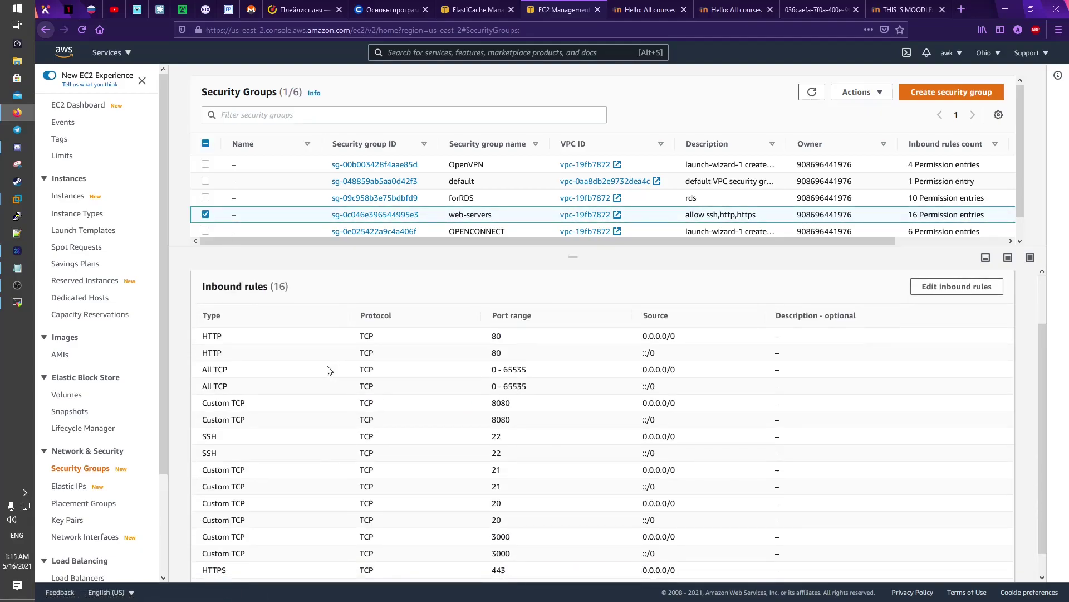
scroll(329, 370, "down", 1)
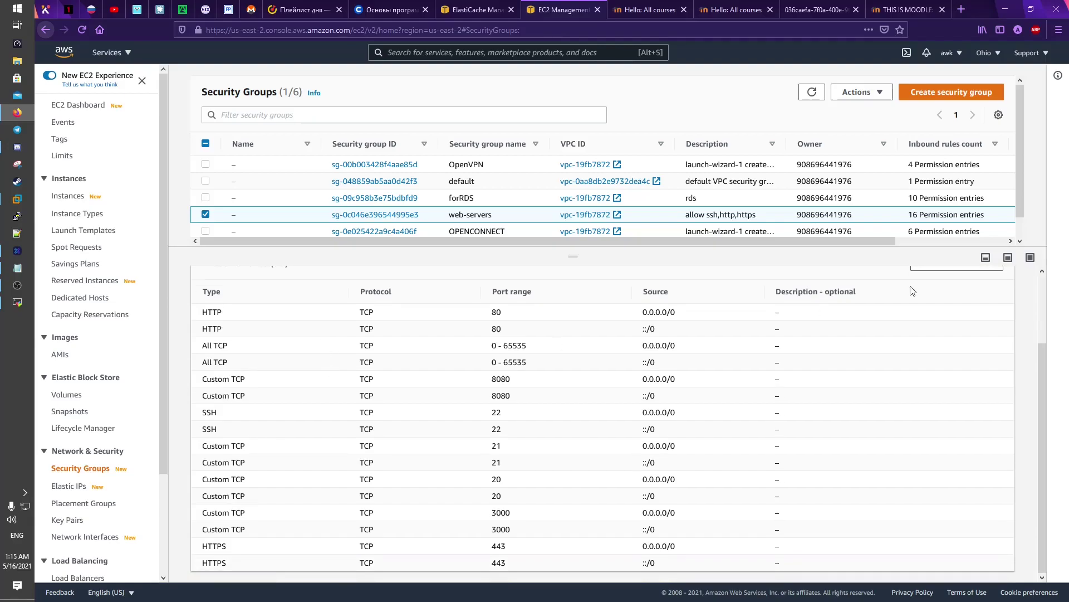
scroll(401, 286, "up", 3)
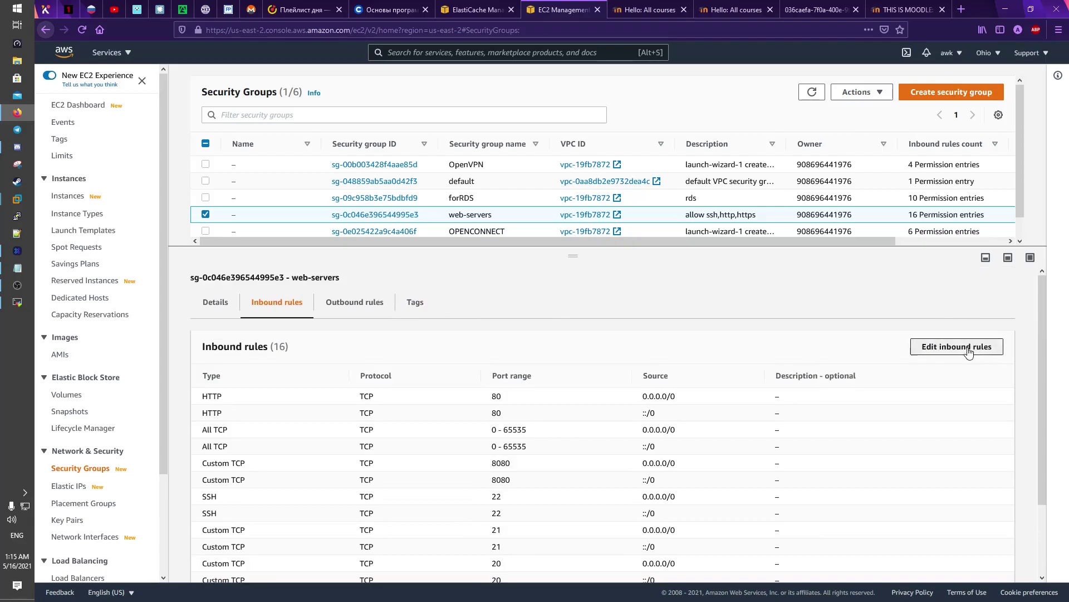
- Add a new inbound rule of type Custom TCP to web-servers
left_click(969, 353)
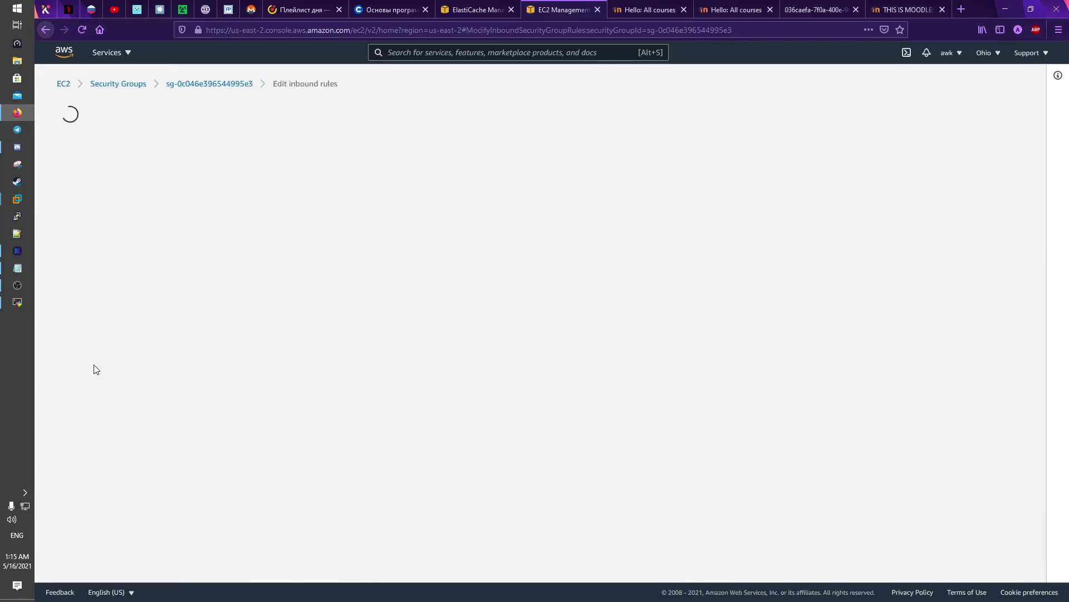
scroll(96, 369, "down", 10)
left_click(102, 466)
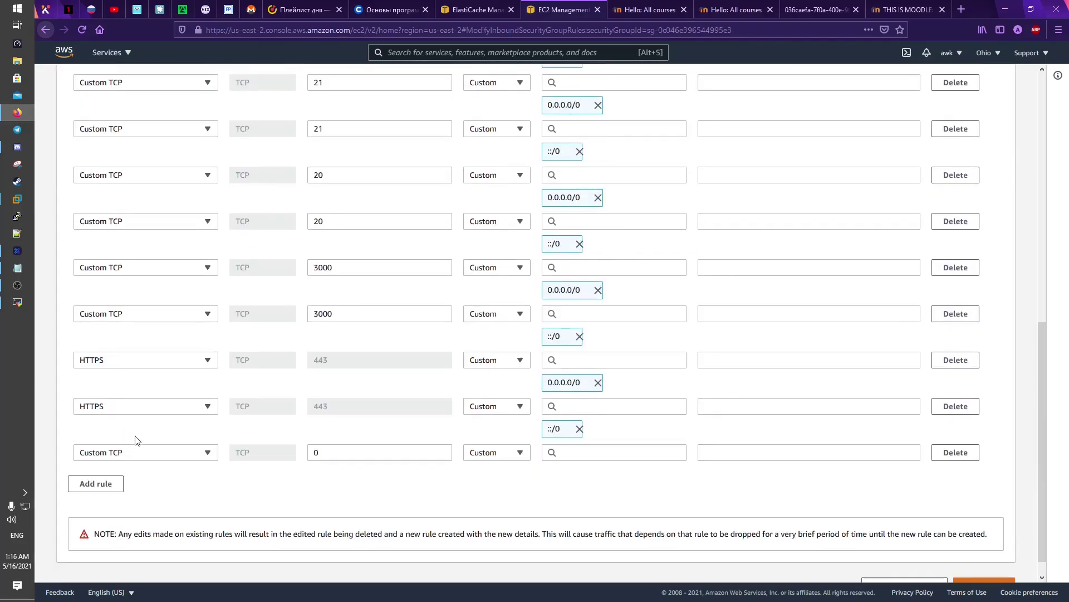
left_click(140, 449)
left_click(144, 449)
left_click(341, 452)
left_click(208, 454)
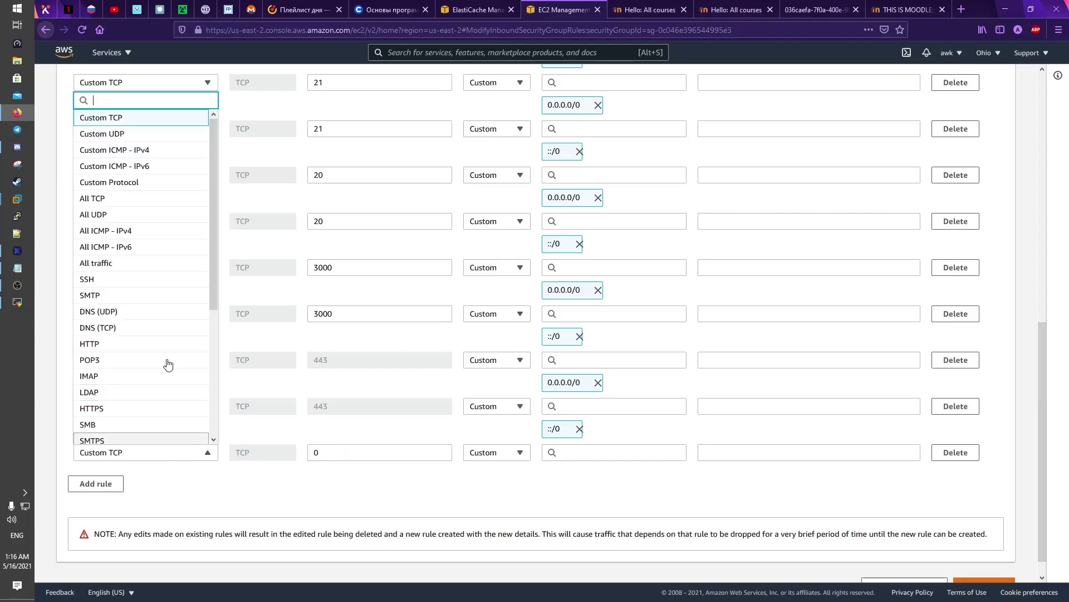
scroll(169, 365, "down", 5)
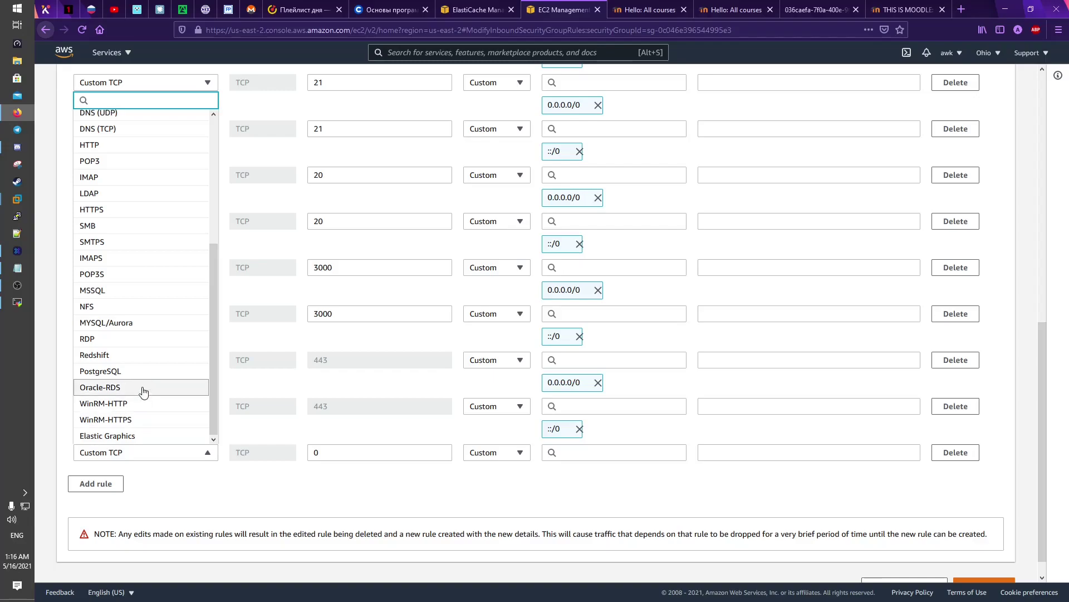
scroll(143, 392, "up", 8)
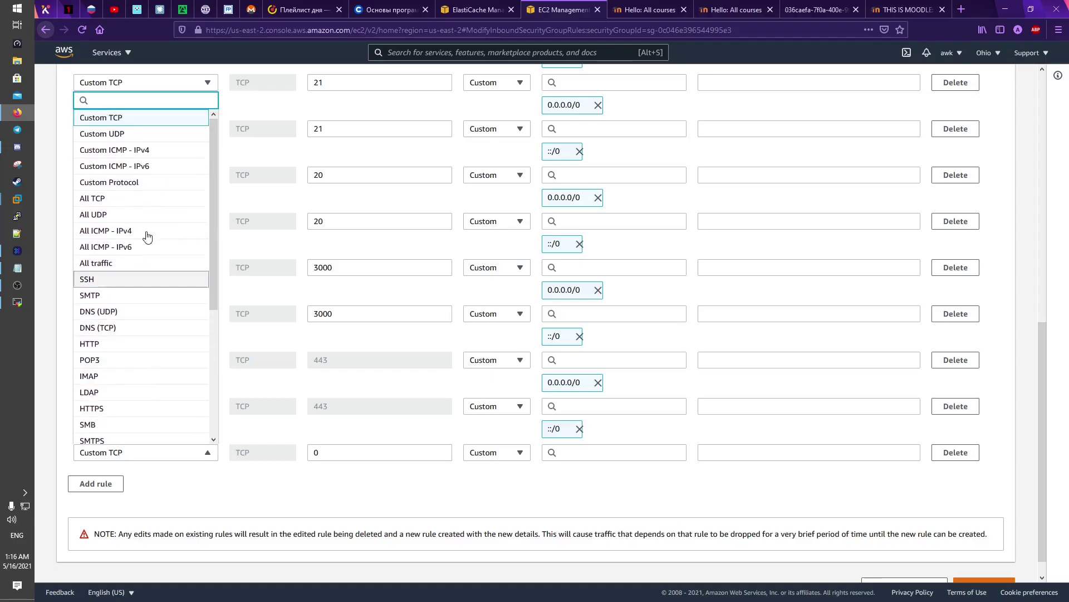
left_click(219, 515)
- Set the inbound rule to port 6379 from Anywhere and save it
double_click(384, 451)
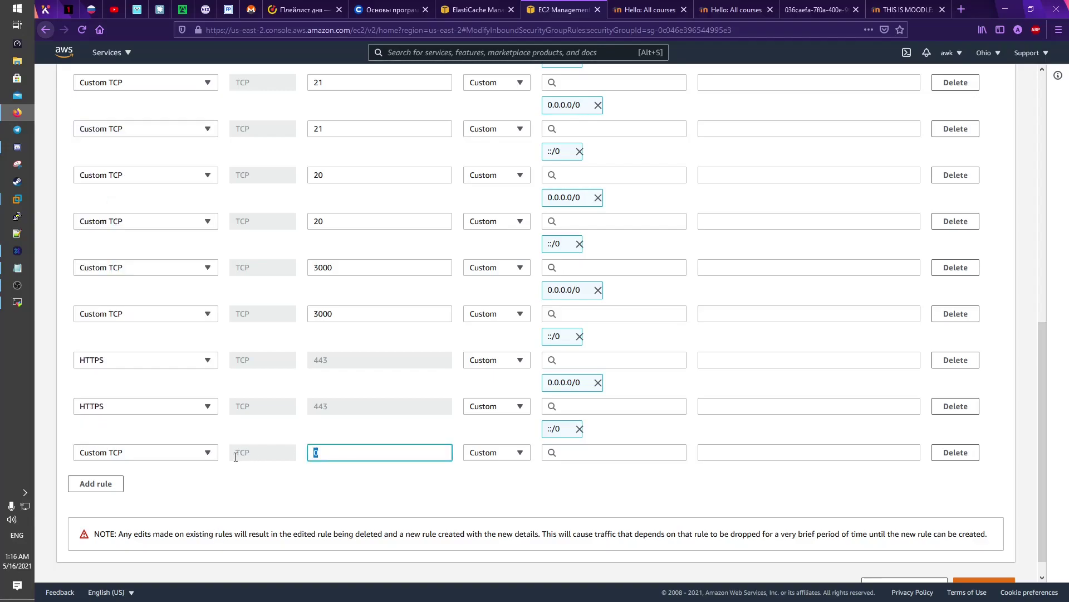
type("6379")
left_click(493, 453)
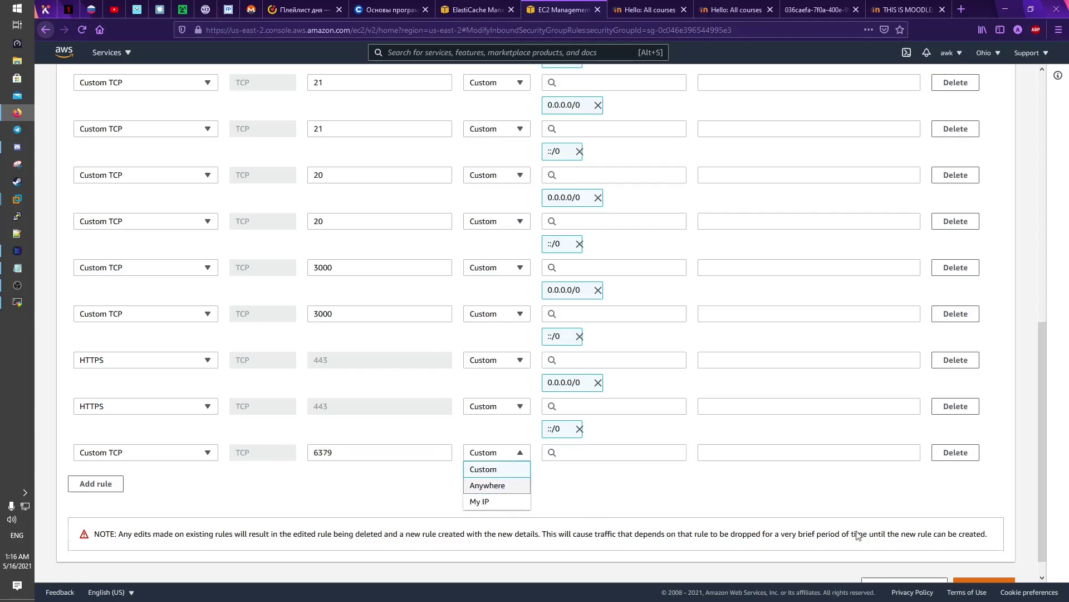
left_click(499, 485)
left_click(976, 563)
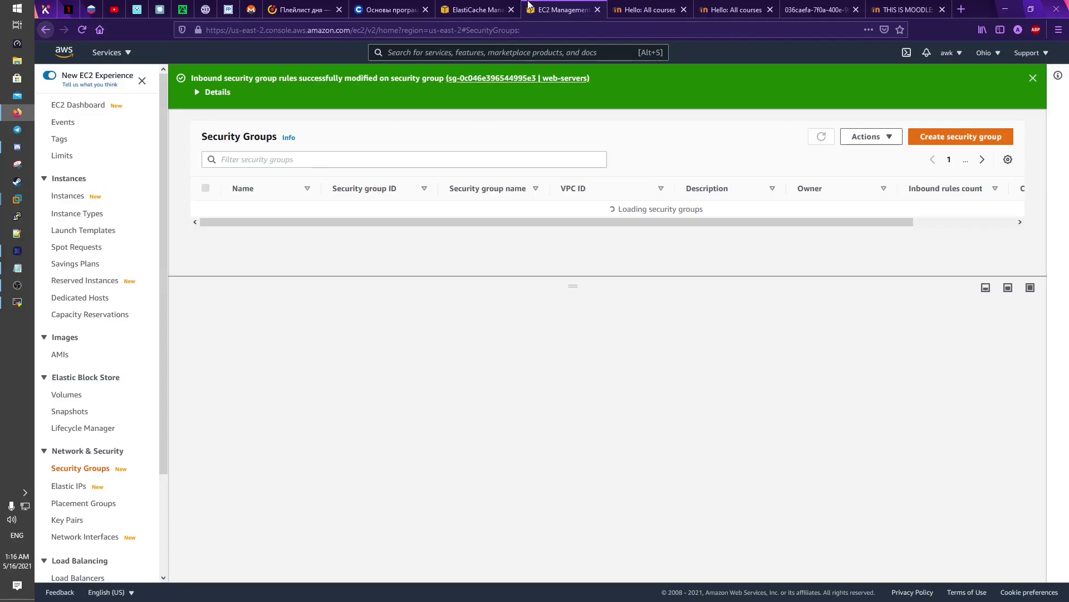
- Check the ElastiCache form, then begin editing web-servers' outbound rules
left_click(474, 9)
scroll(436, 262, "down", 5)
scroll(476, 281, "up", 12)
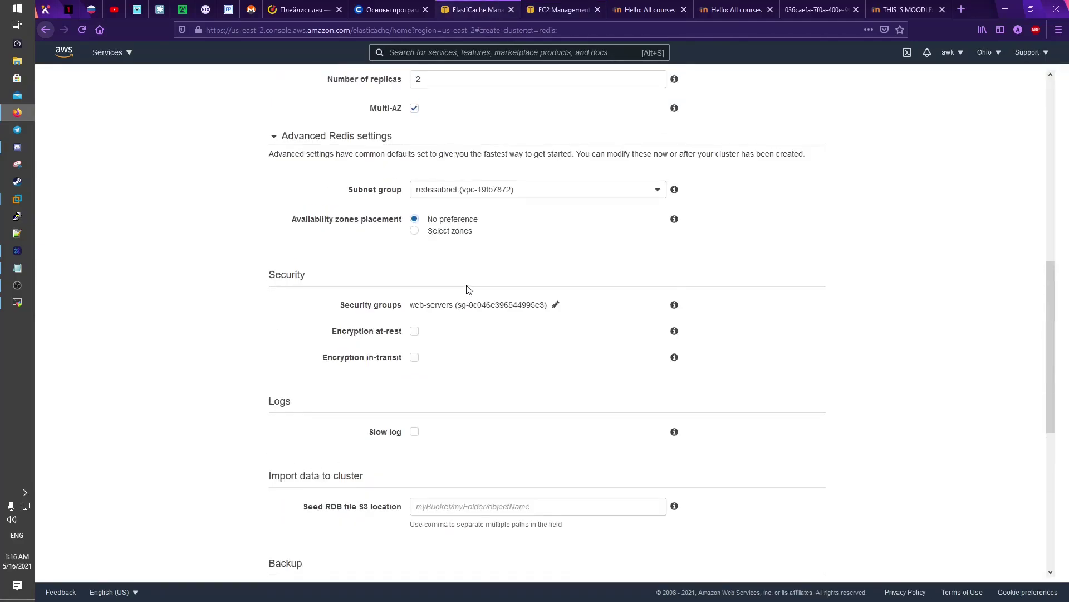
left_click(529, 8)
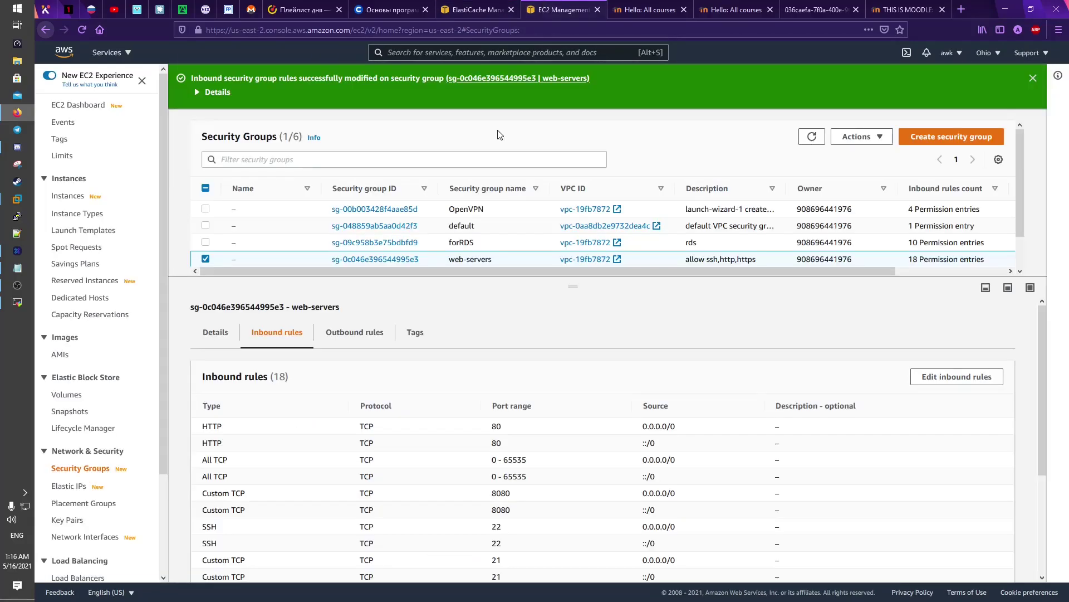
left_click(362, 332)
left_click(970, 374)
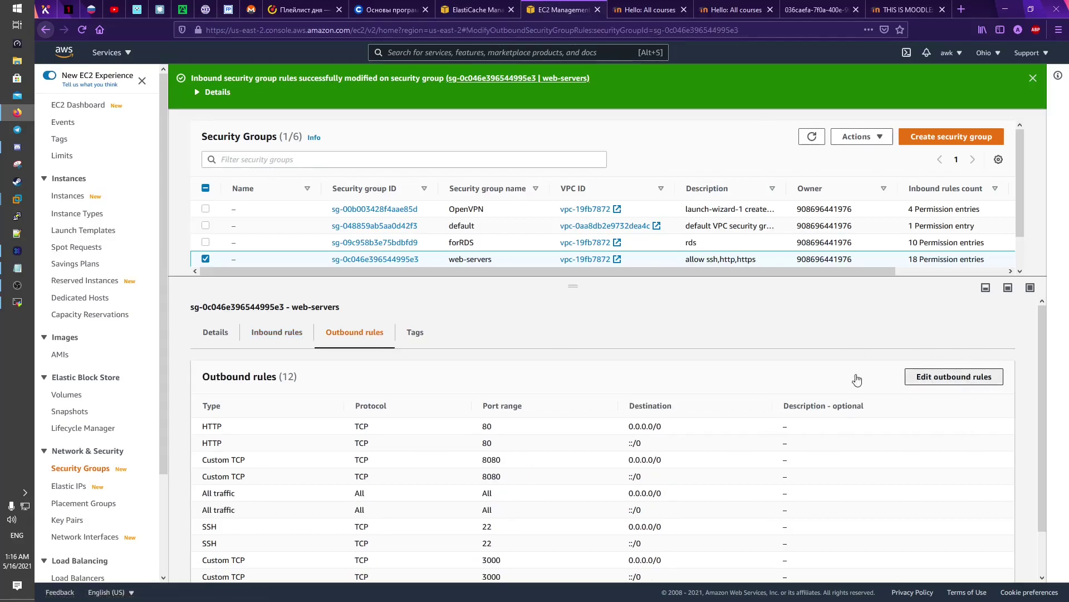
- Add an outbound Custom TCP rule on port 6379 to Anywhere and save it
scroll(78, 352, "down", 6)
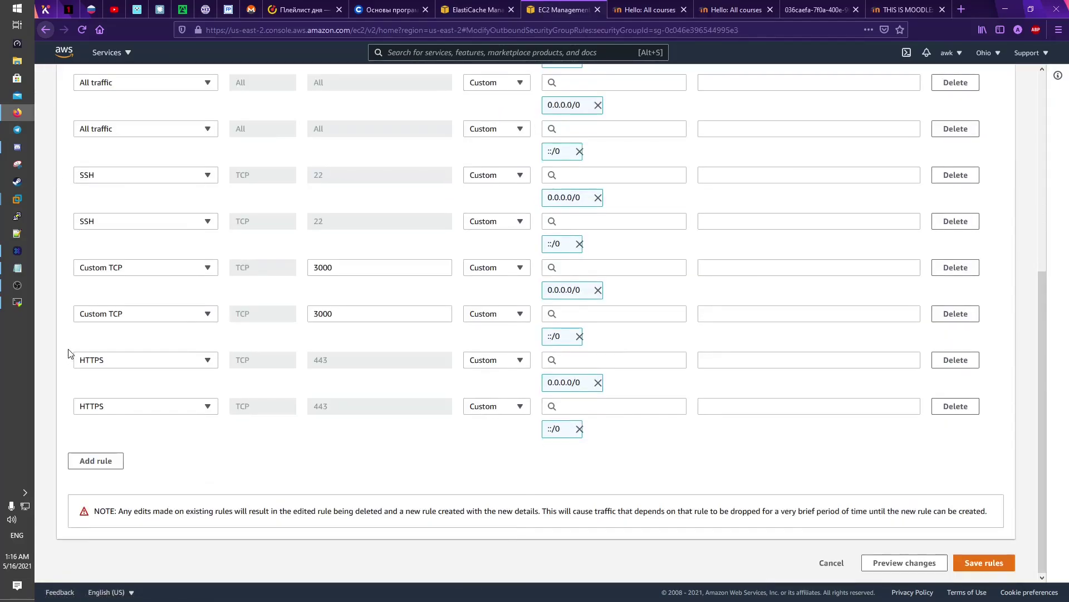
left_click(114, 462)
double_click(360, 452)
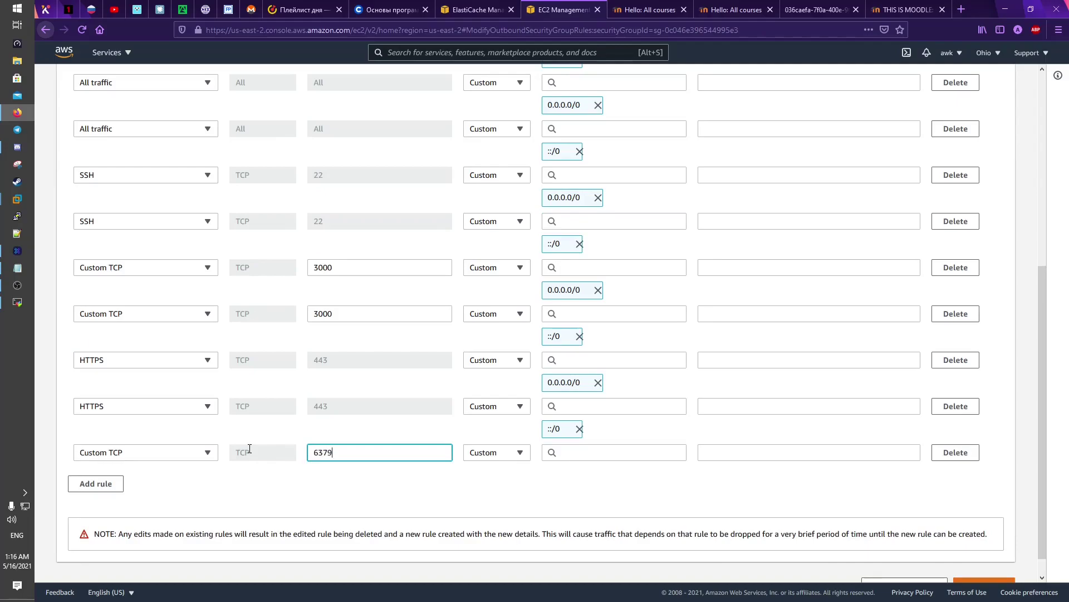
type("6379")
scroll(250, 449, "down", 1)
left_click(519, 429)
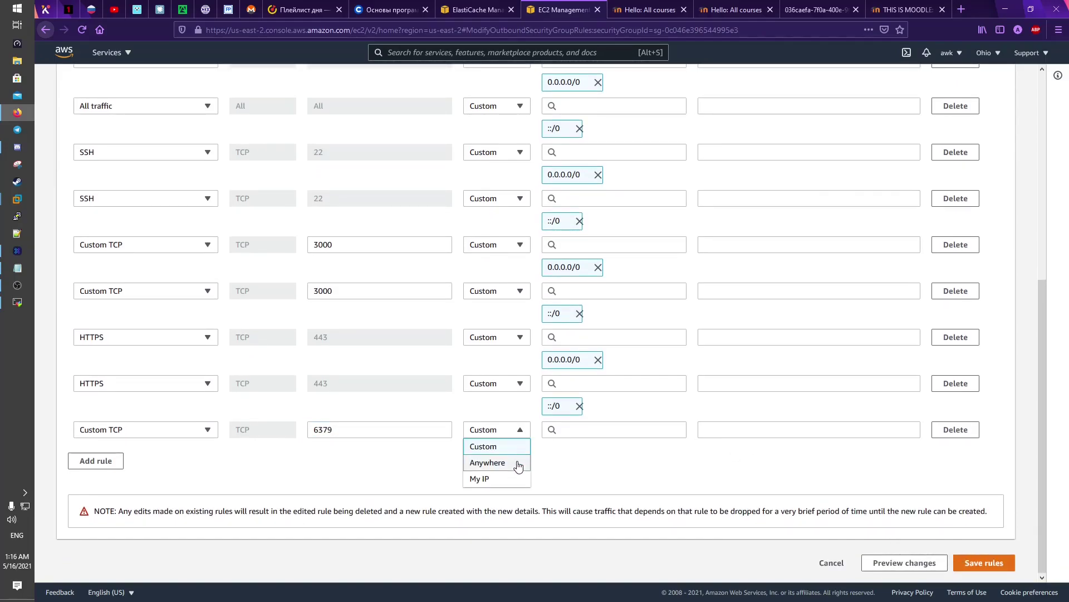
left_click(518, 465)
left_click(977, 586)
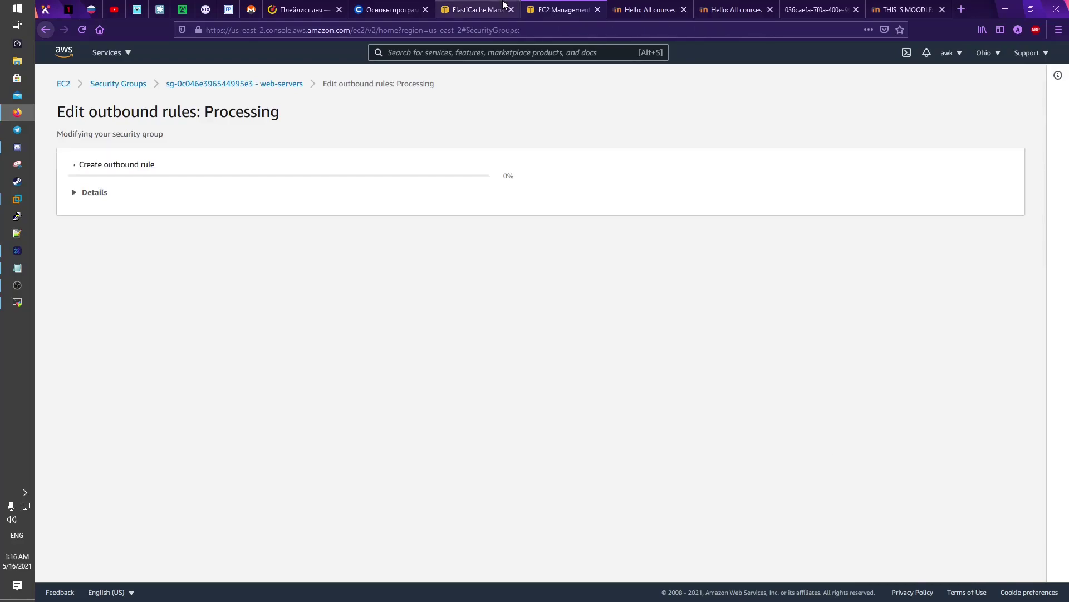
- Review the form and create Redis cluster 'newredis' with daily backups and the web-servers security group
left_click(479, 9)
scroll(358, 442, "down", 7)
scroll(367, 335, "up", 7)
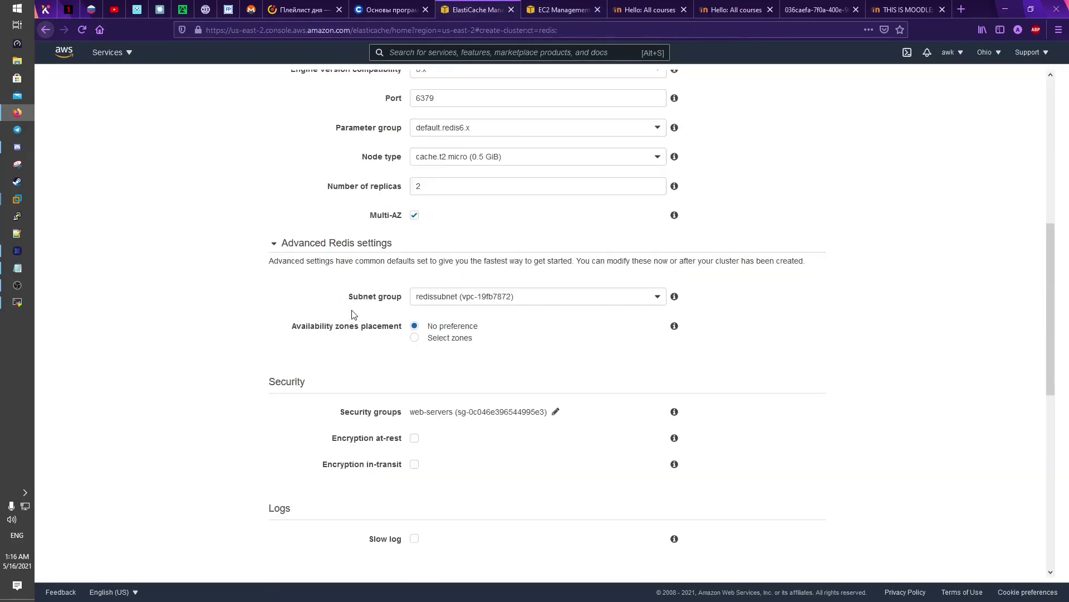
scroll(352, 315, "up", 7)
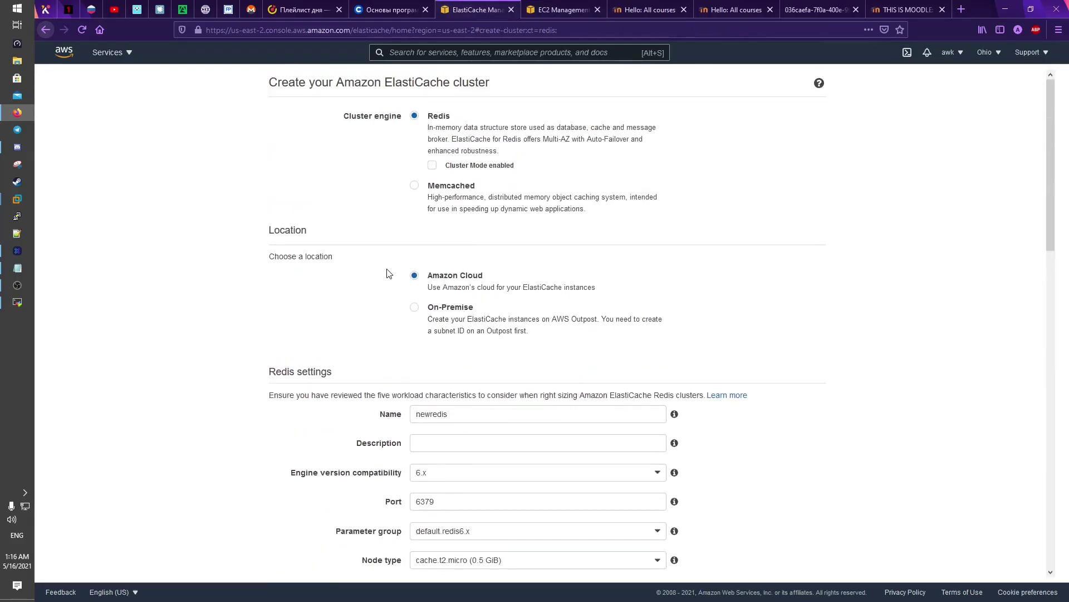
scroll(388, 276, "down", 1)
scroll(389, 278, "up", 1)
scroll(390, 285, "down", 7)
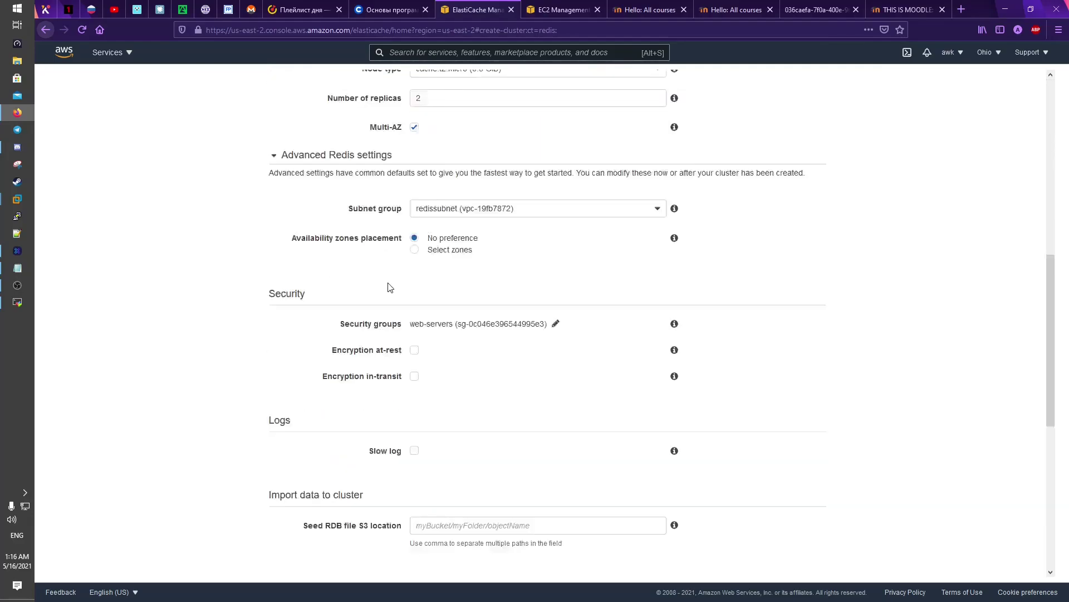
scroll(390, 287, "down", 7)
left_click(797, 568)
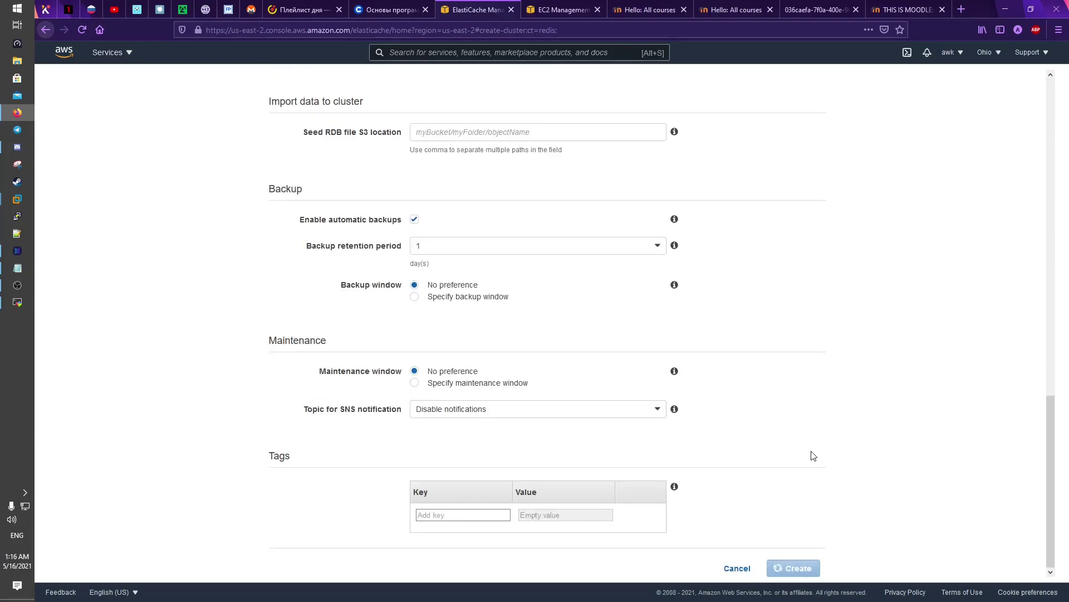